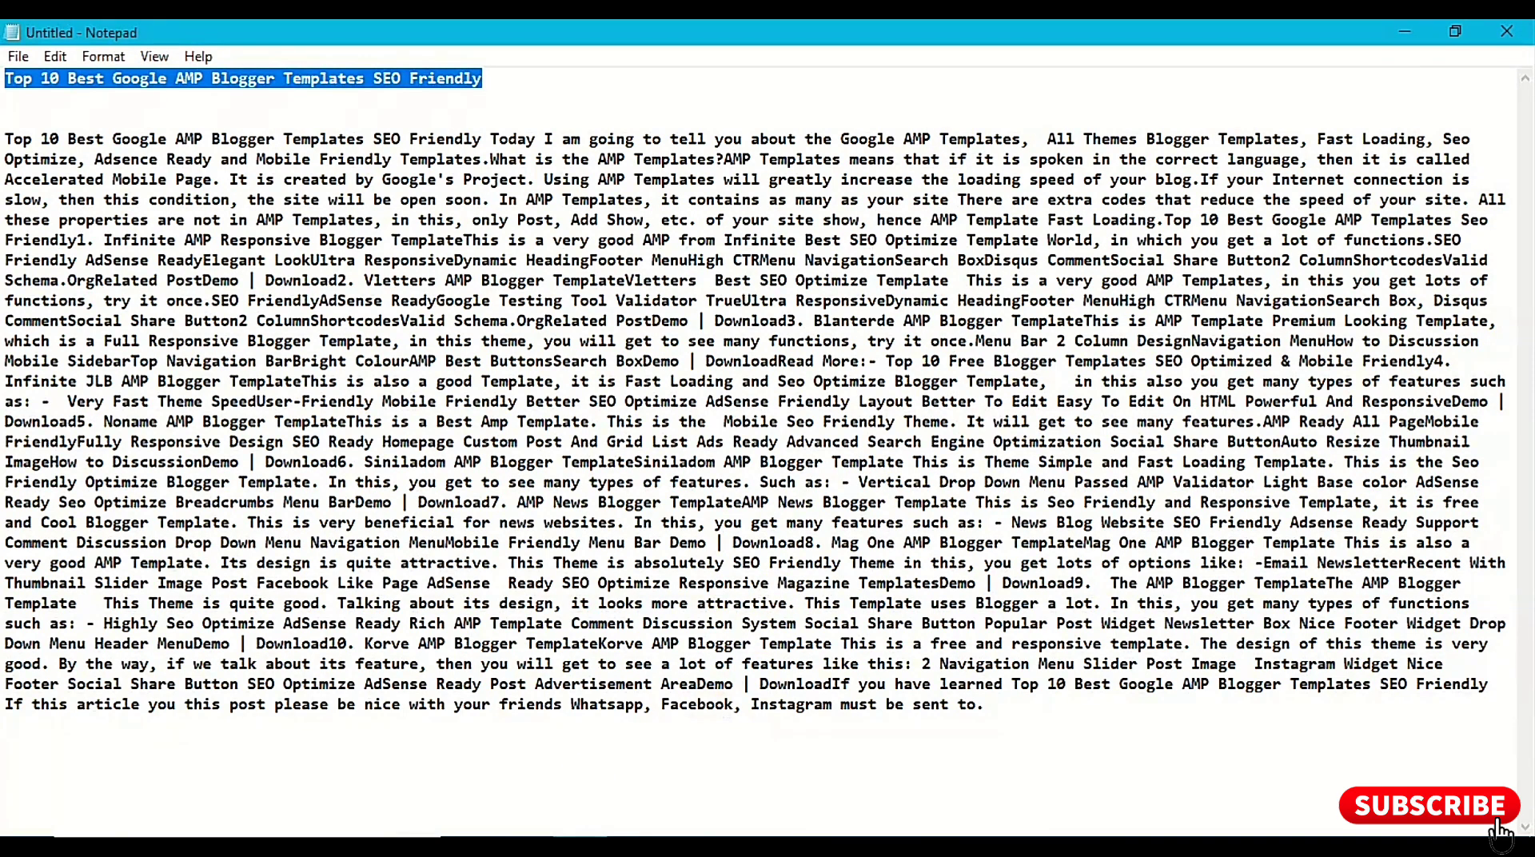
Switch to the WordPress post editor in Chrome and enter the post title "Top 10 Best Google AMP Blogger Templates SEO Friendly"
key(alt+Tab)
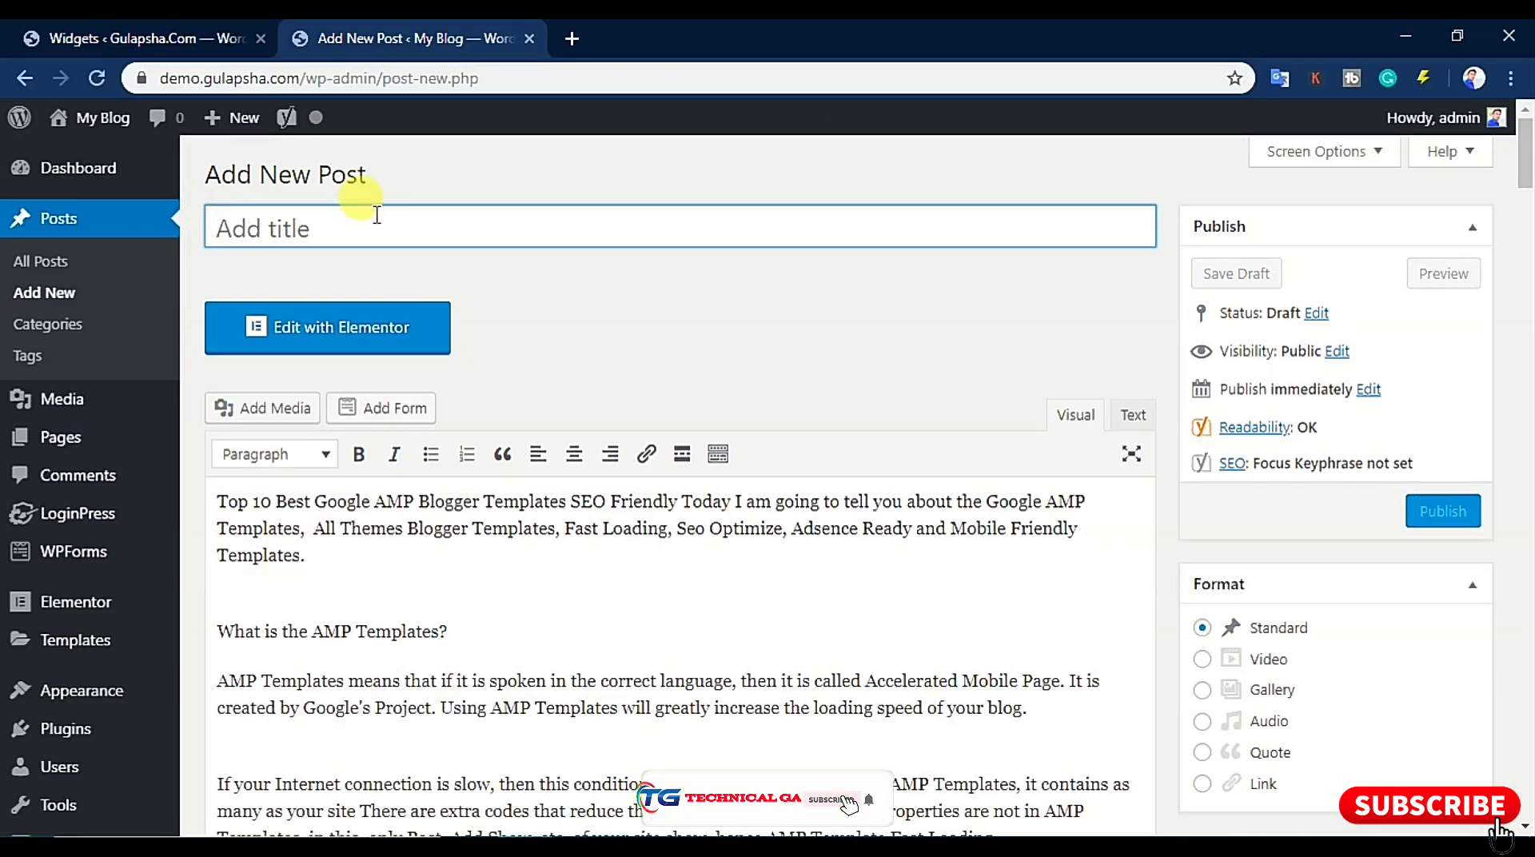
text(Top 10 Best Google AMP Blogger Templates SEO Friendly)
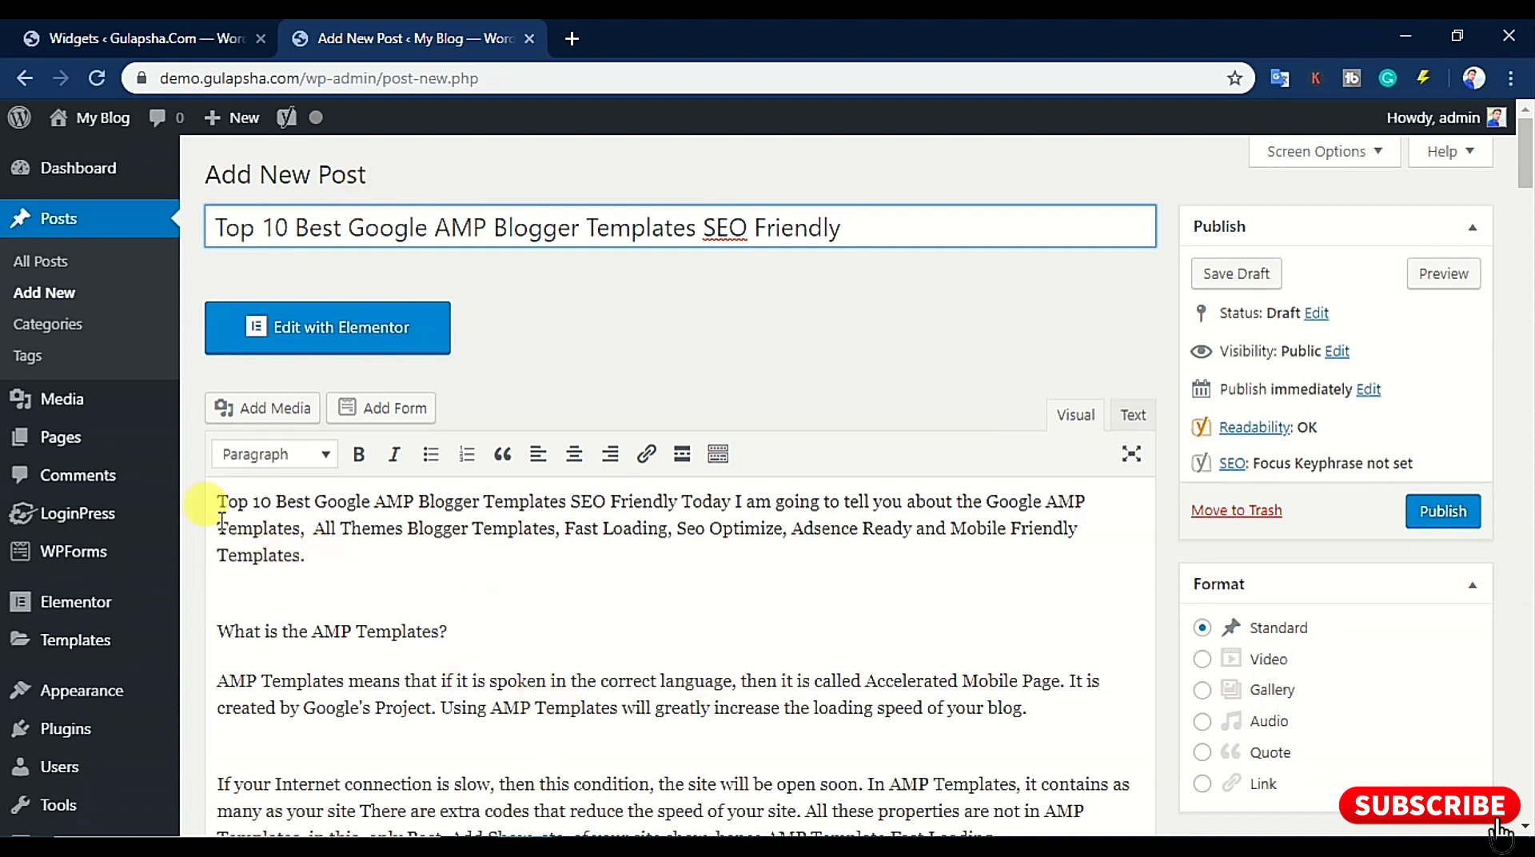
drag(219, 493, 439, 679)
click(445, 680)
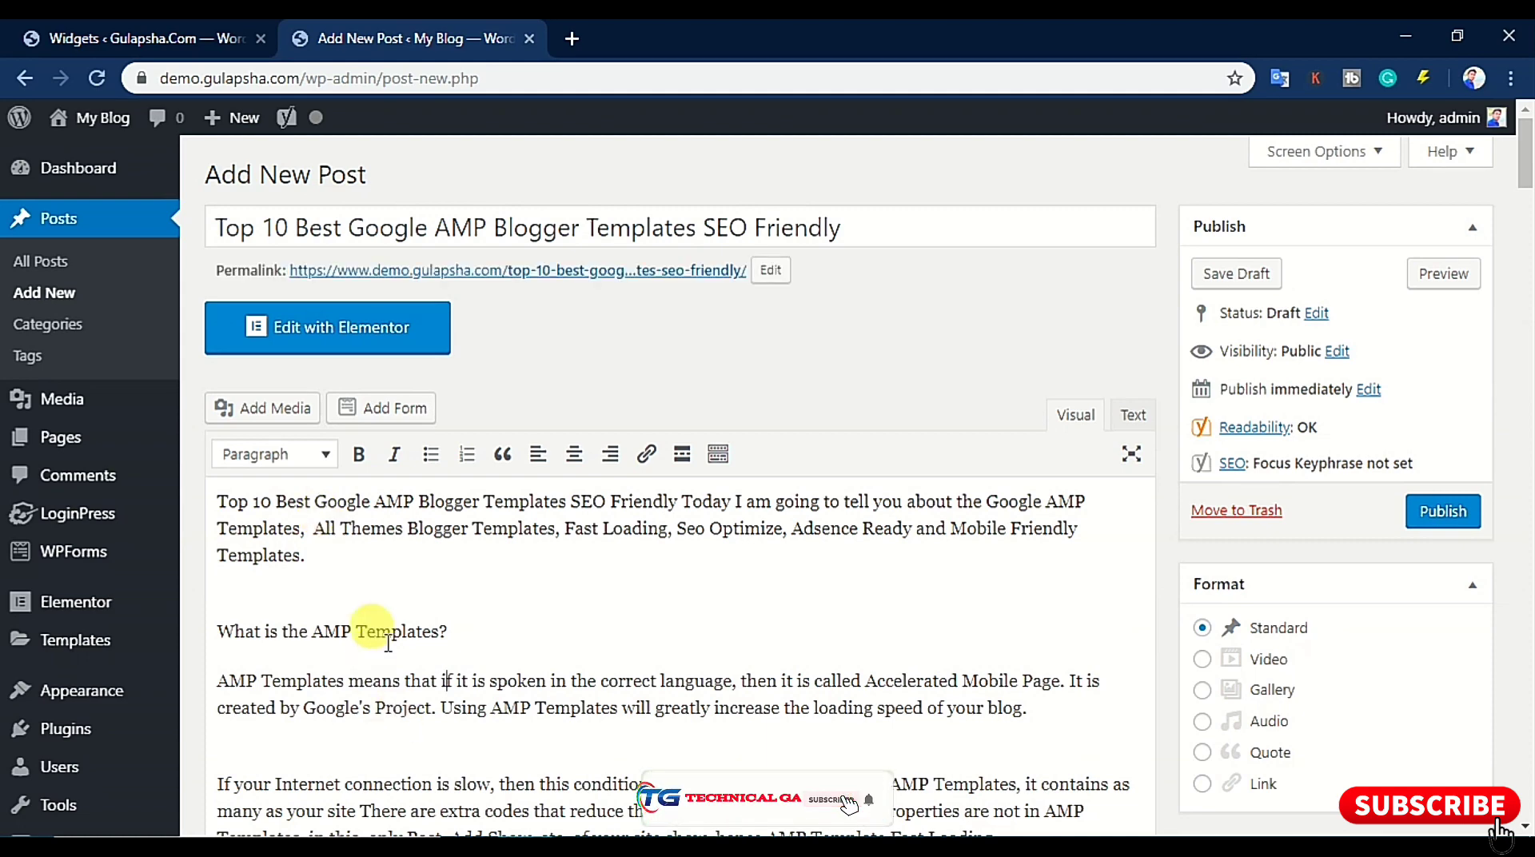
Review the post body from the introduction through the numbered template sections to the closing paragraph
scroll(419, 589, down, 5)
scroll(420, 590, up, 5)
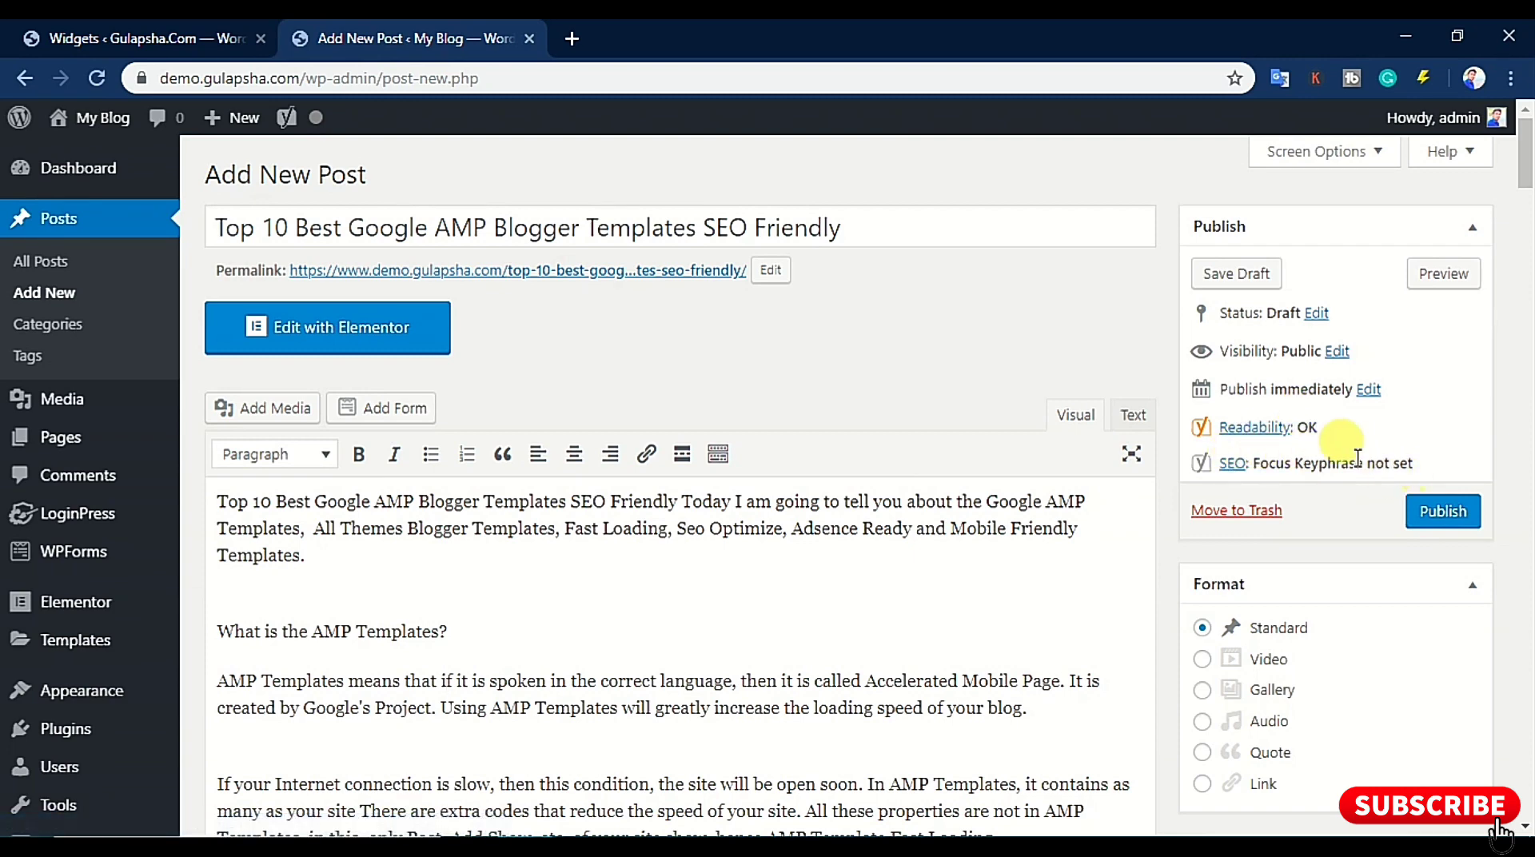
scroll(375, 639, down, 11)
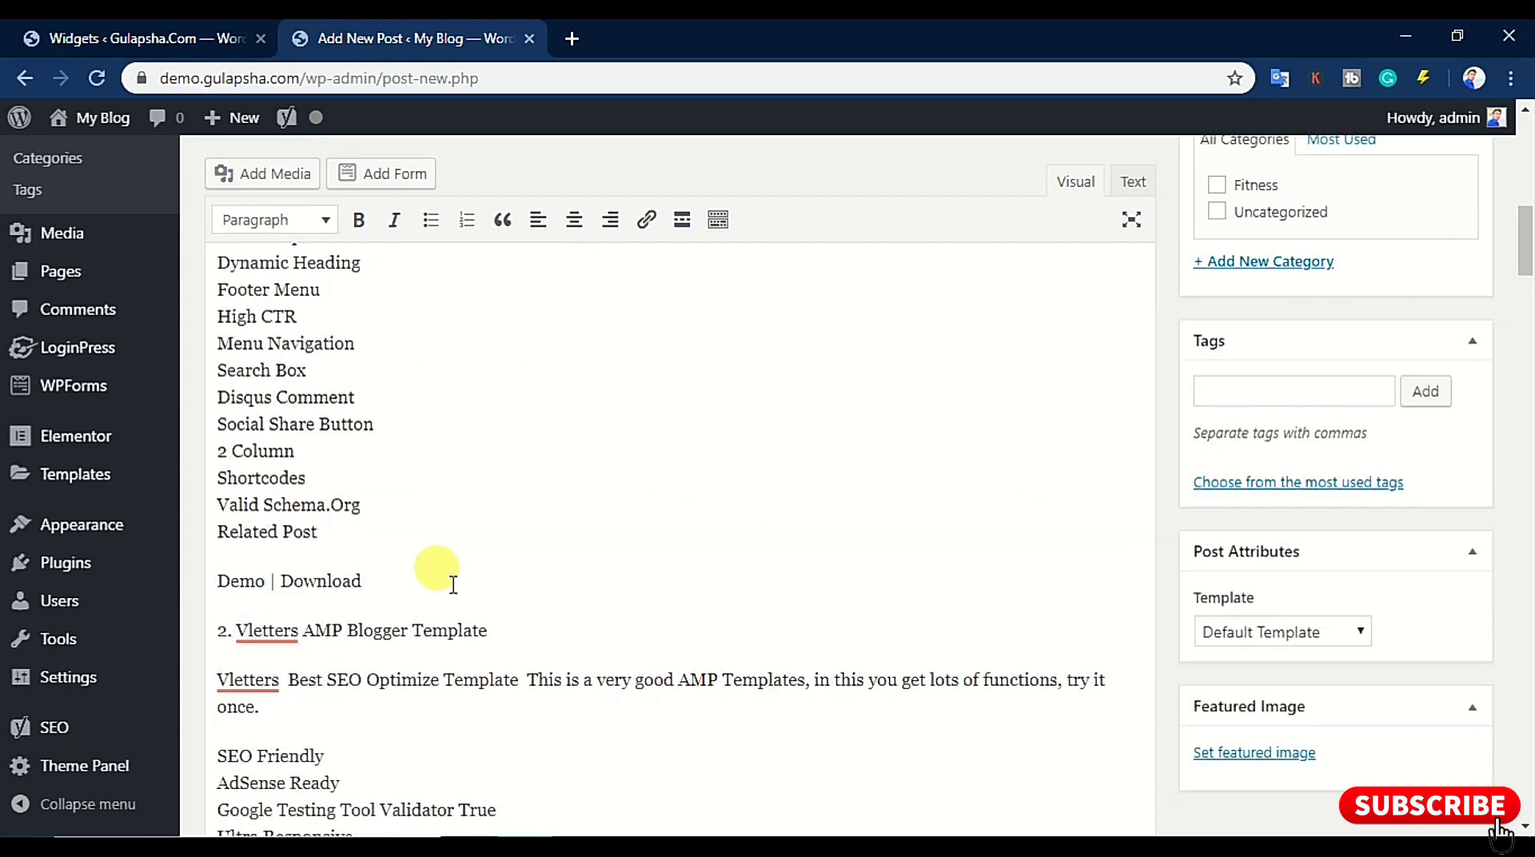
scroll(453, 584, up, 15)
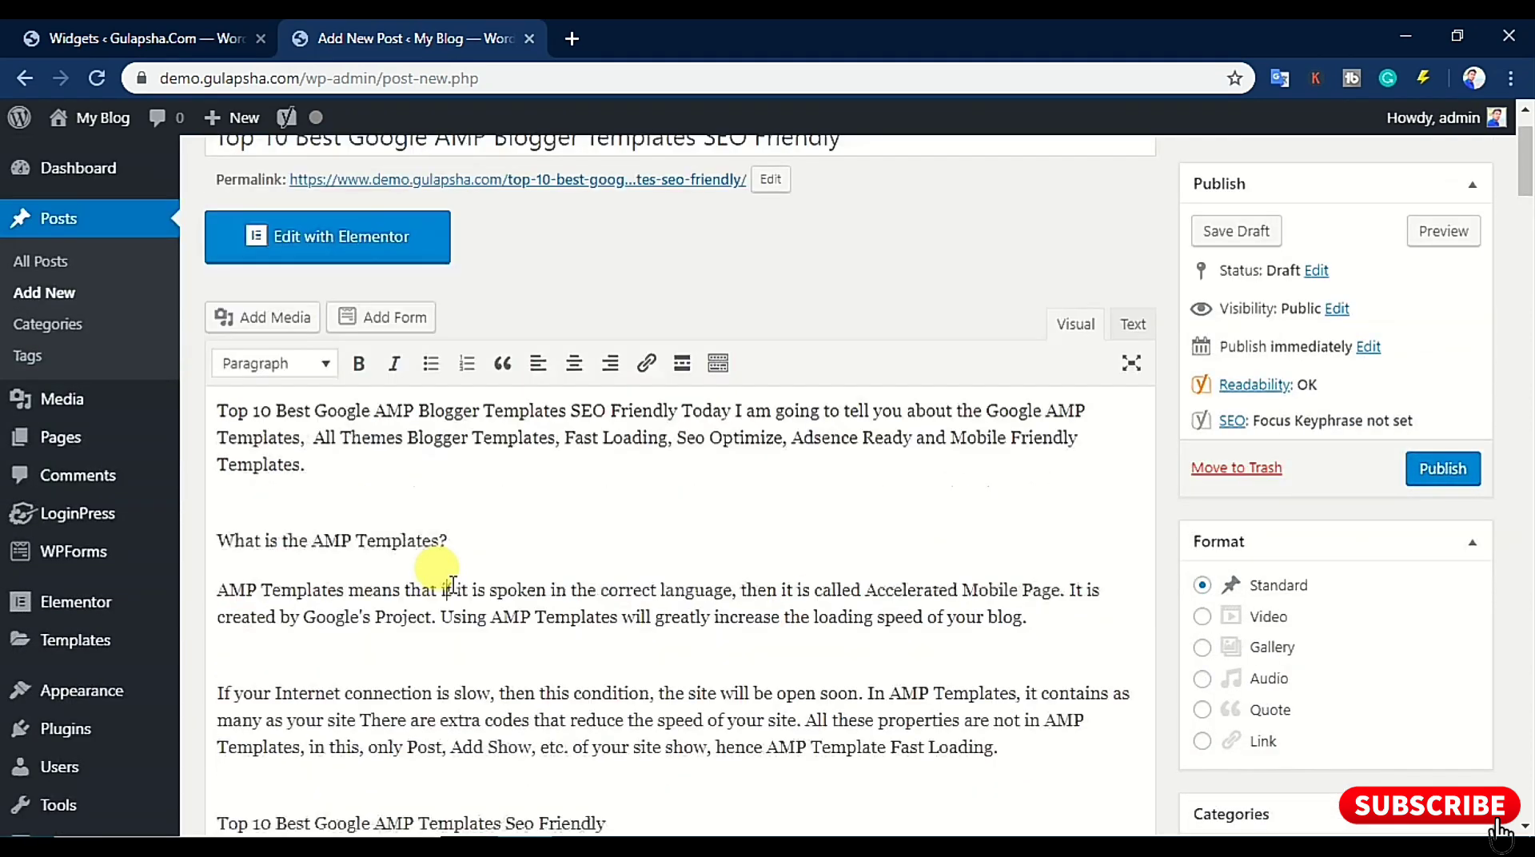
scroll(452, 585, up, 1)
scroll(456, 583, down, 5)
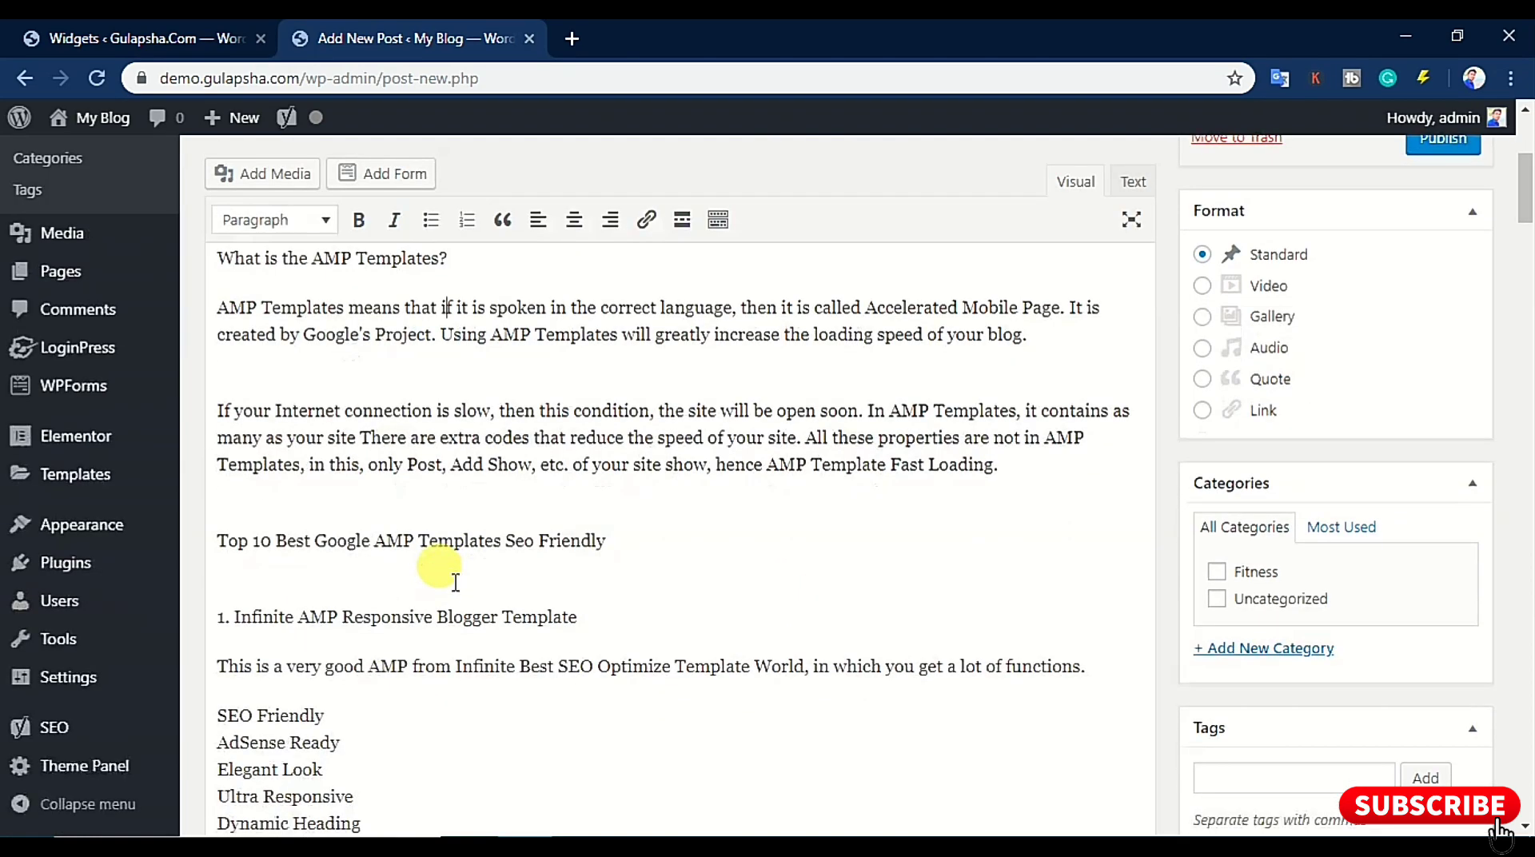
scroll(456, 582, up, 5)
scroll(455, 582, down, 7)
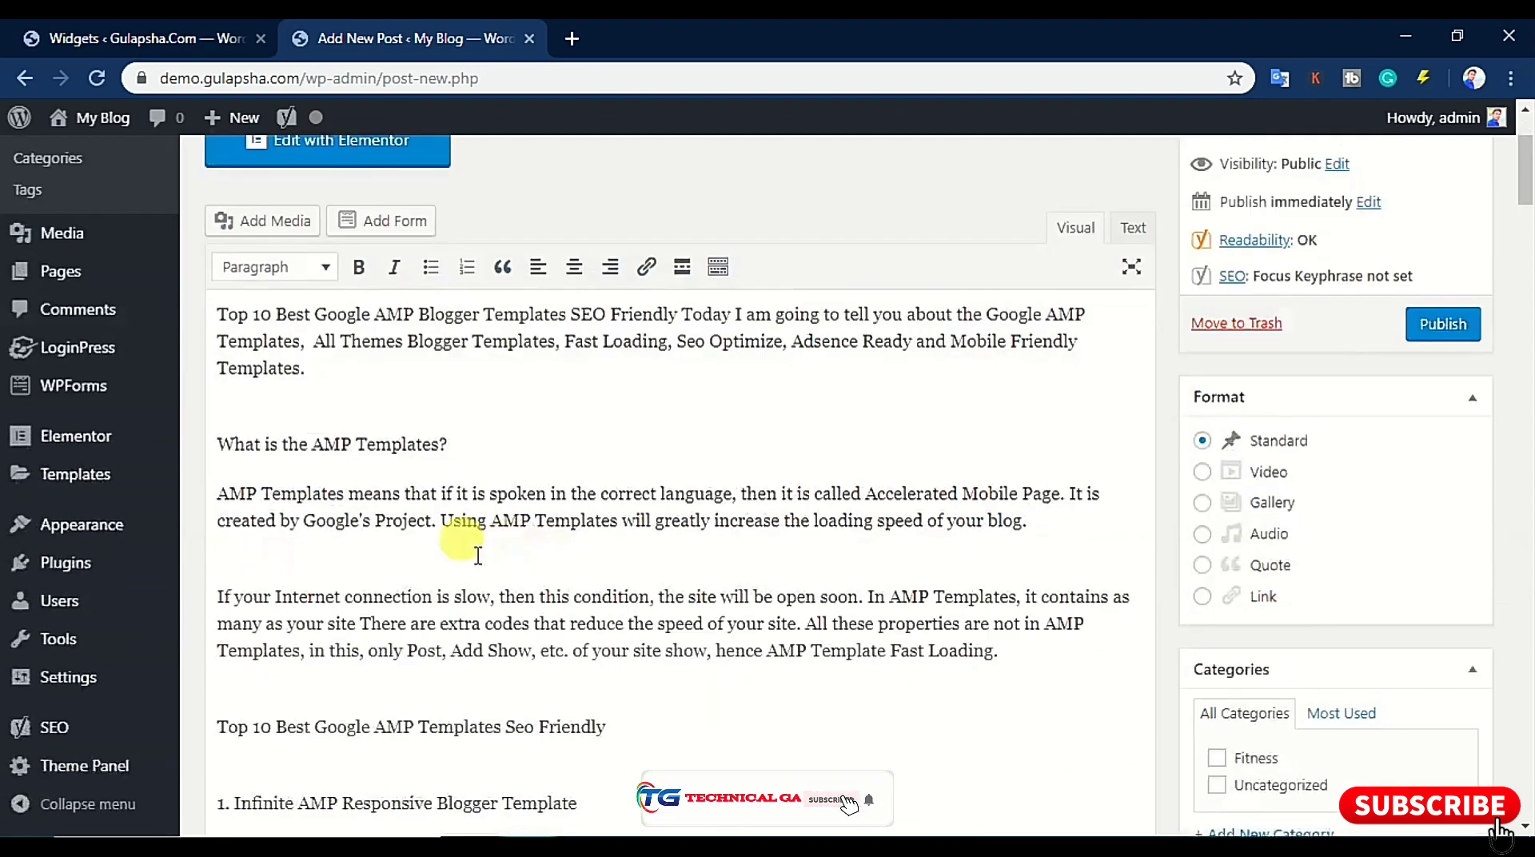
scroll(464, 560, down, 20)
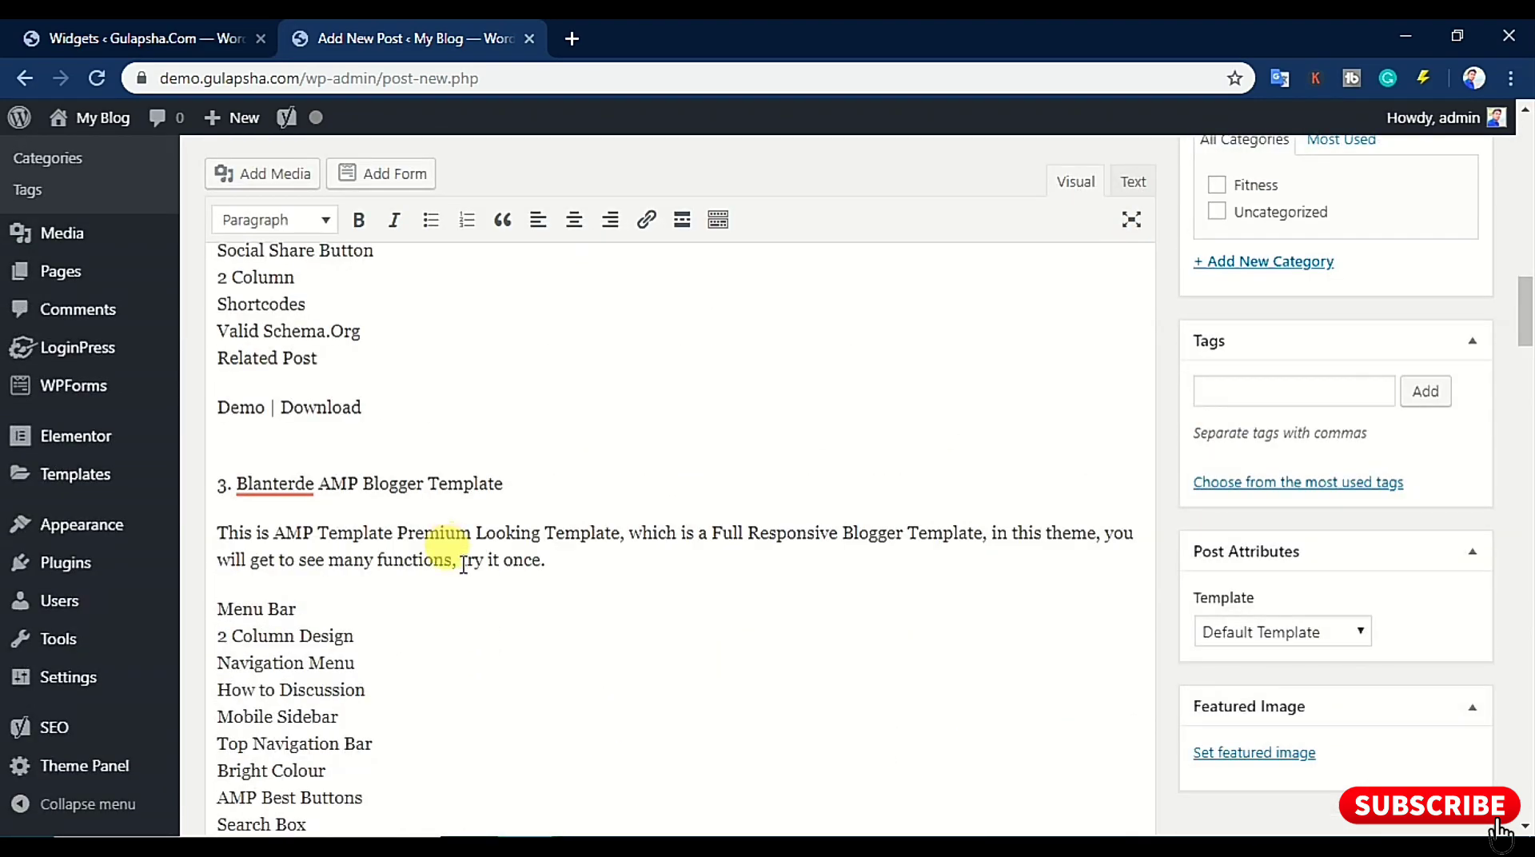
scroll(464, 565, down, 20)
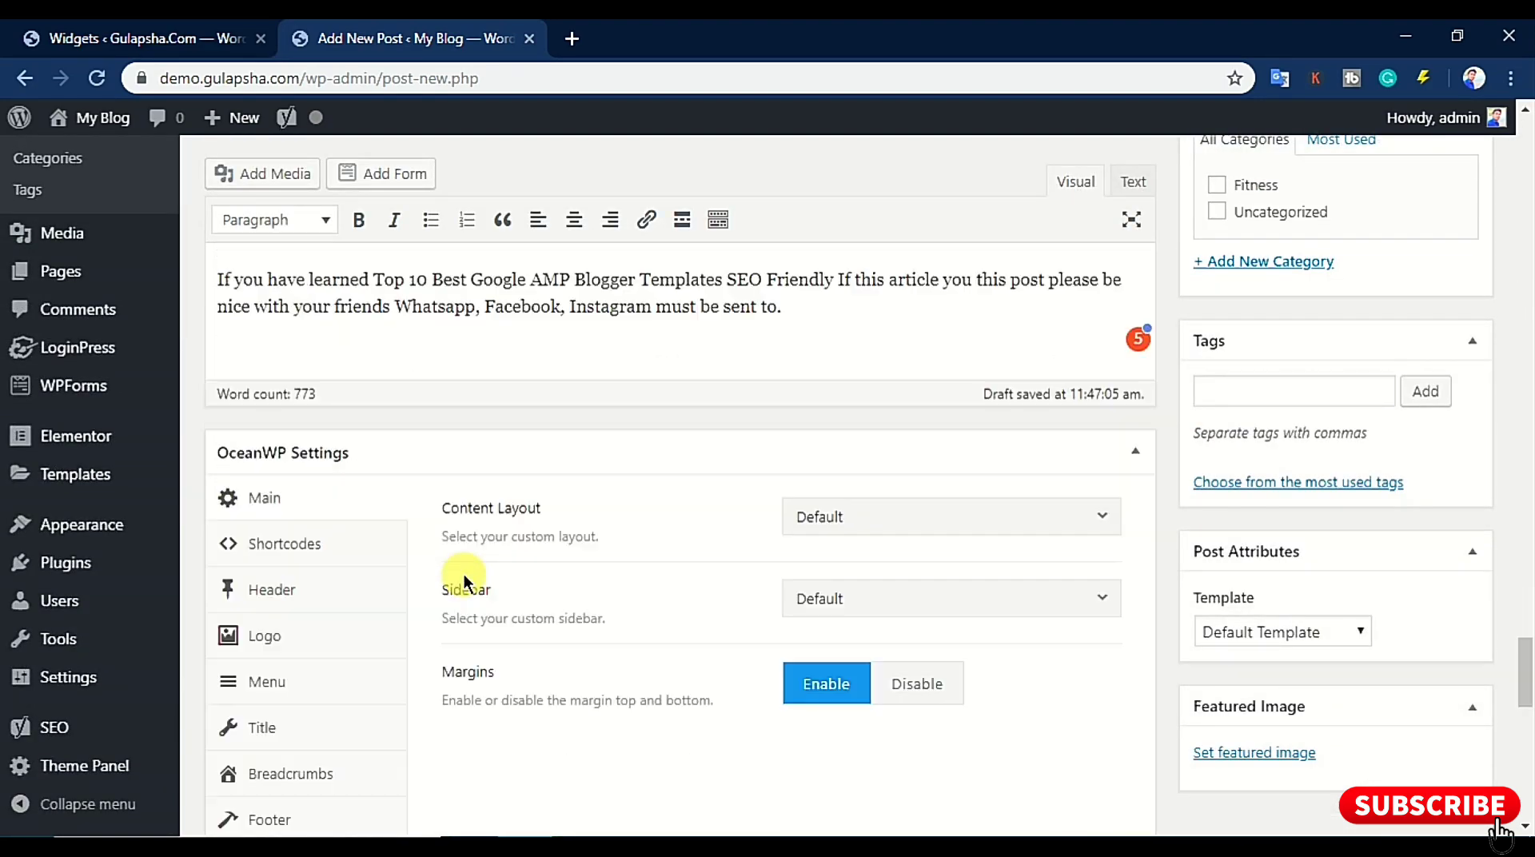
Show the Yoast SEO readability analysis for the post and examine its problems and good results
scroll(466, 584, up, 4)
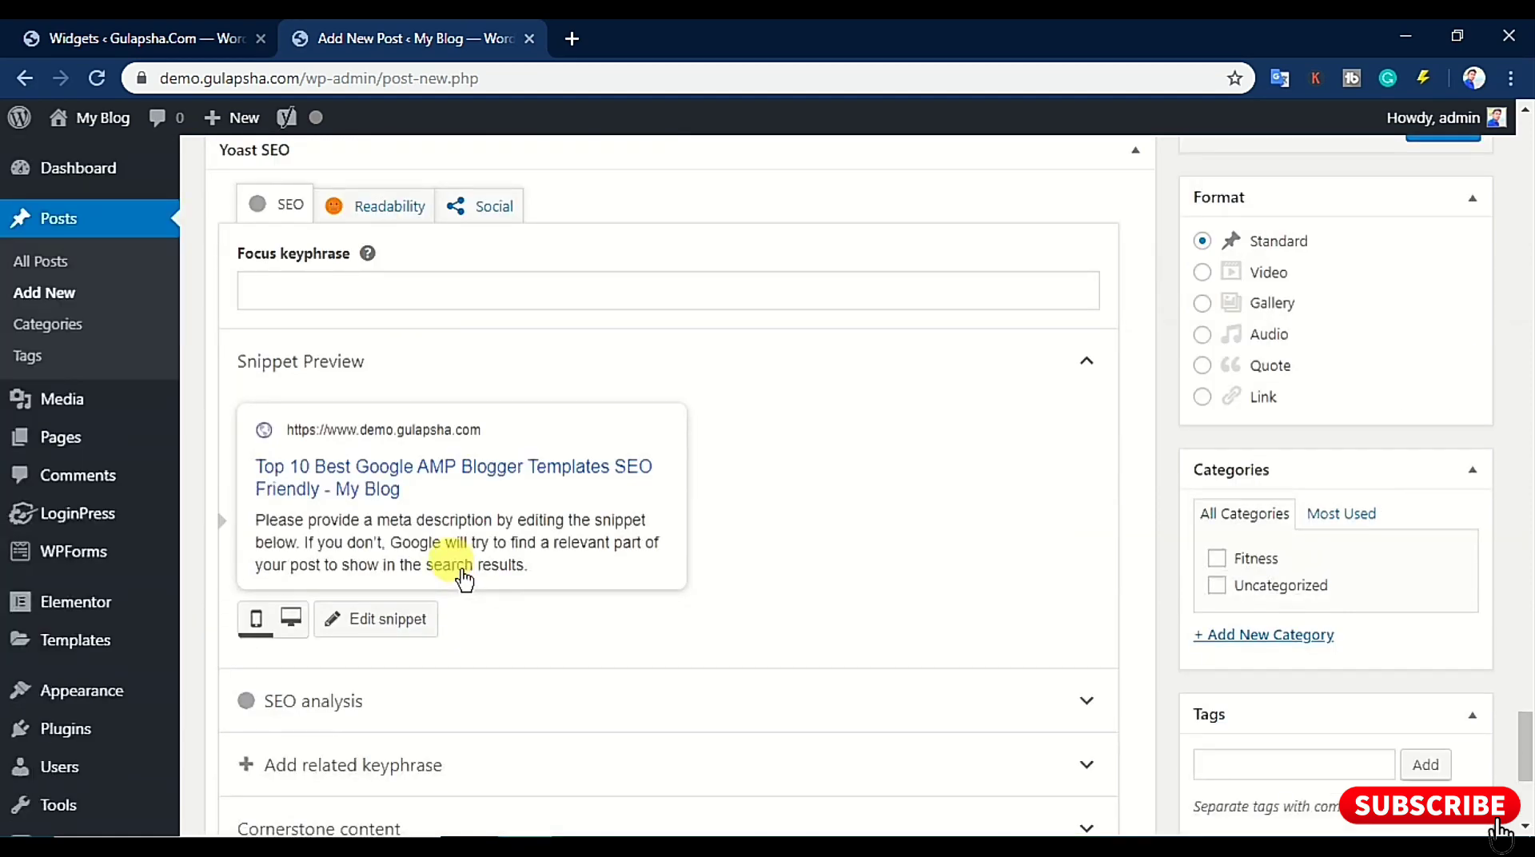
click(376, 210)
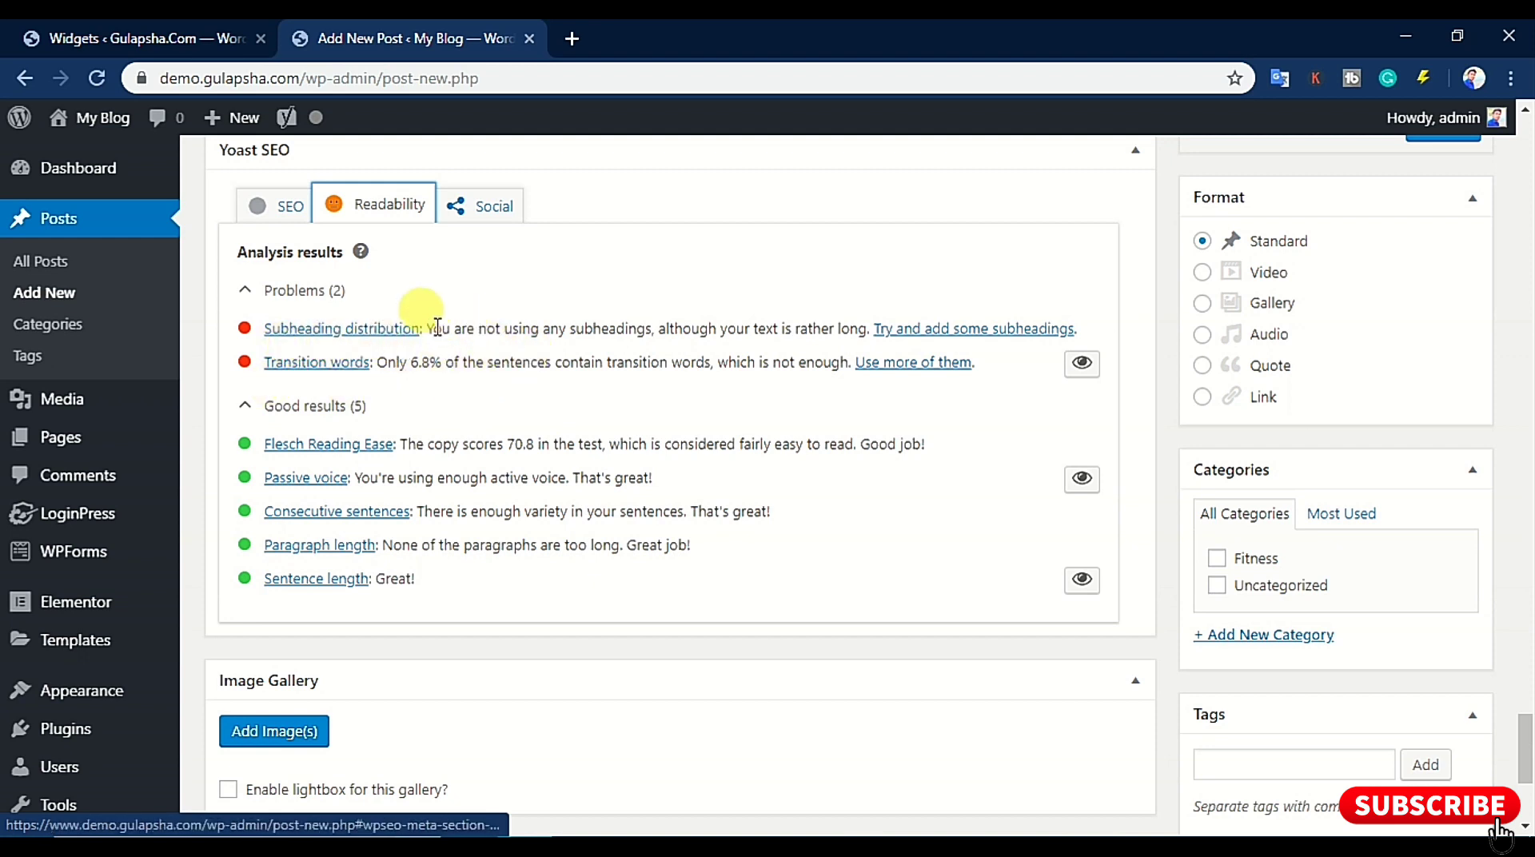
scroll(514, 344, up, 15)
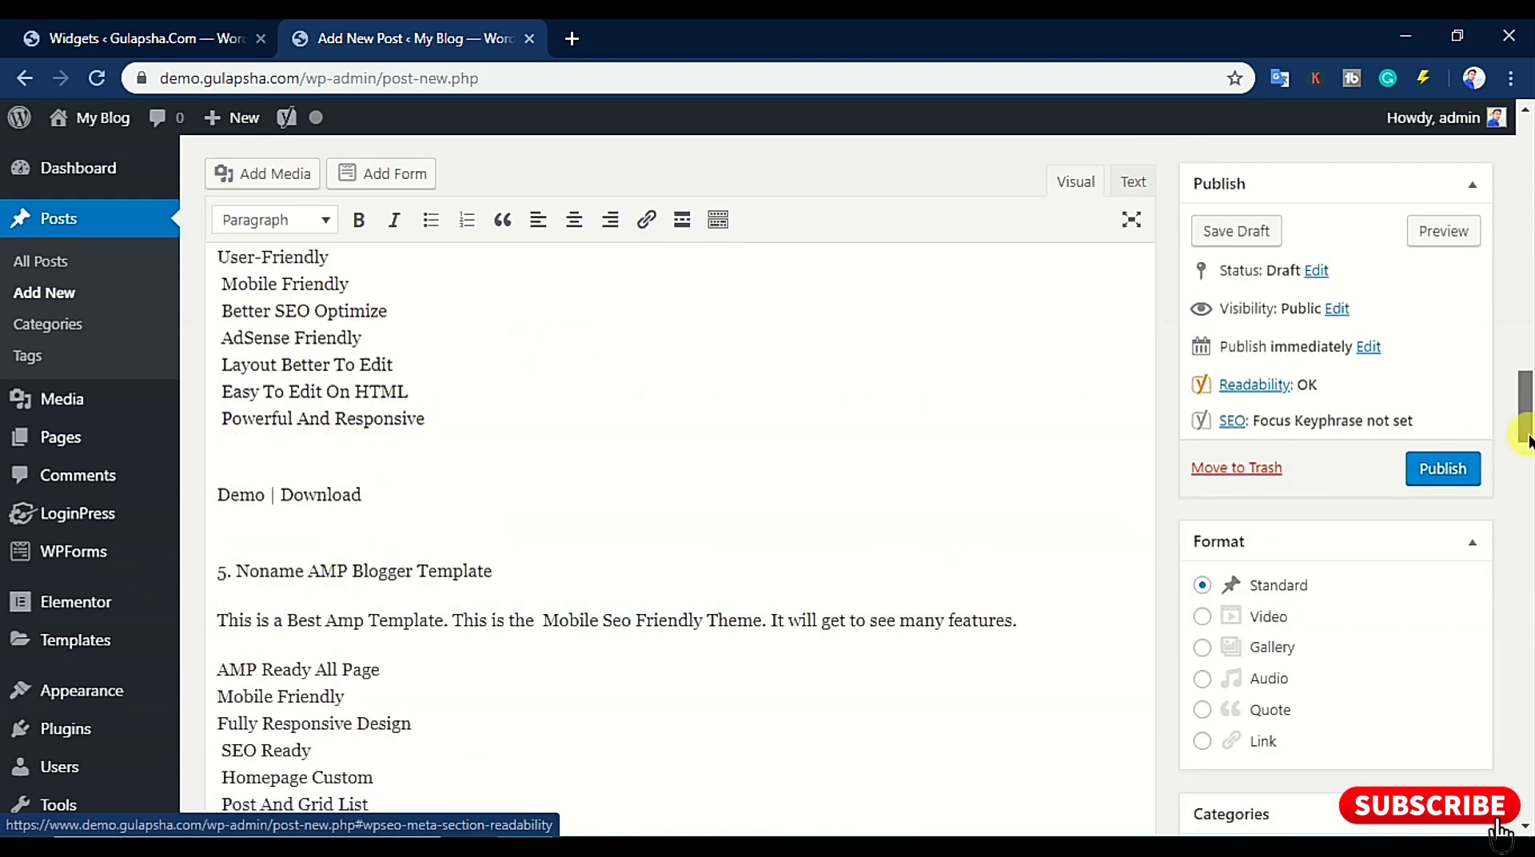
drag(1527, 439, 1511, 727)
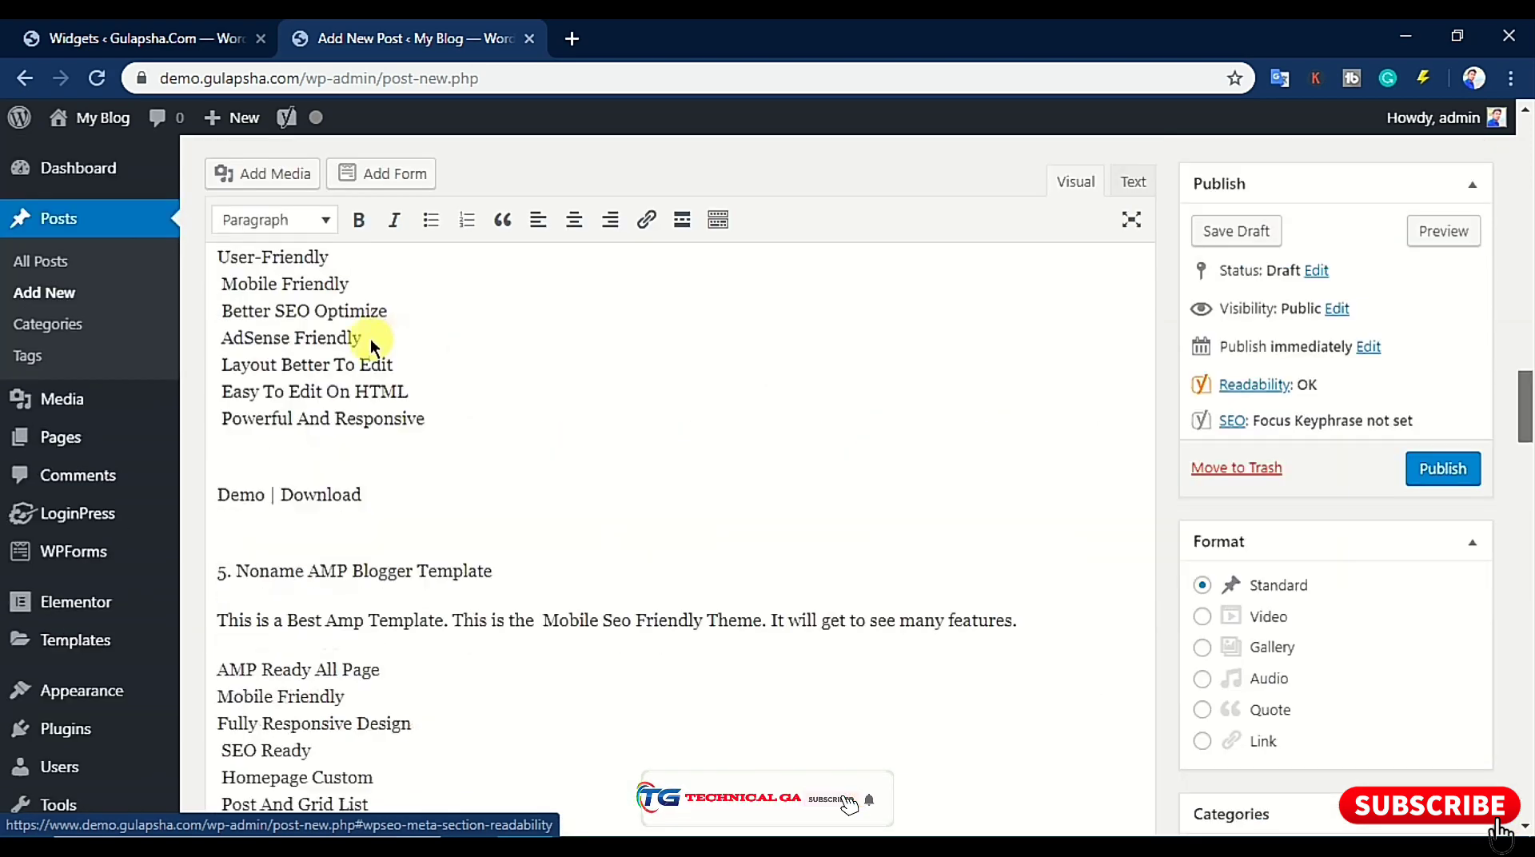
click(1527, 797)
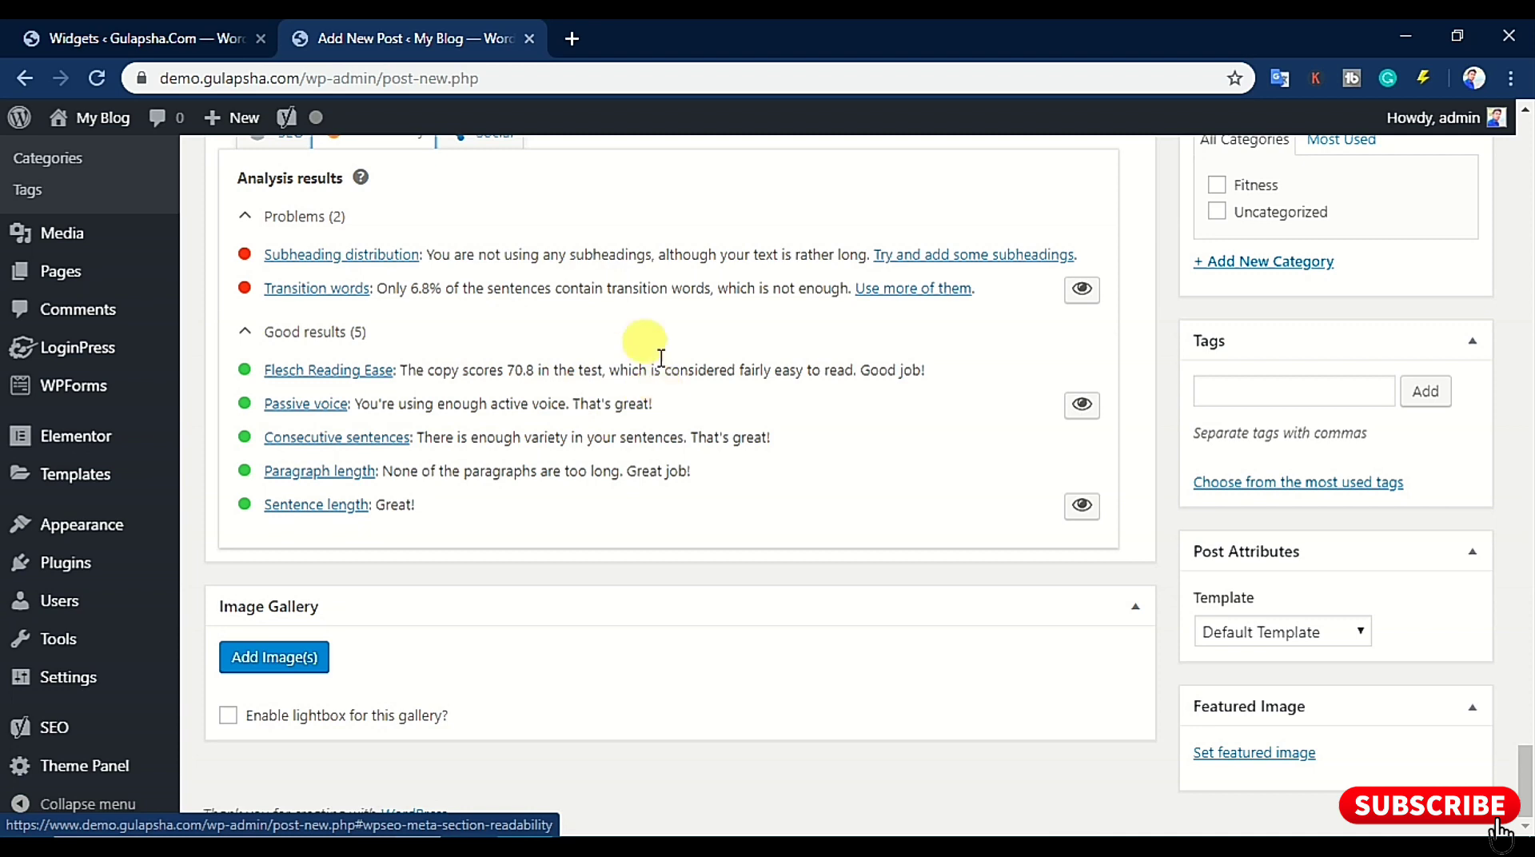
Highlight the Transition words result in the post text, examine the marked sentences throughout the article, and remove the highlight
click(1084, 293)
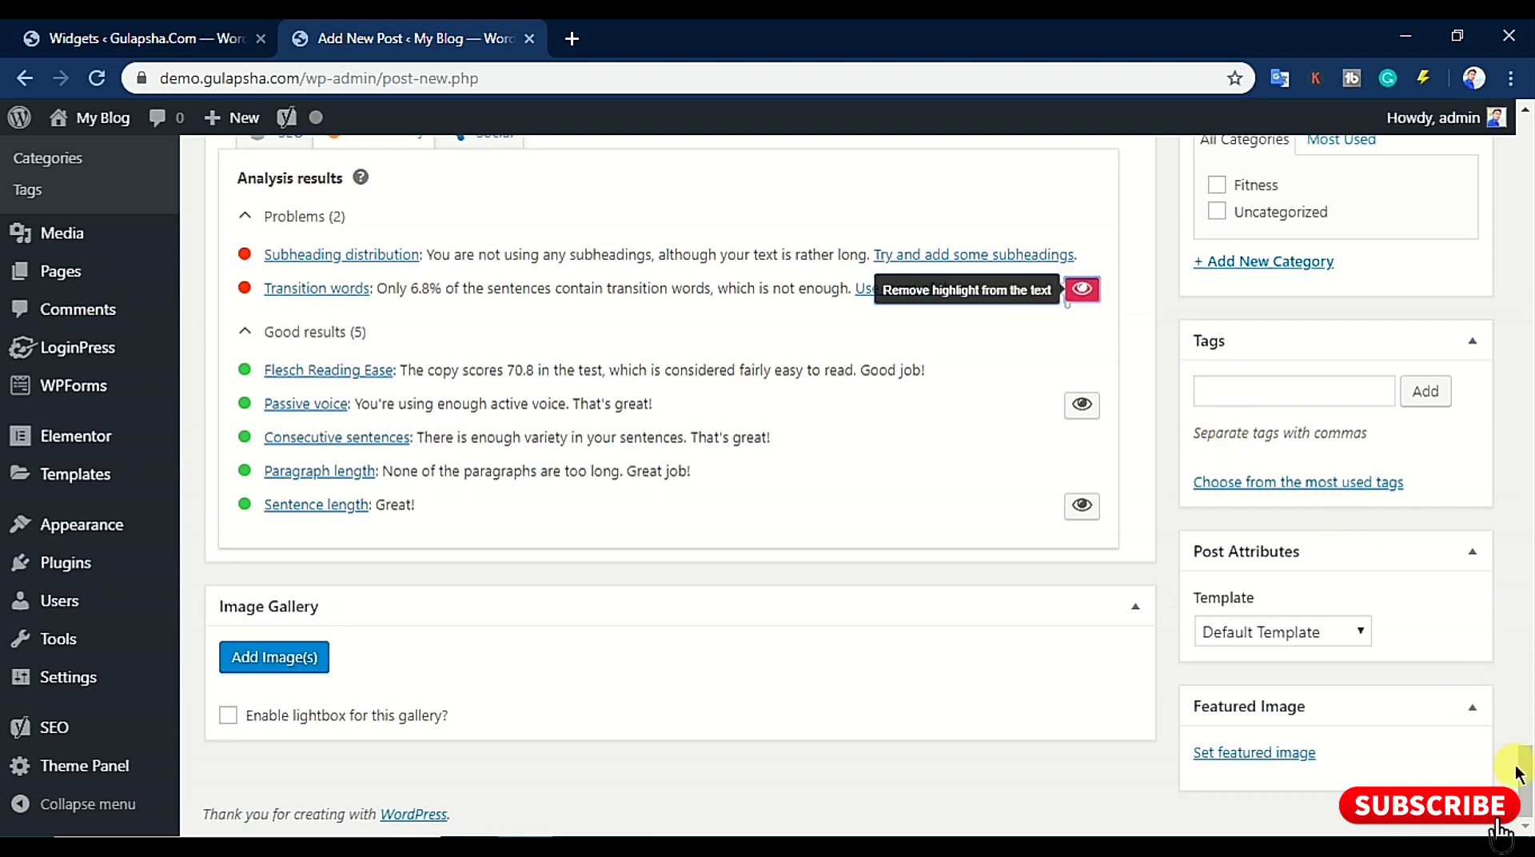
drag(1524, 717, 1514, 610)
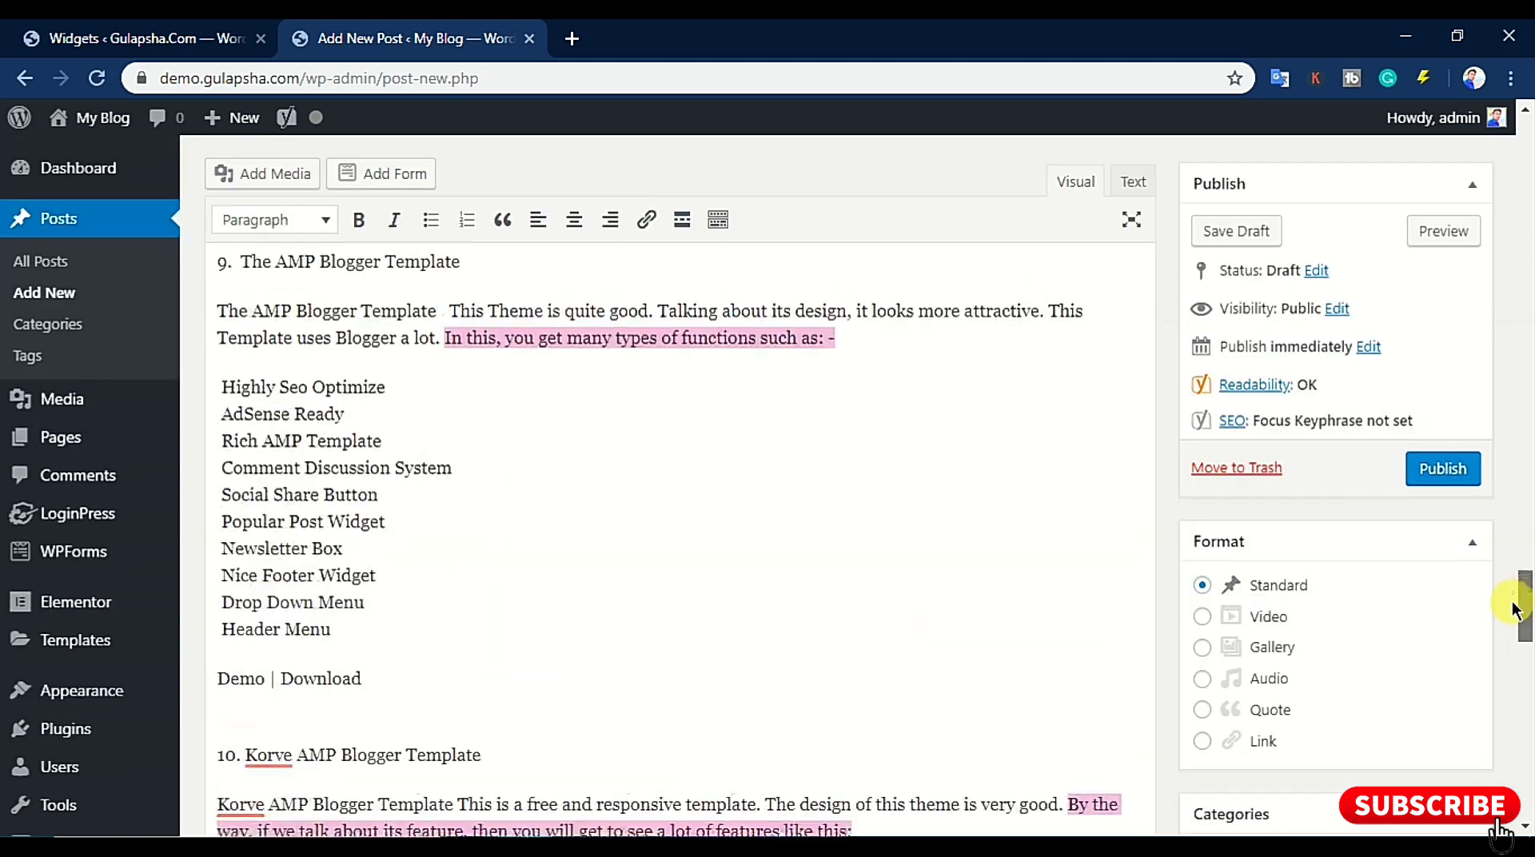
scroll(1005, 524, up, 1)
scroll(570, 411, down, 15)
drag(1524, 782, 1525, 632)
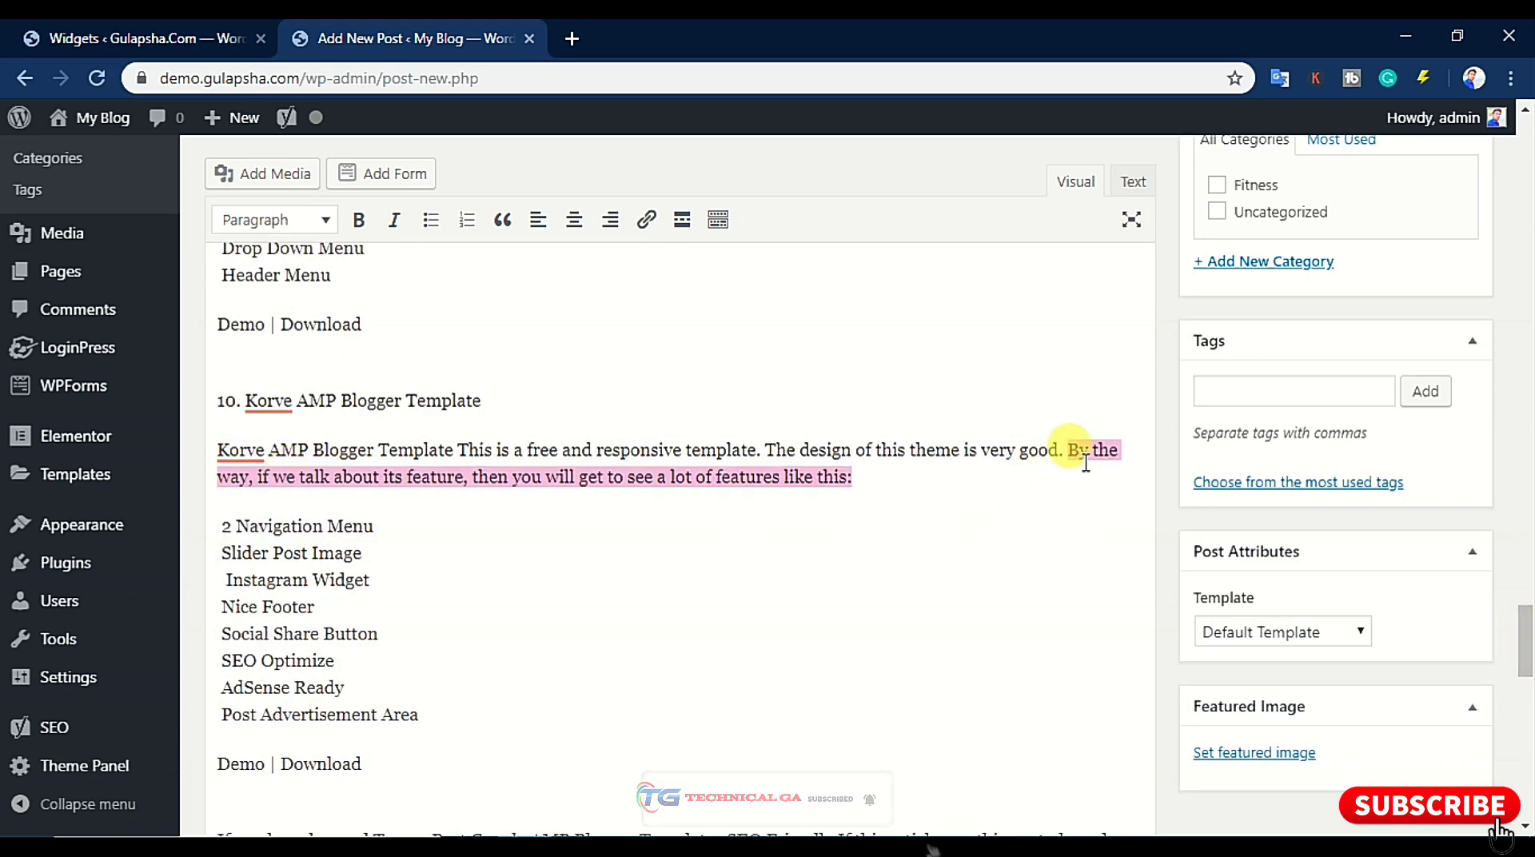
scroll(558, 521, down, 7)
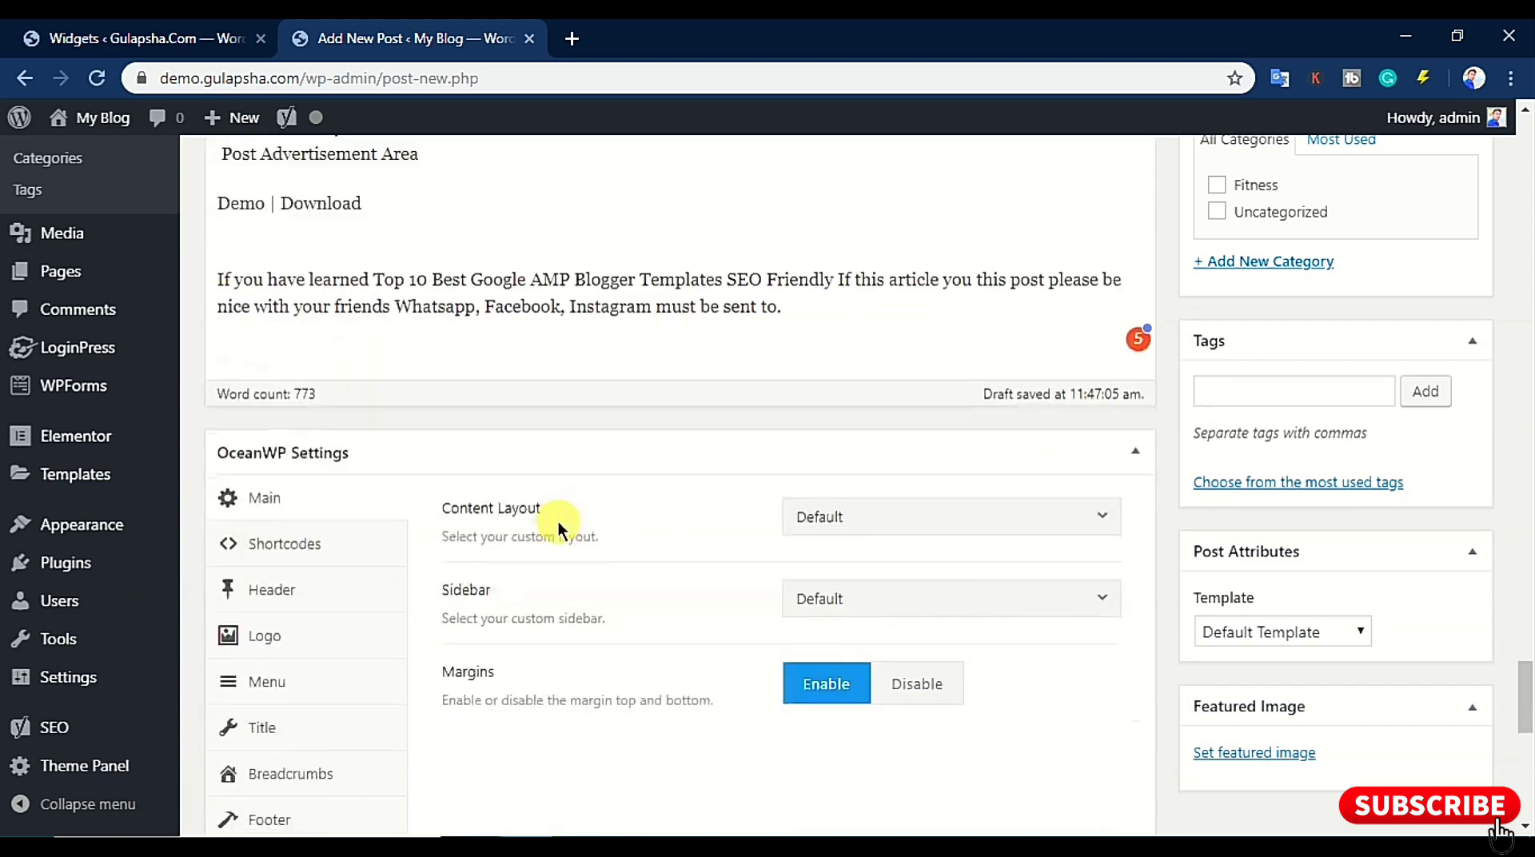
scroll(558, 521, up, 12)
scroll(558, 520, up, 15)
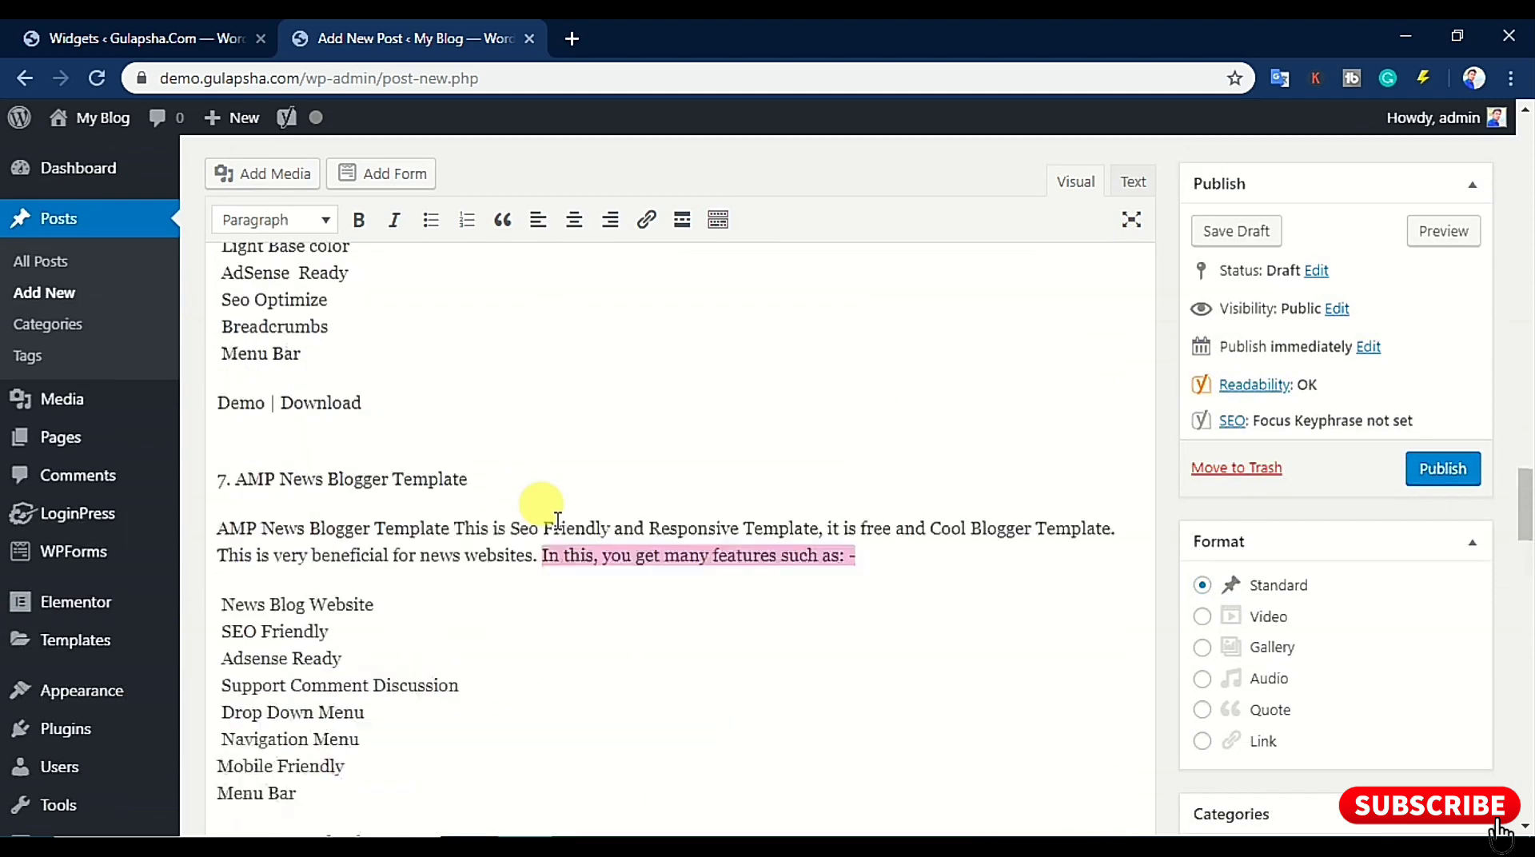
scroll(558, 521, up, 12)
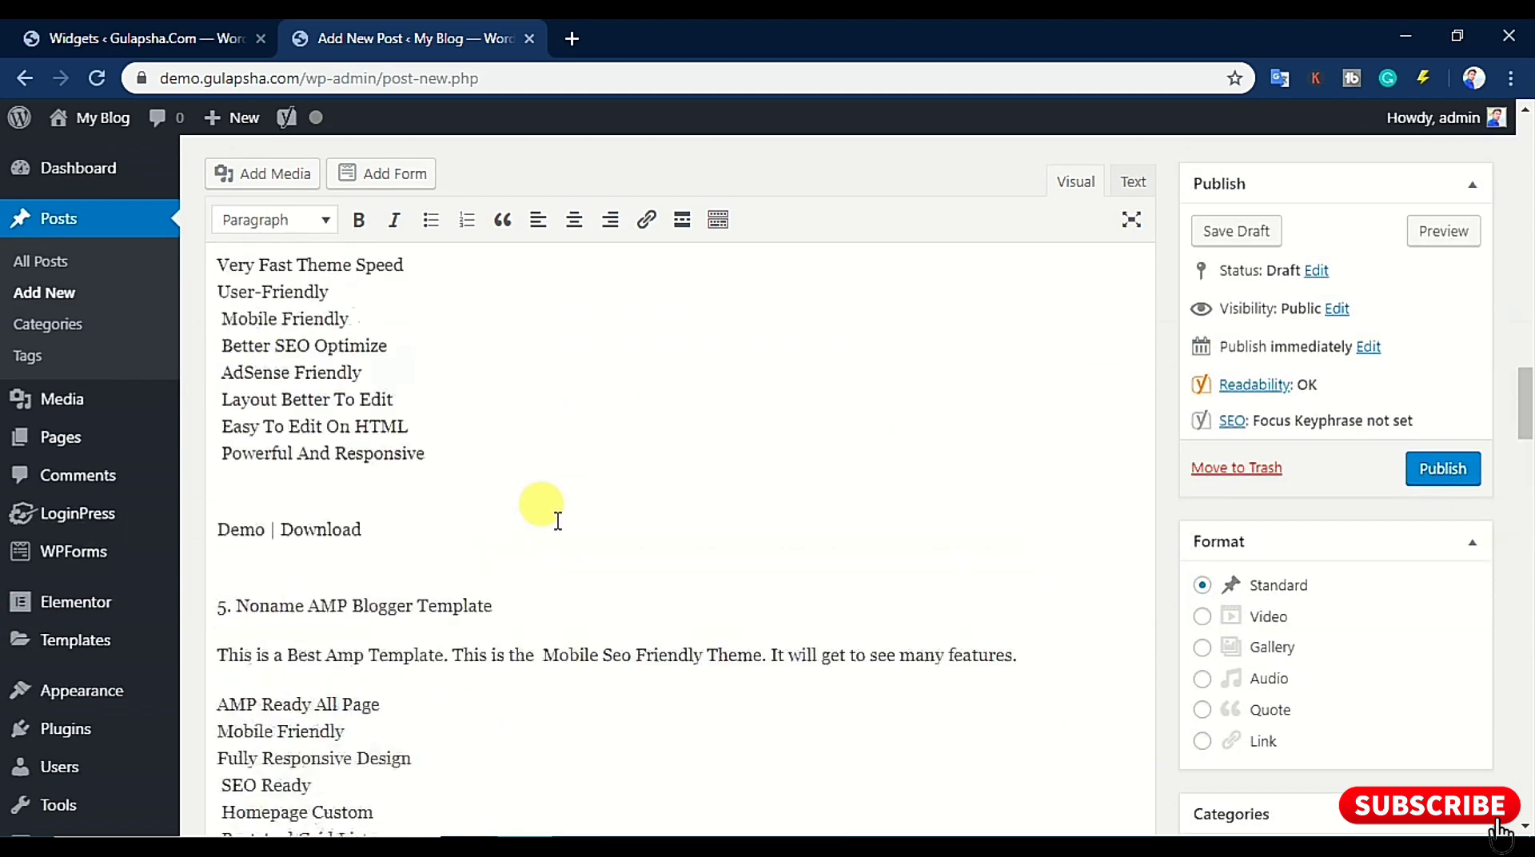
scroll(558, 521, up, 15)
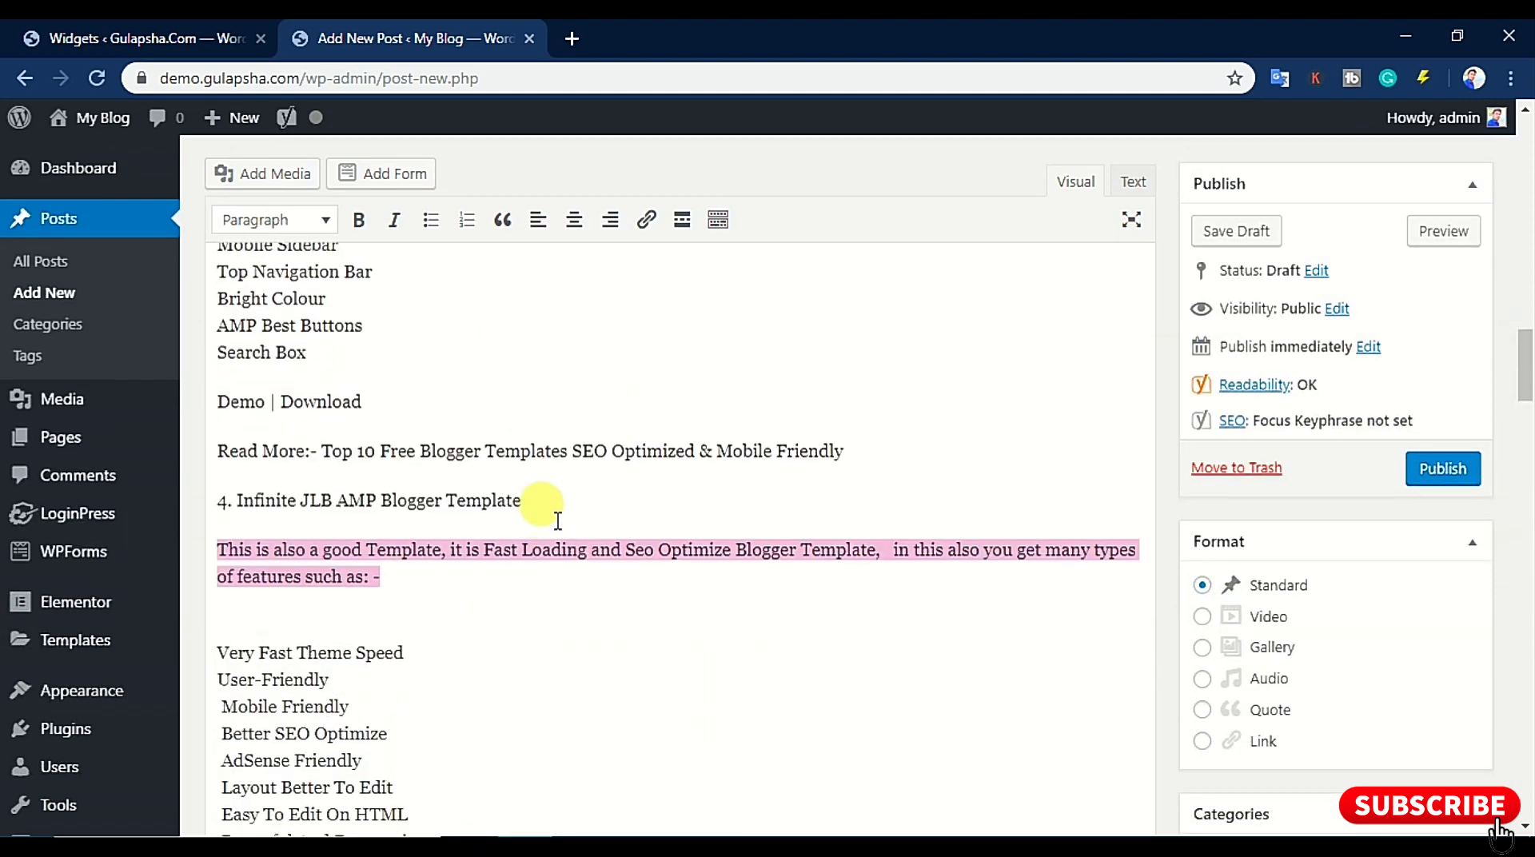
scroll(559, 521, up, 5)
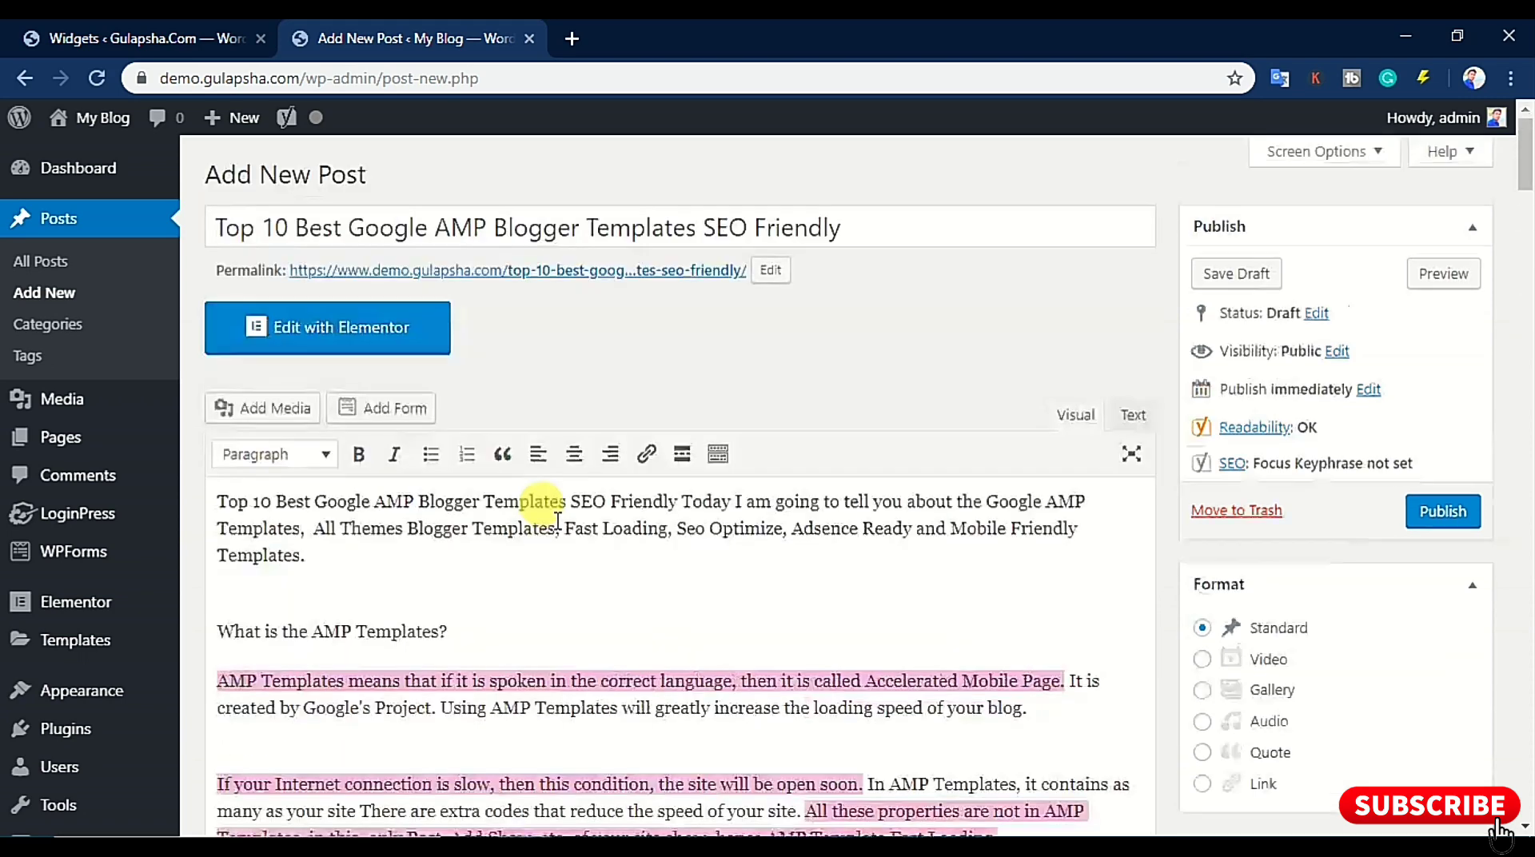
scroll(551, 565, down, 5)
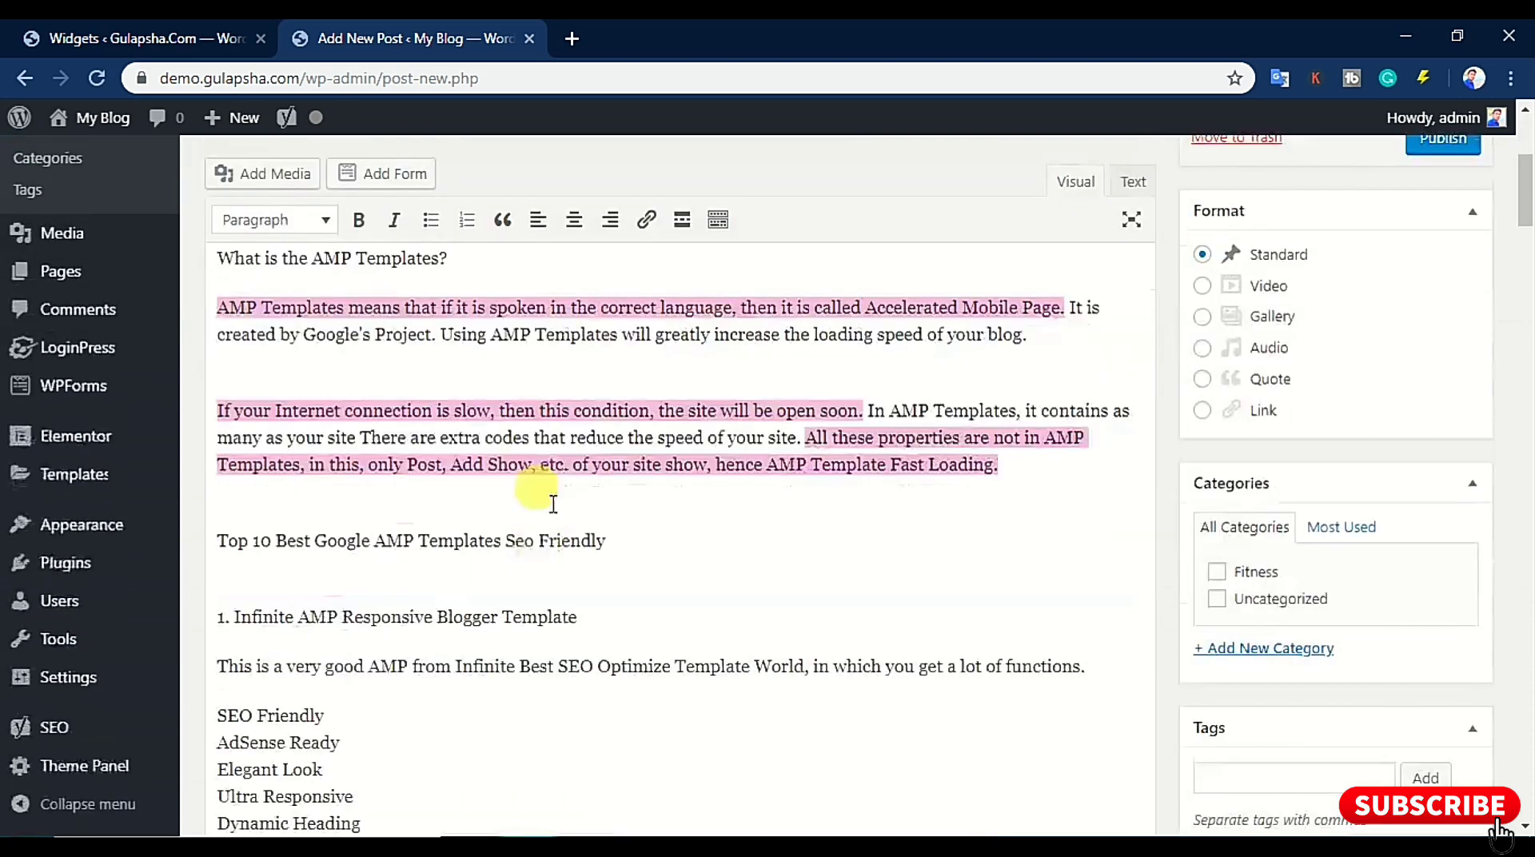
click(497, 373)
drag(1526, 227, 1523, 830)
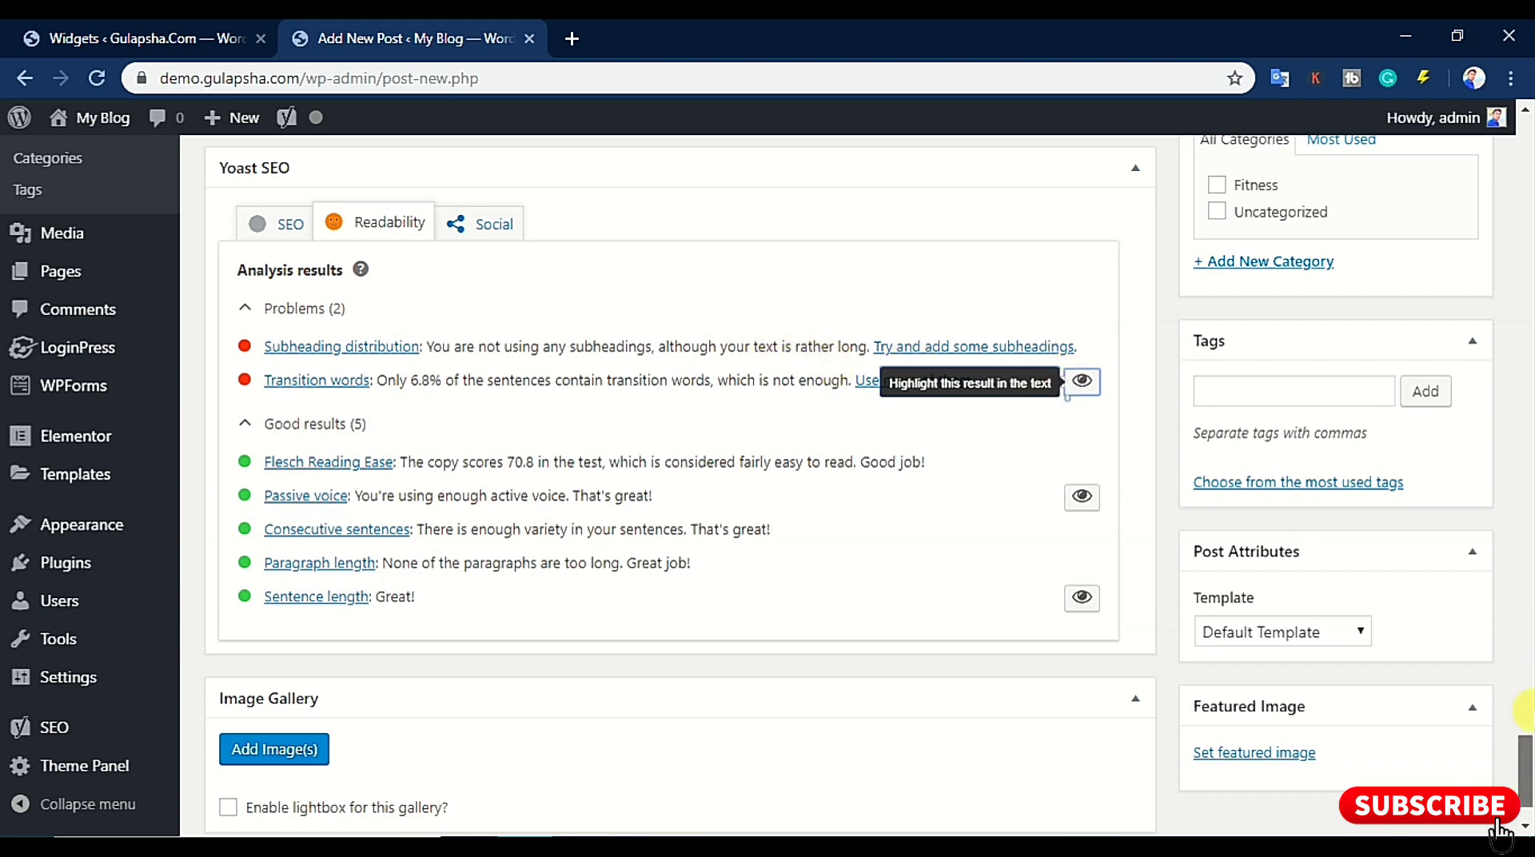
Format the line "What is the AMP Templates?" in the post body as Heading 2
drag(1525, 708, 1527, 140)
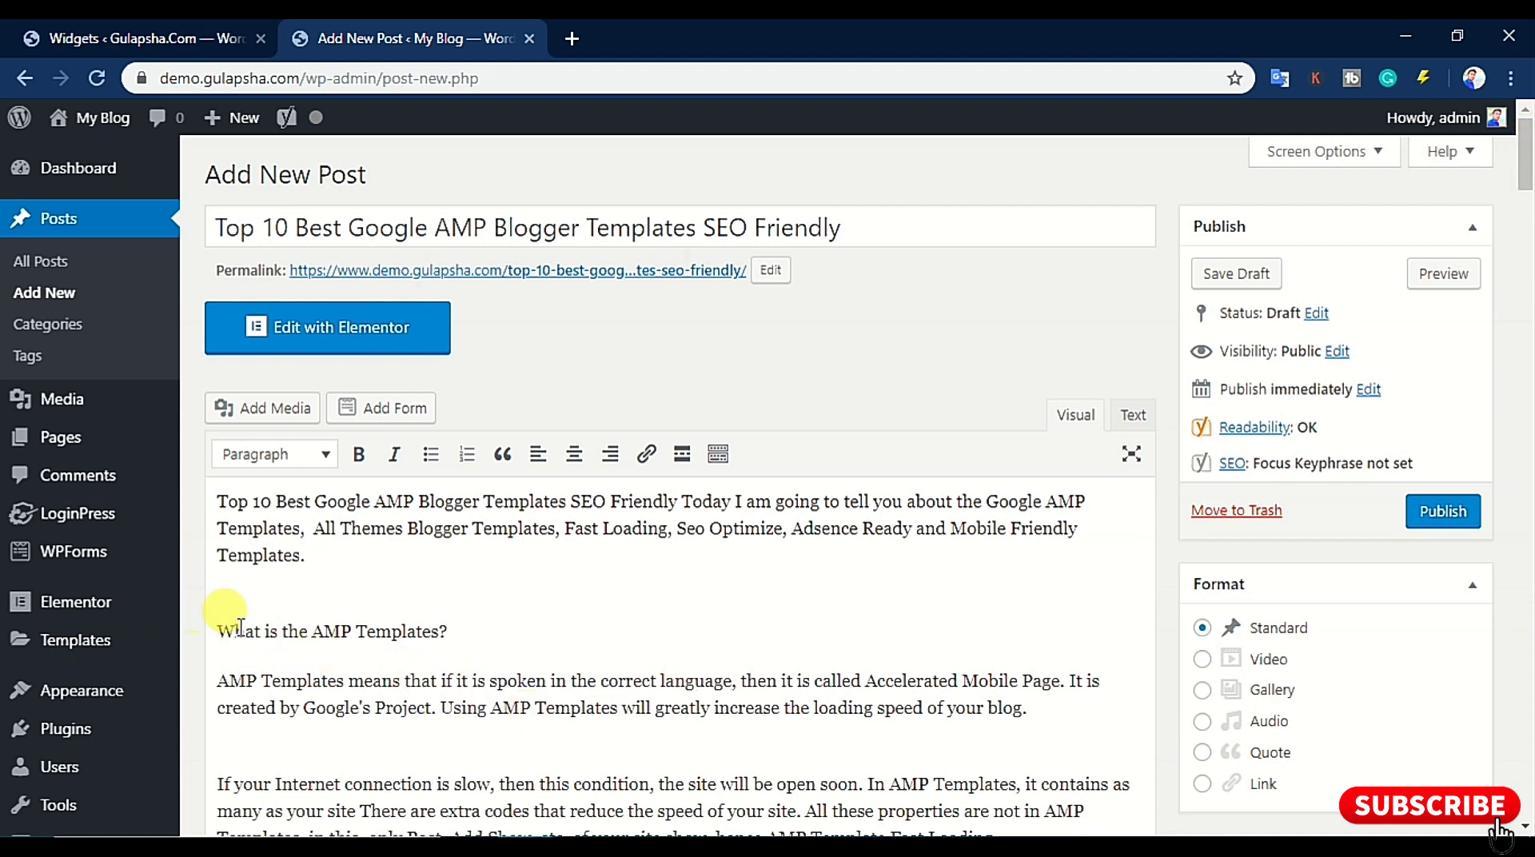
drag(240, 628, 592, 623)
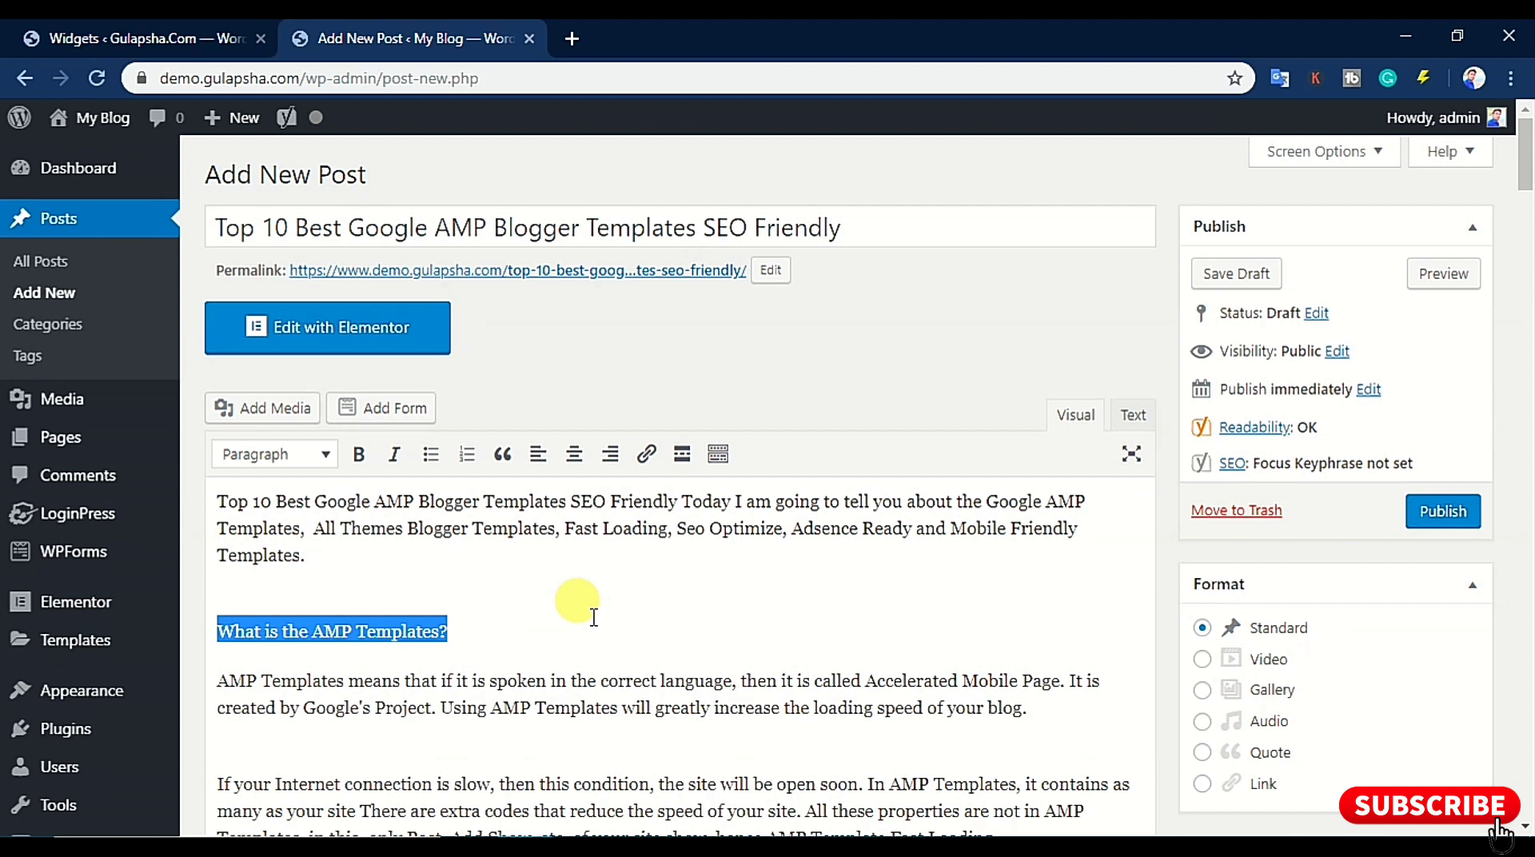
key(shift+alt+2)
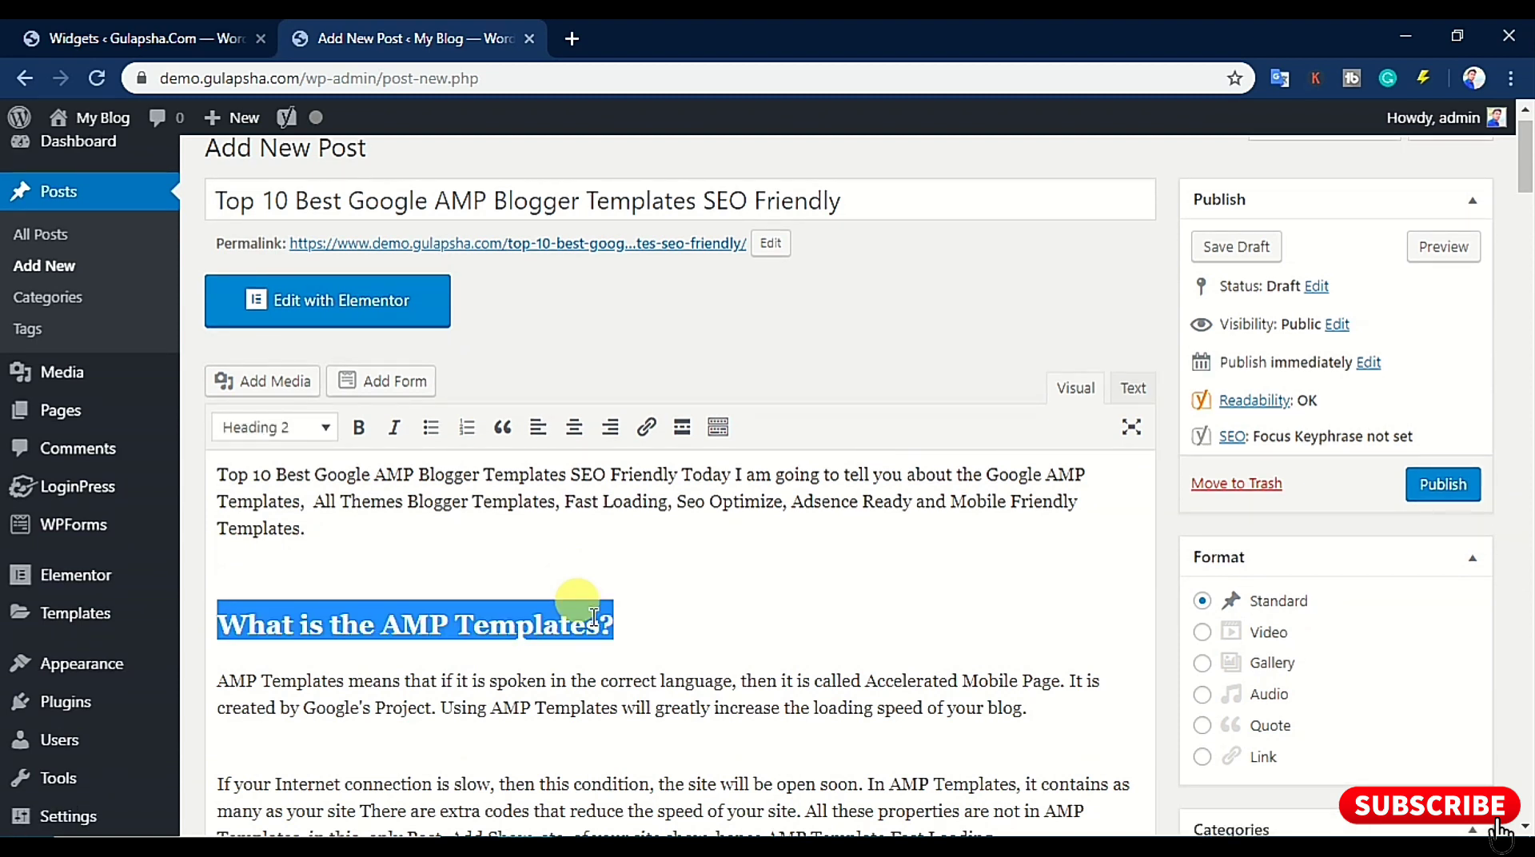
drag(341, 502, 305, 528)
drag(424, 624, 218, 624)
click(359, 623)
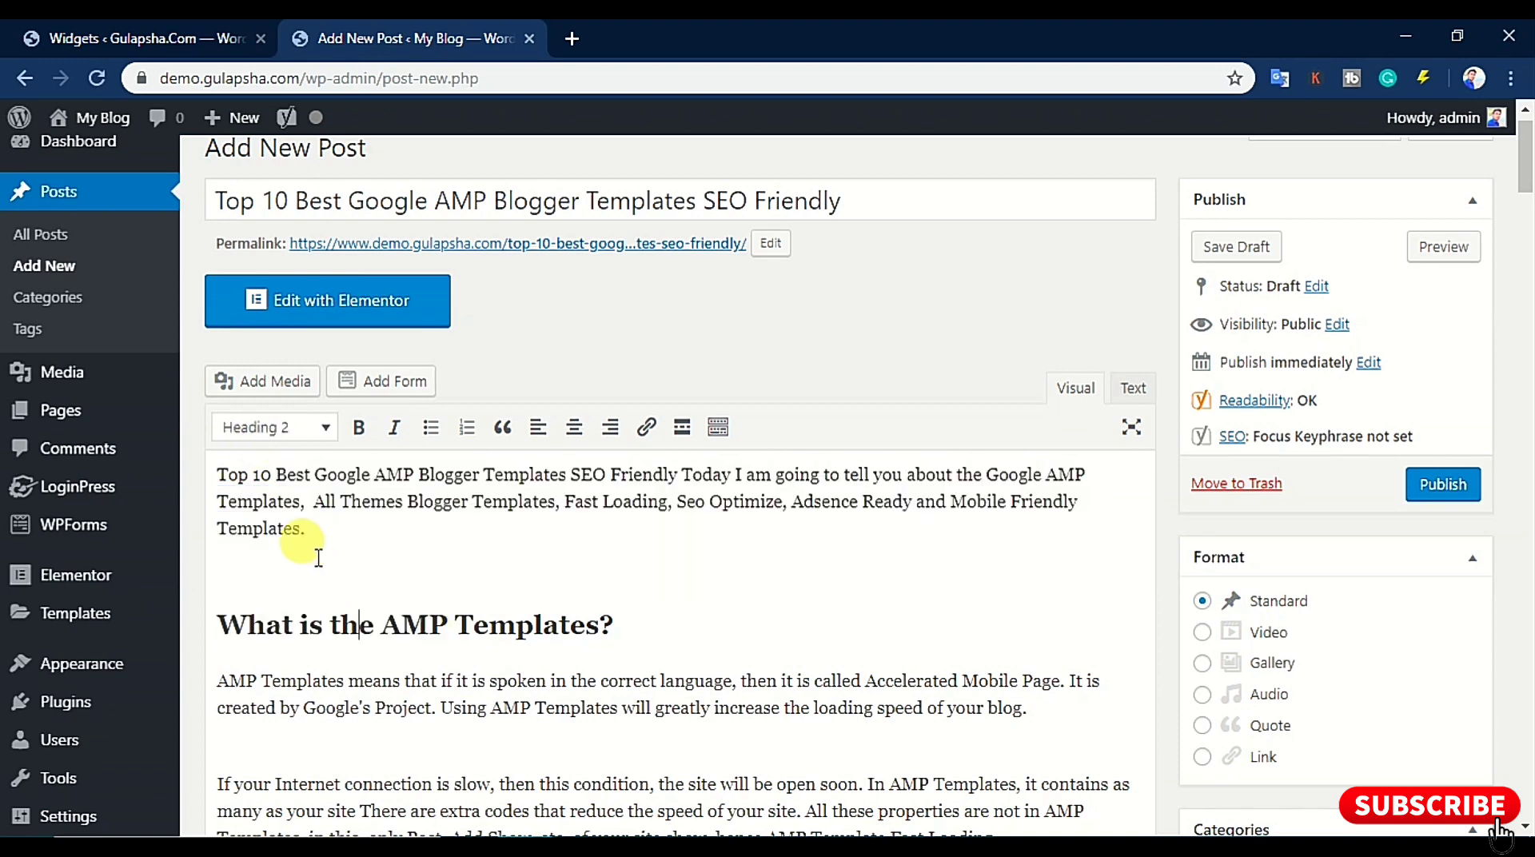
click(247, 624)
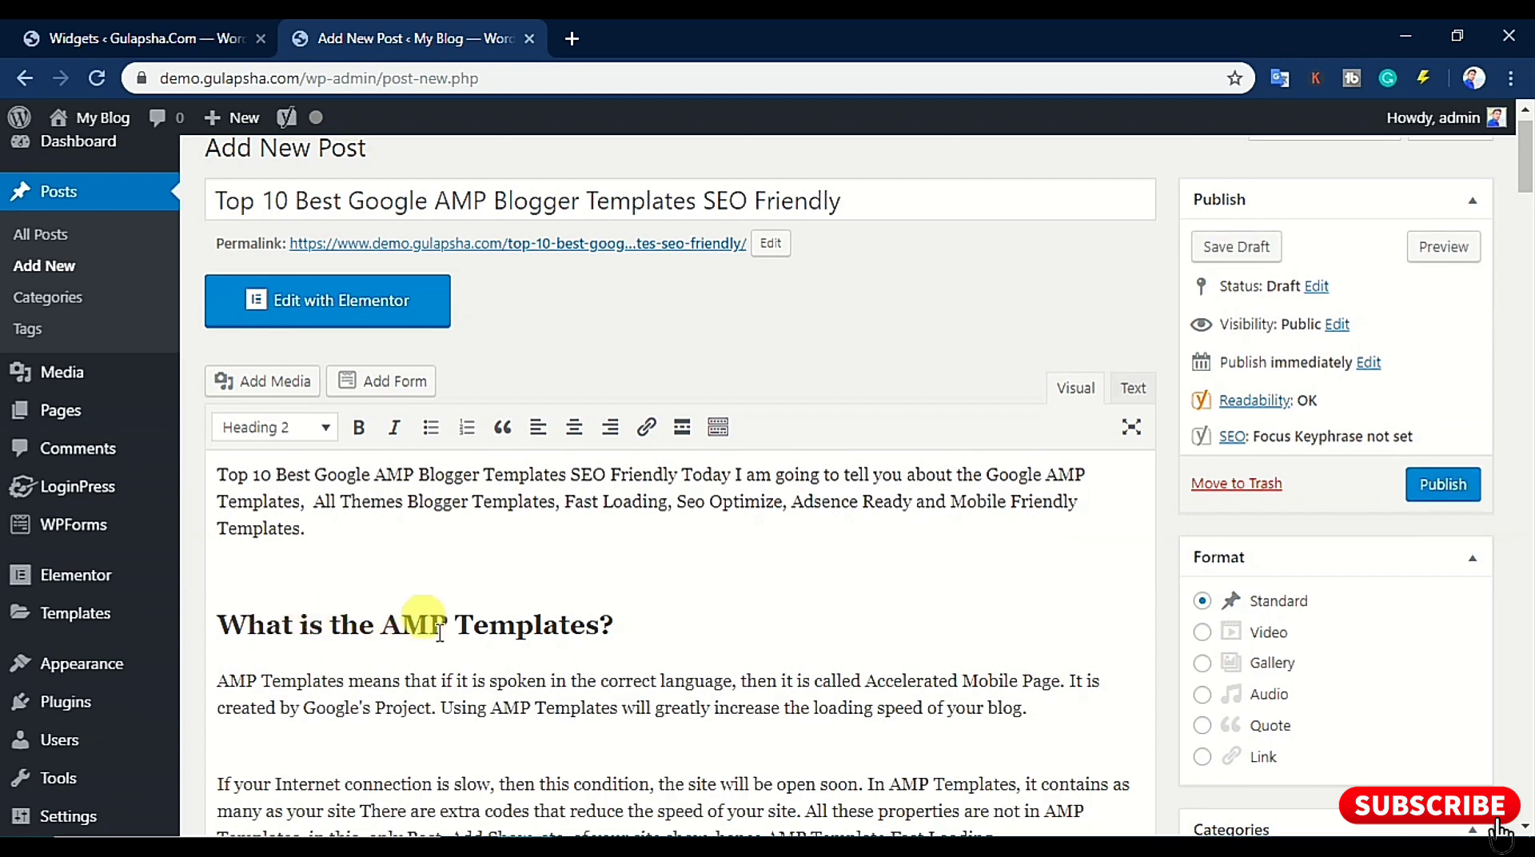
Format the line "Top 10 Best Google AMP Templates Seo Friendly" above the first template entry as Heading 2
scroll(412, 640, down, 5)
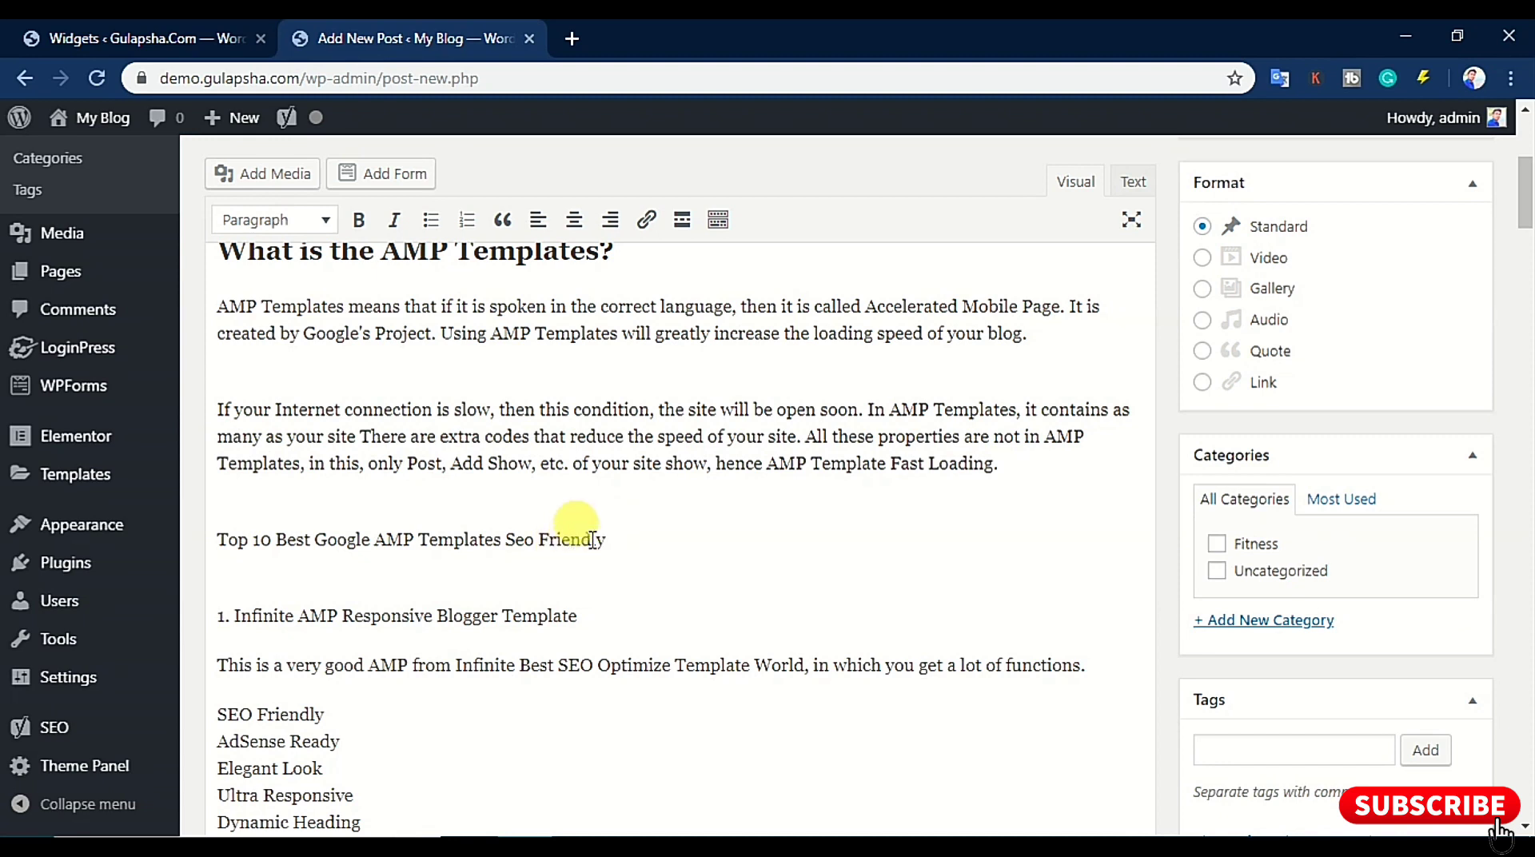
click(222, 541)
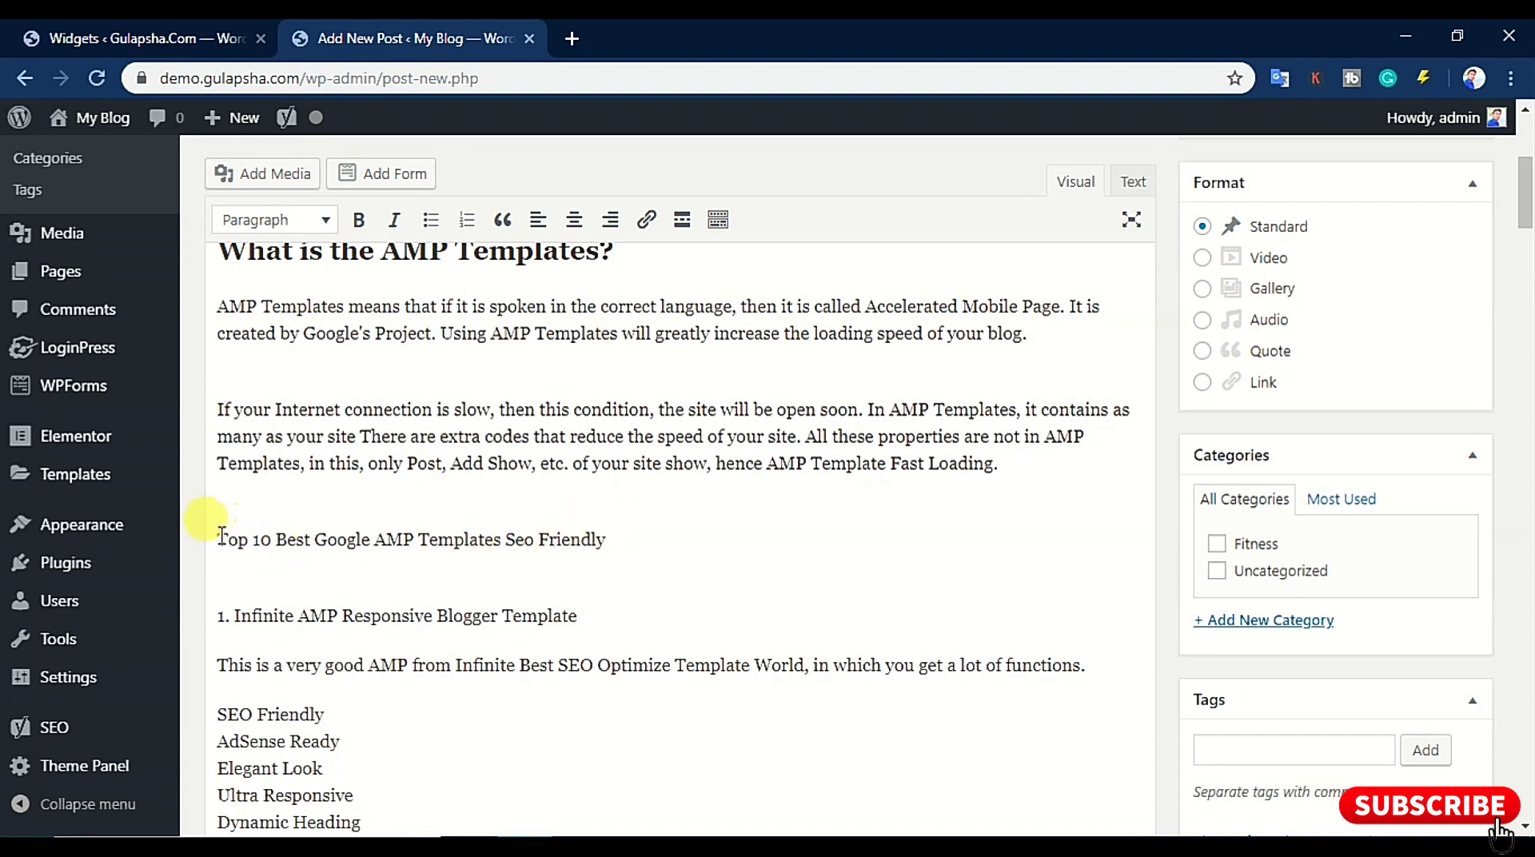
drag(222, 536, 579, 543)
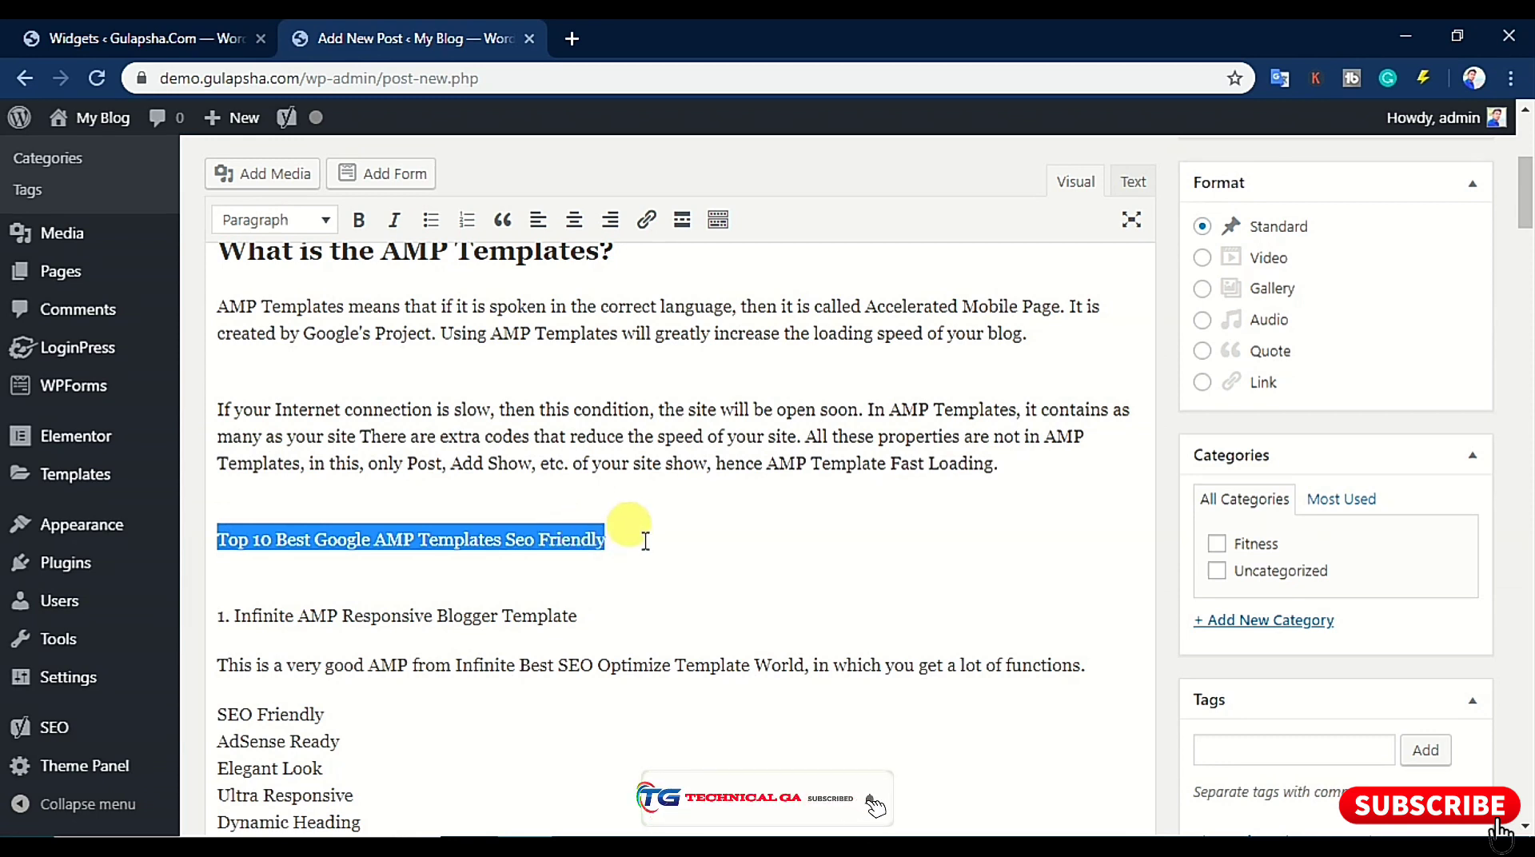
key(shift+alt+2)
key(shift+Left)
key(shift+Left)
key(shift+Left)
key(shift+Left)
key(shift+Left)
key(shift+Left)
key(shift+Left)
key(shift+Left)
key(shift+Left)
key(shift+Left)
key(shift+Left)
key(shift+Left)
key(shift+Left)
key(shift+Left)
key(shift+Left)
key(shift+Left)
key(shift+Left)
key(shift+Left)
key(shift+Left)
key(shift+Left)
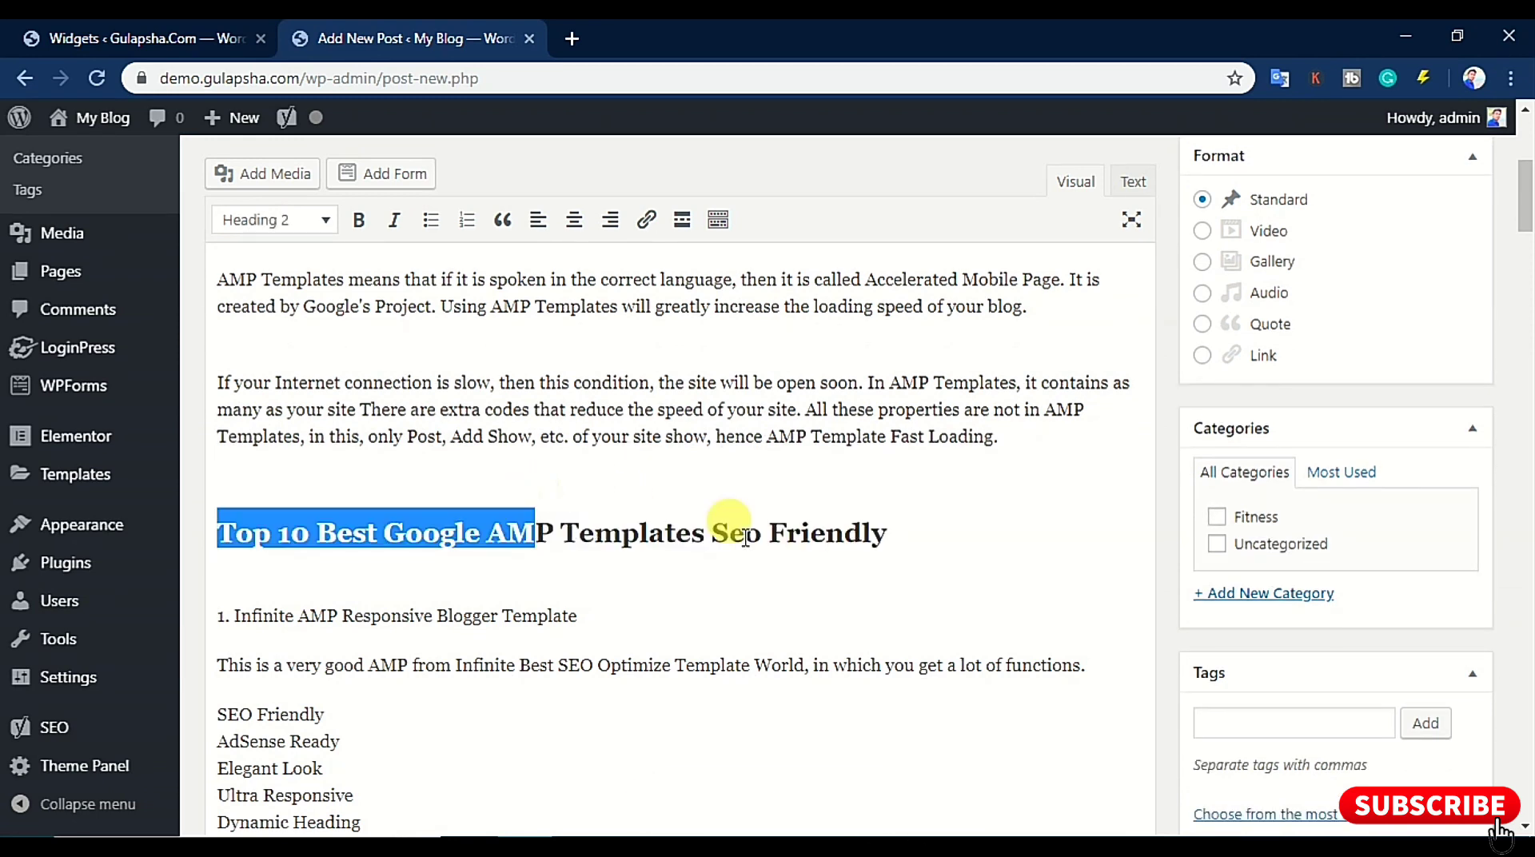
key(shift+Right)
key(shift+Right)
key(shift+Right)
key(shift+Right)
key(shift+Right)
key(shift+Right)
key(shift+Right)
key(shift+Right)
key(shift+Right)
key(shift+Right)
key(shift+Right)
click(214, 601)
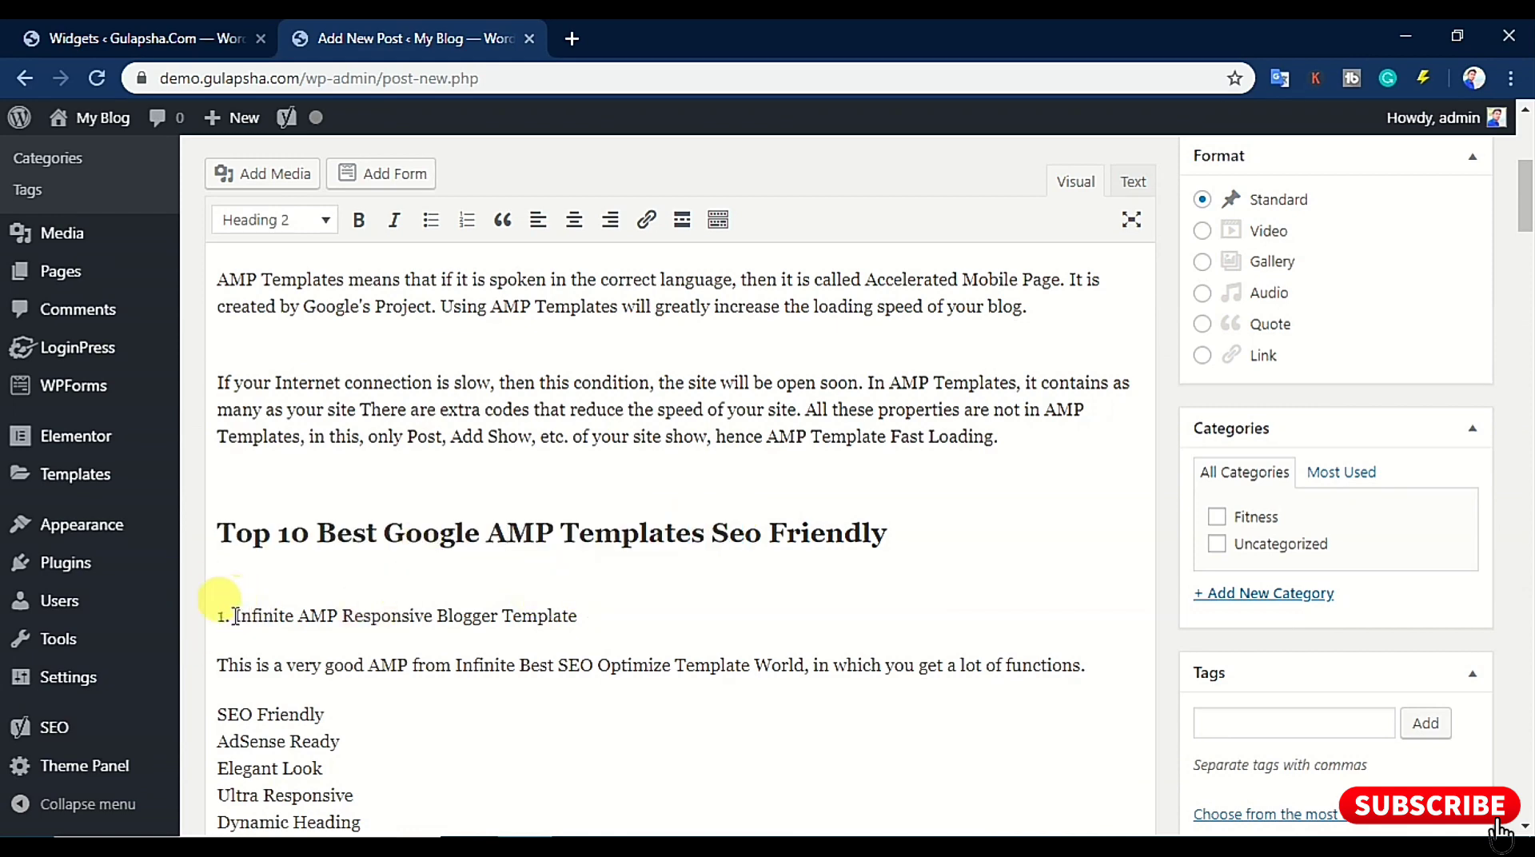
Format the line "1. Infinite AMP Responsive Blogger Template" as Heading 3
scroll(405, 652, down, 2)
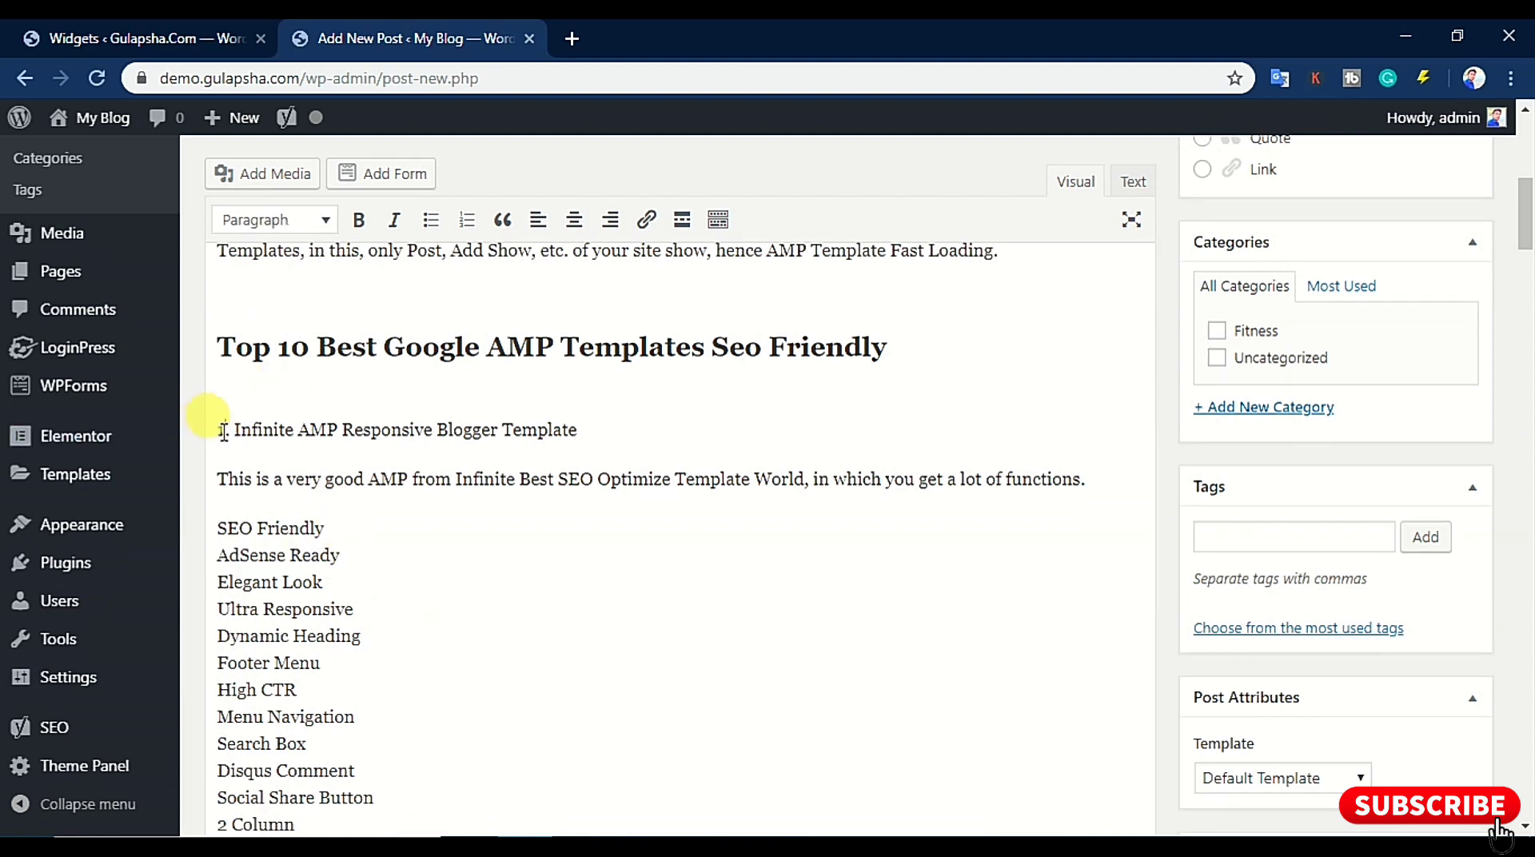
drag(217, 431, 541, 432)
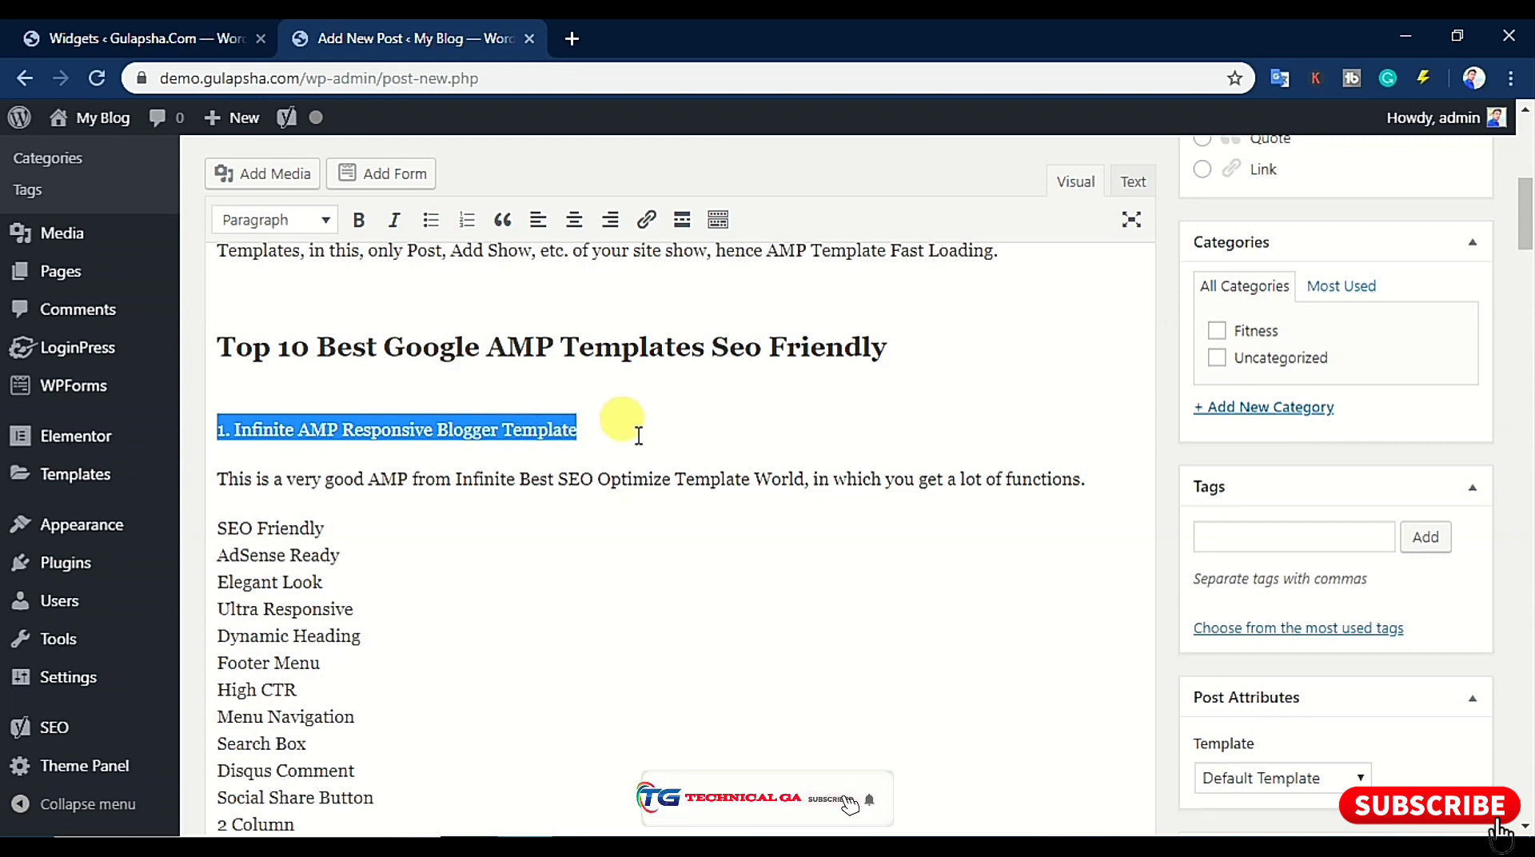
key(alt+shift+3)
drag(639, 436, 514, 490)
click(468, 577)
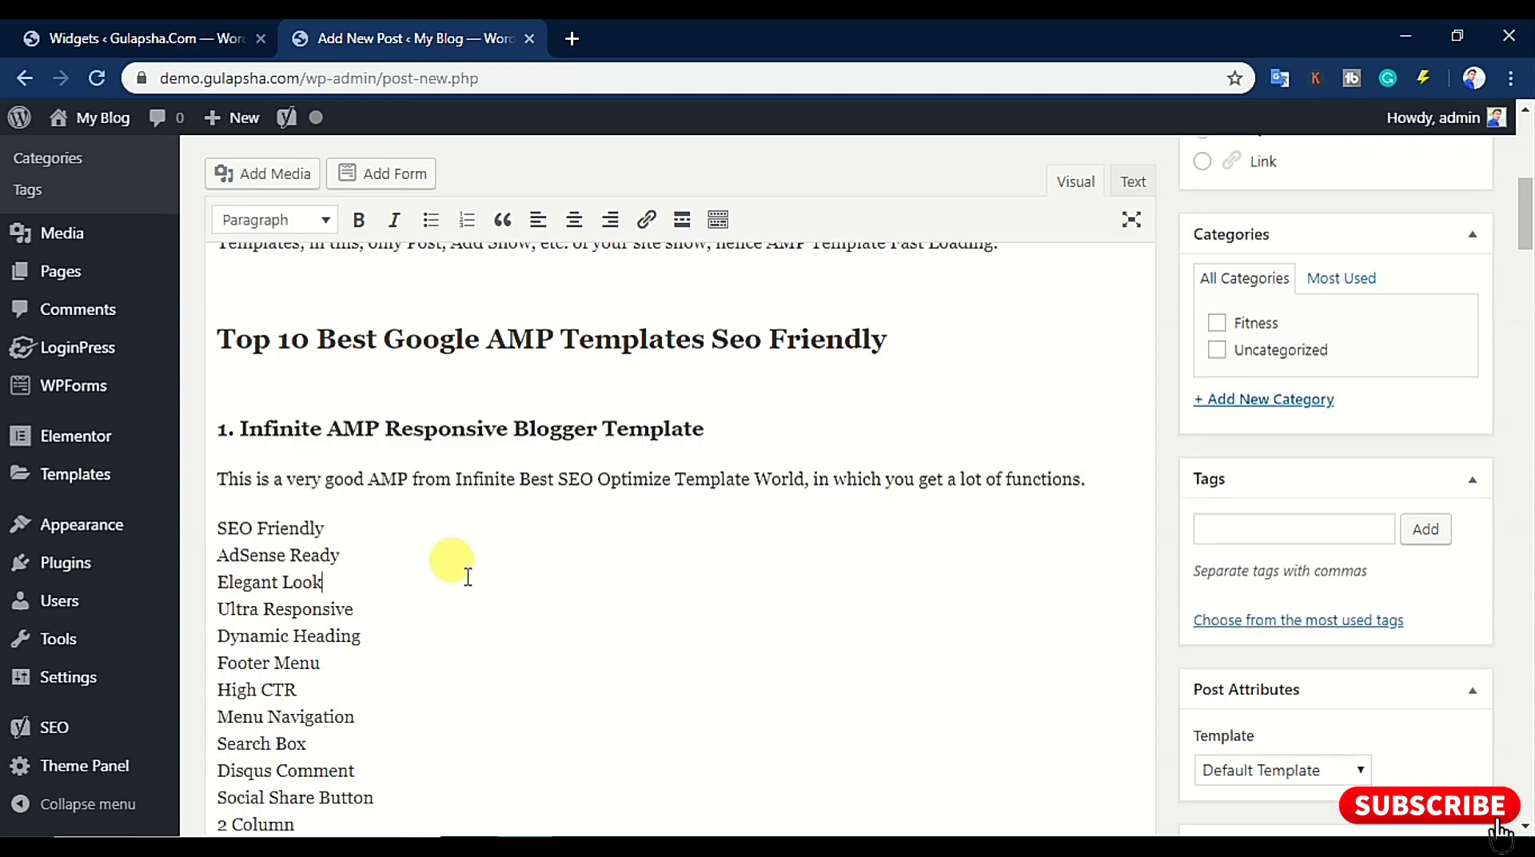
Format the template entry titles "2. Vletters AMP Blogger Template" and "3. Blanterde AMP Blogger Template" as Heading 3
scroll(484, 577, down, 7)
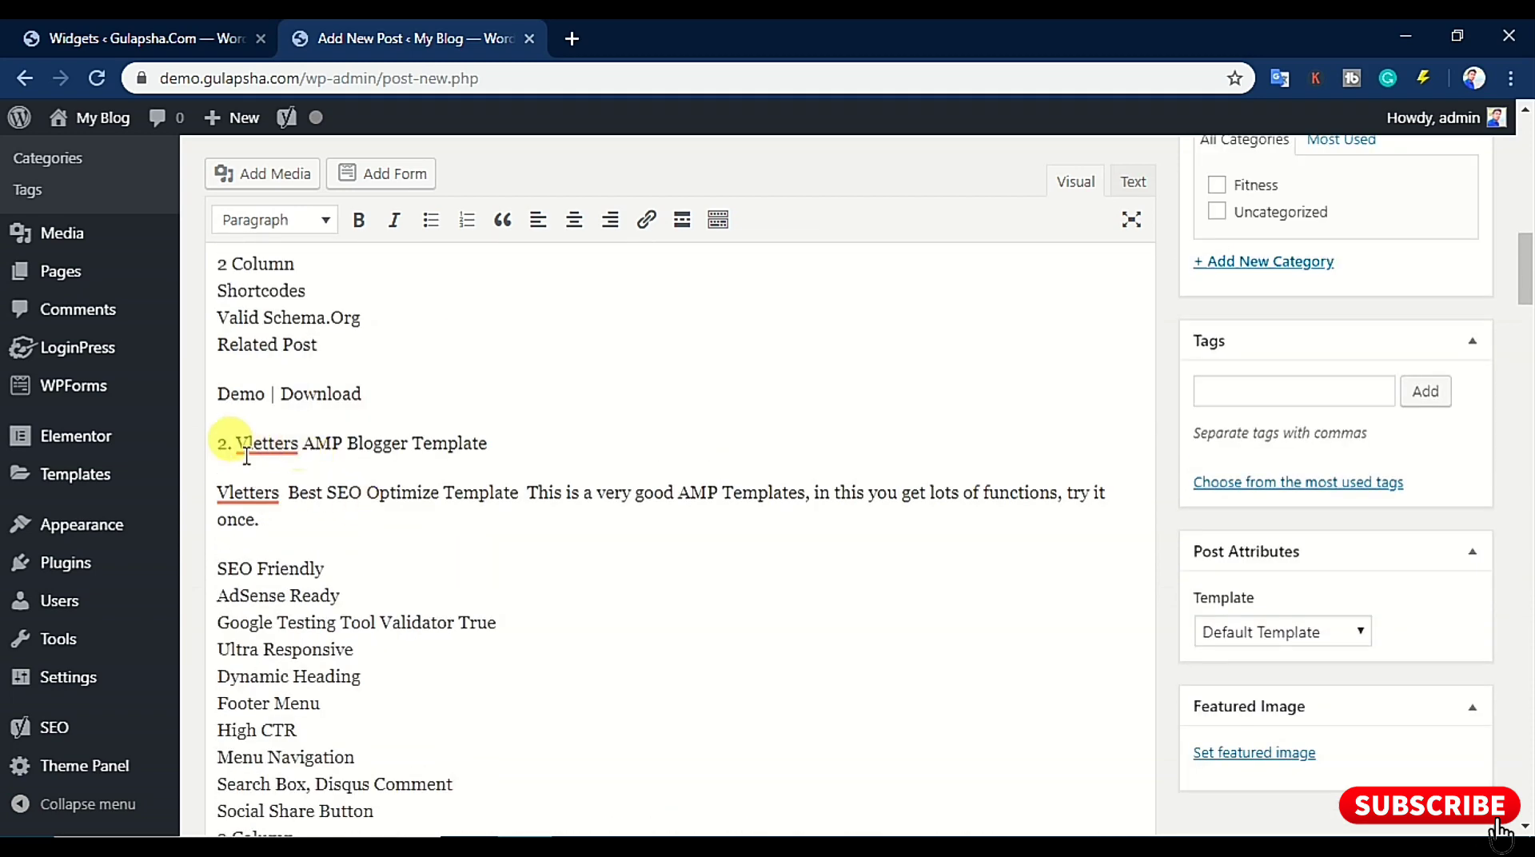
drag(227, 448, 524, 448)
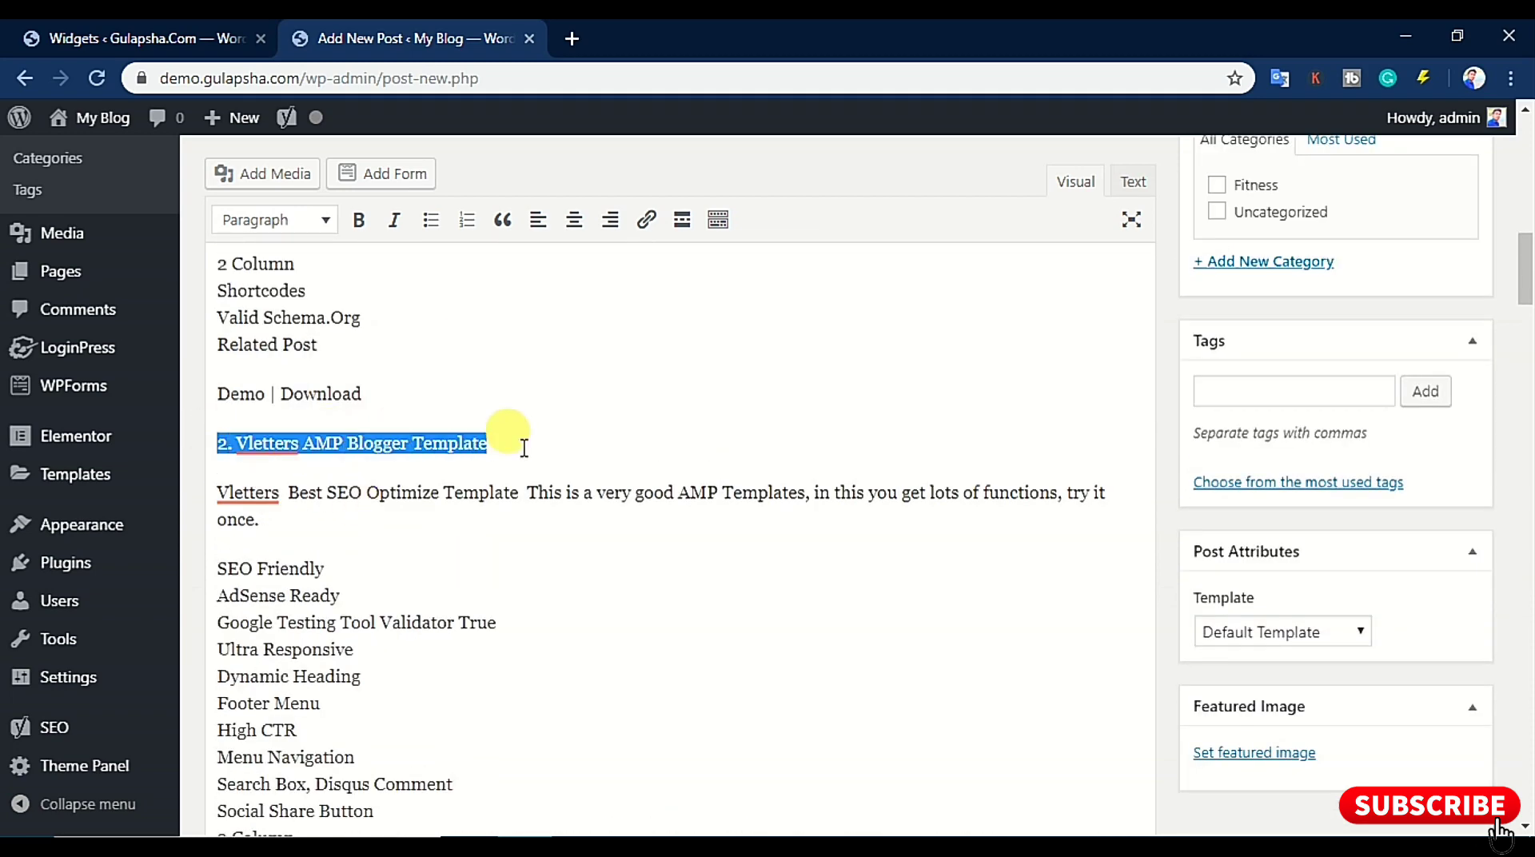
key(alt+shift+3)
click(367, 499)
scroll(367, 499, down, 9)
drag(219, 295, 530, 295)
key(alt+shift+3)
click(405, 774)
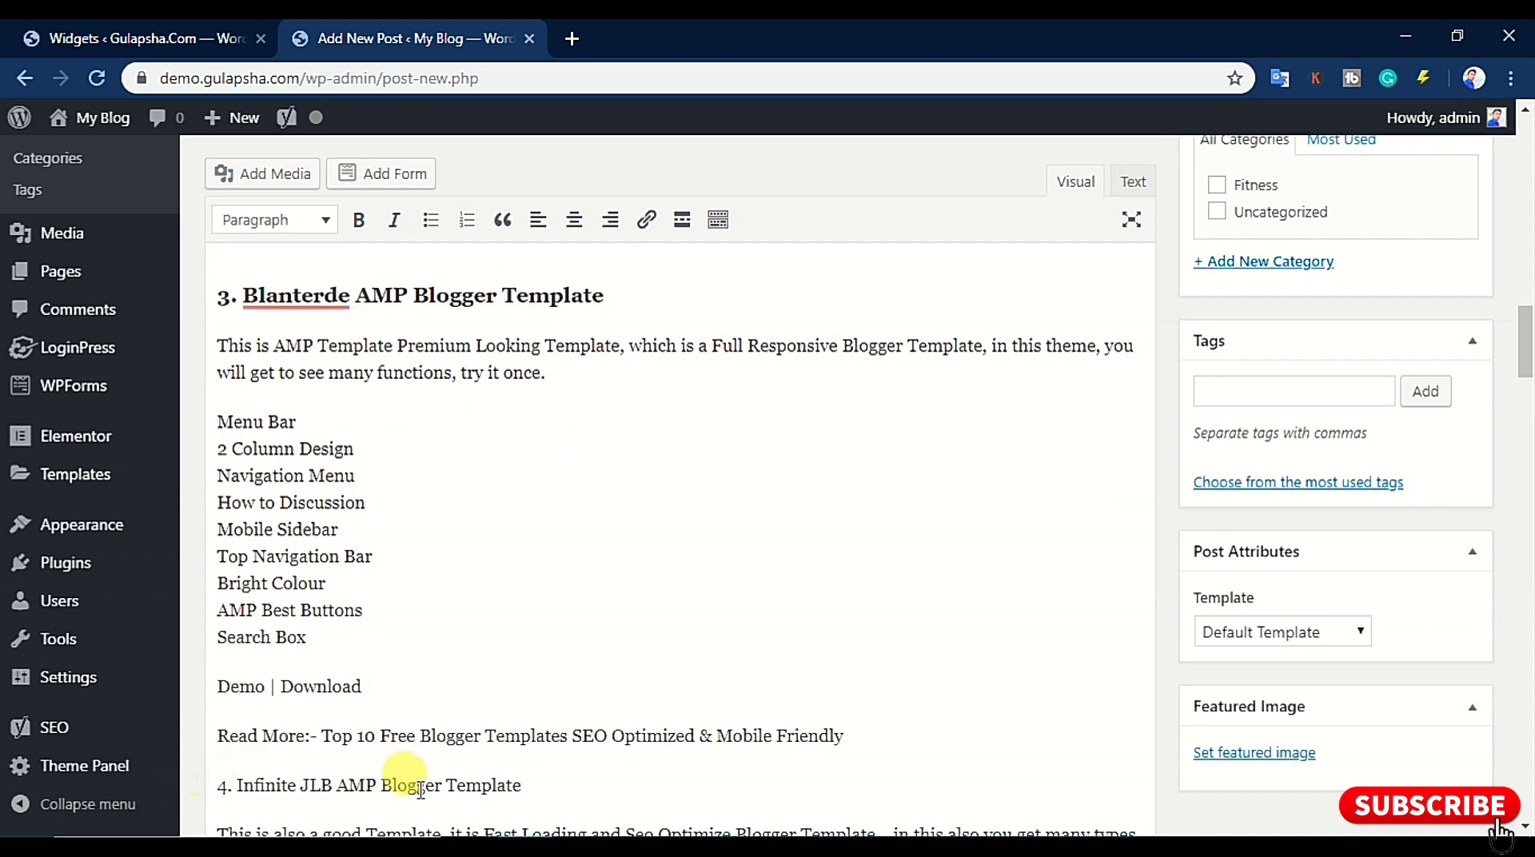
Format the template entry titles "4. Infinite JLB AMP Blogger Template" and "5. Noname AMP Blogger Template" as Heading 3
scroll(528, 782, down, 2)
triple_click(507, 590)
key(alt+shift+3)
scroll(411, 634, down, 9)
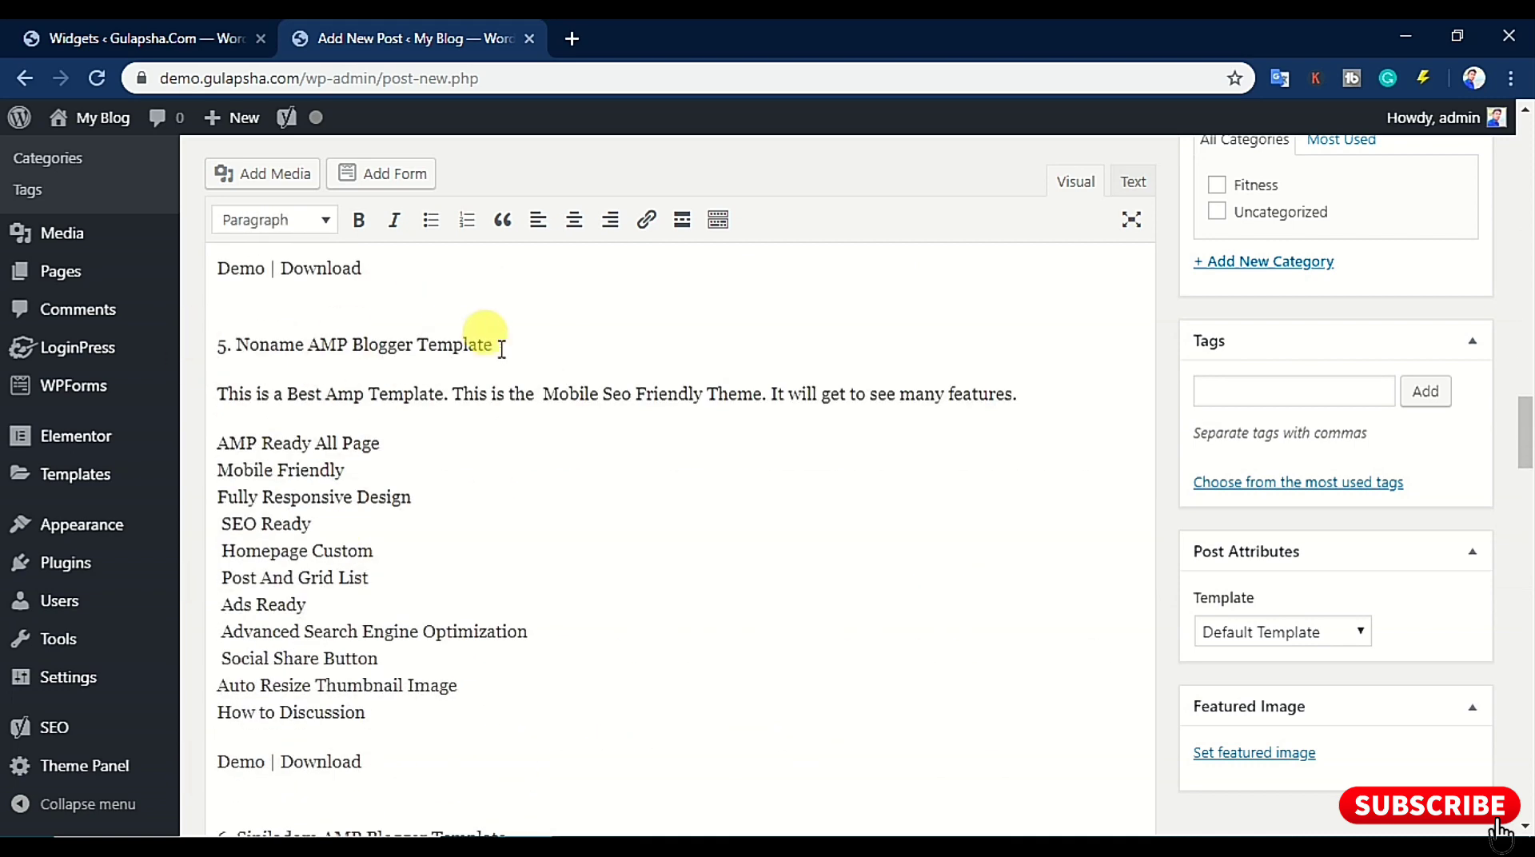
triple_click(512, 340)
key(alt+shift+3)
Format the template entry titles "6. Siniladom AMP Blogger Template" and "7. AMP News Blogger Template" as Heading 3
scroll(519, 344, down, 5)
drag(226, 458, 514, 450)
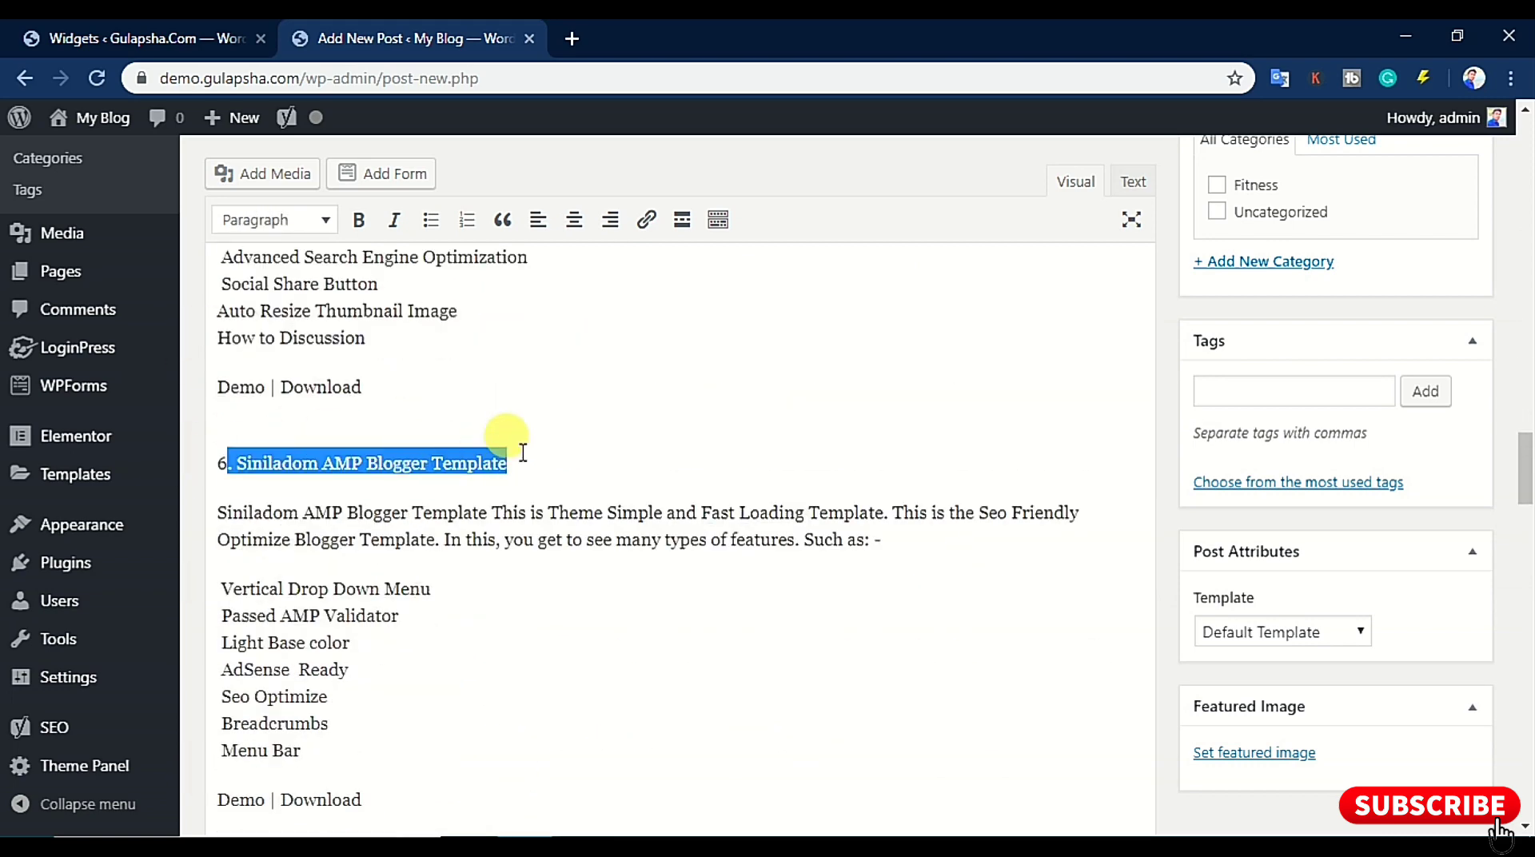
key(alt+shift+3)
click(380, 616)
scroll(213, 500, down, 5)
drag(214, 501, 469, 479)
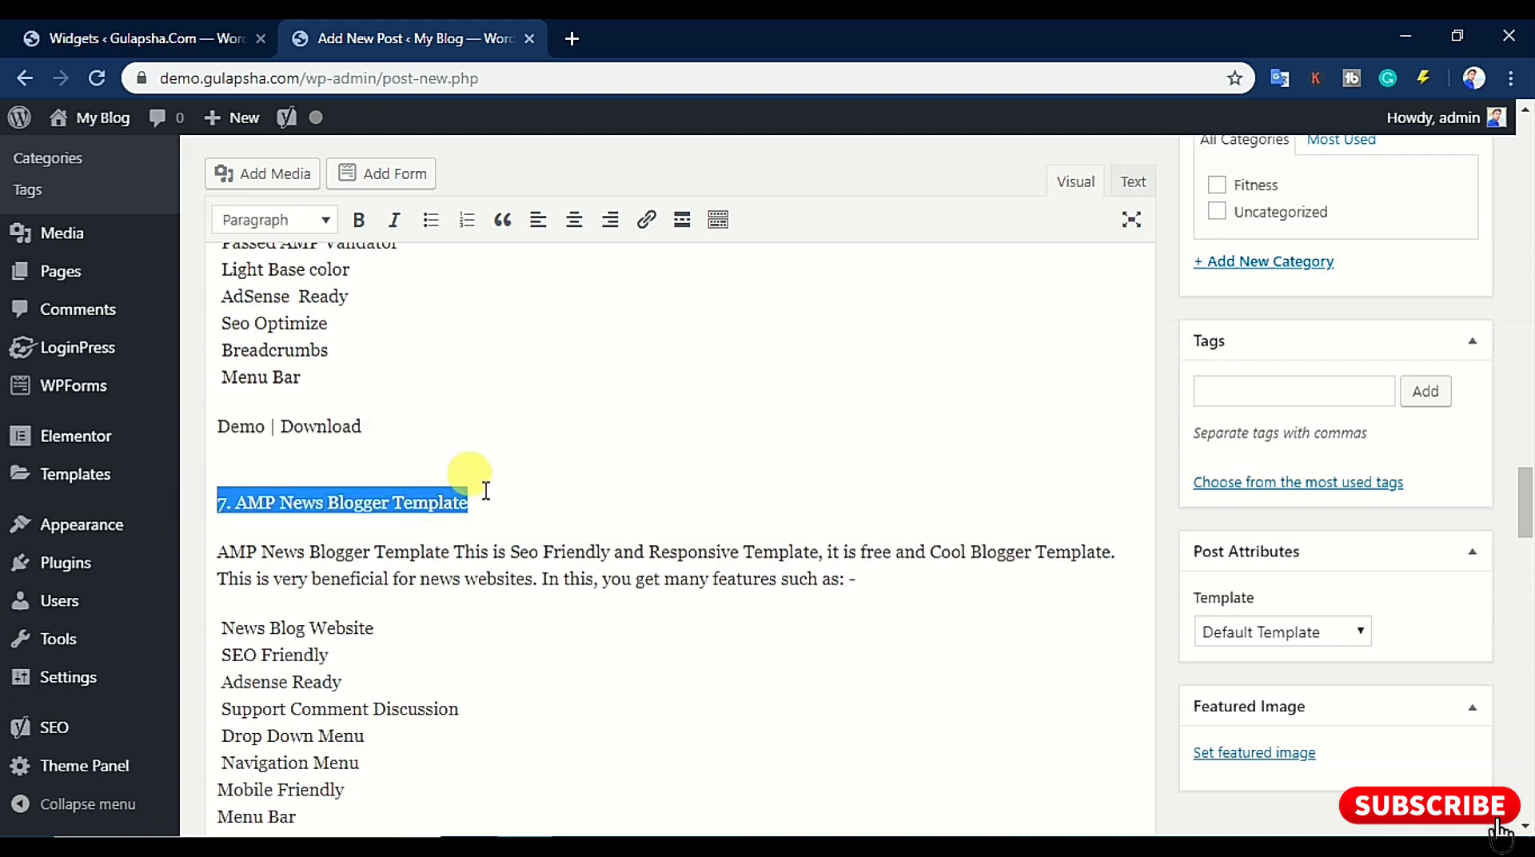
key(alt+shift+3)
Format the titles of template entries 8 (Mag One), 9 (The AMP Blogger Template) and 10 (Korve) as Heading 3
scroll(312, 501, down, 9)
scroll(312, 502, up, 1)
triple_click(513, 383)
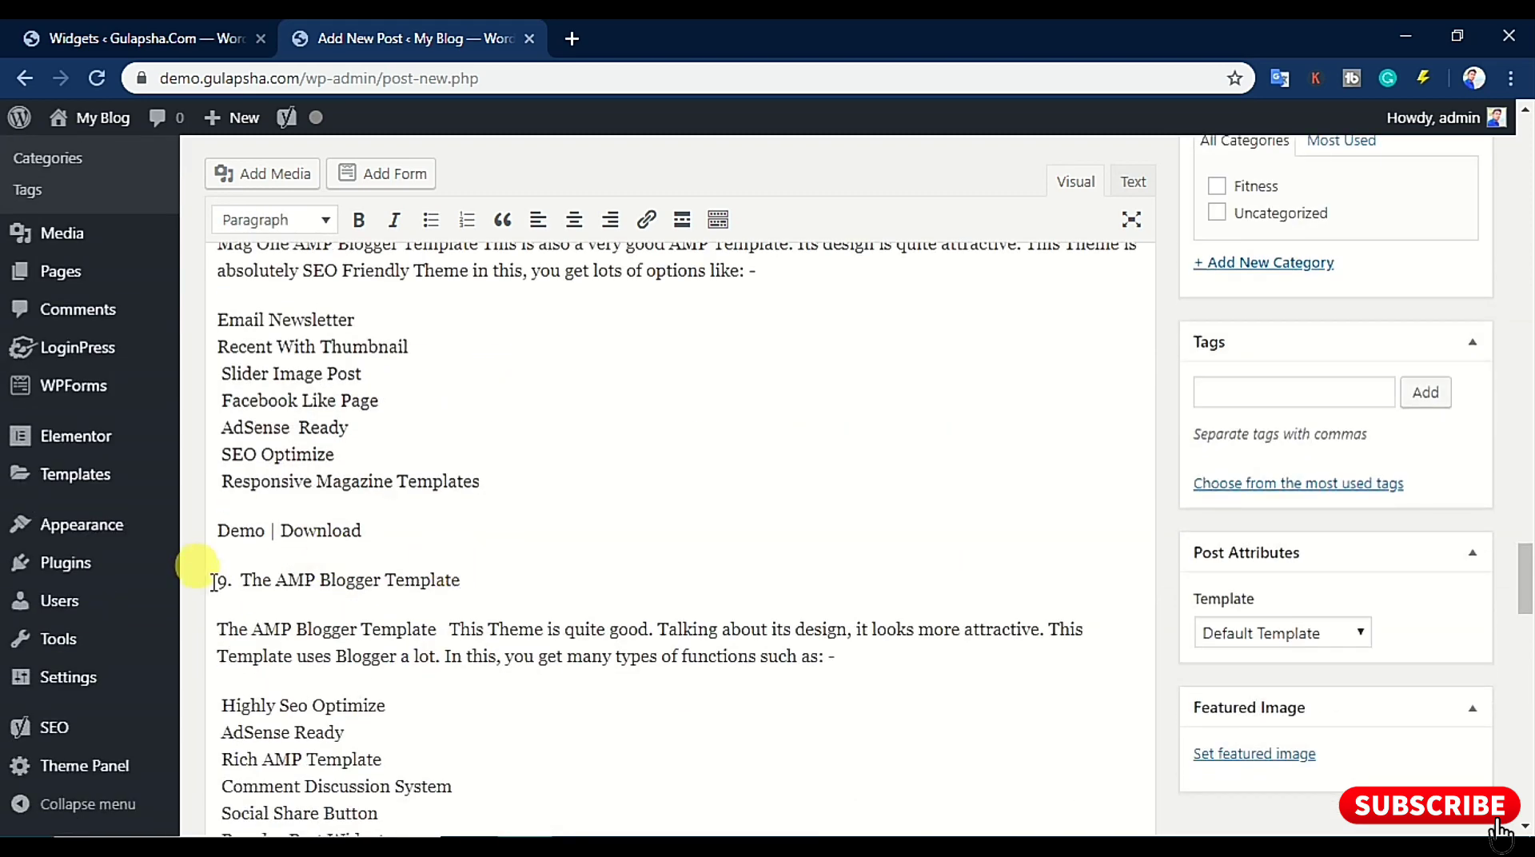
drag(216, 583, 497, 583)
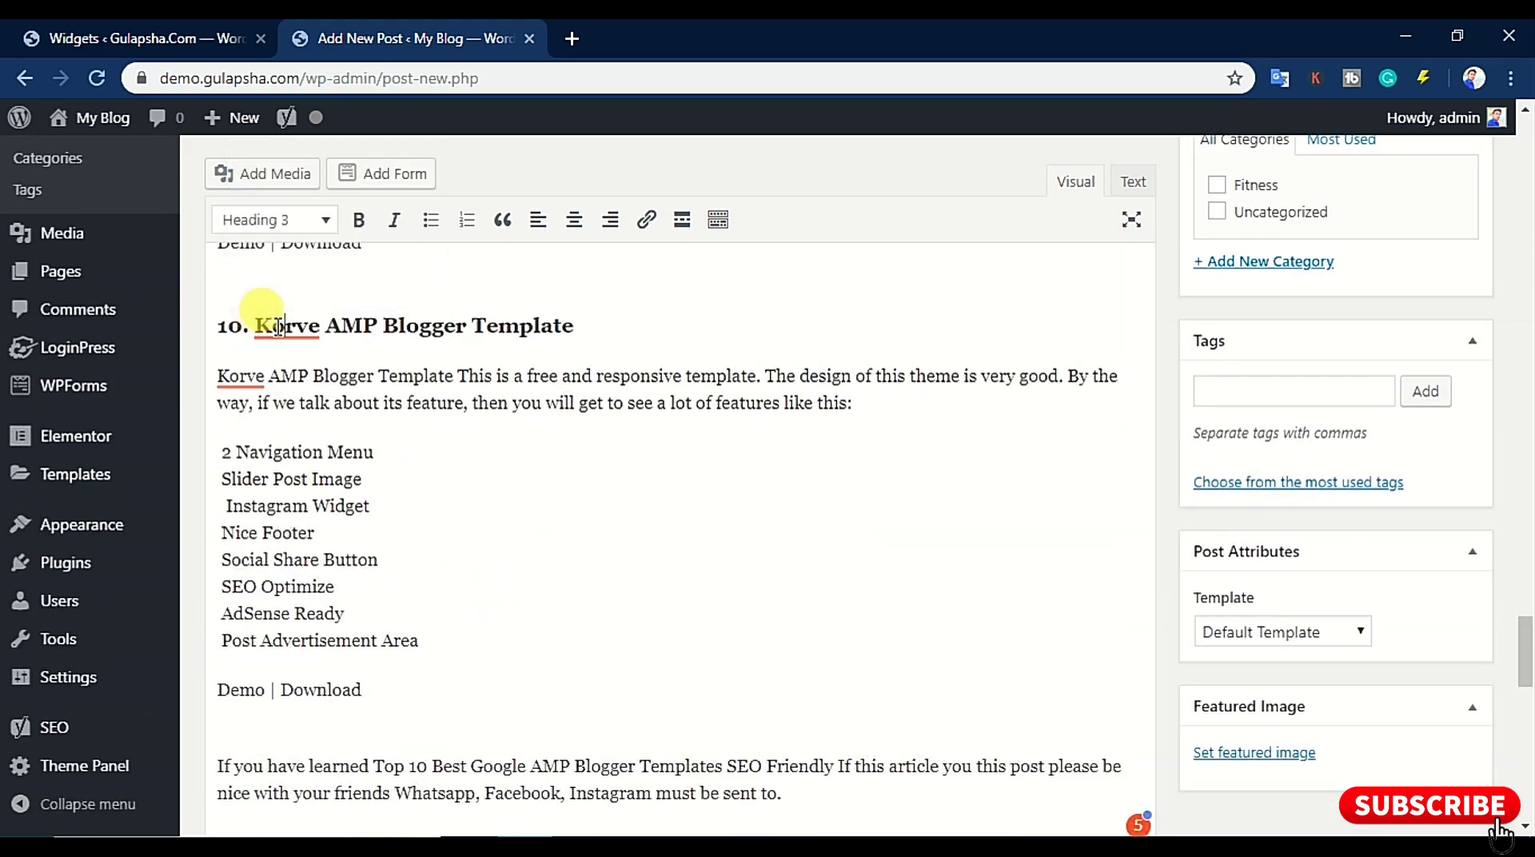
Look over the end of the post and check its overall Yoast readability rating in the publishing details
scroll(520, 312, down, 5)
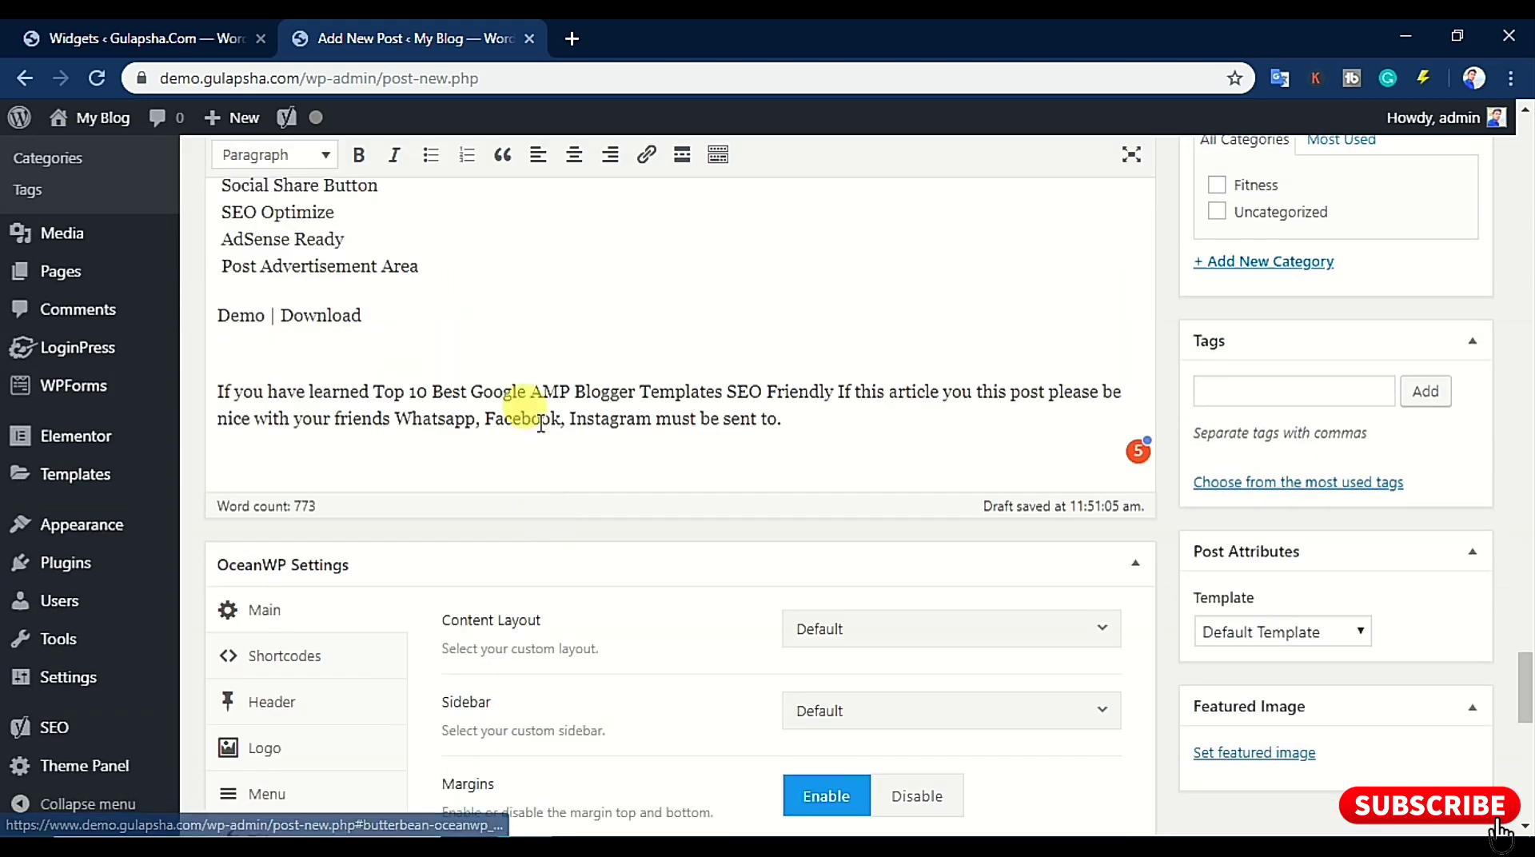
scroll(516, 364, up, 9)
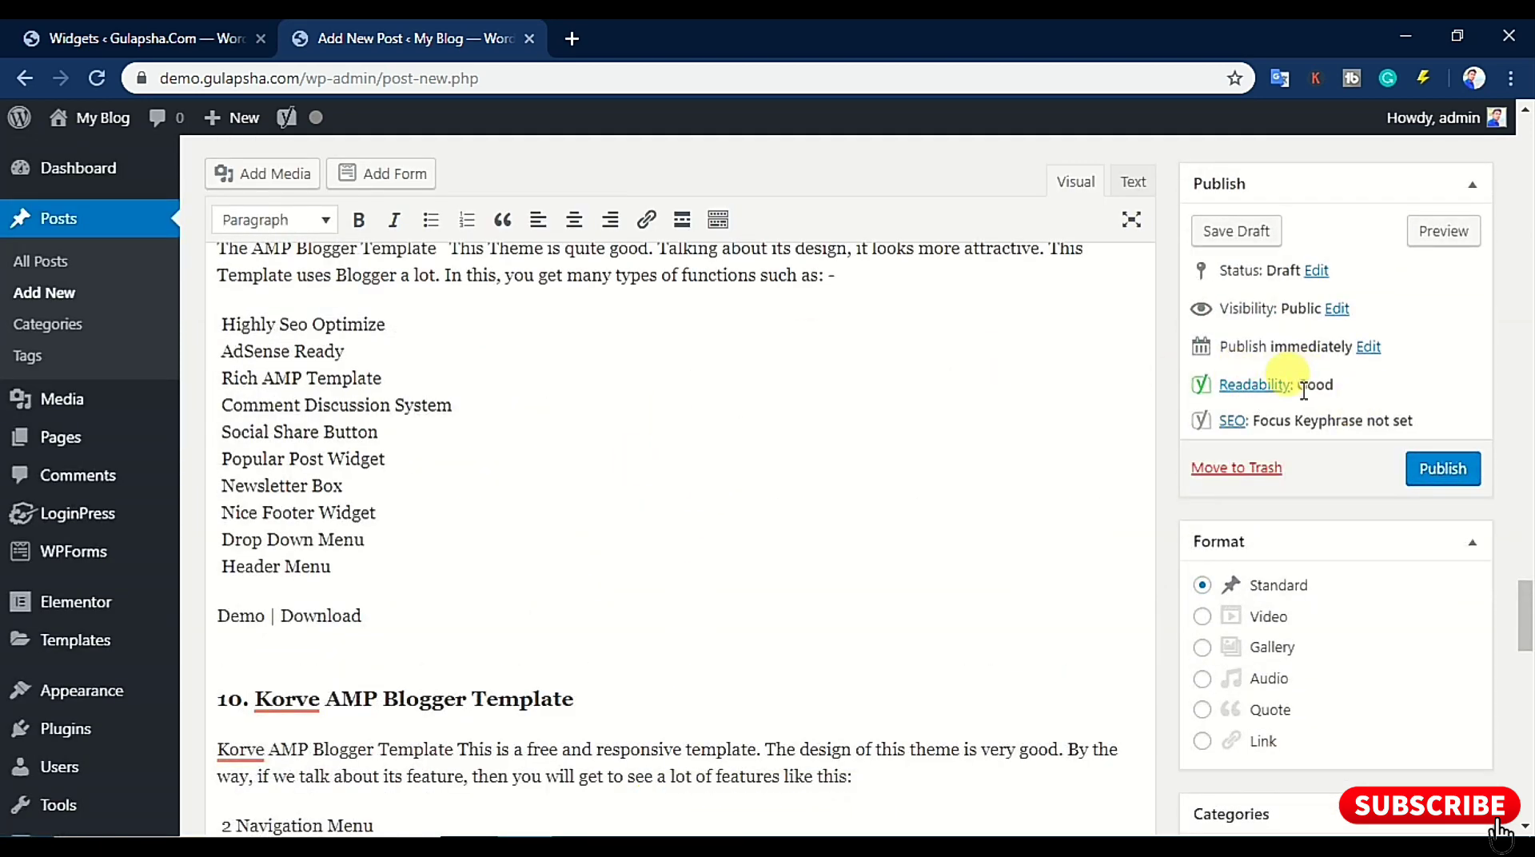
drag(1331, 388, 596, 460)
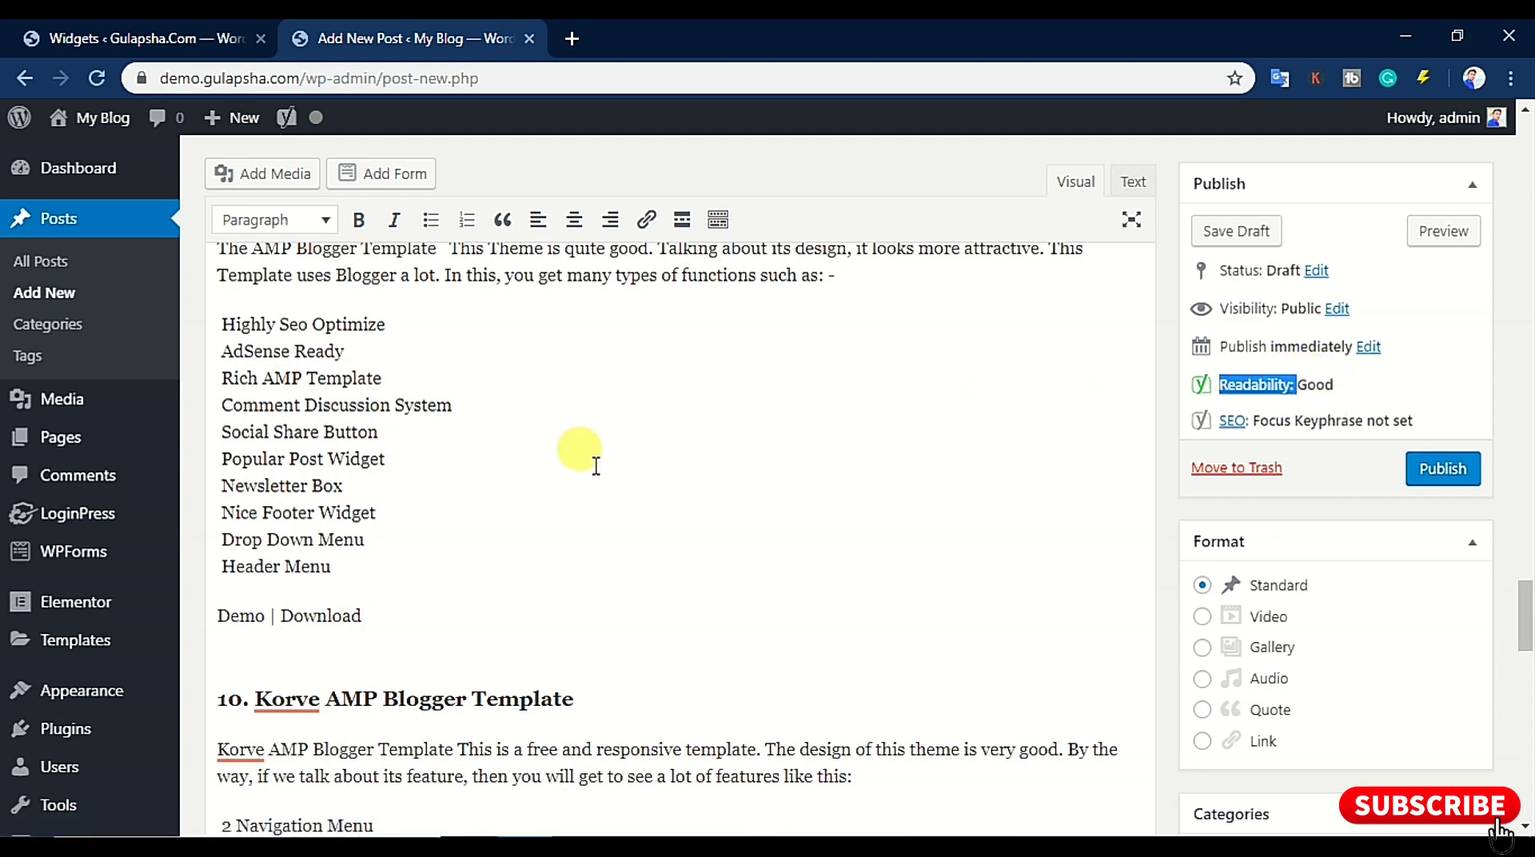
scroll(588, 472, up, 20)
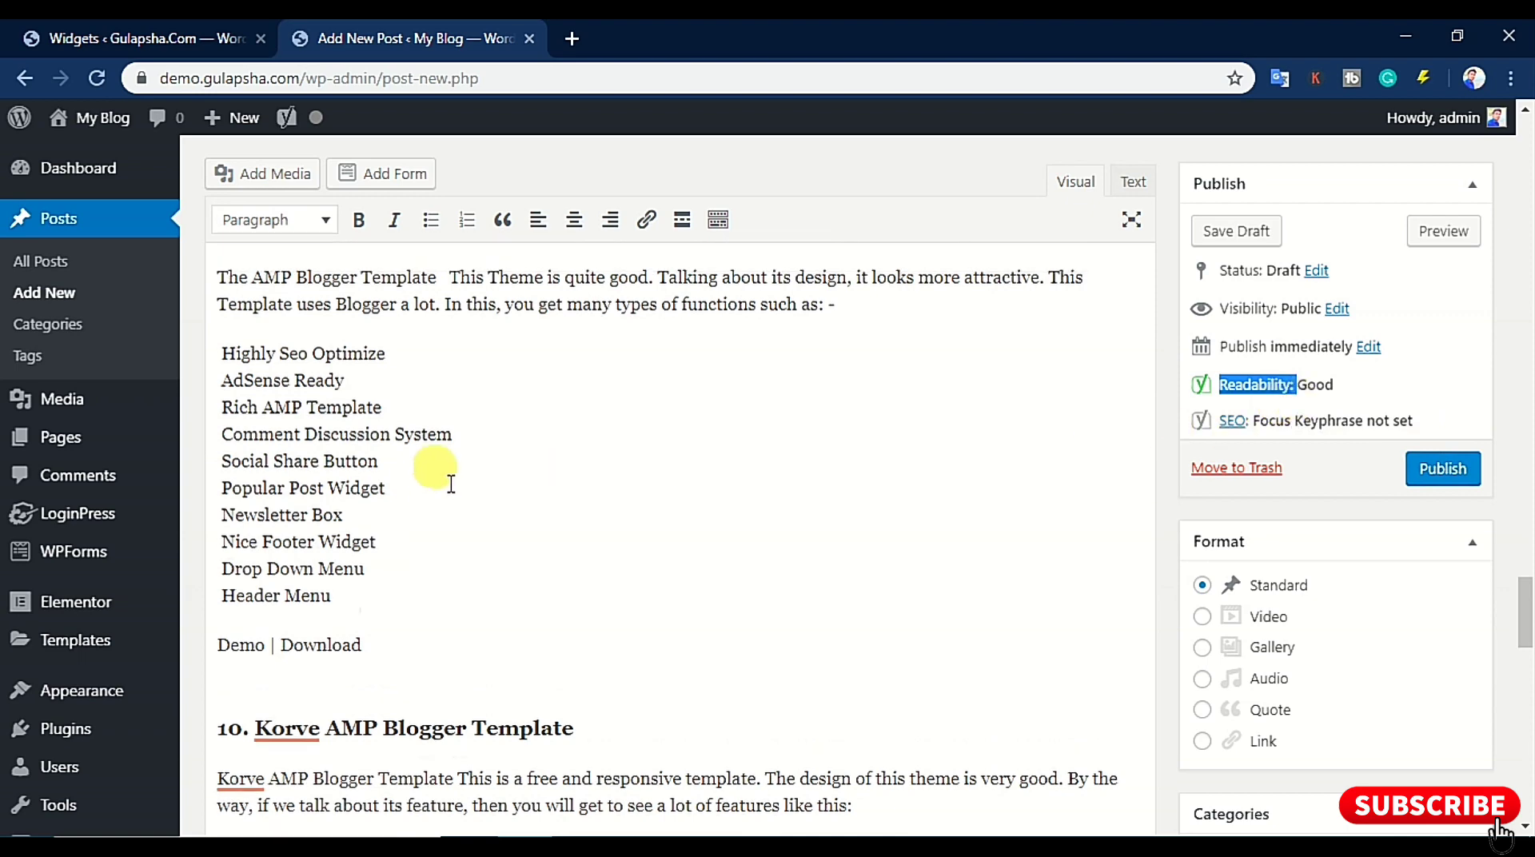
scroll(451, 483, up, 10)
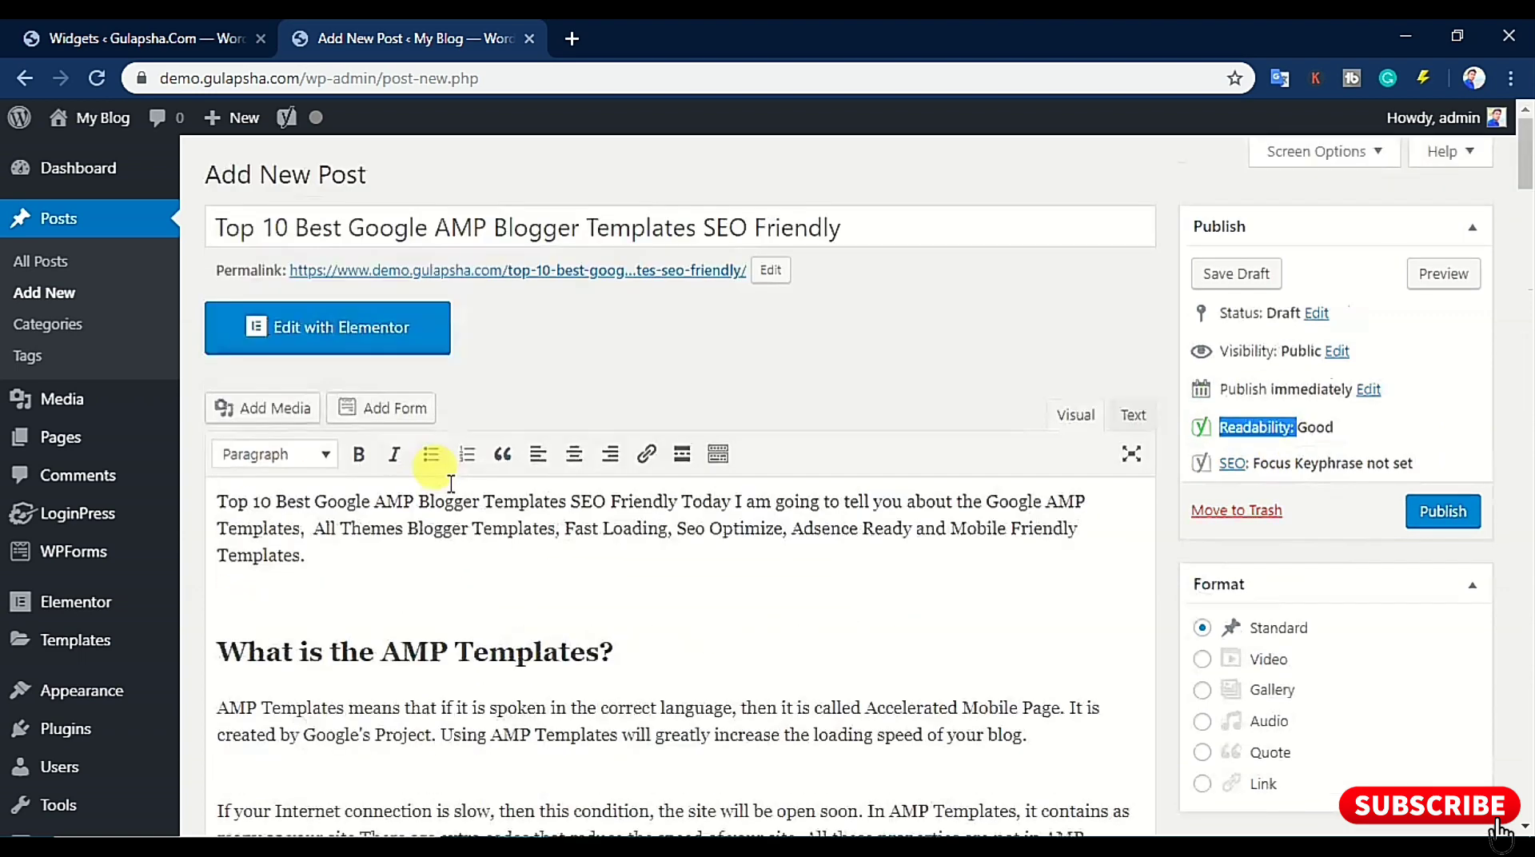
Replace the flagged word "Vletters" in the description under the second template heading with the suggested spelling "Vetters"
scroll(453, 483, down, 12)
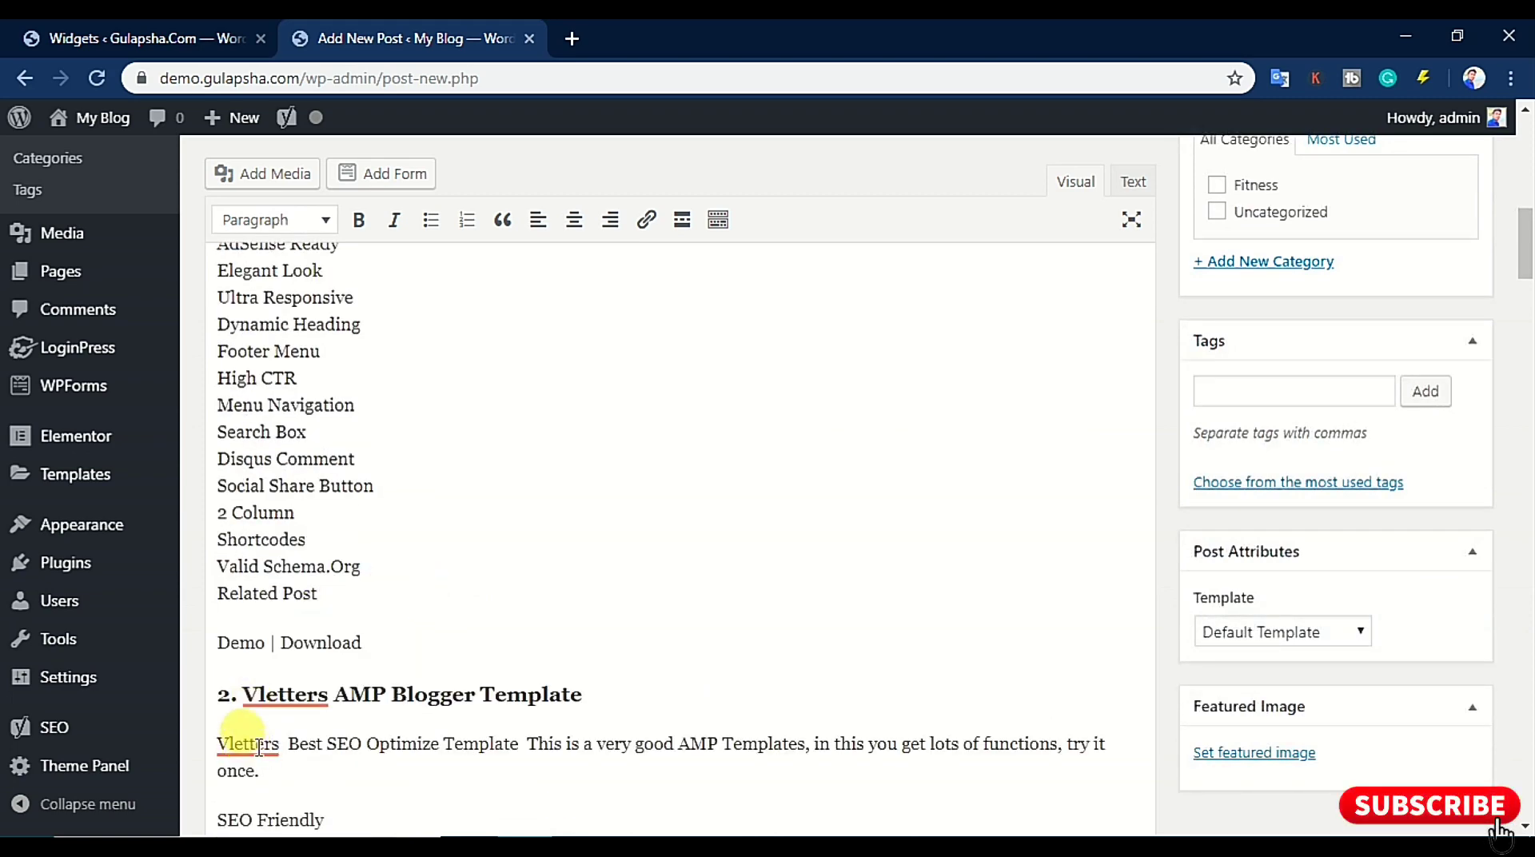
mouse_move(259, 748)
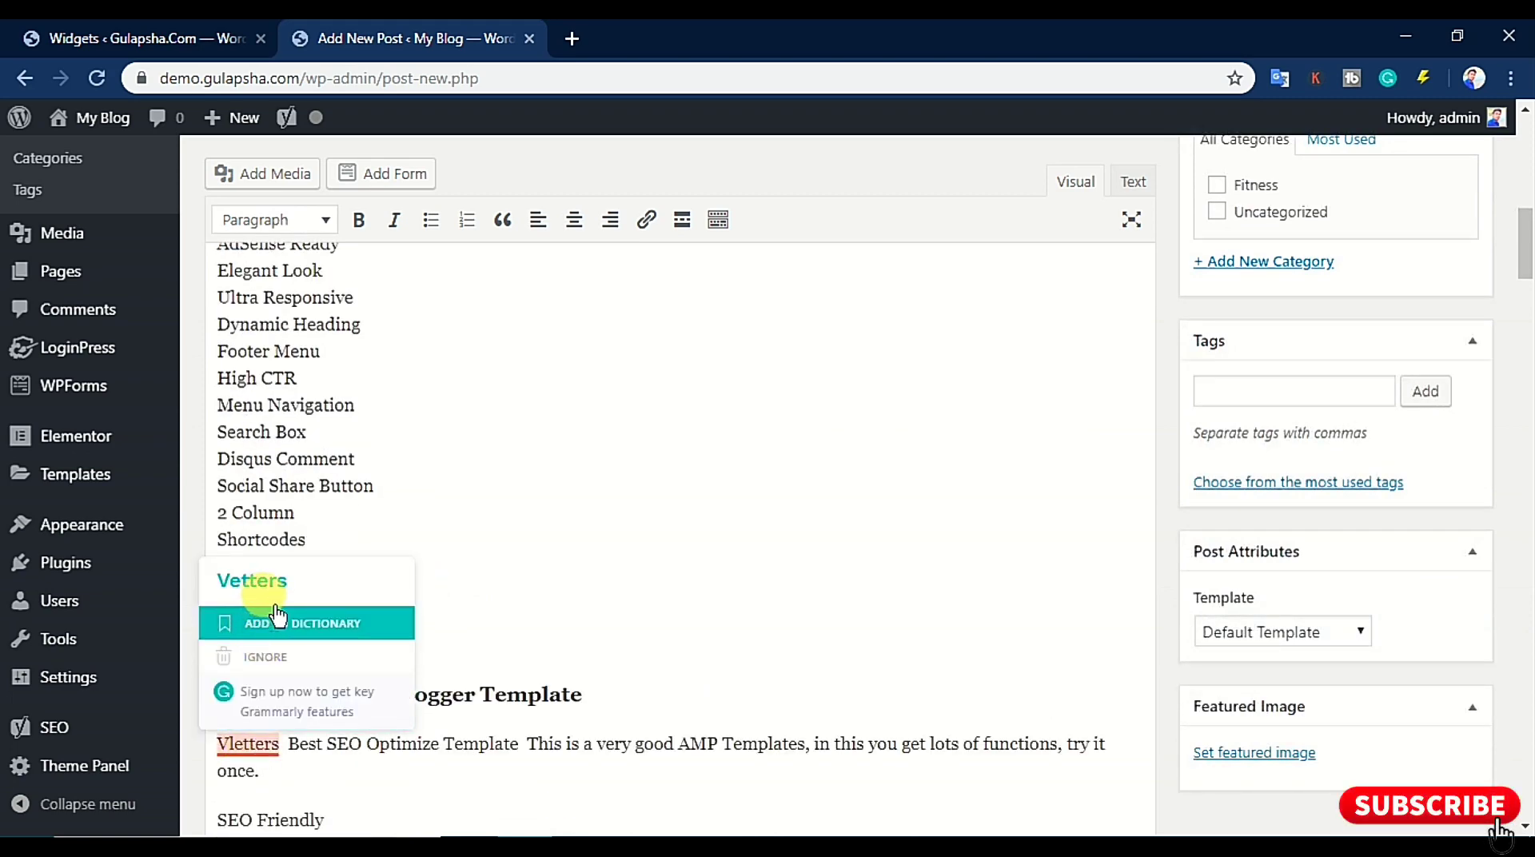
click(264, 580)
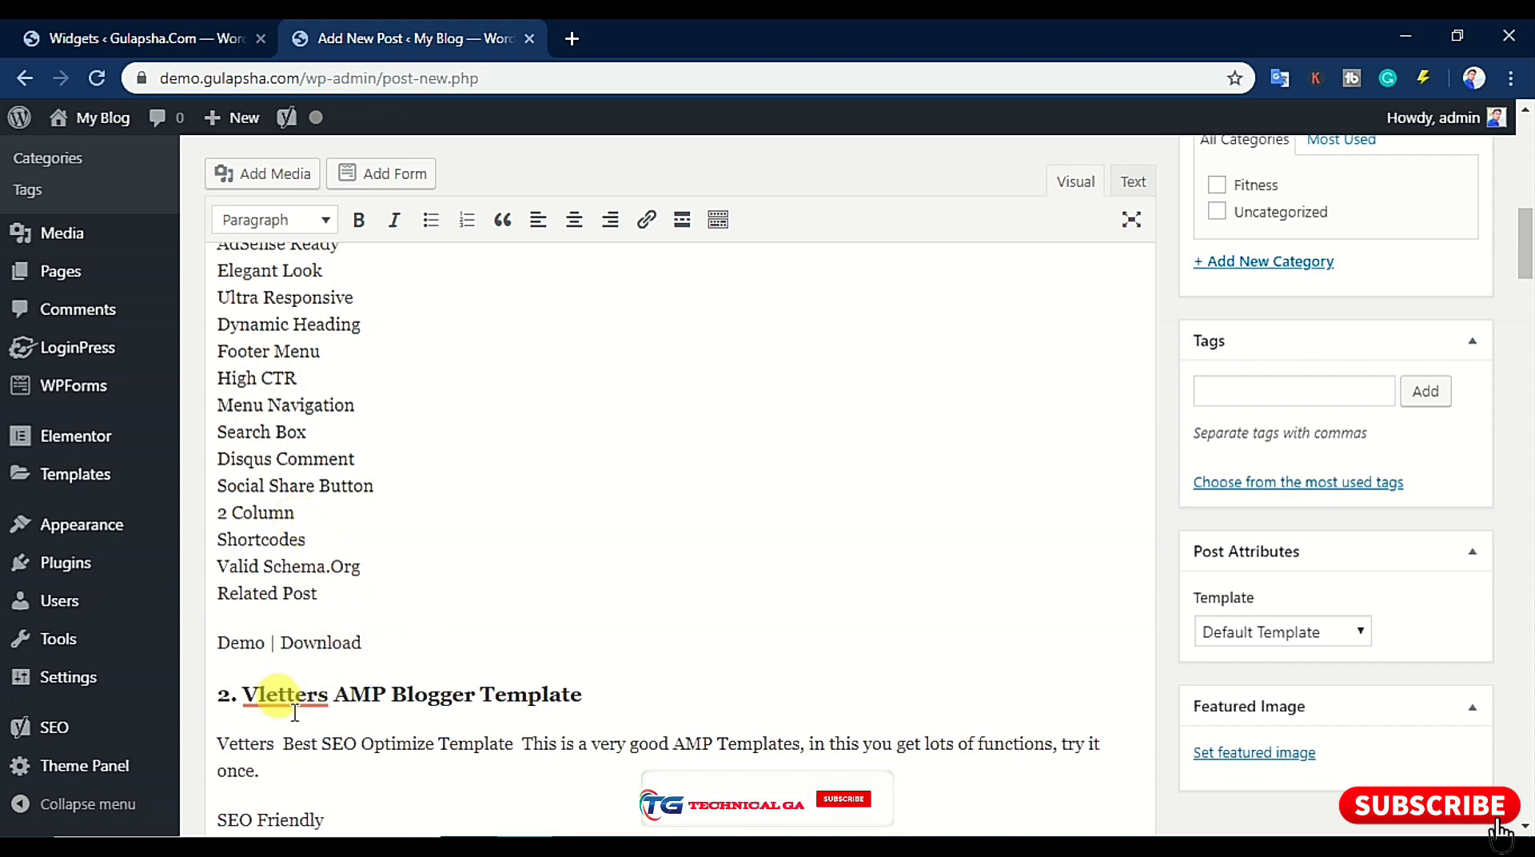
Look through the rest of the post for words flagged as misspelled and examine the remaining headings
scroll(343, 730, down, 5)
scroll(350, 652, down, 5)
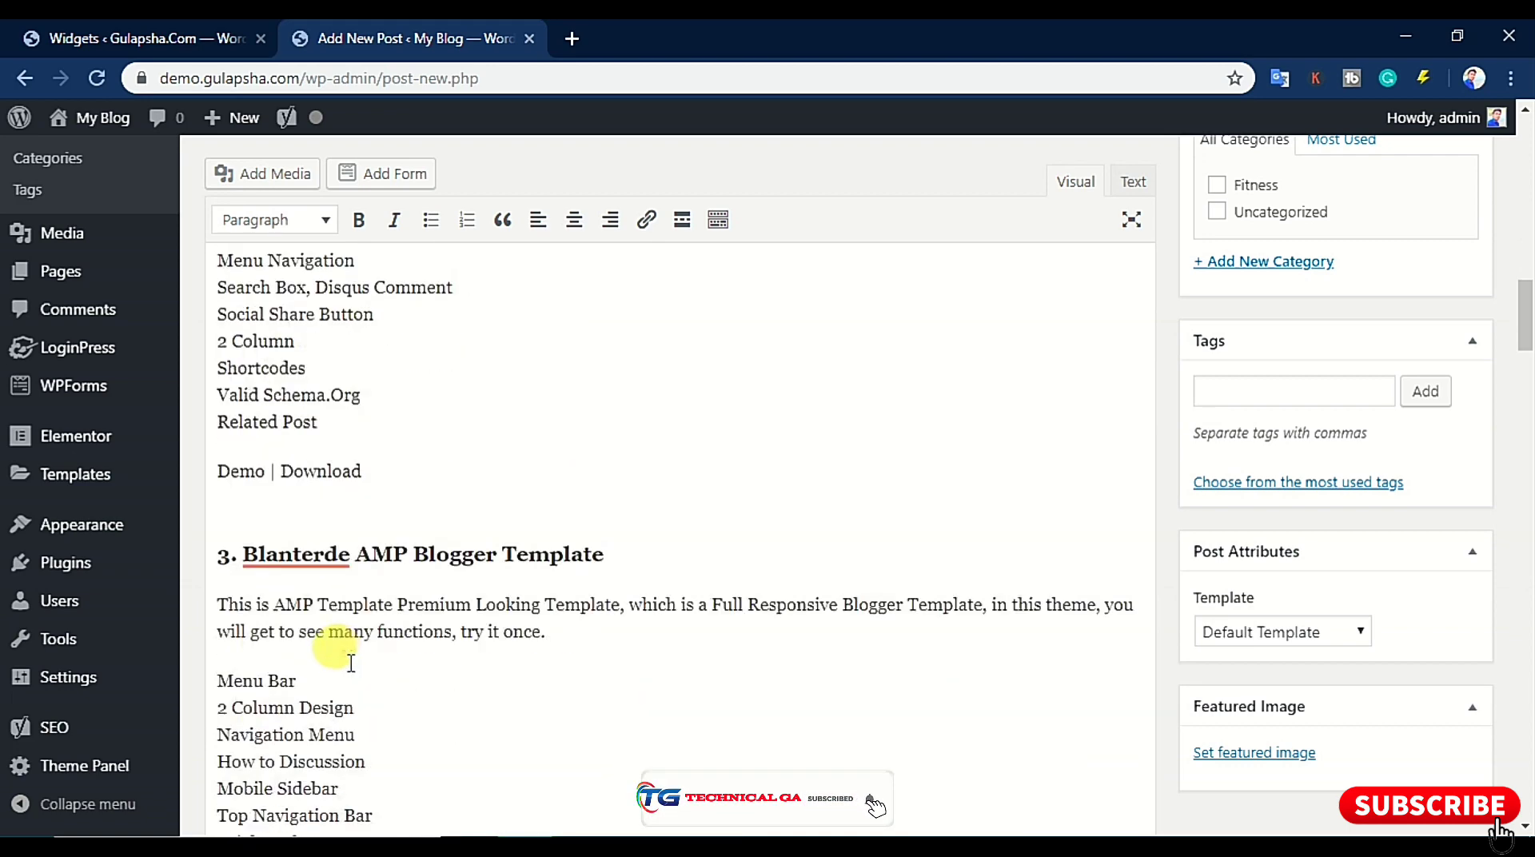
scroll(584, 600, down, 3)
scroll(594, 612, down, 11)
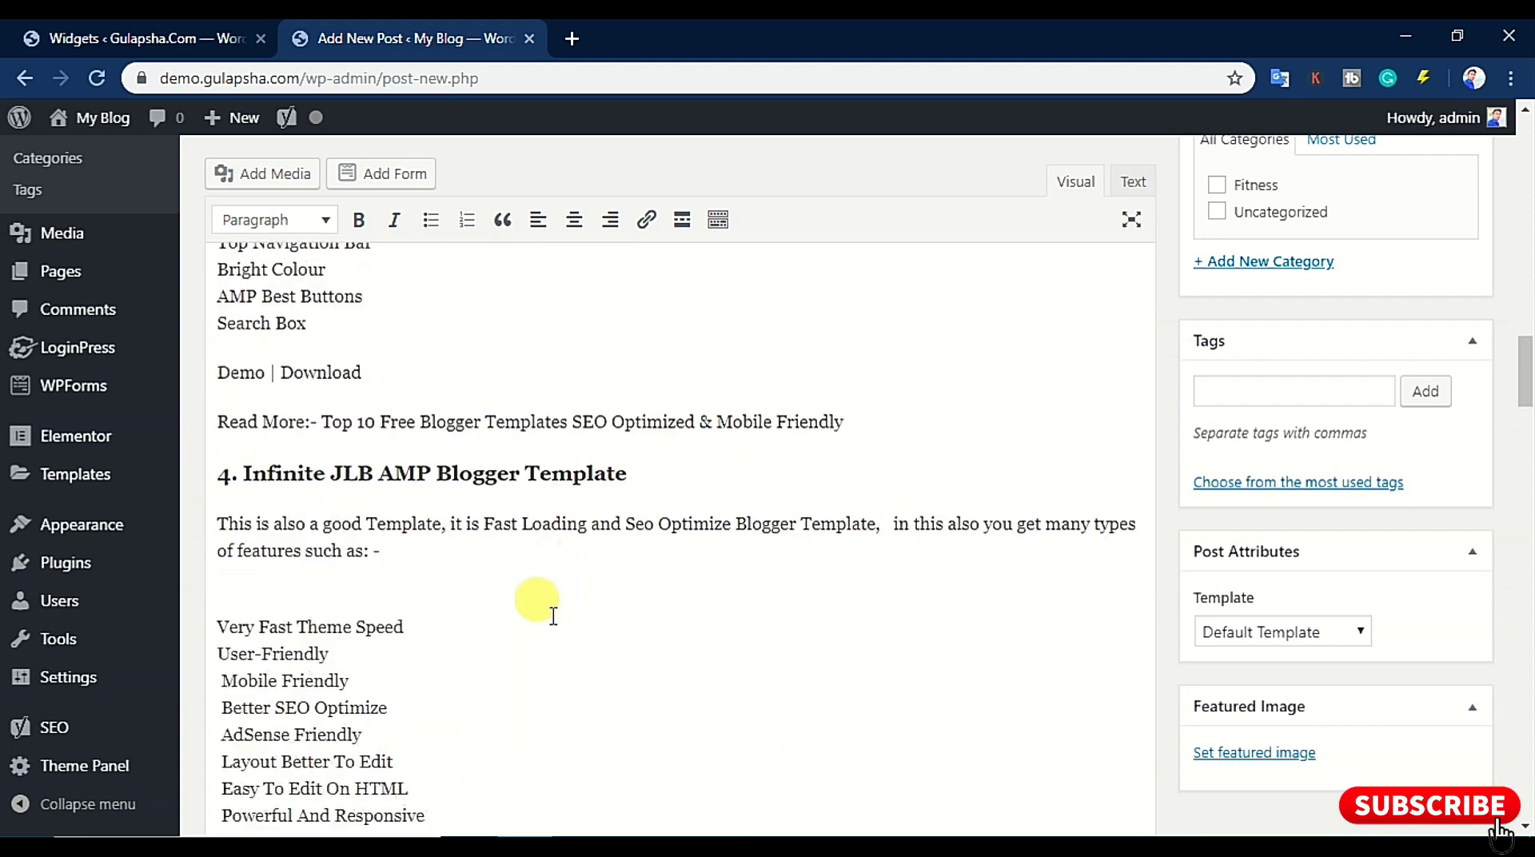
scroll(553, 615, down, 11)
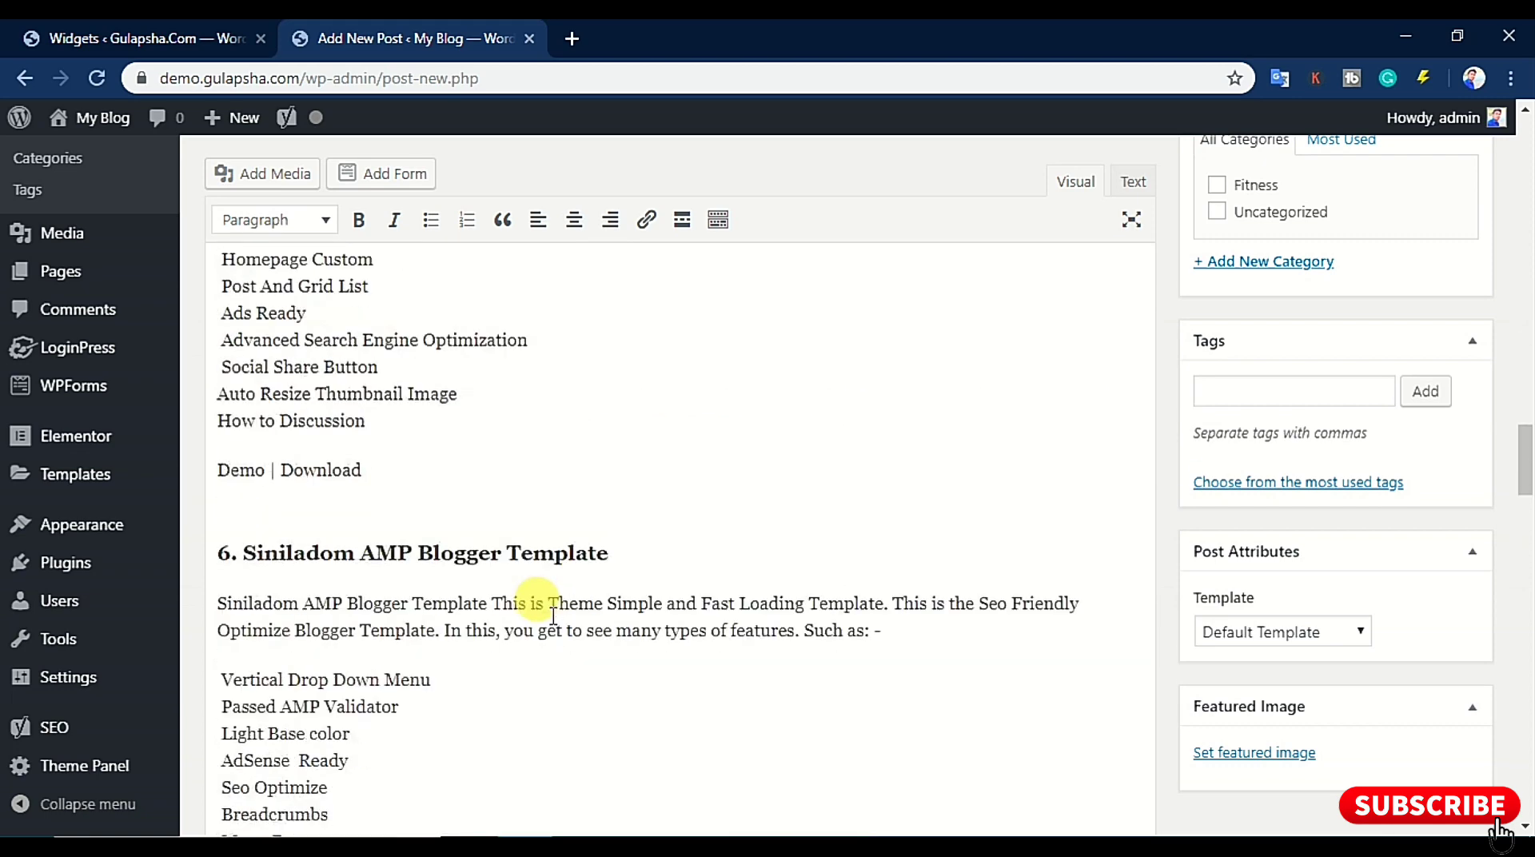
scroll(554, 616, down, 15)
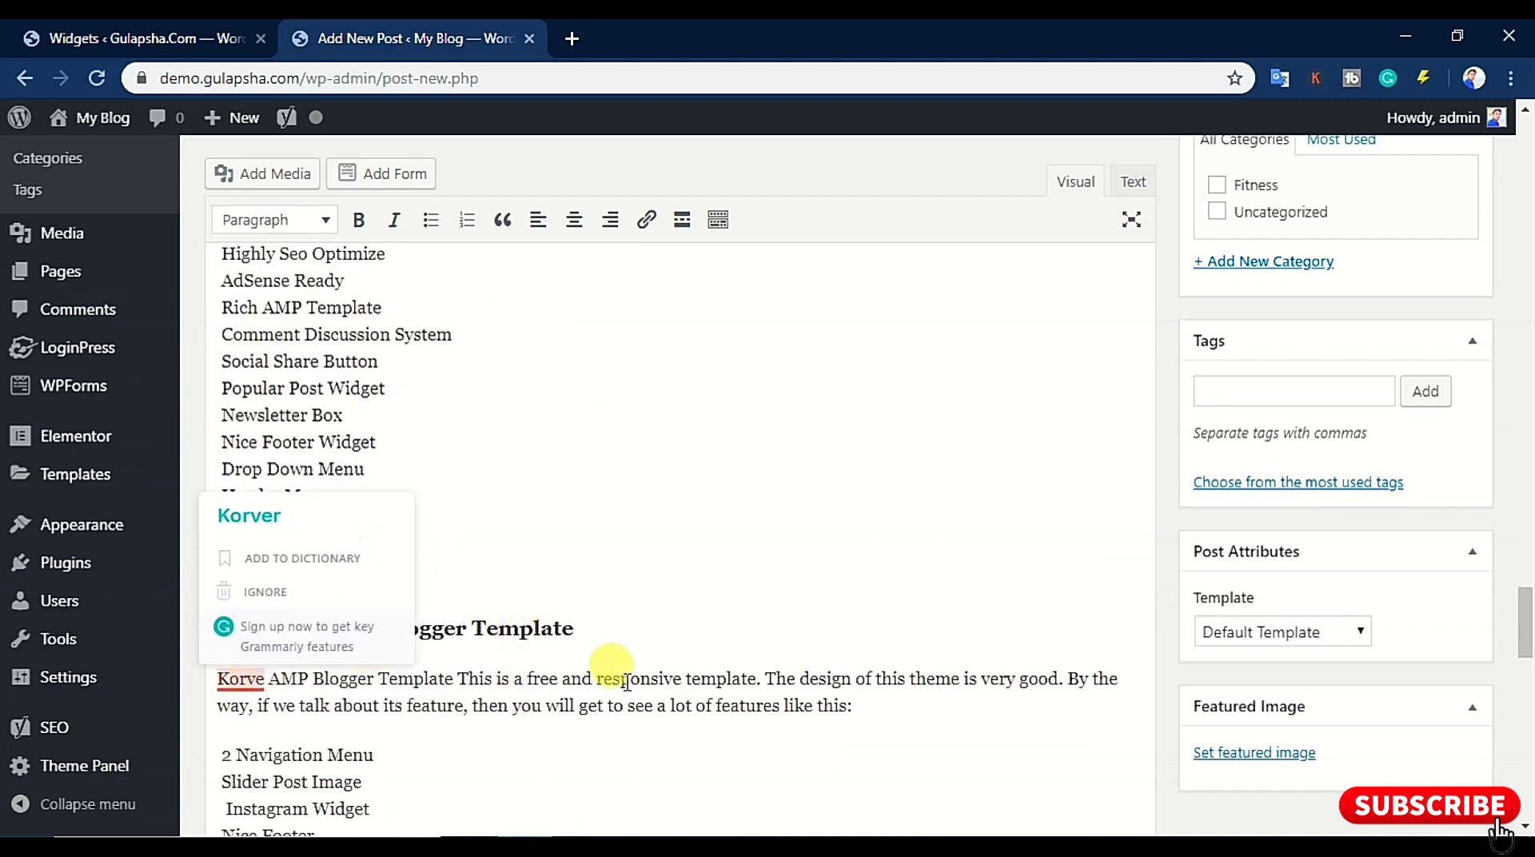
scroll(565, 669, down, 7)
scroll(499, 460, up, 20)
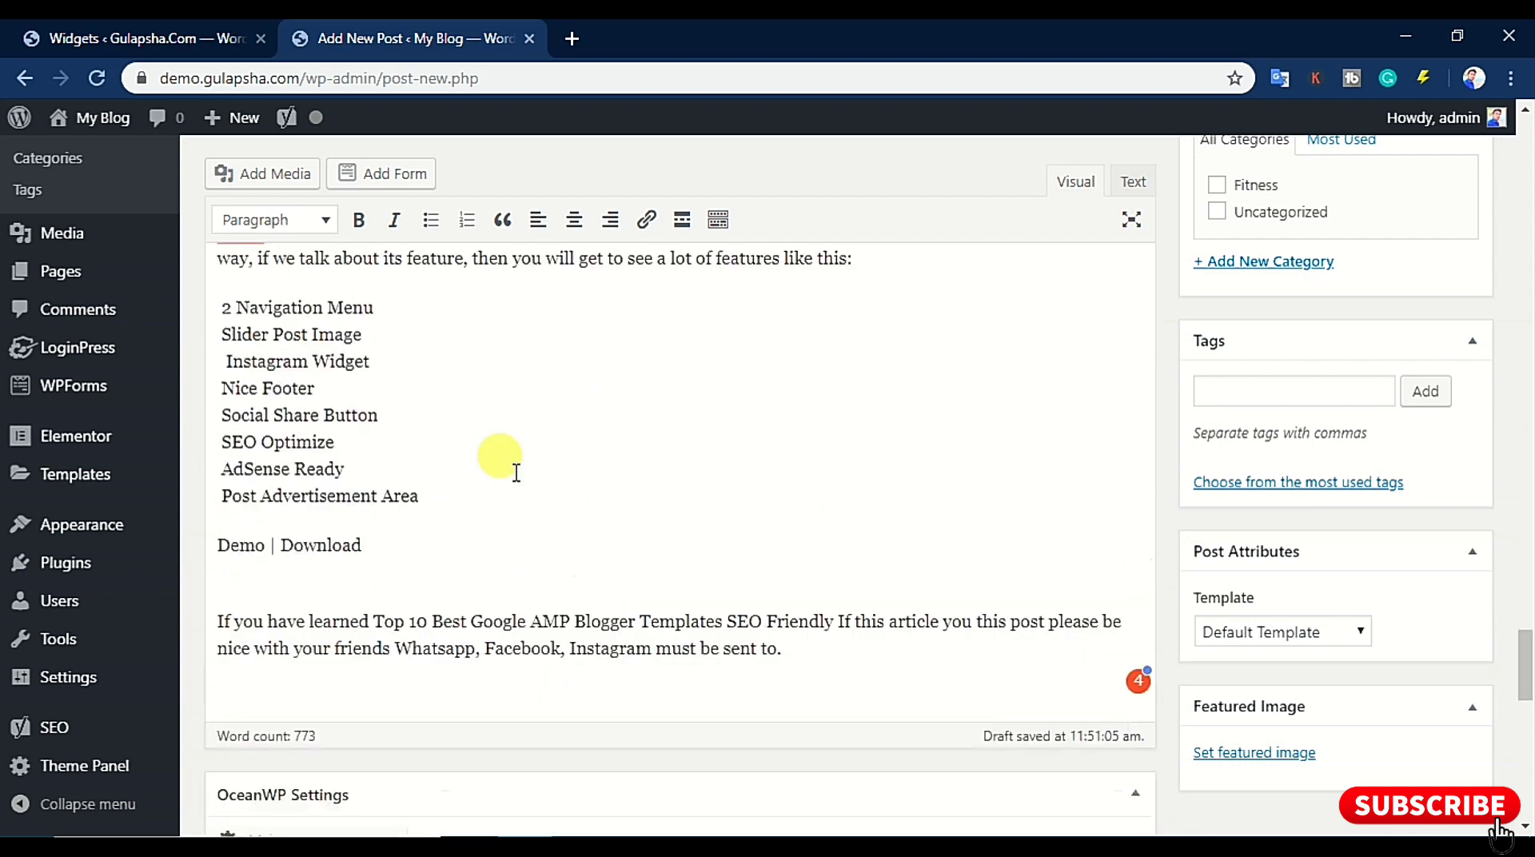
scroll(498, 464, up, 12)
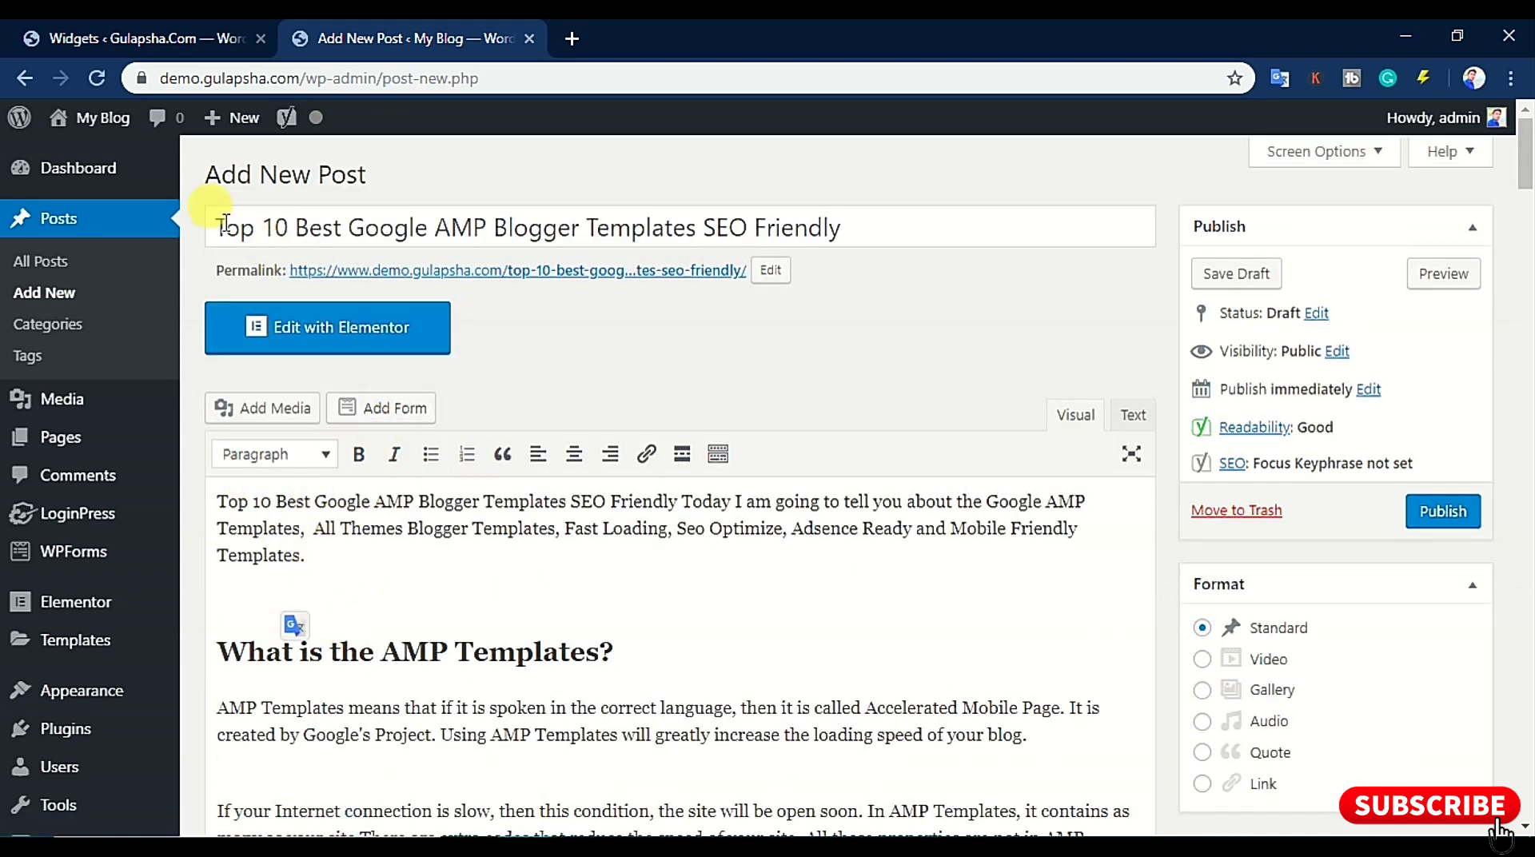
Underline the phrase "Top 10 Best Google AMP Blogger Templates SEO Friendly" at the start of the opening paragraph
drag(227, 224, 885, 206)
click(916, 226)
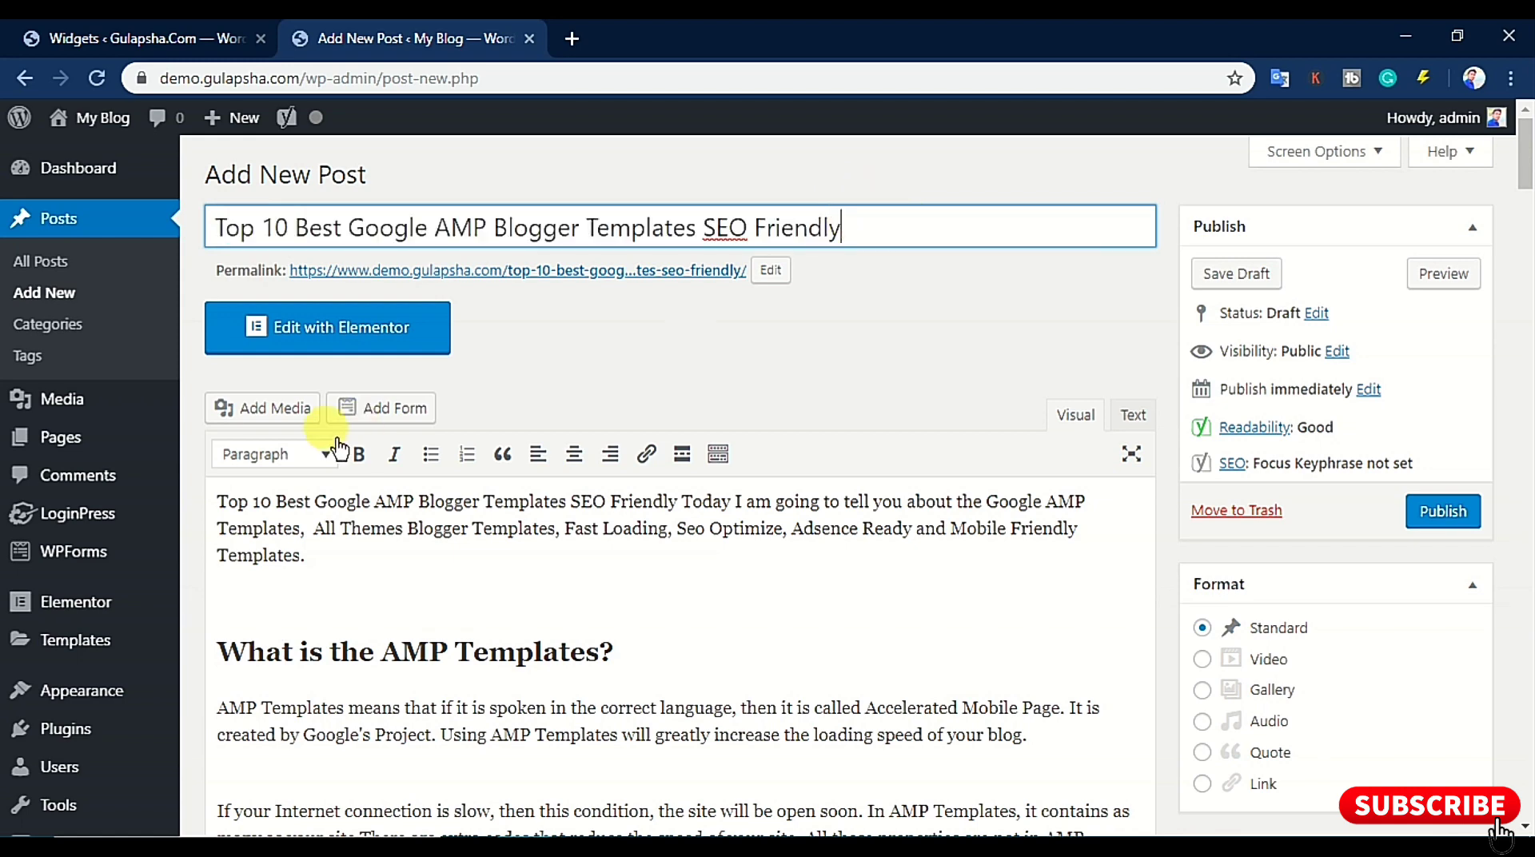
drag(220, 492, 693, 506)
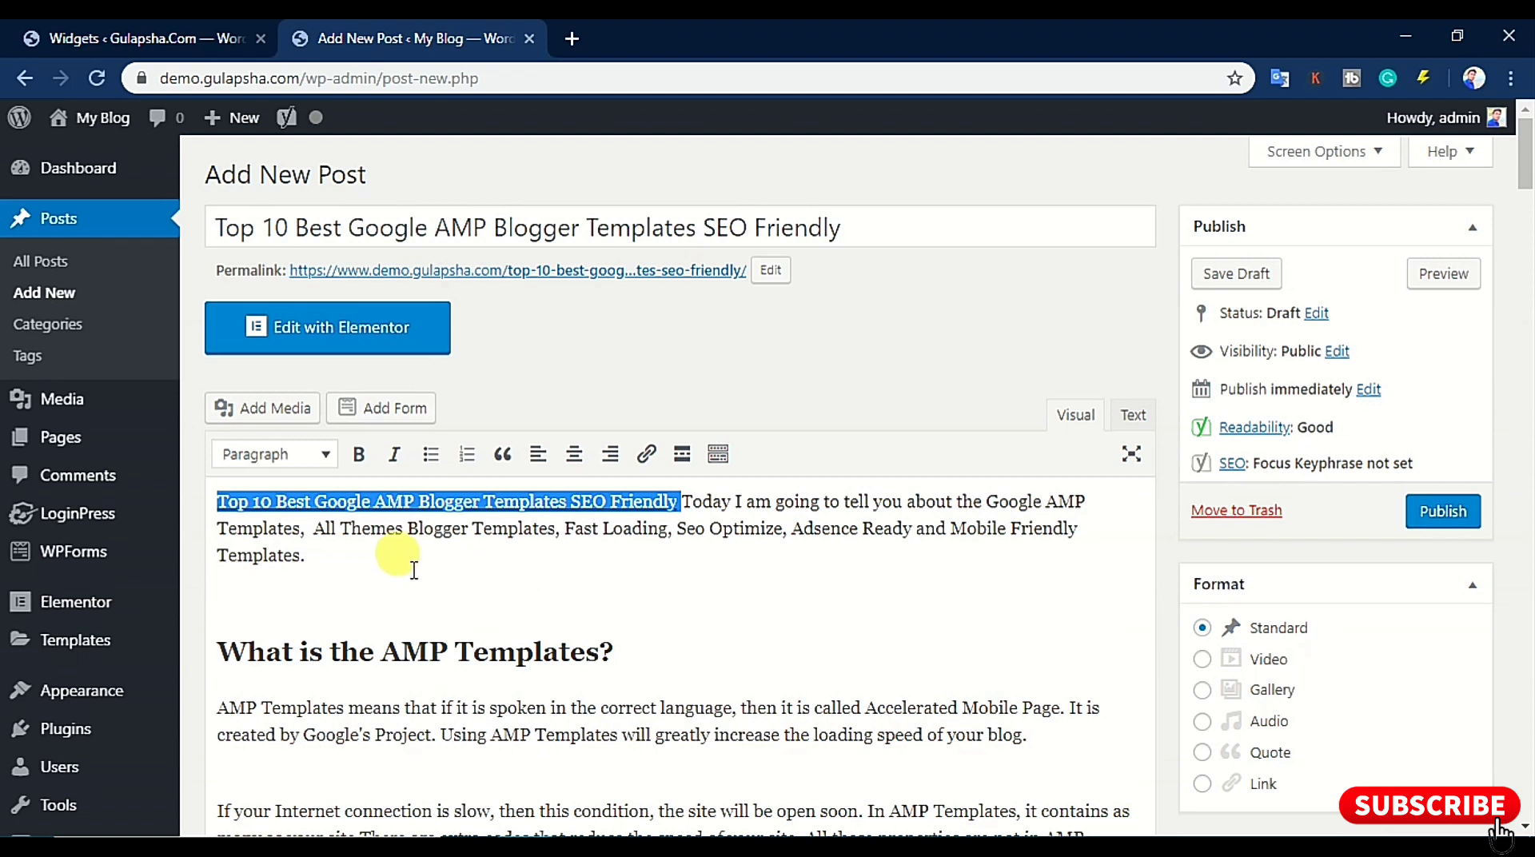
click(344, 549)
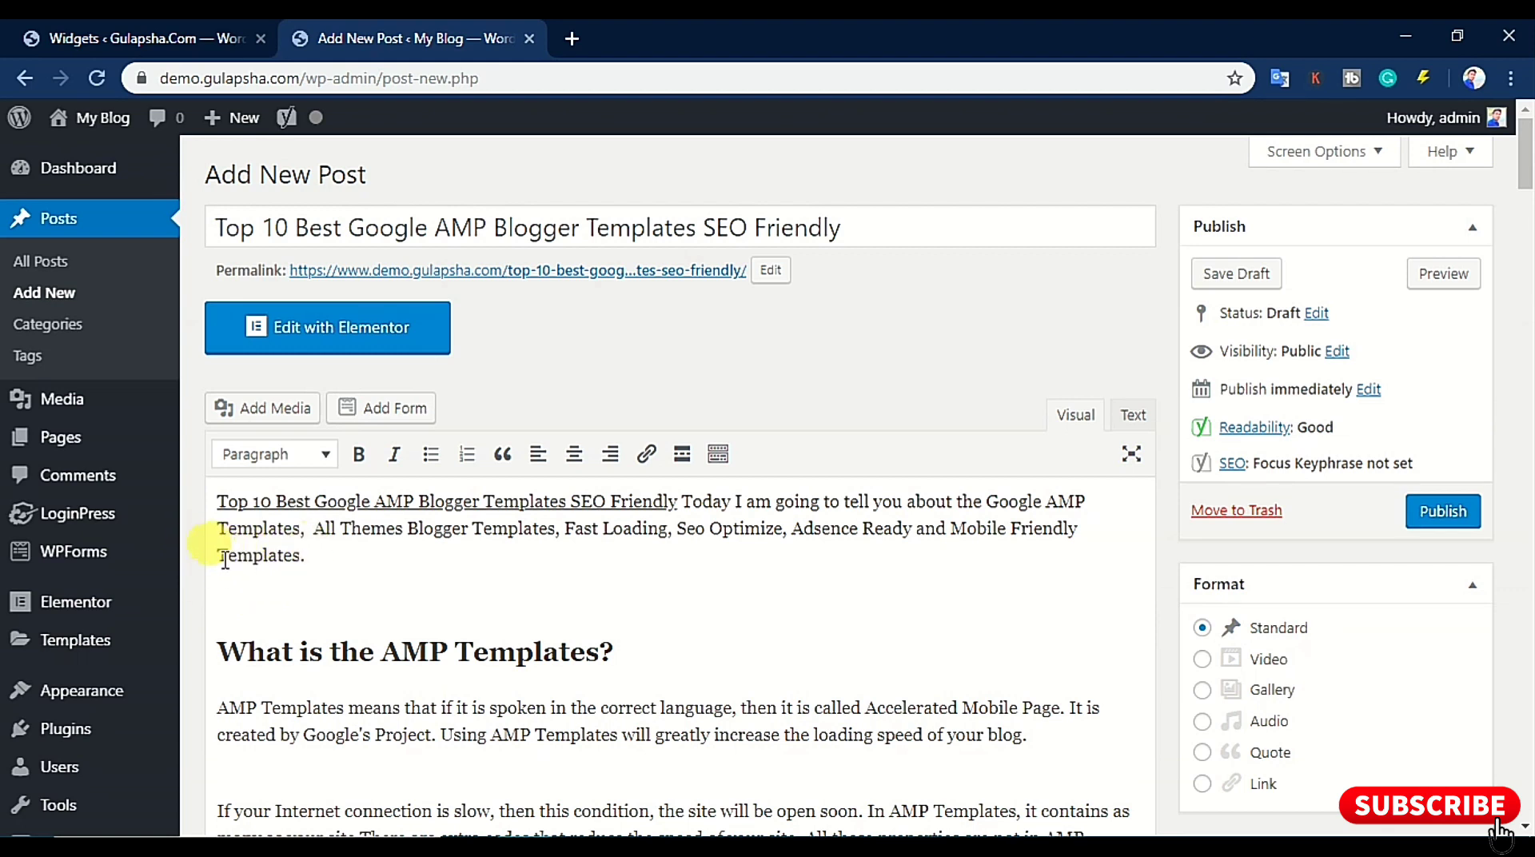
drag(220, 557, 309, 558)
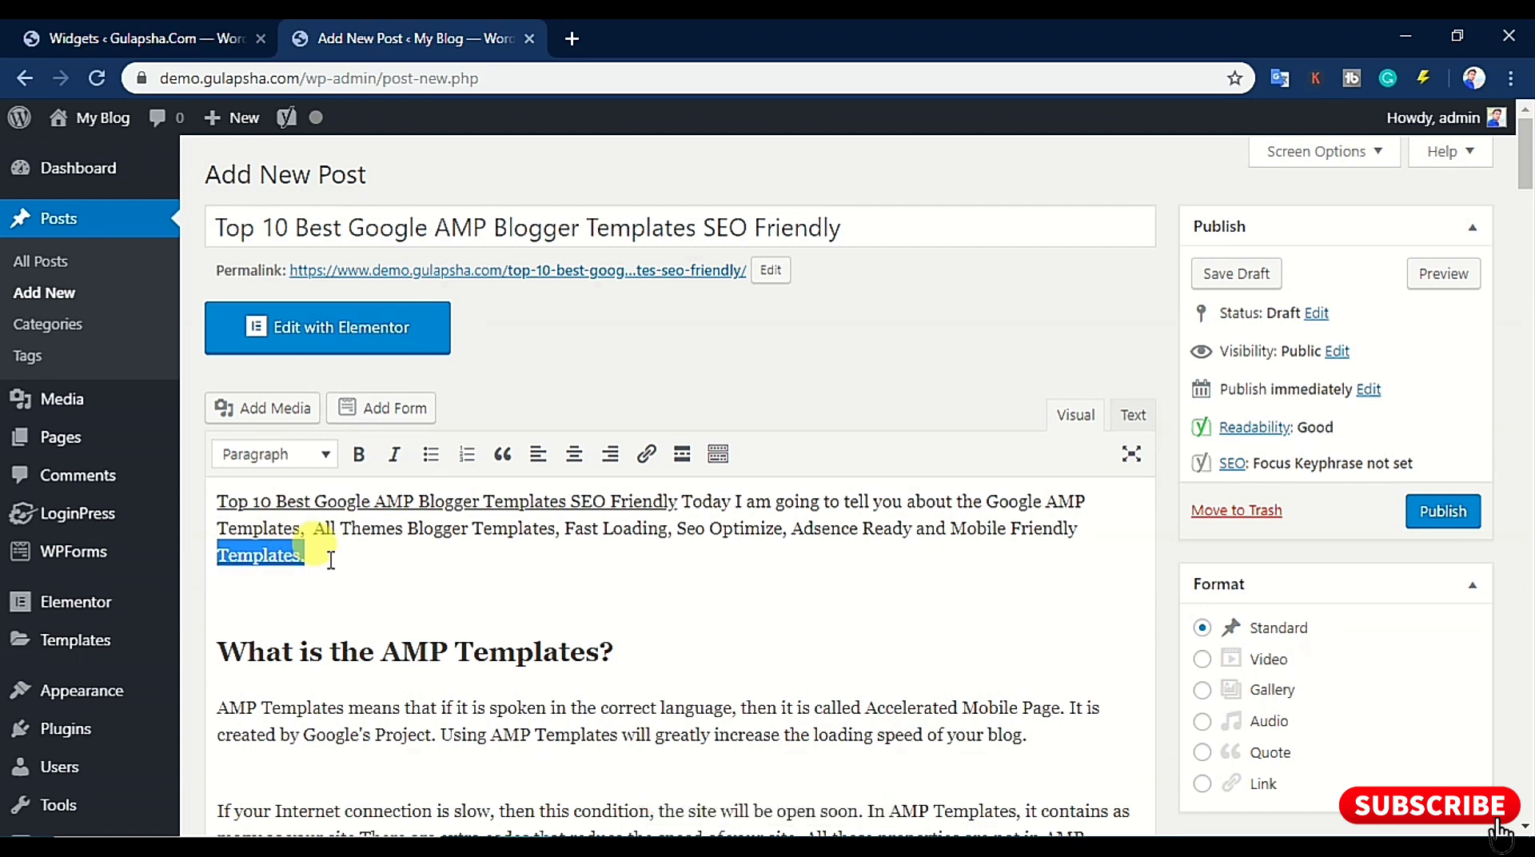
click(330, 560)
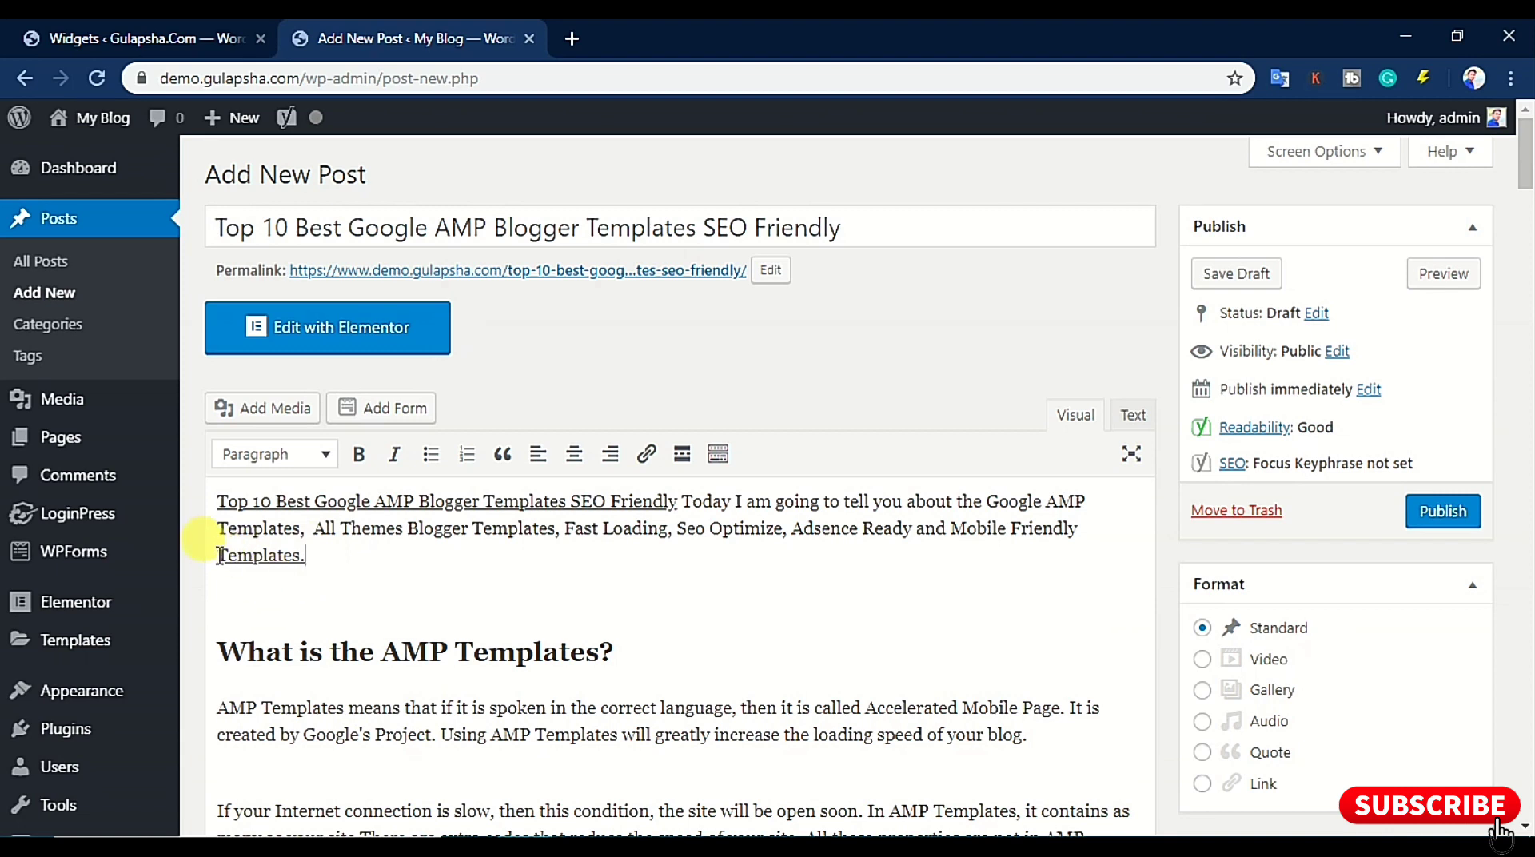
drag(220, 555, 267, 559)
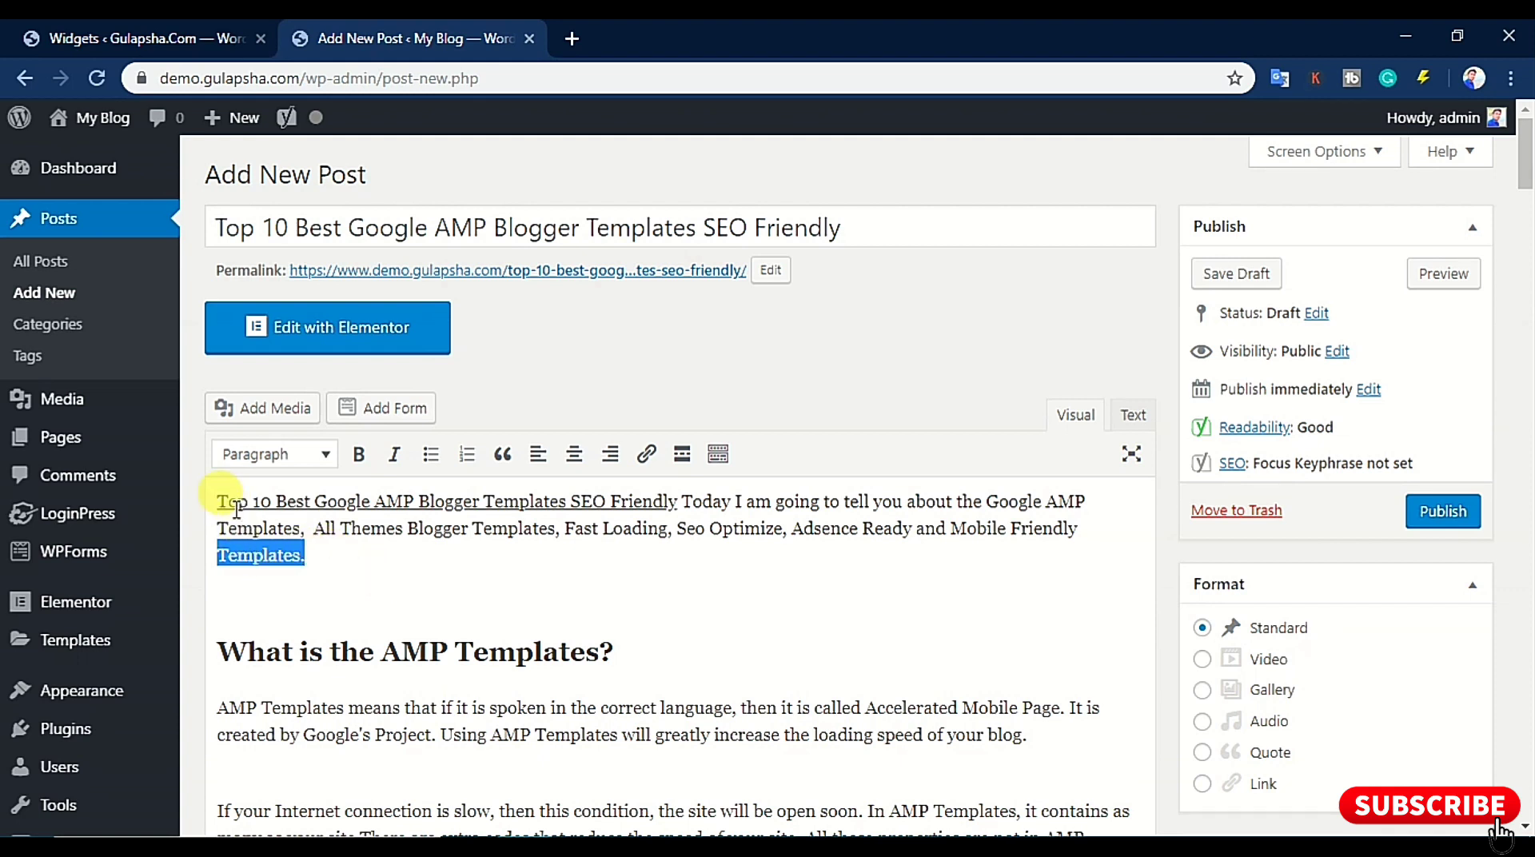
drag(304, 502, 468, 530)
click(298, 561)
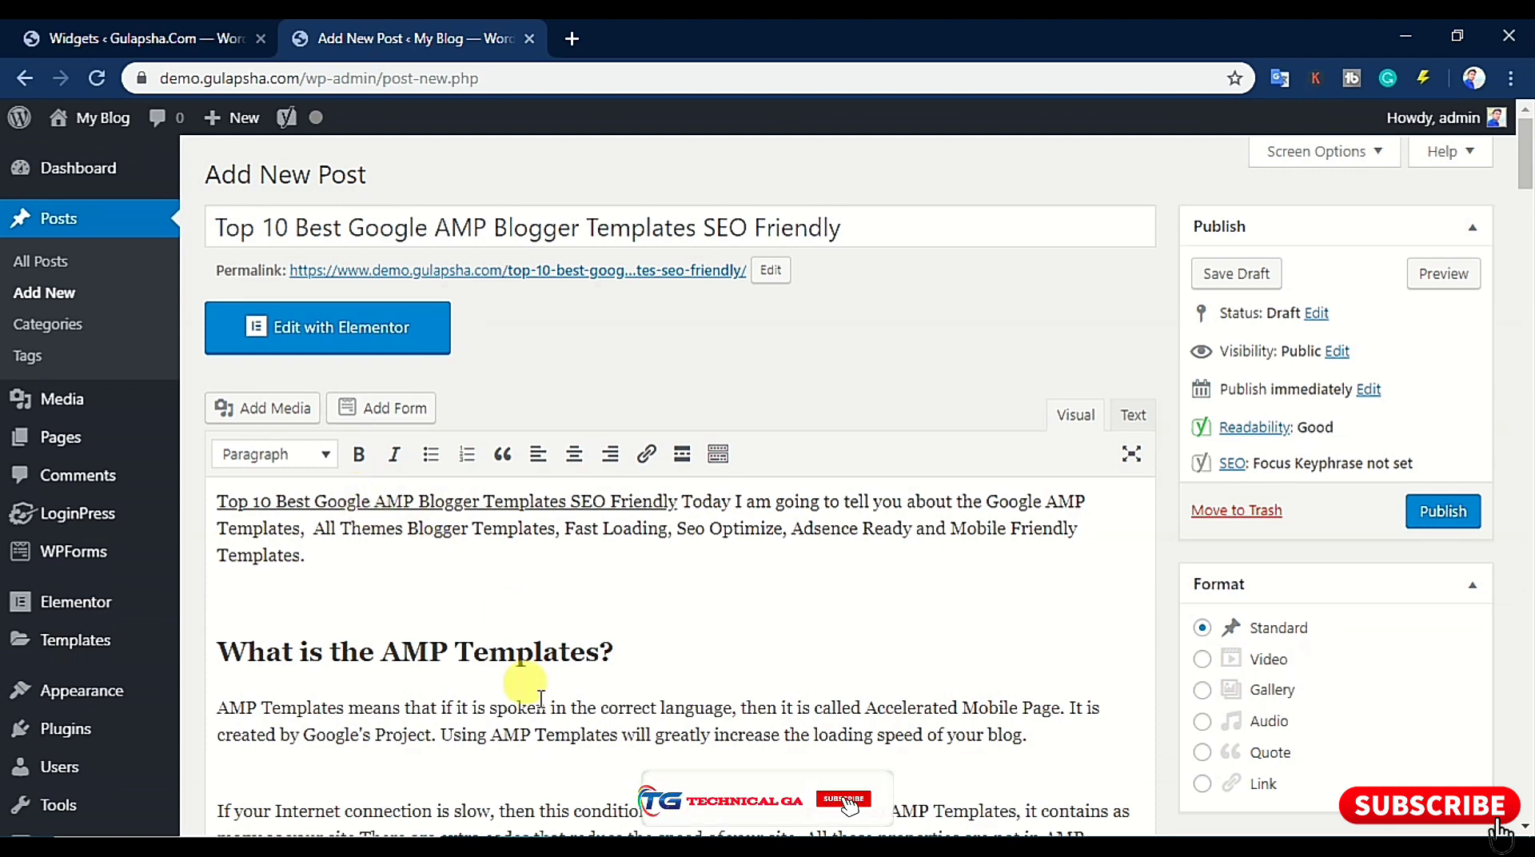
scroll(526, 692, down, 3)
scroll(526, 693, up, 3)
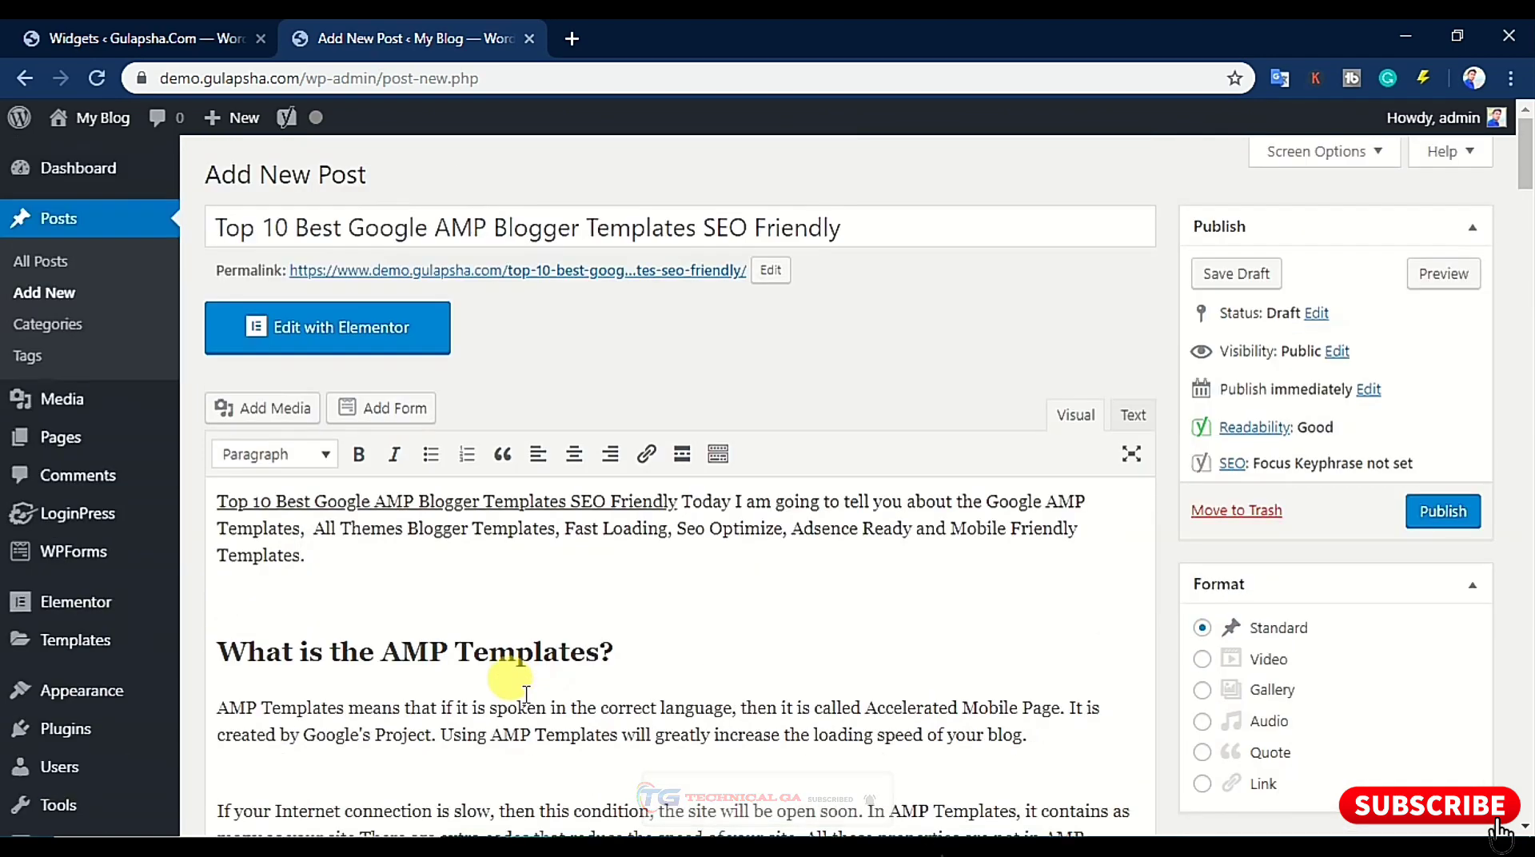
scroll(526, 693, down, 2)
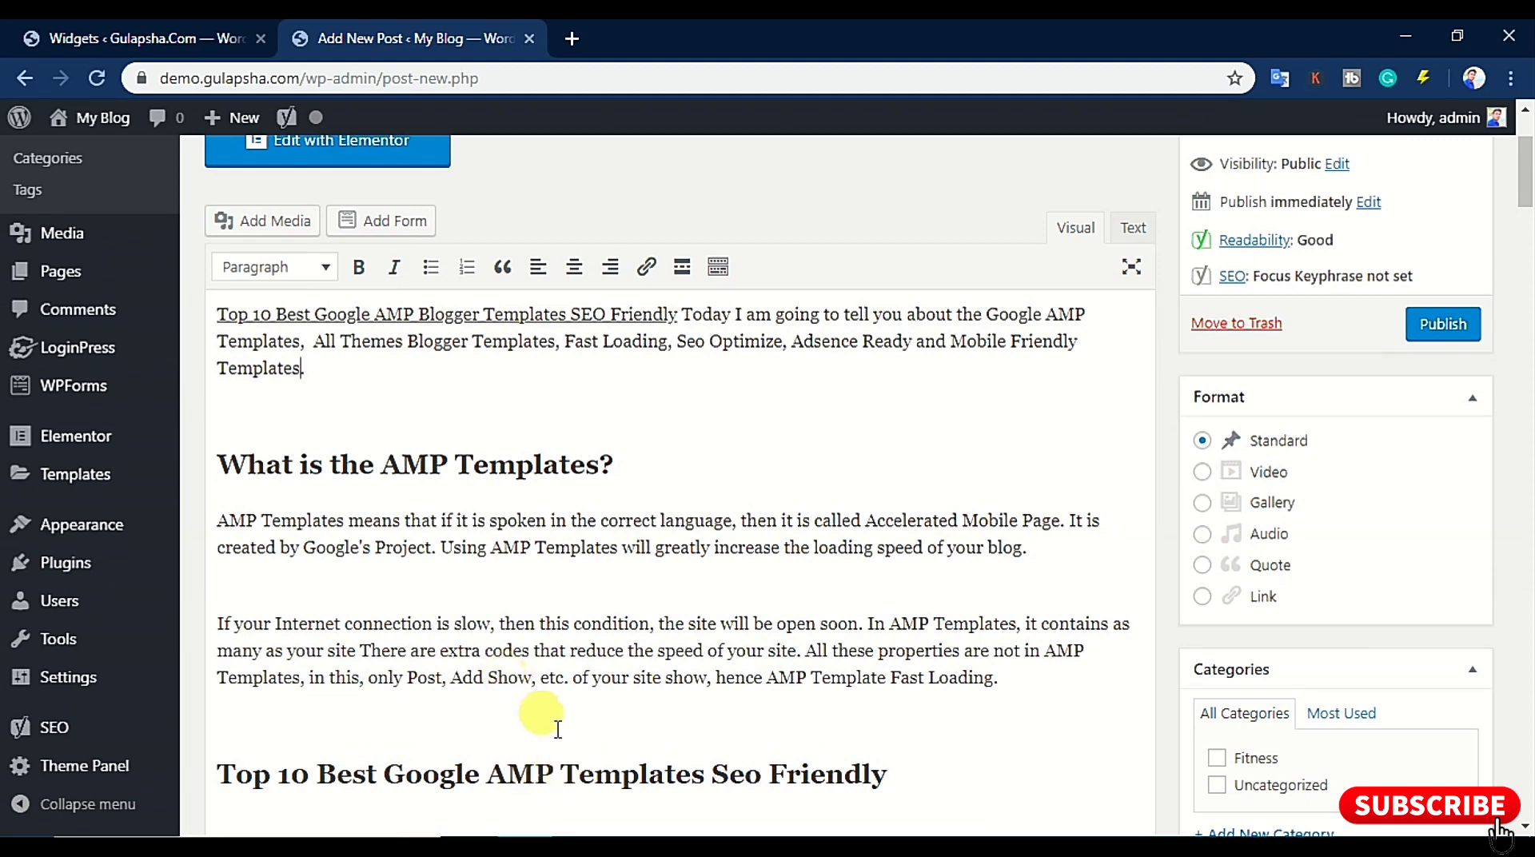
scroll(531, 628, down, 4)
scroll(552, 648, down, 10)
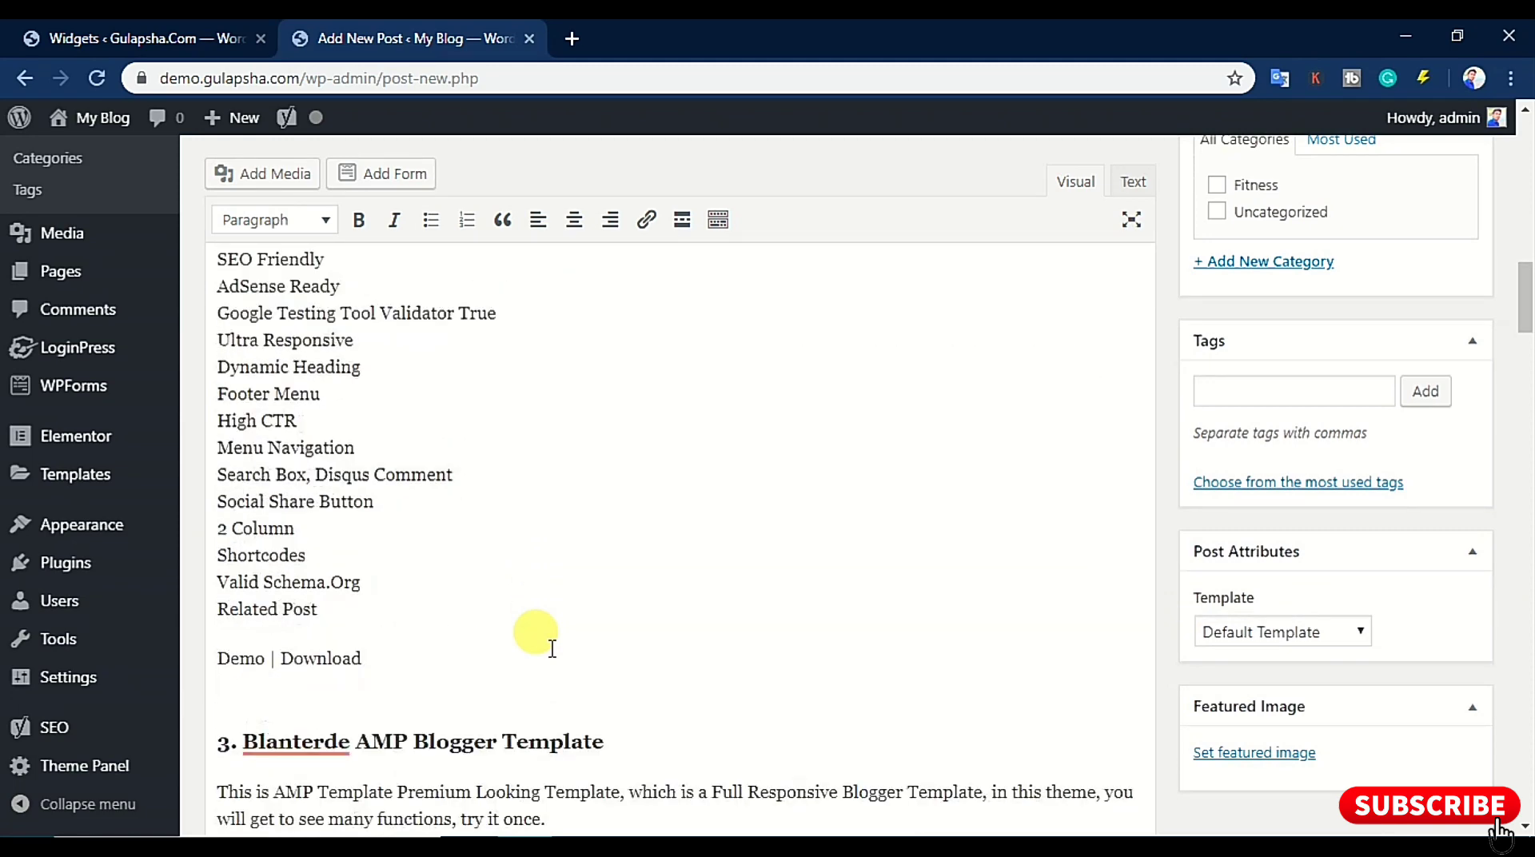
Copy the post's permalink address and link the first template's "Demo | Download" line to it
scroll(552, 647, up, 15)
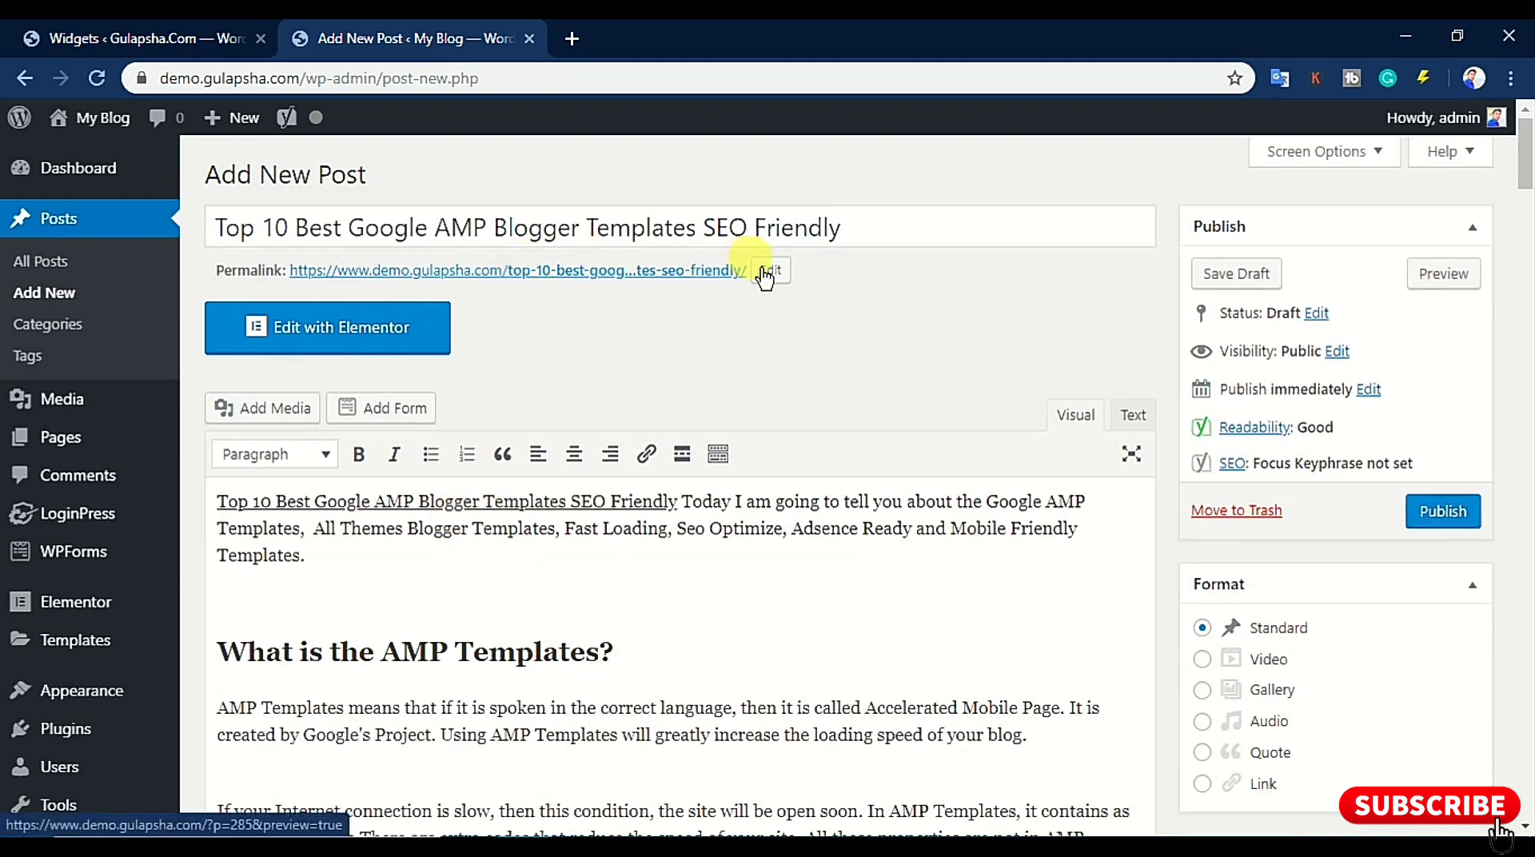
right_click(482, 275)
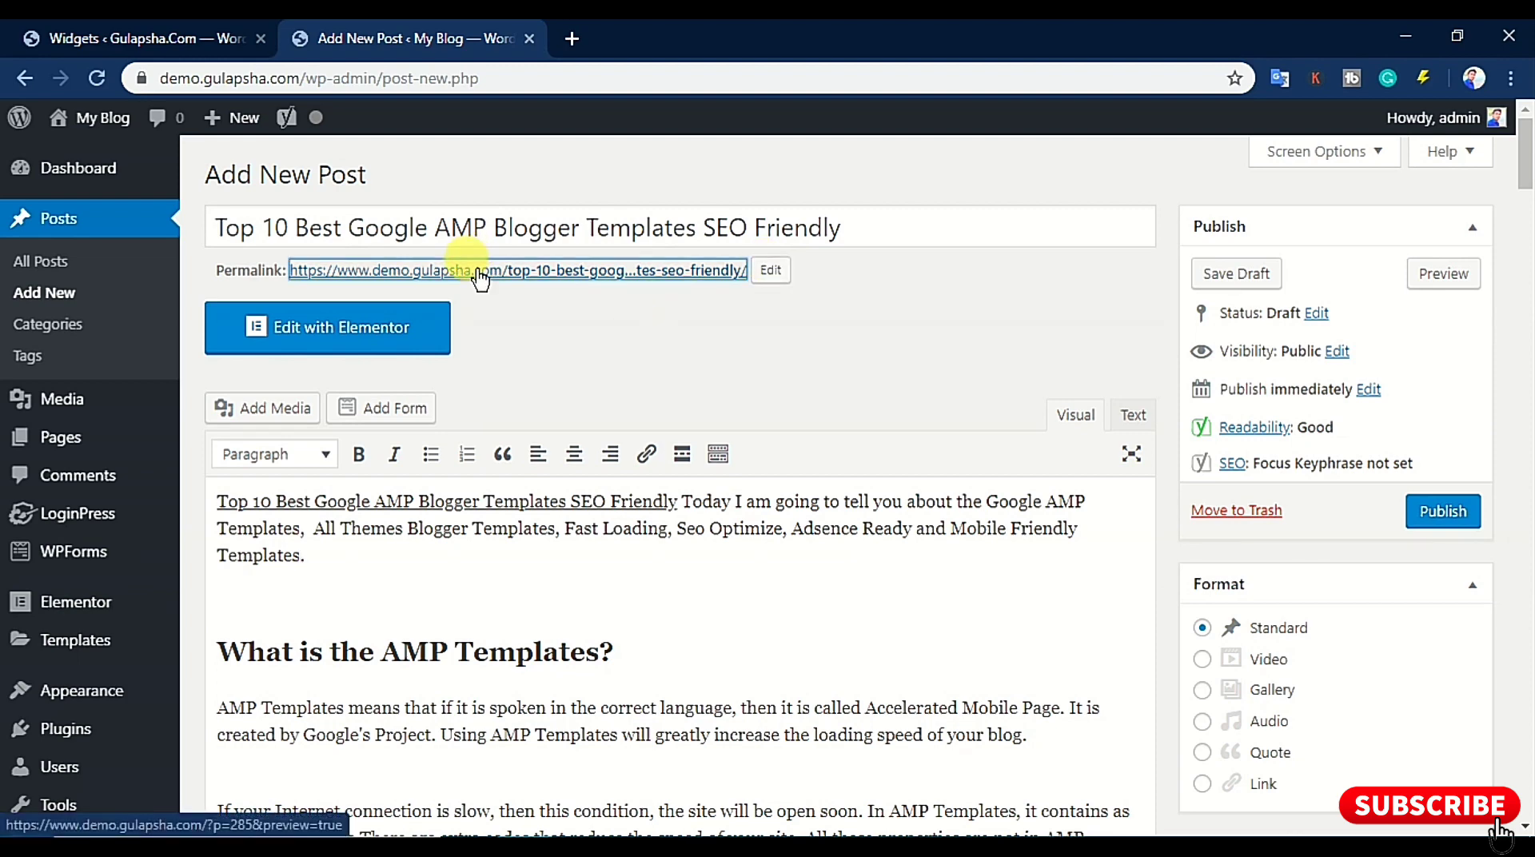
click(590, 403)
scroll(588, 401, down, 7)
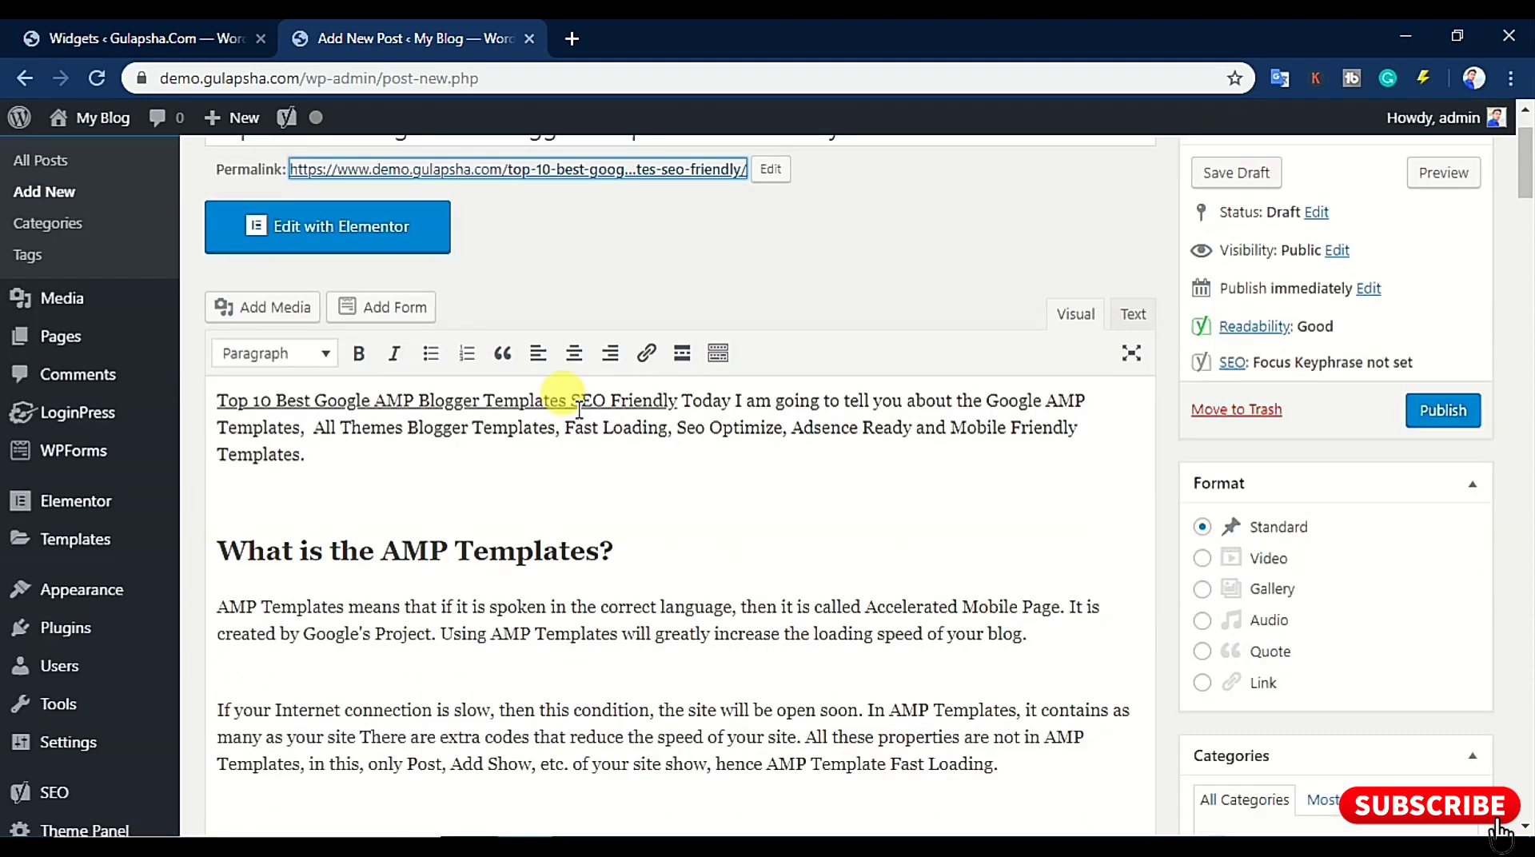
scroll(577, 408, down, 5)
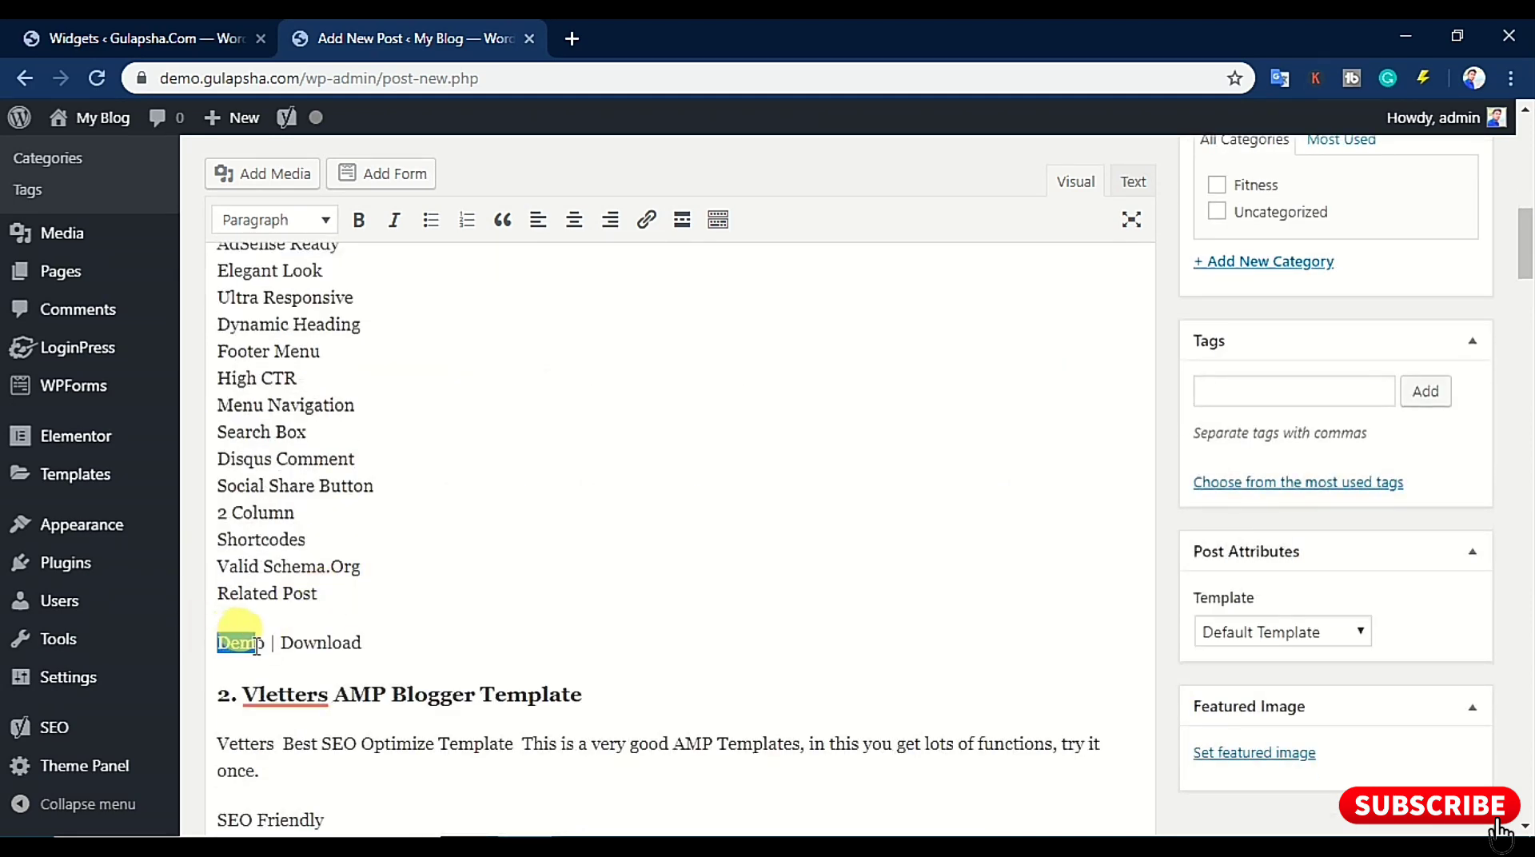
drag(266, 647, 412, 629)
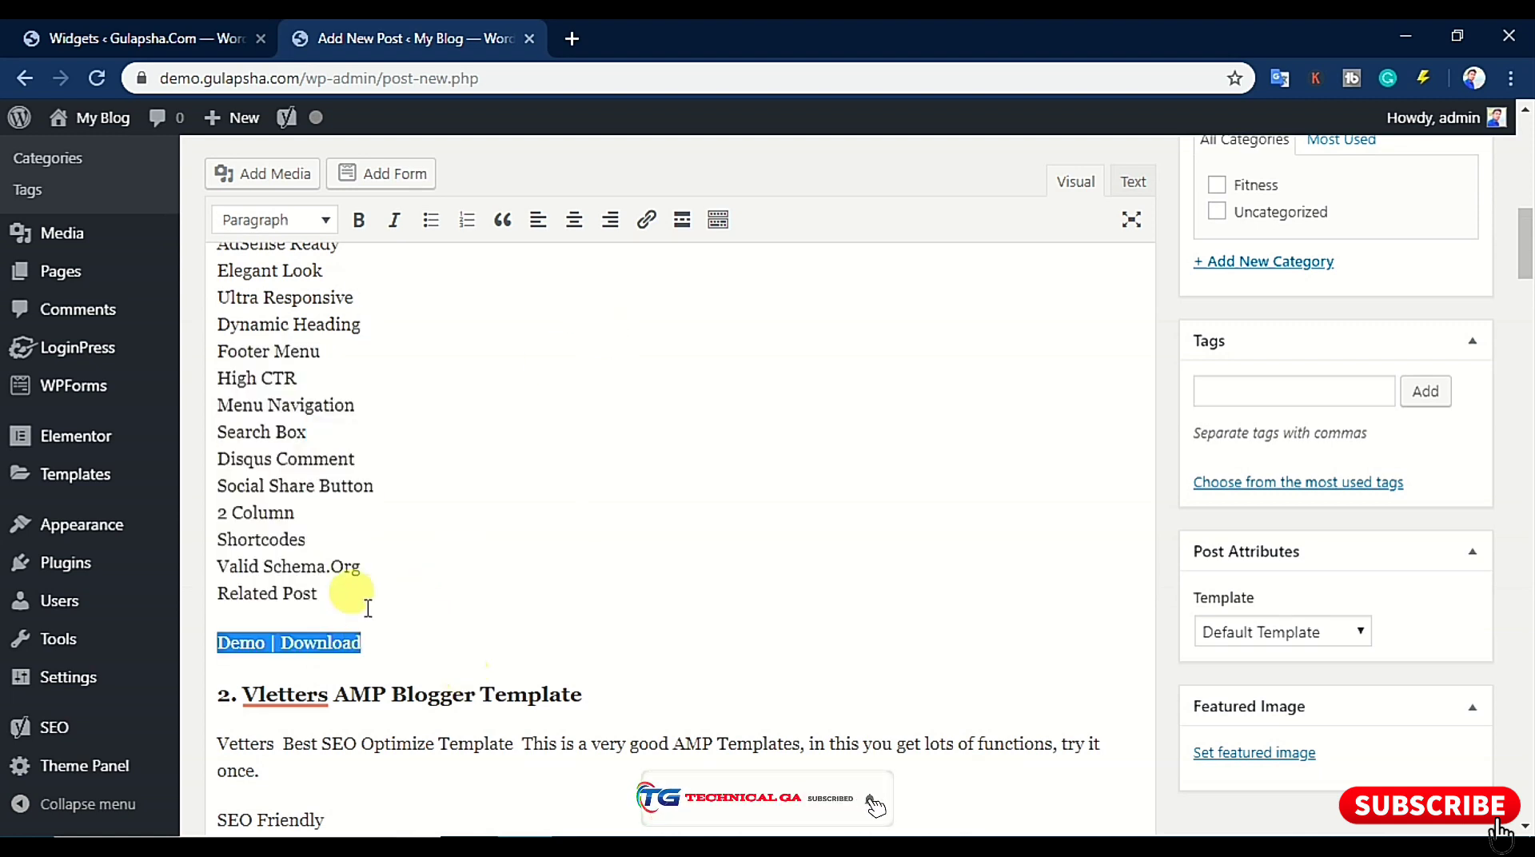
click(647, 222)
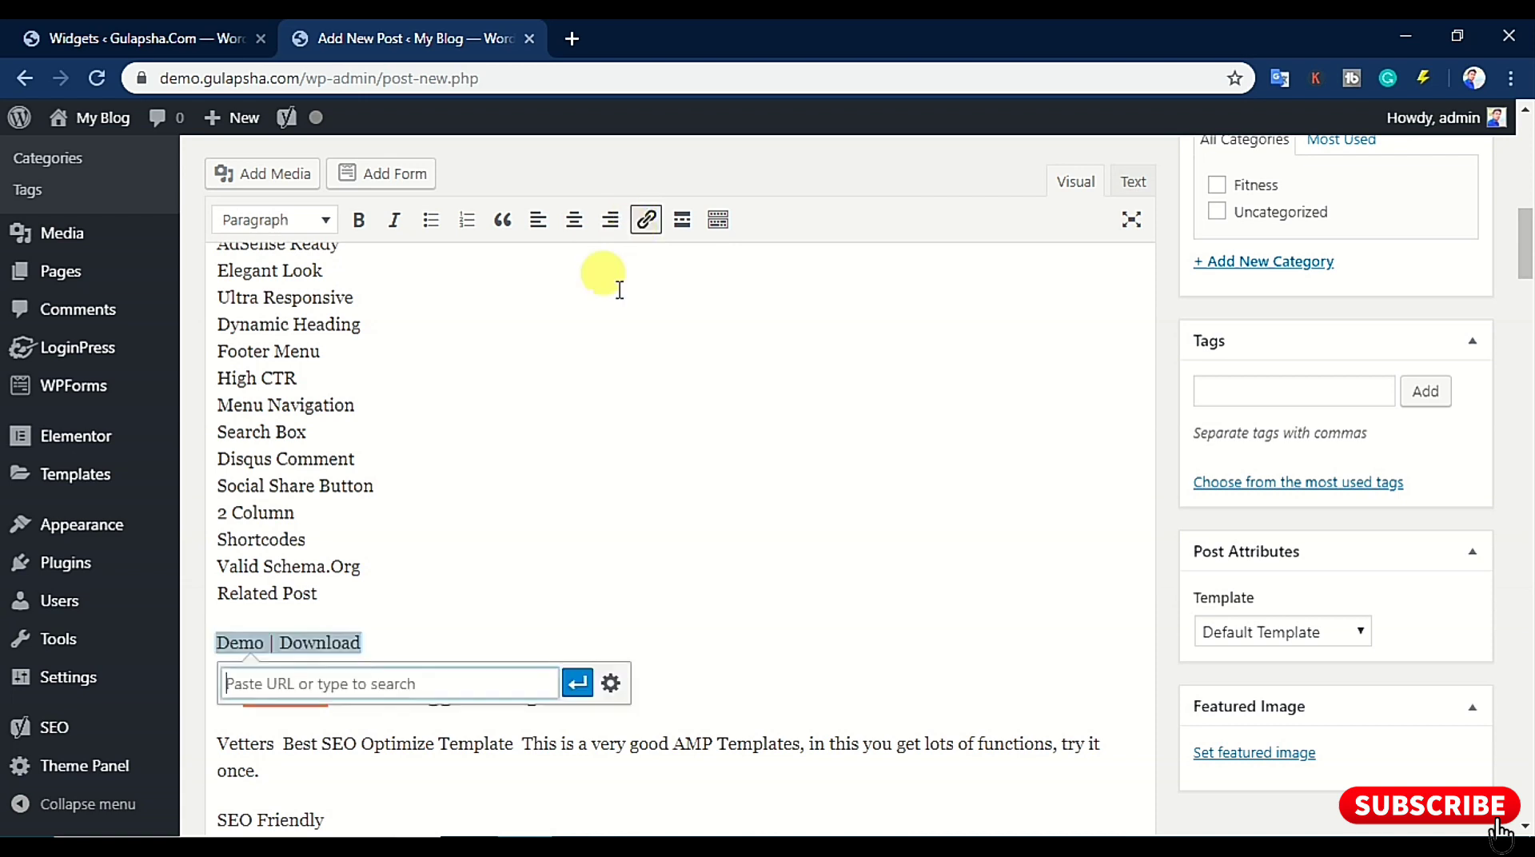
key(ctrl+v)
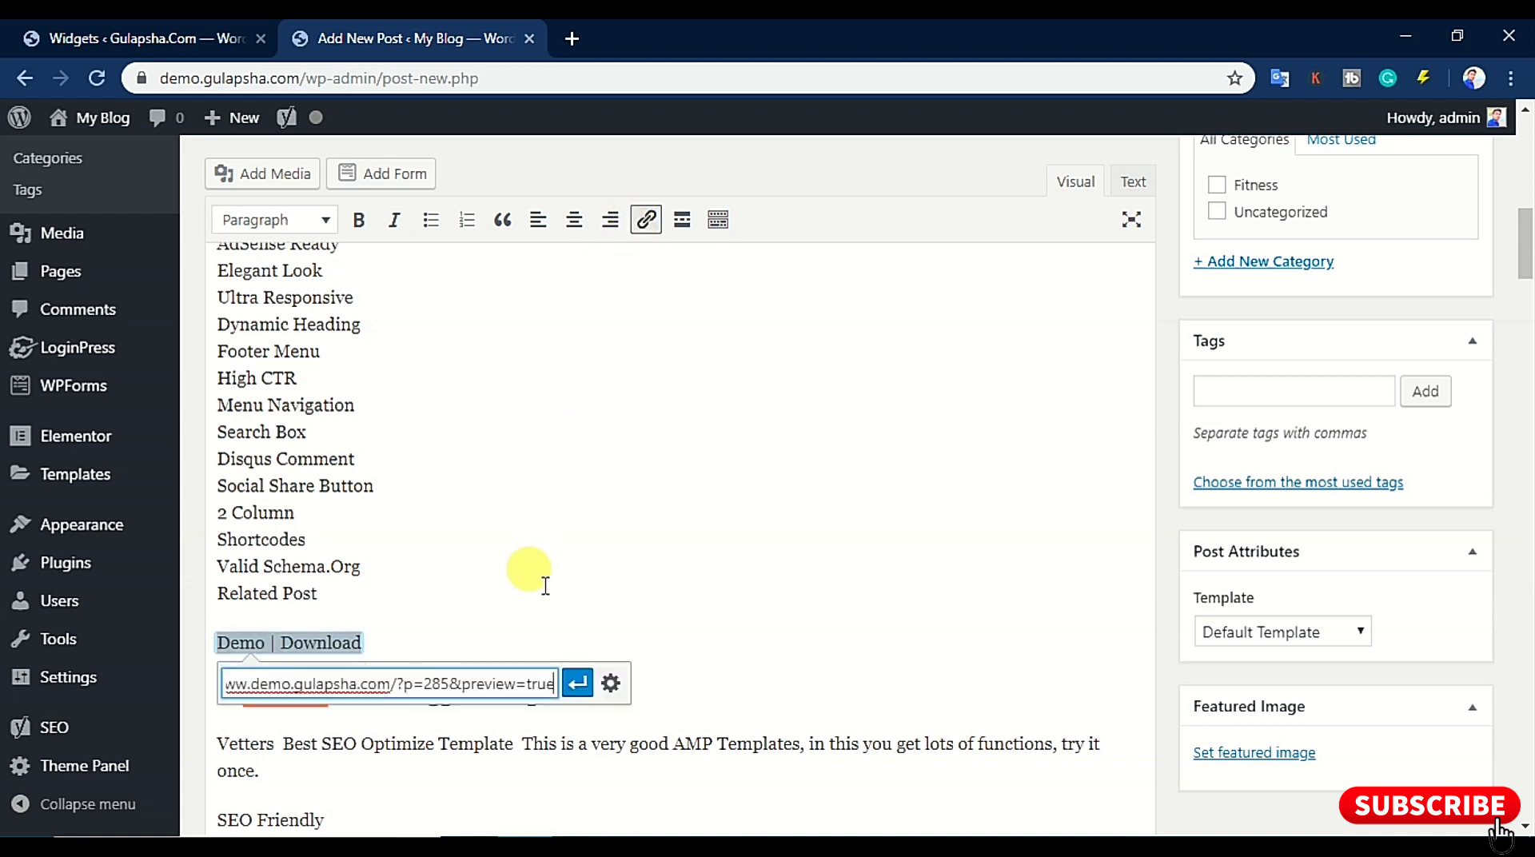
click(577, 683)
click(594, 551)
Link the "Demo | Download" line of the second template, Vletters, to the copied post address
scroll(595, 550, down, 5)
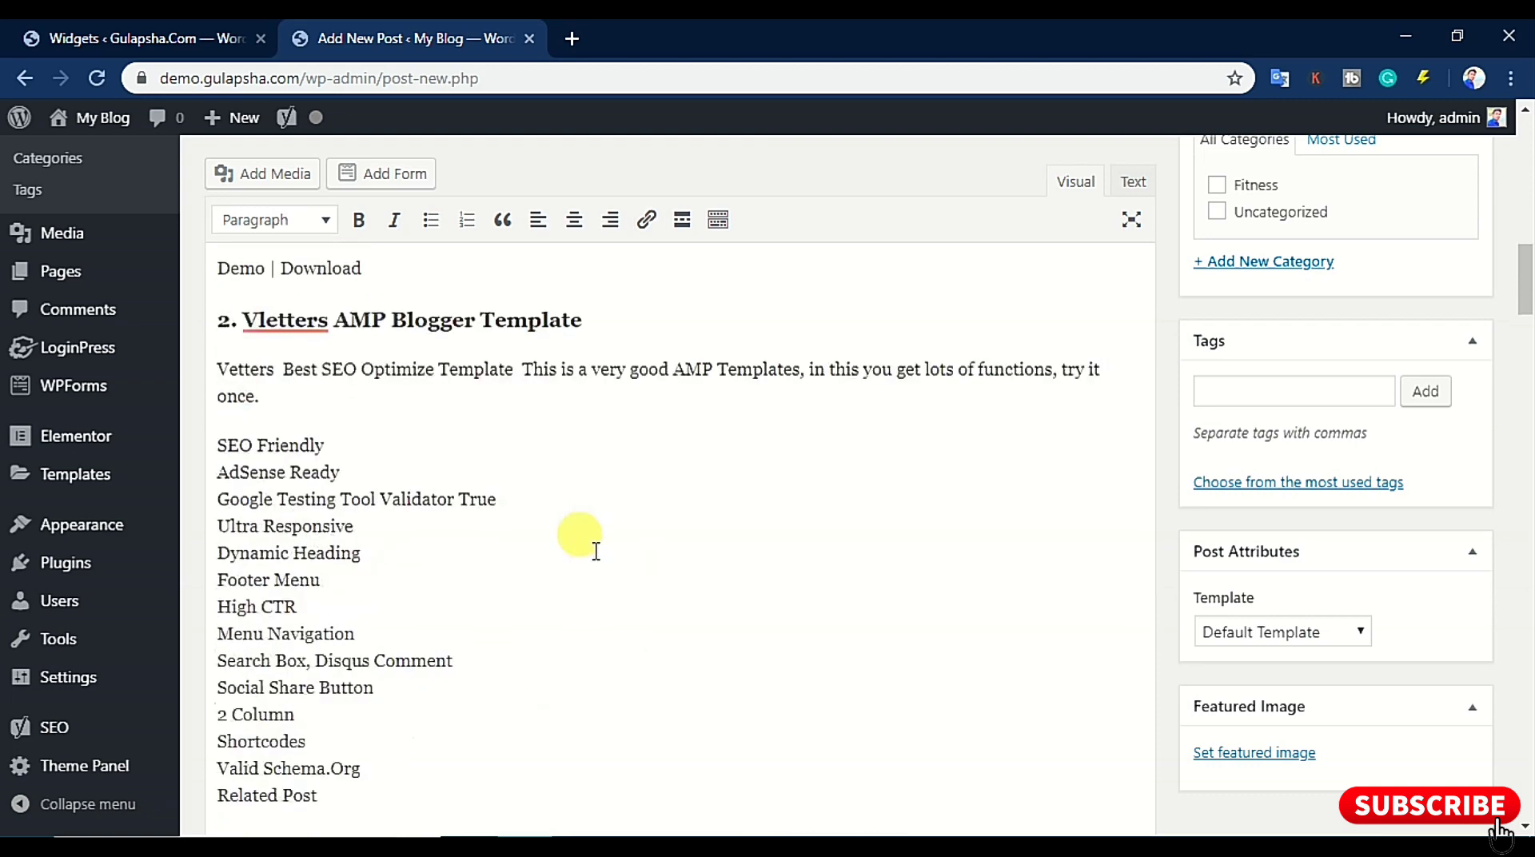
scroll(591, 544, down, 5)
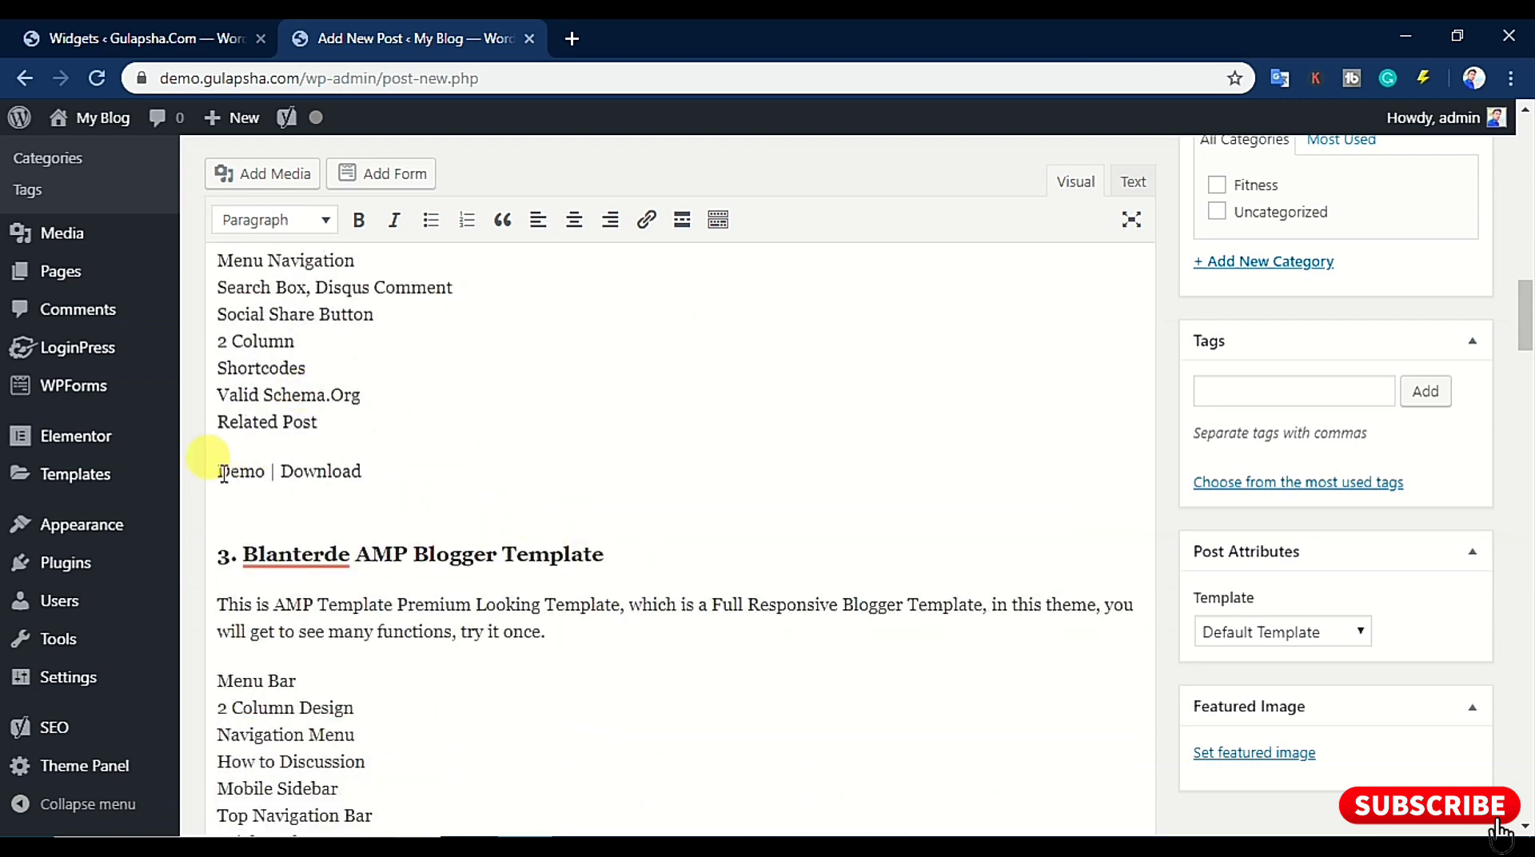
drag(218, 472, 394, 462)
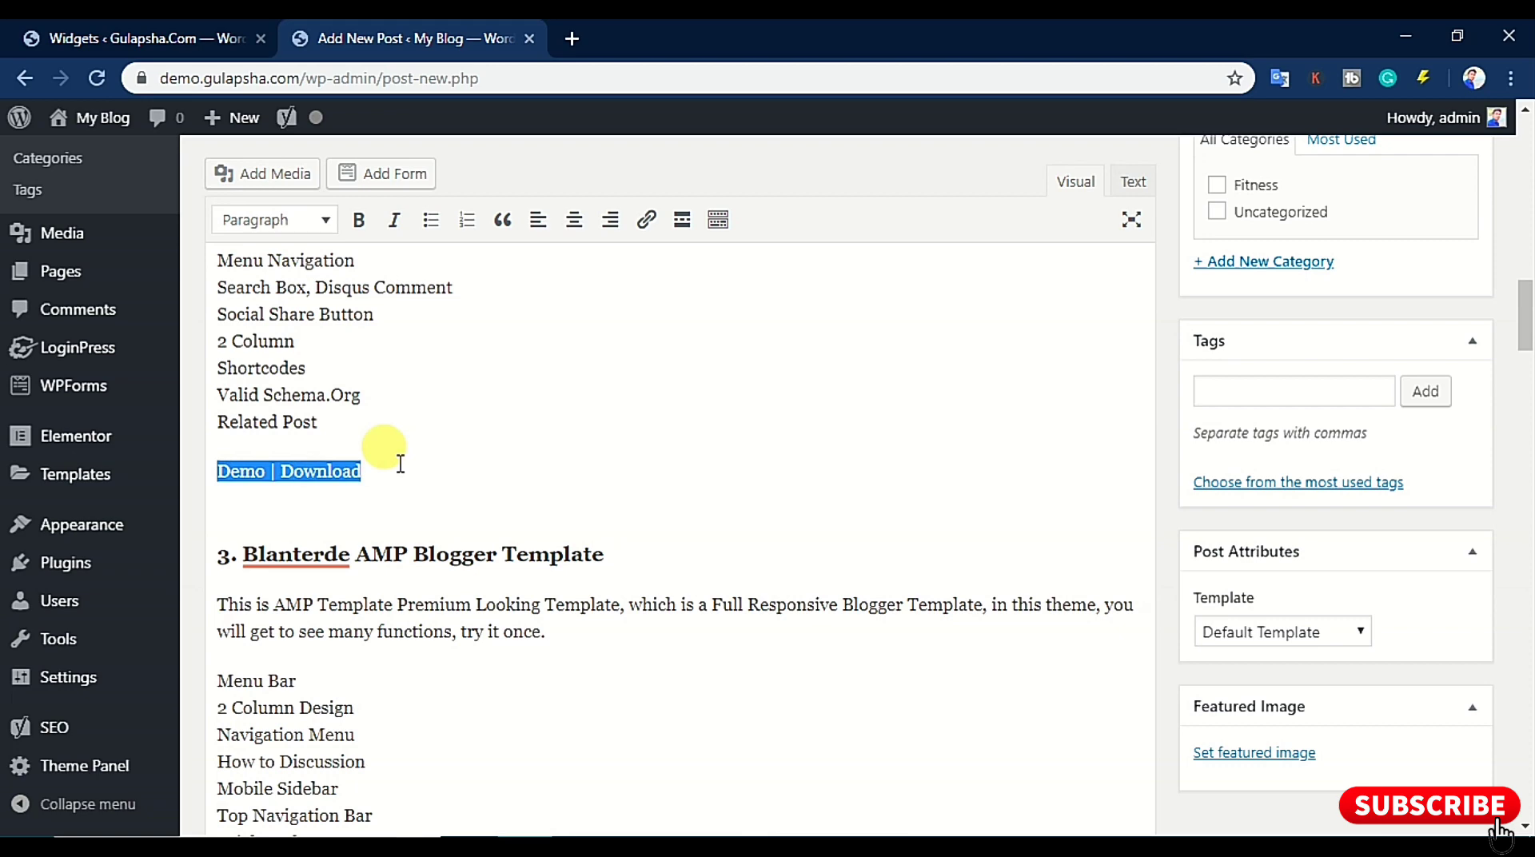
click(645, 236)
key(ctrl+v)
key(Return)
Link the "Demo | Download" line of the third template, Blanterde, to the copied post address
scroll(490, 525, down, 7)
drag(217, 385, 429, 389)
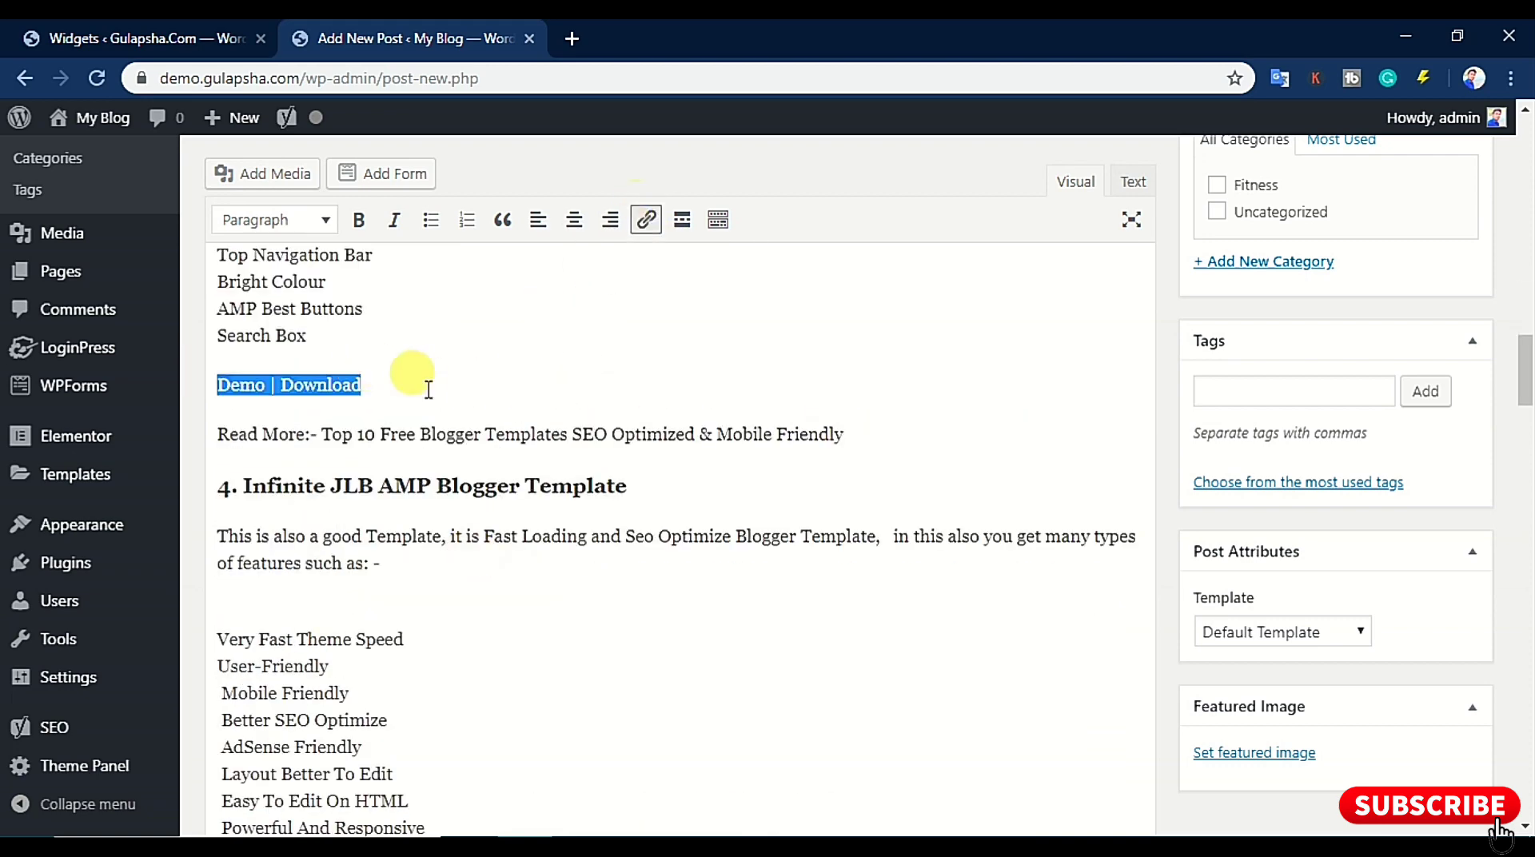
key(ctrl+k)
key(ctrl+v)
click(577, 424)
Link the "Demo | Download" line of the fourth template, Infinite JLB, to the copied post address
scroll(205, 336, down, 7)
drag(217, 344, 439, 360)
key(ctrl+k)
key(ctrl+v)
key(Return)
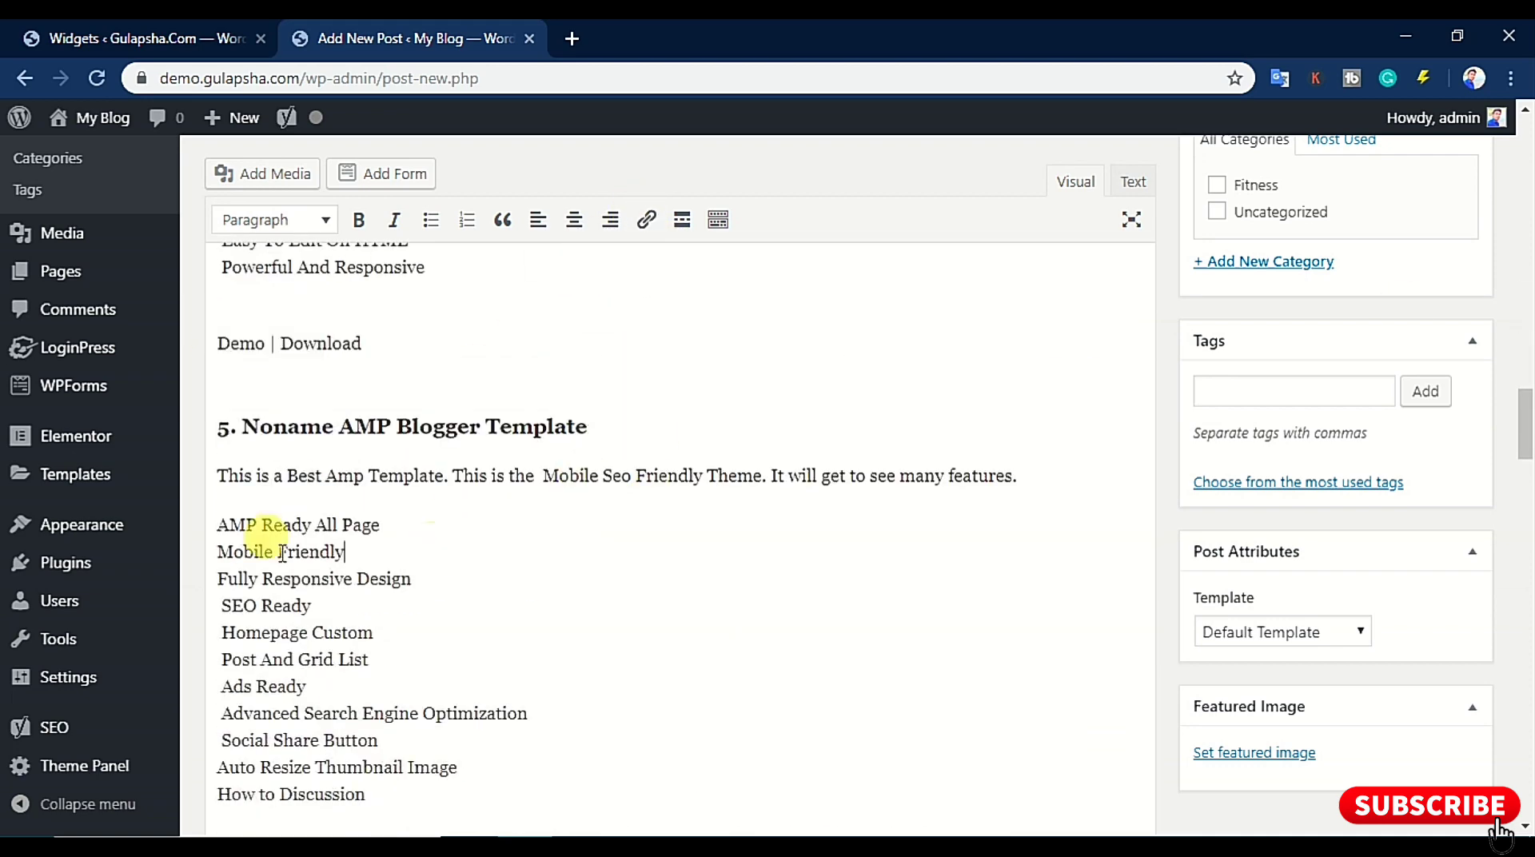
Link the "Demo | Download" line of the fifth template, Noname, to the copied post address
scroll(283, 553, down, 5)
drag(216, 466, 366, 467)
key(ctrl+k)
key(ctrl+v)
key(Return)
Link the "Demo | Download" line of the sixth template, Siniladom, to the copied post address
scroll(548, 370, down, 7)
drag(217, 329, 364, 329)
key(ctrl+k)
key(ctrl+v)
key(Return)
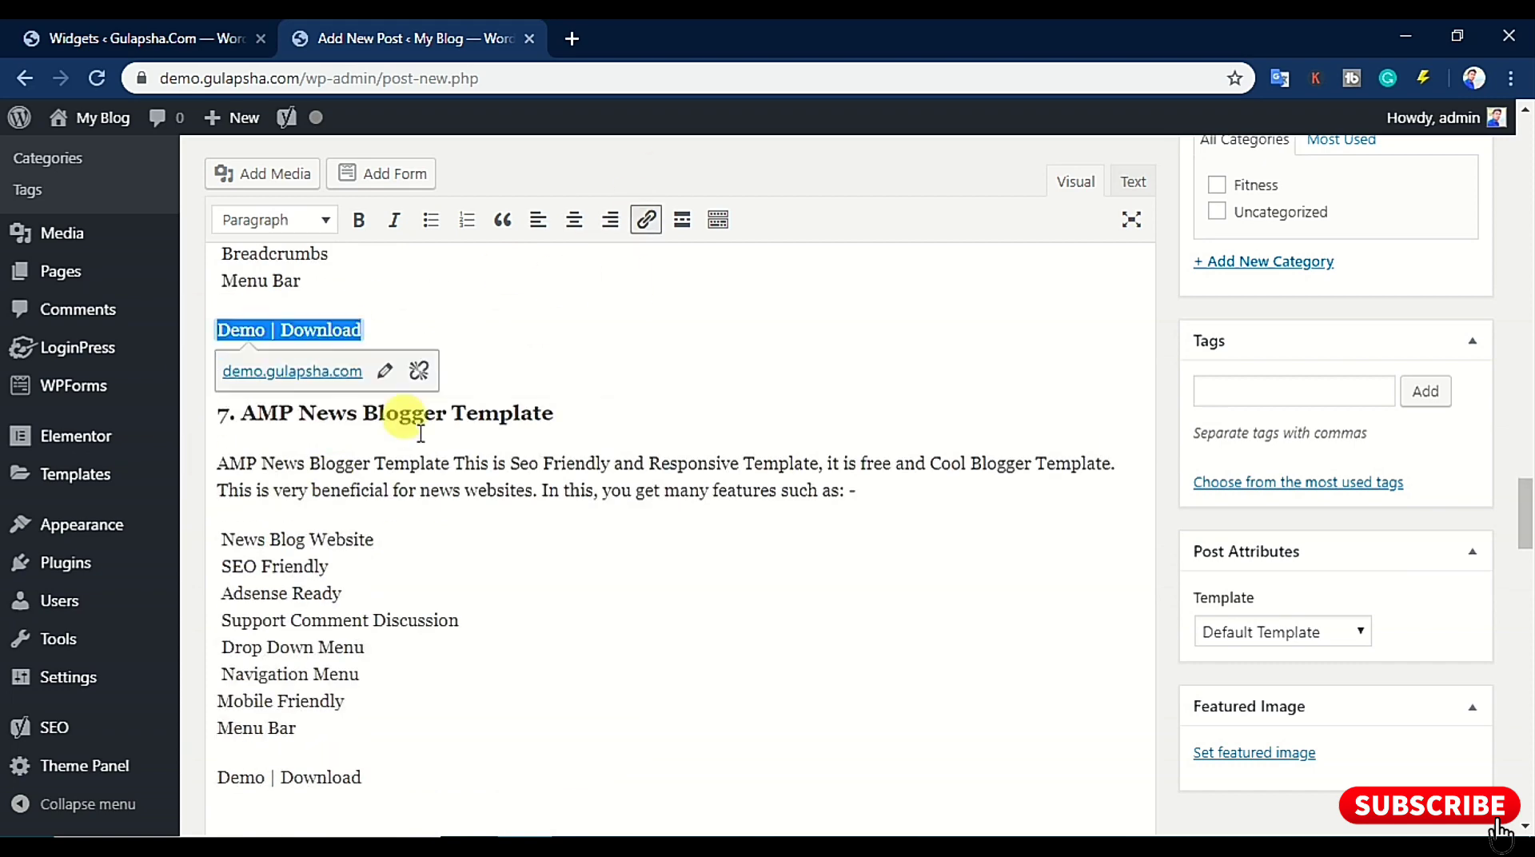
Link the "Demo | Download" line of the seventh template, AMP News, to the copied post address
drag(218, 778, 364, 777)
click(645, 219)
key(ctrl+v)
key(Return)
Link the "Demo | Download" line of the eighth template, Mag One, to the copied post address
scroll(368, 560, down, 7)
drag(217, 637, 363, 637)
key(ctrl+k)
key(ctrl+v)
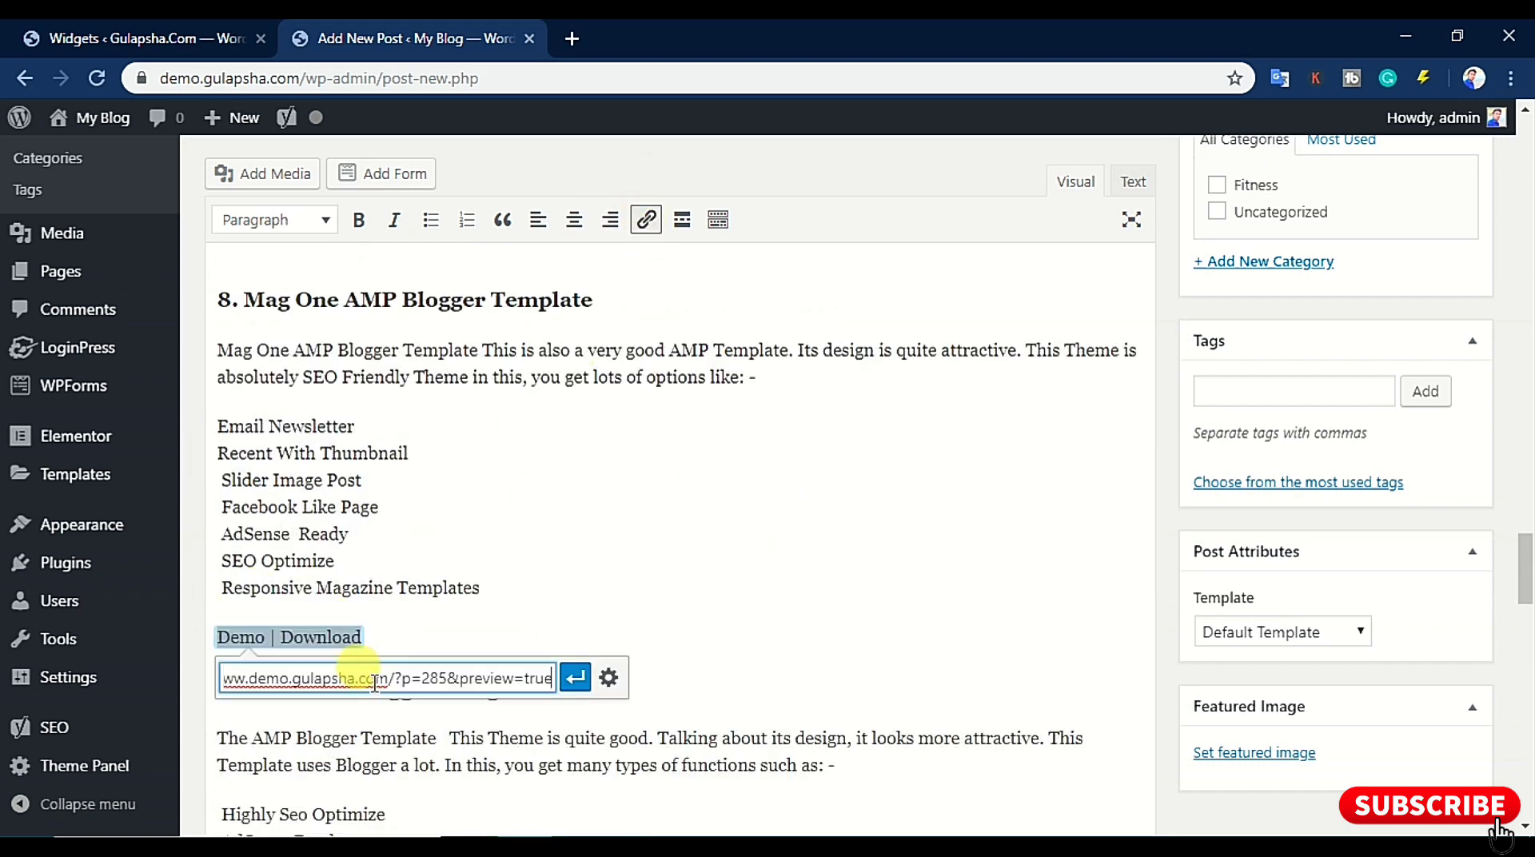
key(Return)
Link the "Demo | Download" line of the tenth template, Korve, to the copied post address
scroll(205, 520, down, 7)
drag(216, 541, 221, 462)
scroll(439, 597, down, 1)
scroll(439, 597, down, 4)
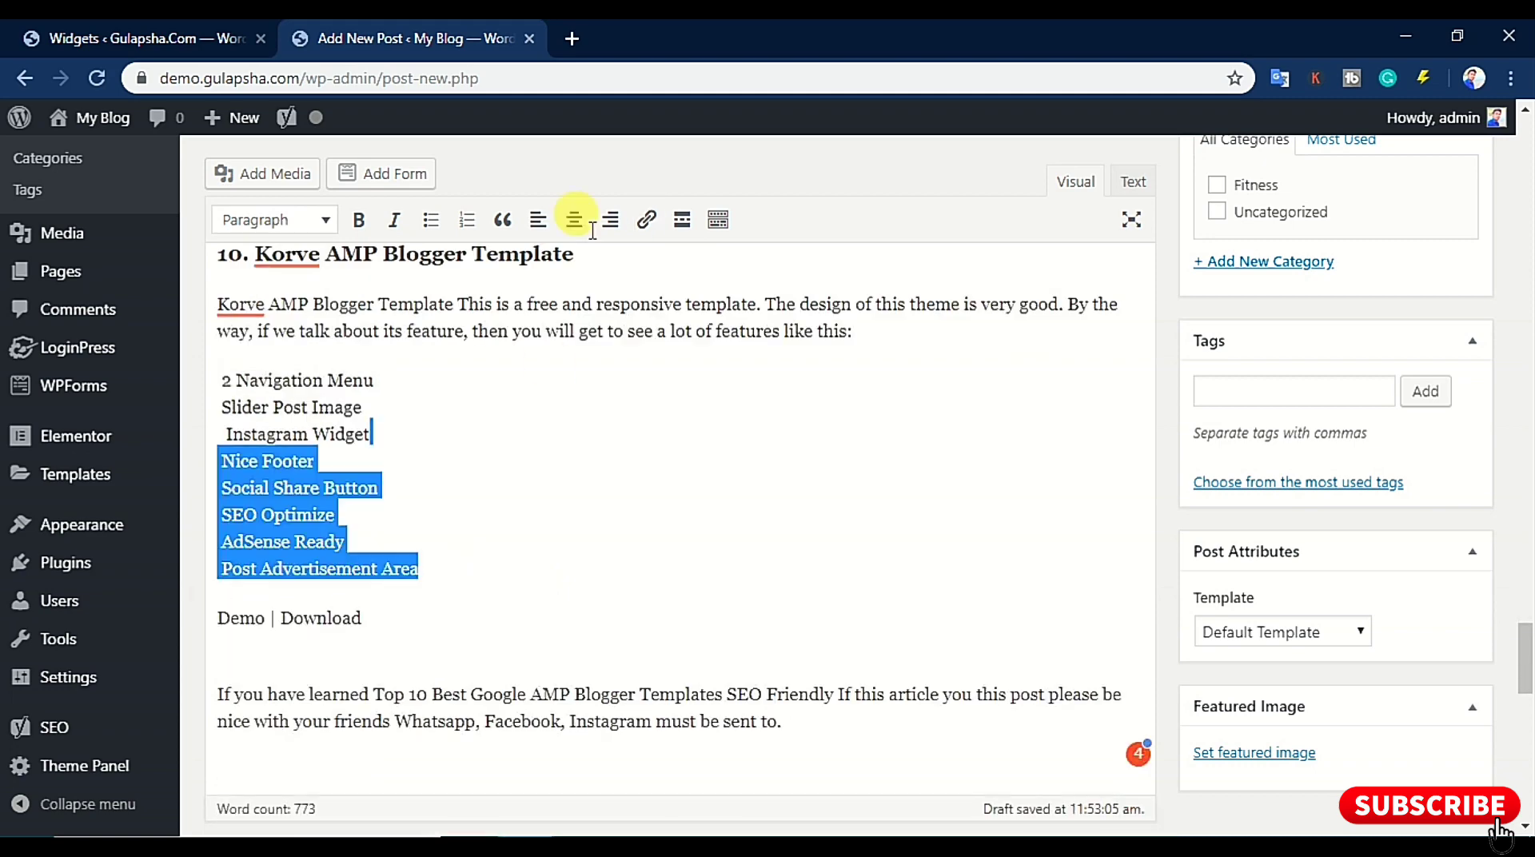
drag(217, 618, 364, 618)
key(ctrl+k)
key(ctrl+v)
key(Return)
click(520, 484)
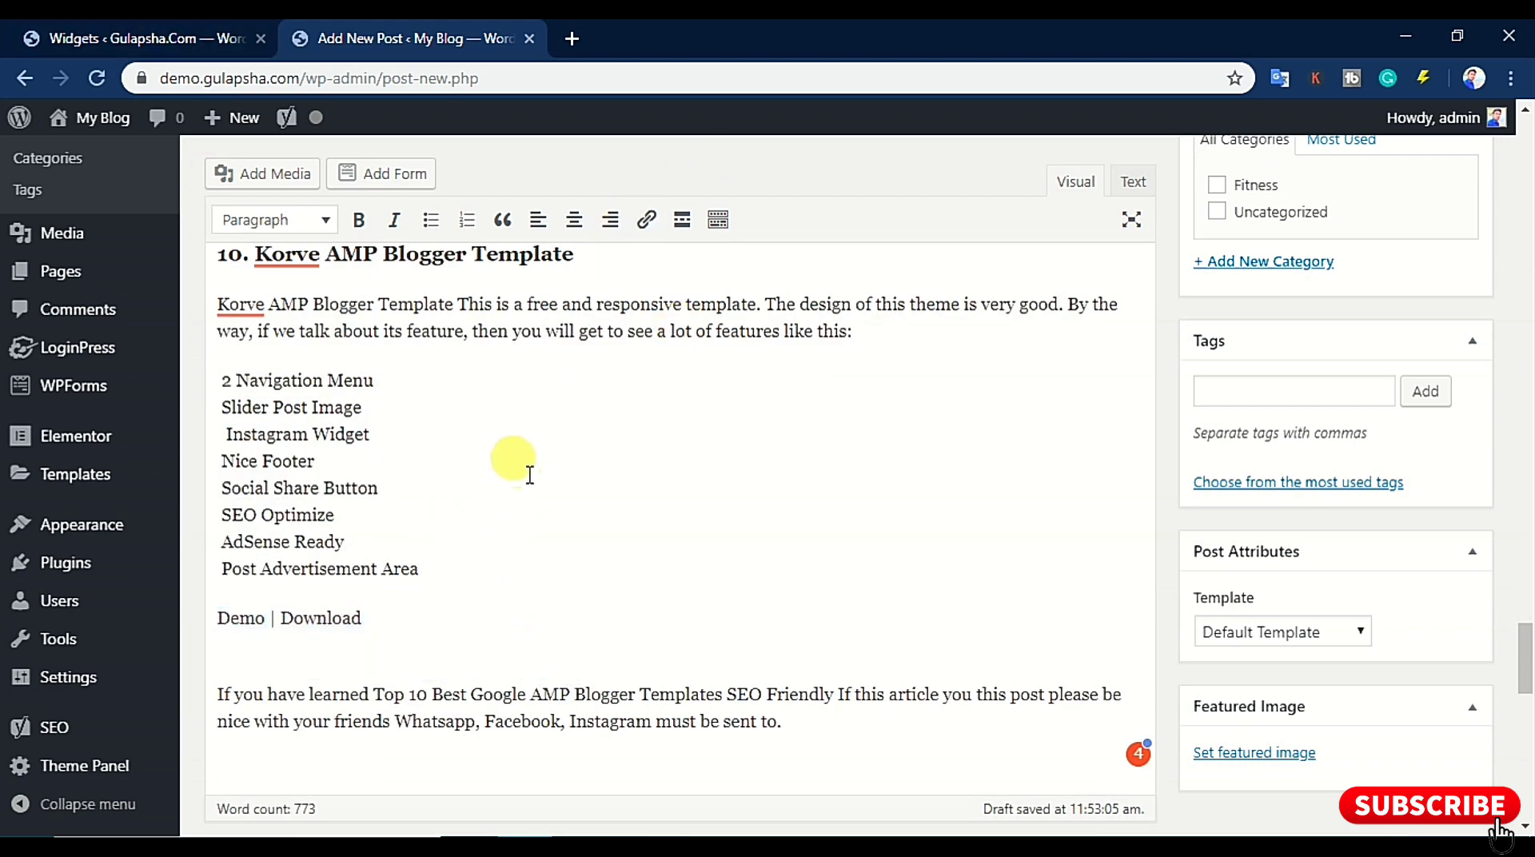
Set the Yoast focus keyphrase to "Google AMP Blogger Templates", copied from the post title
scroll(530, 475, up, 15)
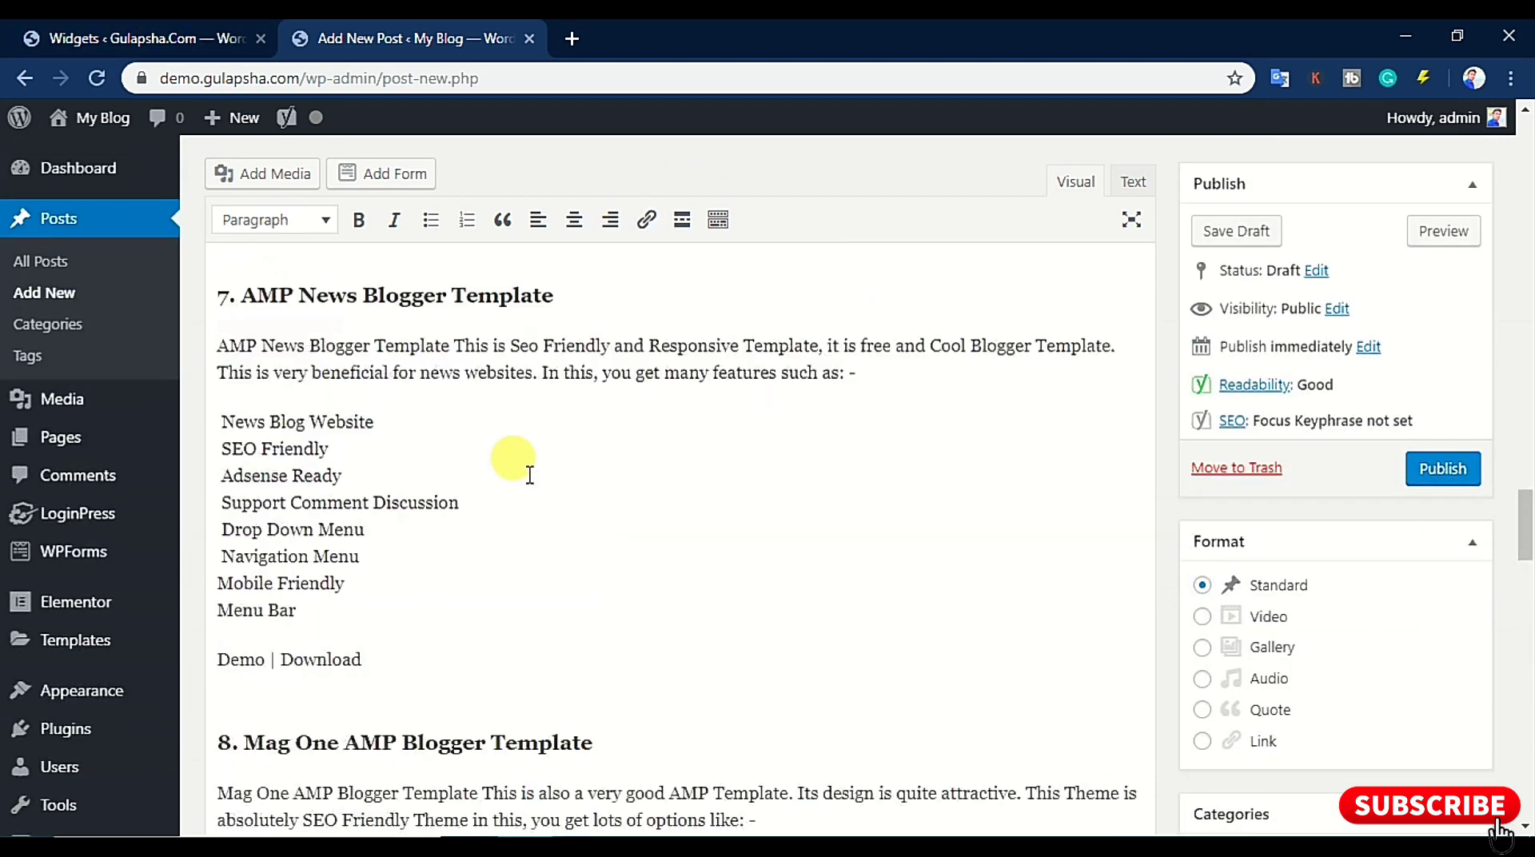
scroll(530, 475, up, 20)
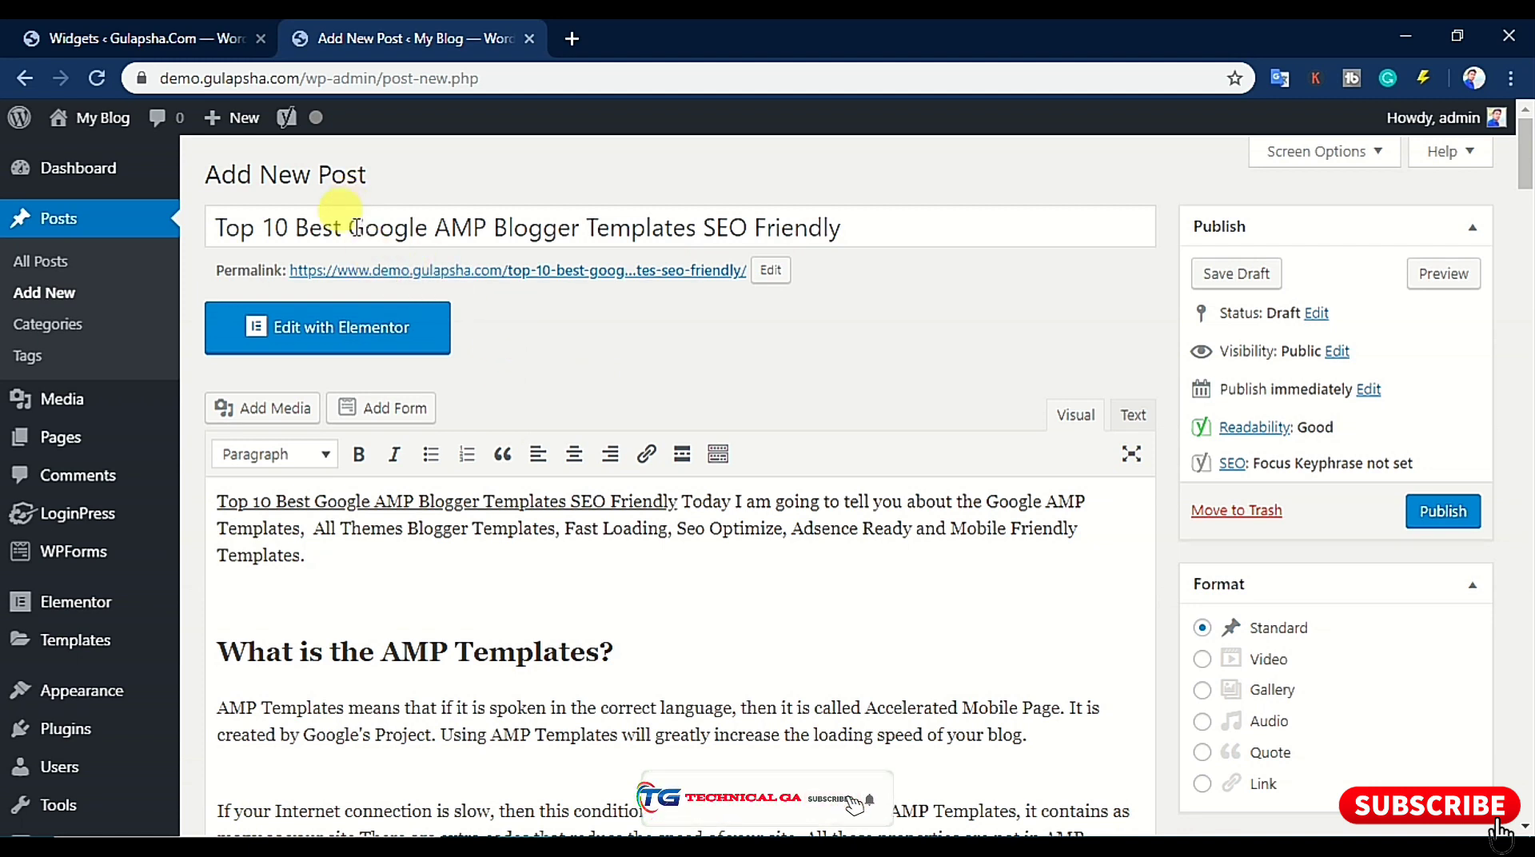
drag(351, 228, 671, 225)
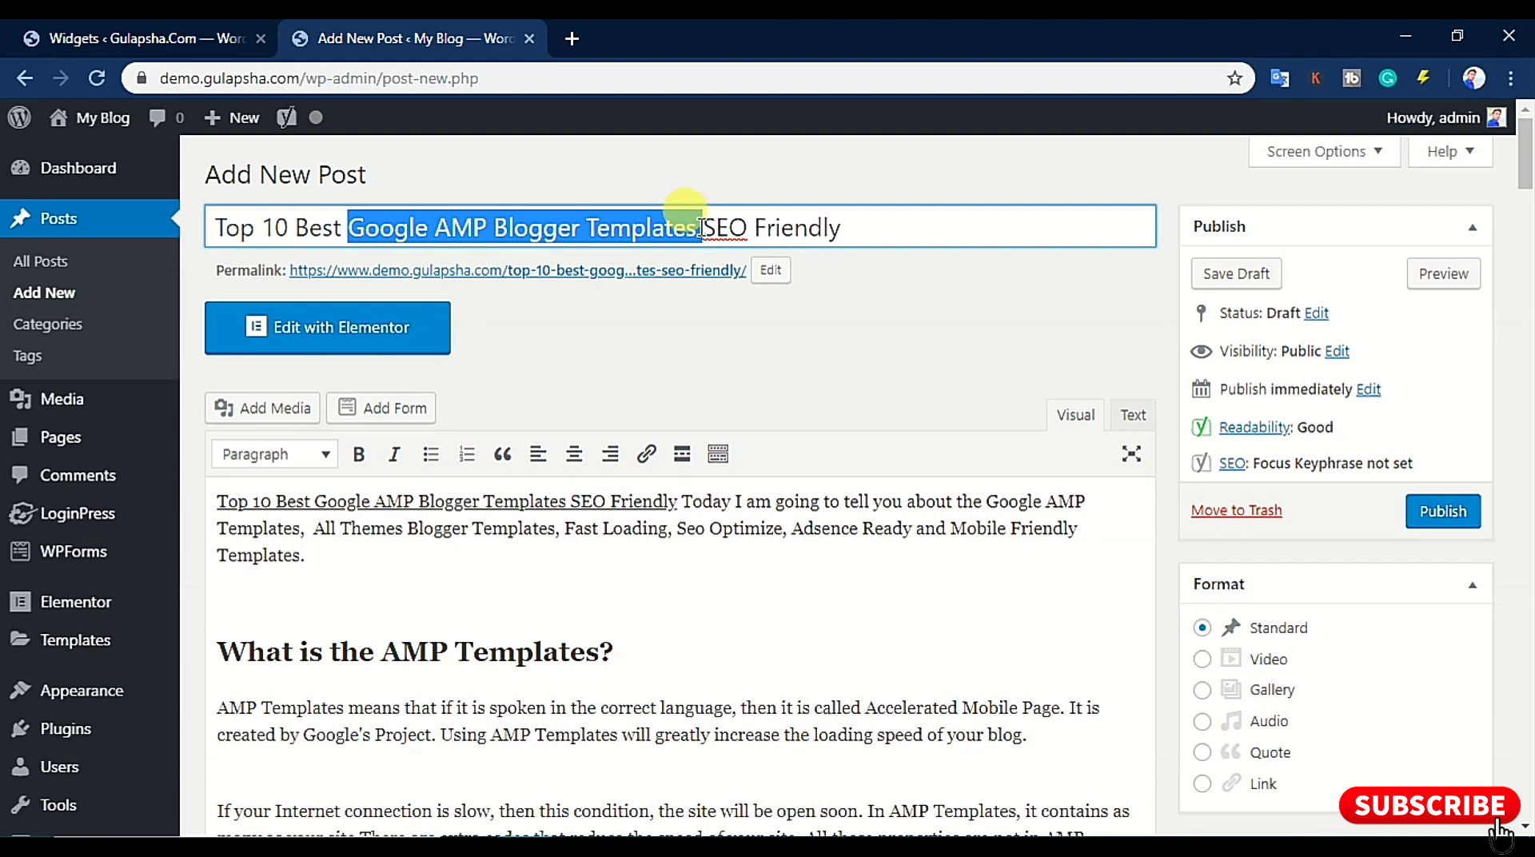
right_click(620, 240)
click(655, 313)
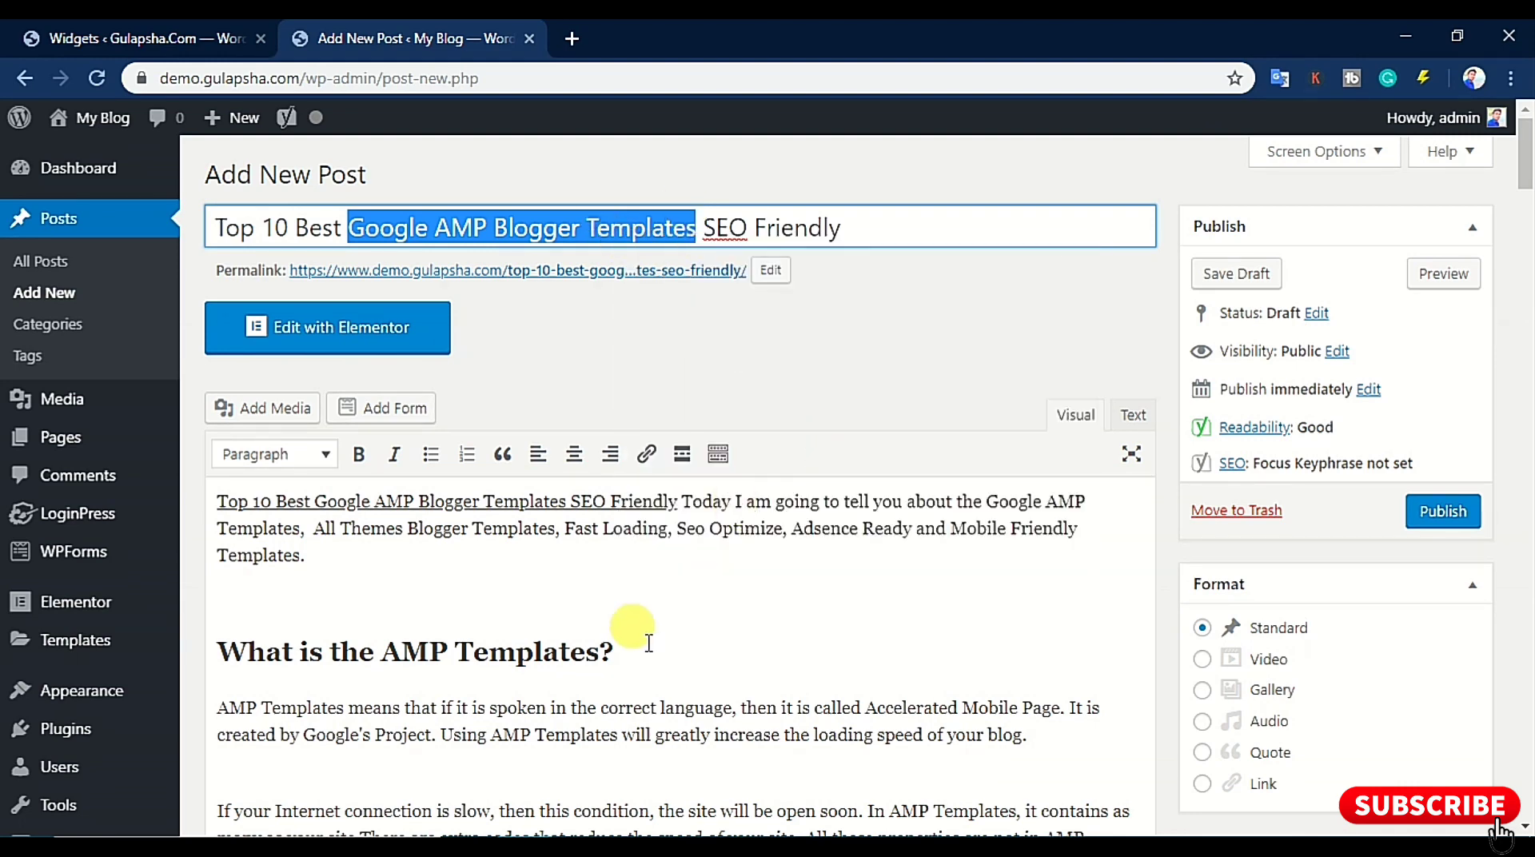
scroll(675, 565, down, 20)
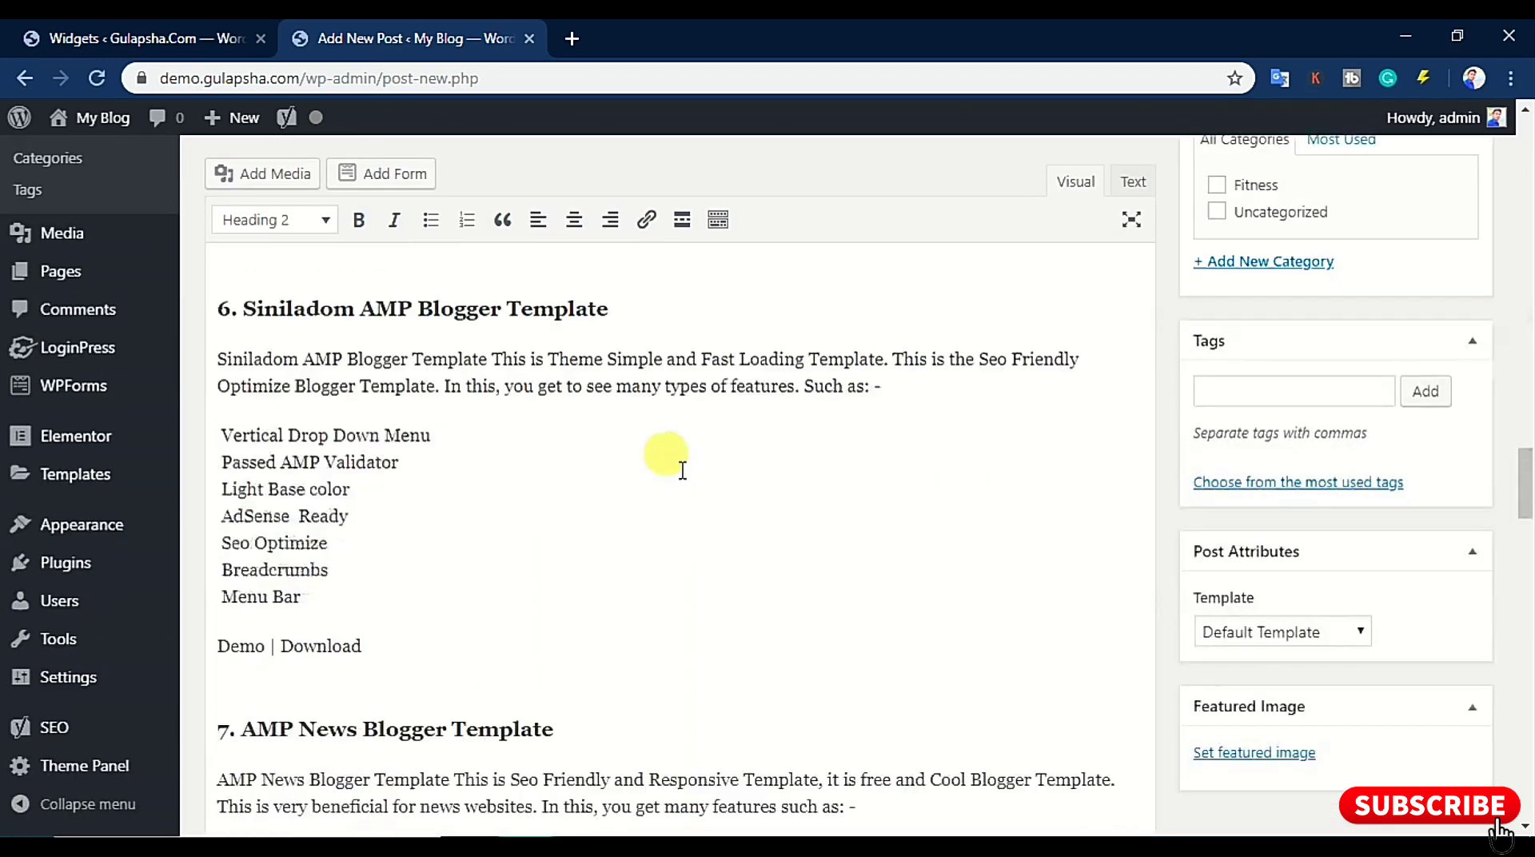
scroll(683, 470, down, 20)
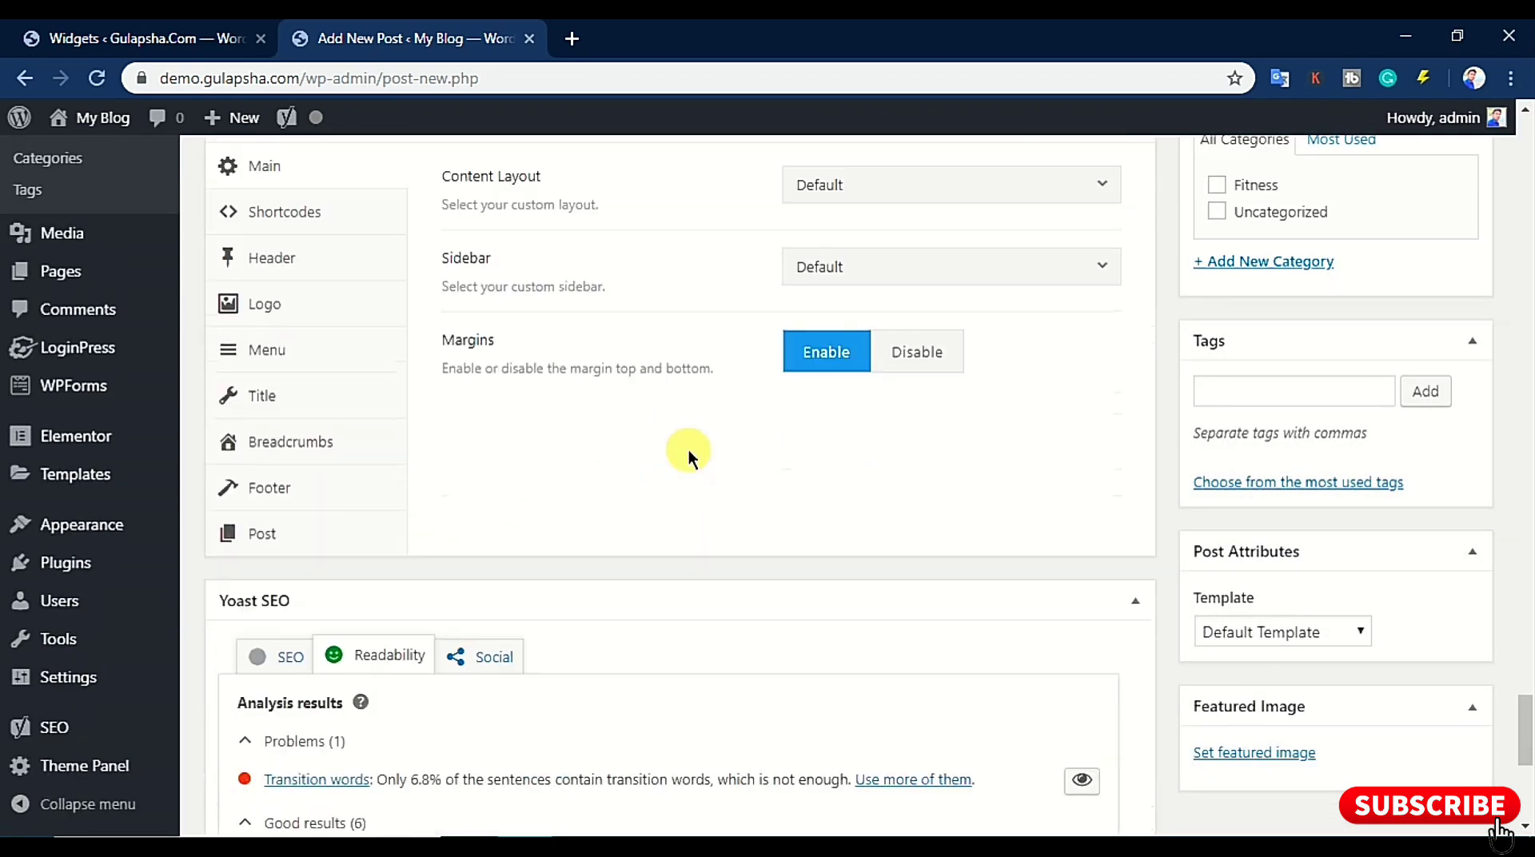
scroll(688, 450, down, 2)
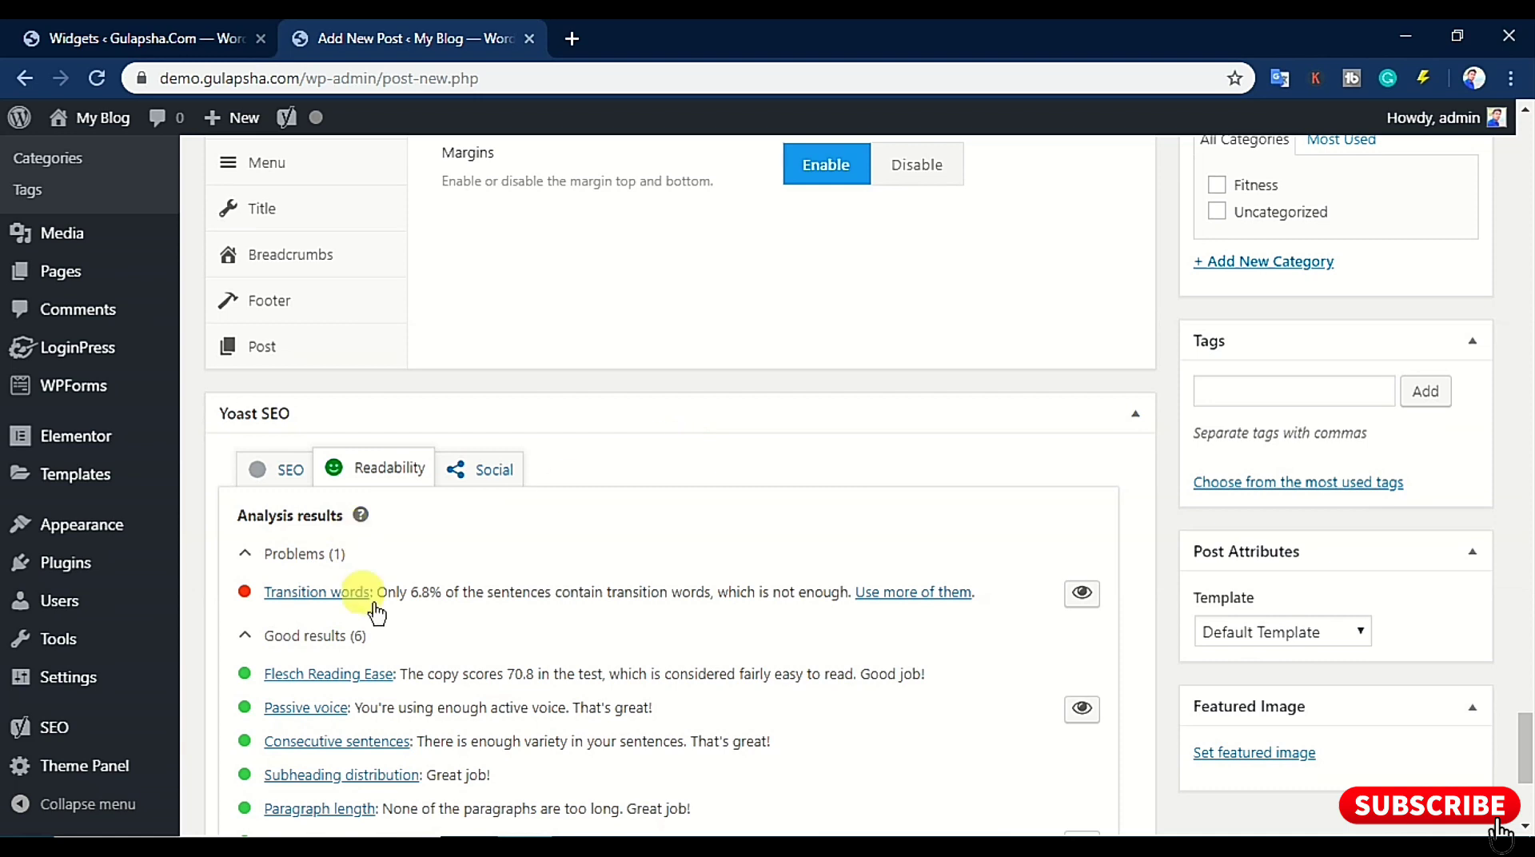
click(292, 479)
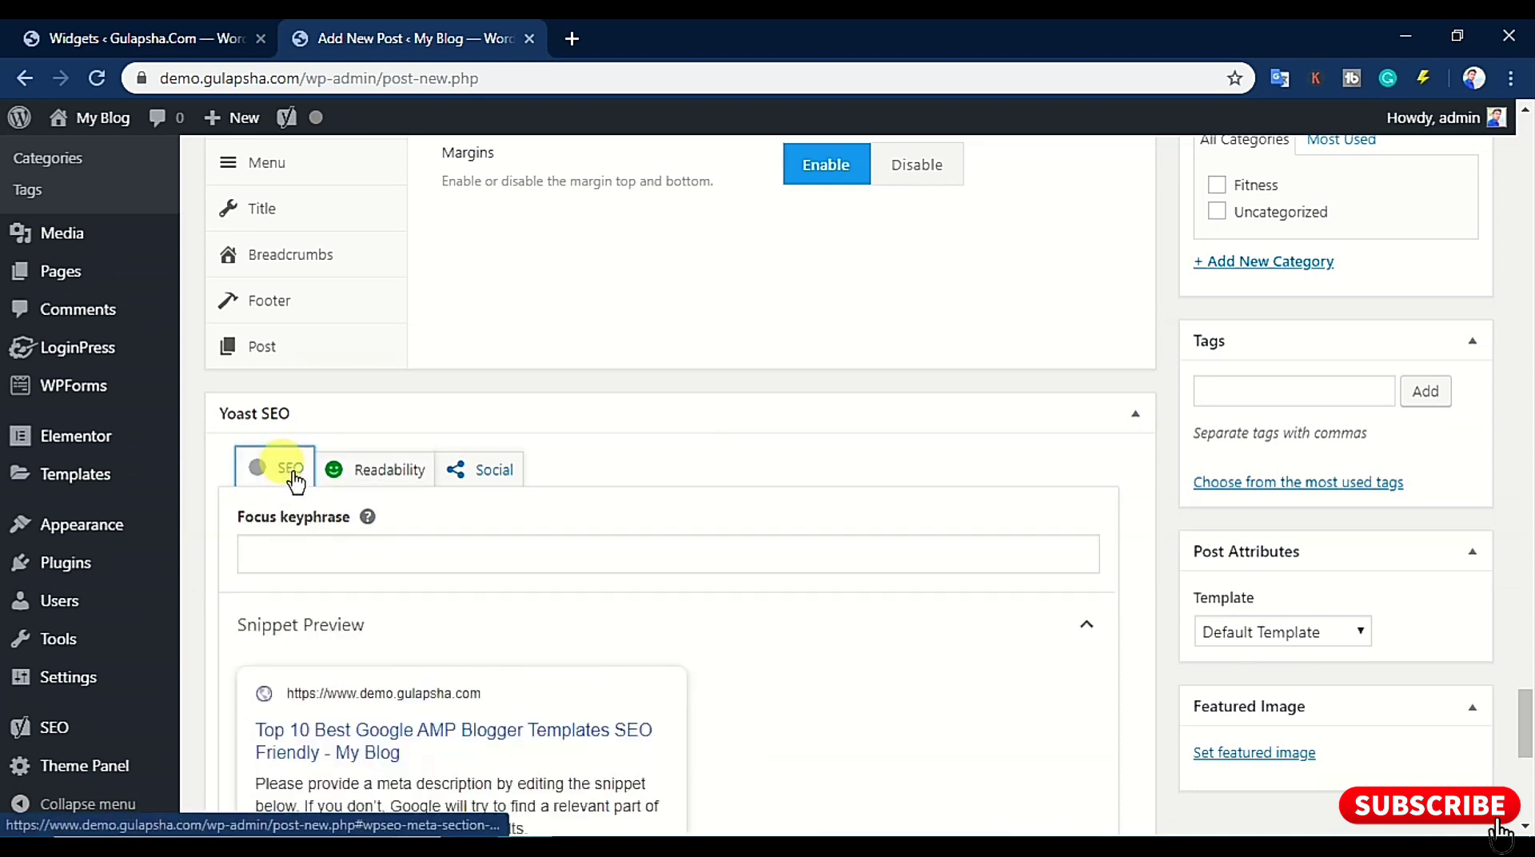
click(370, 543)
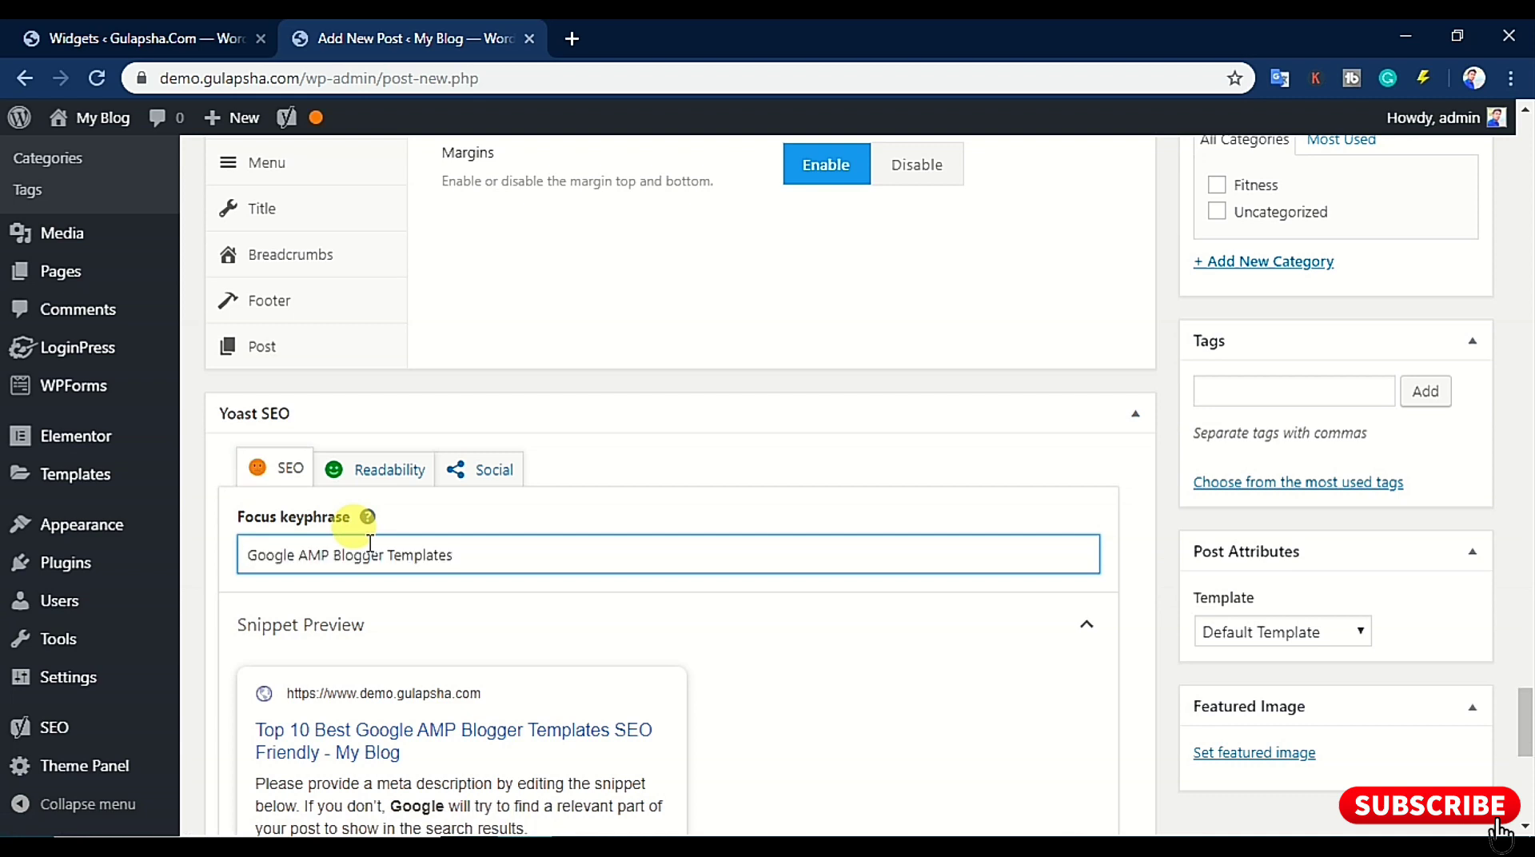
Expand the Yoast SEO analysis for the focus keyphrase and examine the listed problems
scroll(397, 640, down, 5)
click(397, 622)
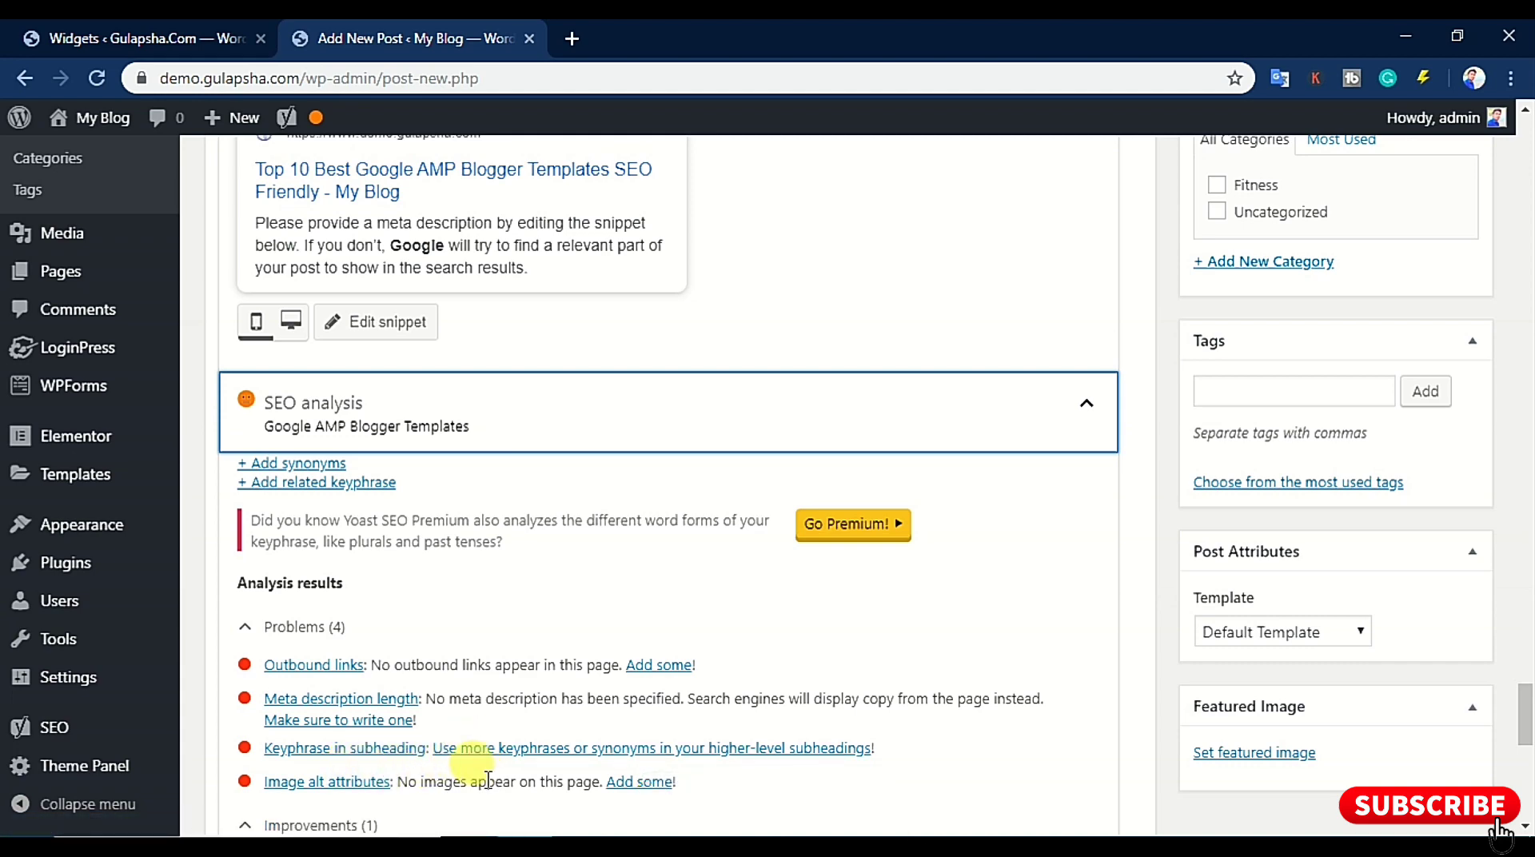
scroll(492, 570, up, 1)
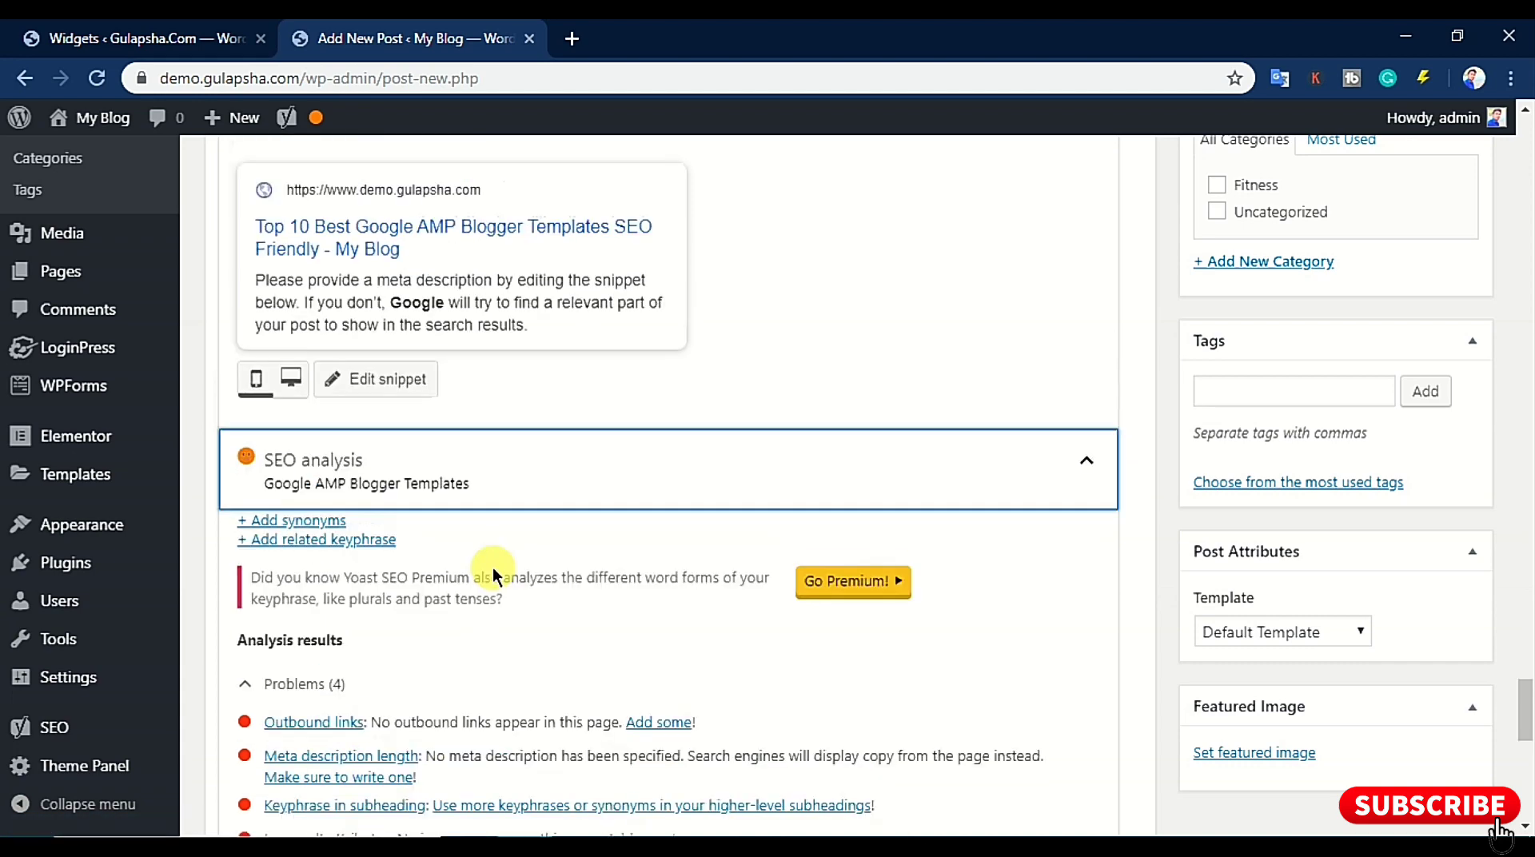
Check the overall SEO rating in the publishing details and examine the opening paragraph for the keyphrase
scroll(493, 568, up, 20)
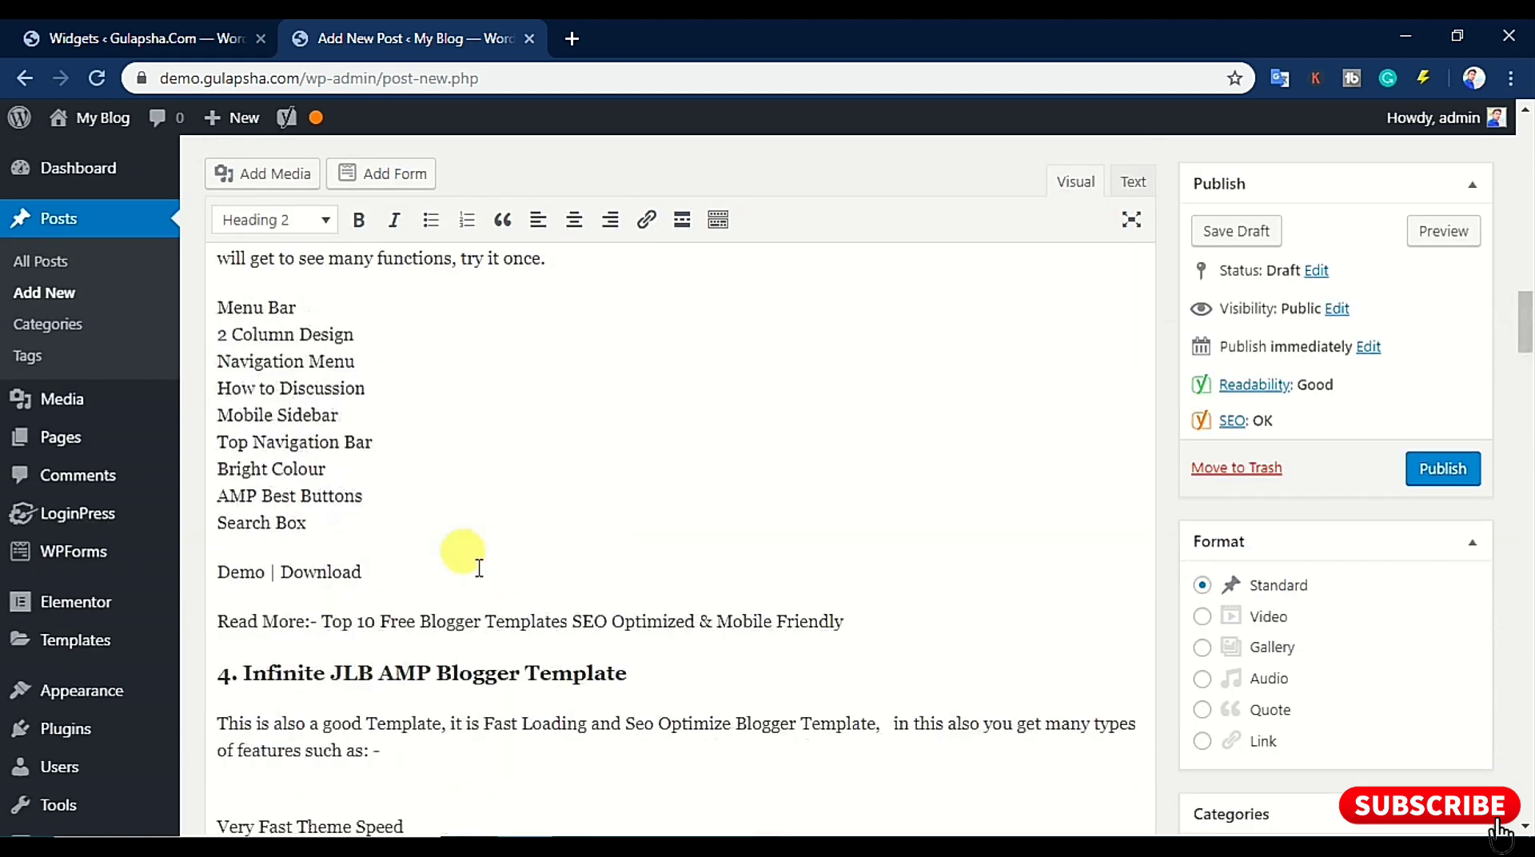
scroll(479, 568, up, 15)
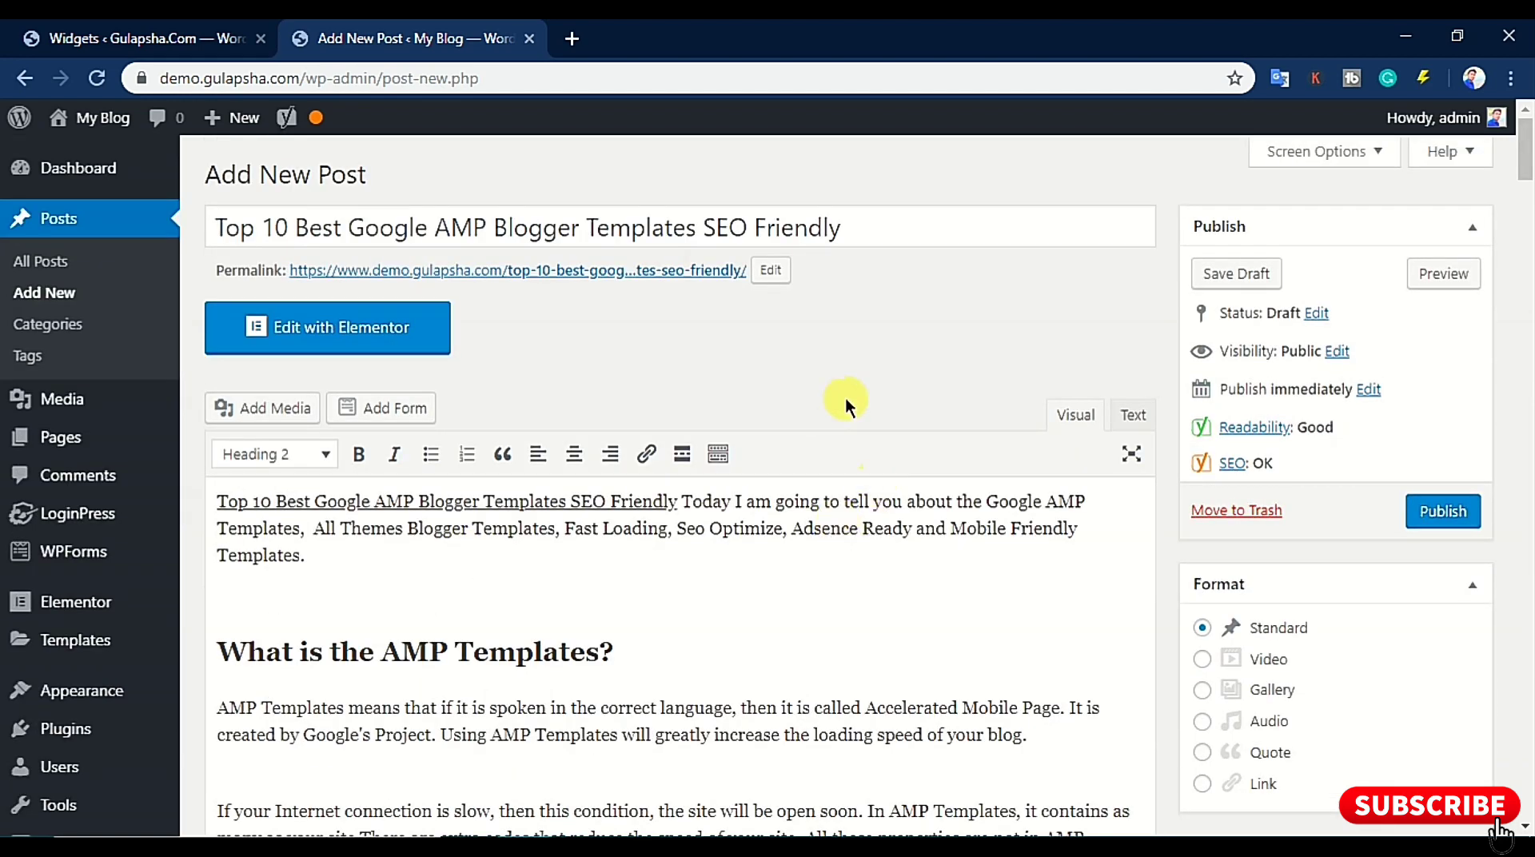
click(206, 489)
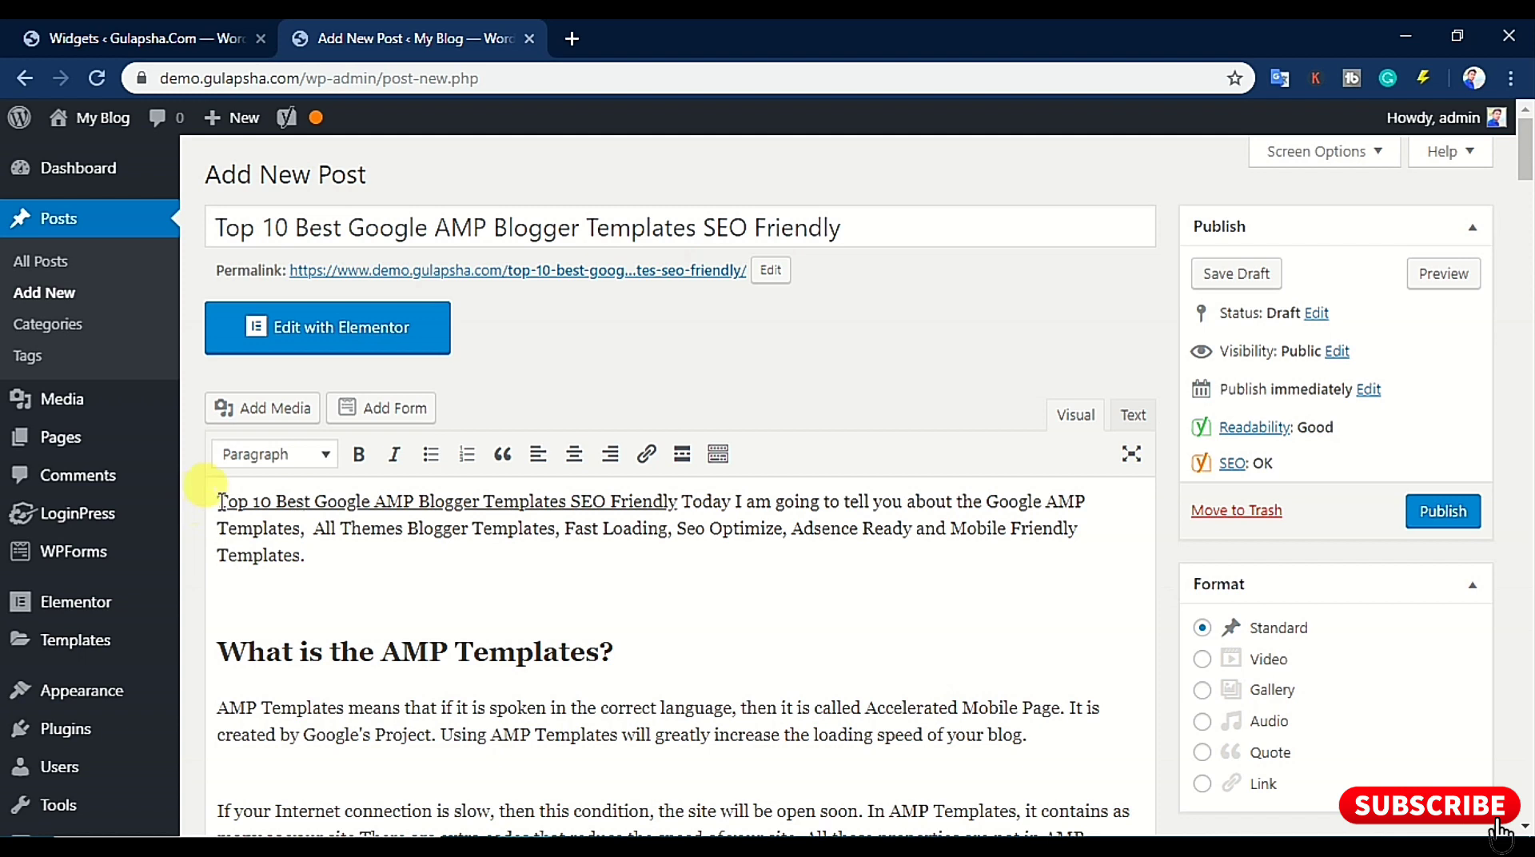
drag(222, 501, 322, 542)
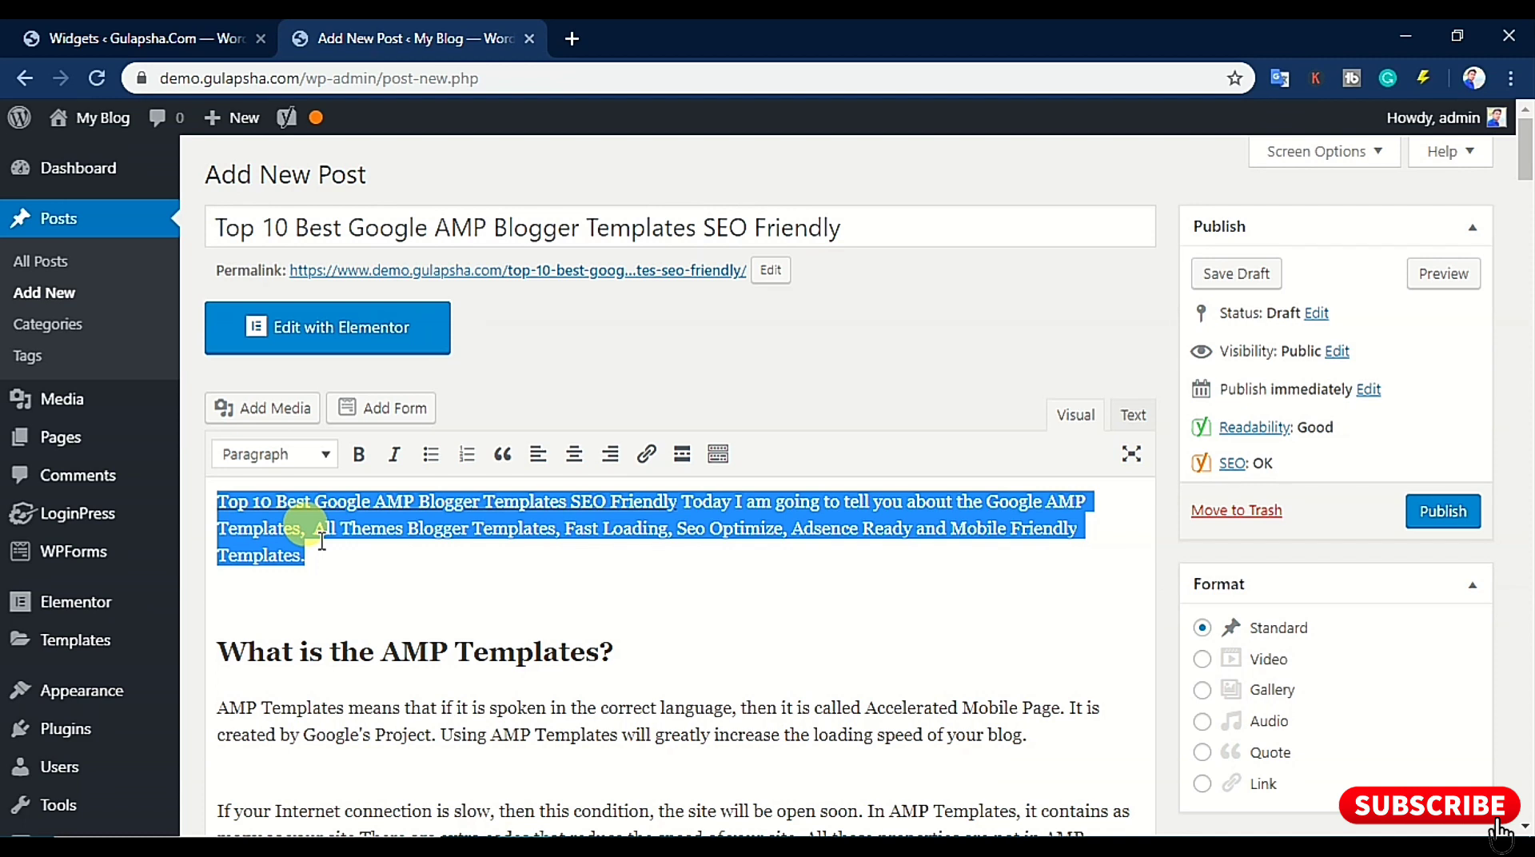
click(308, 534)
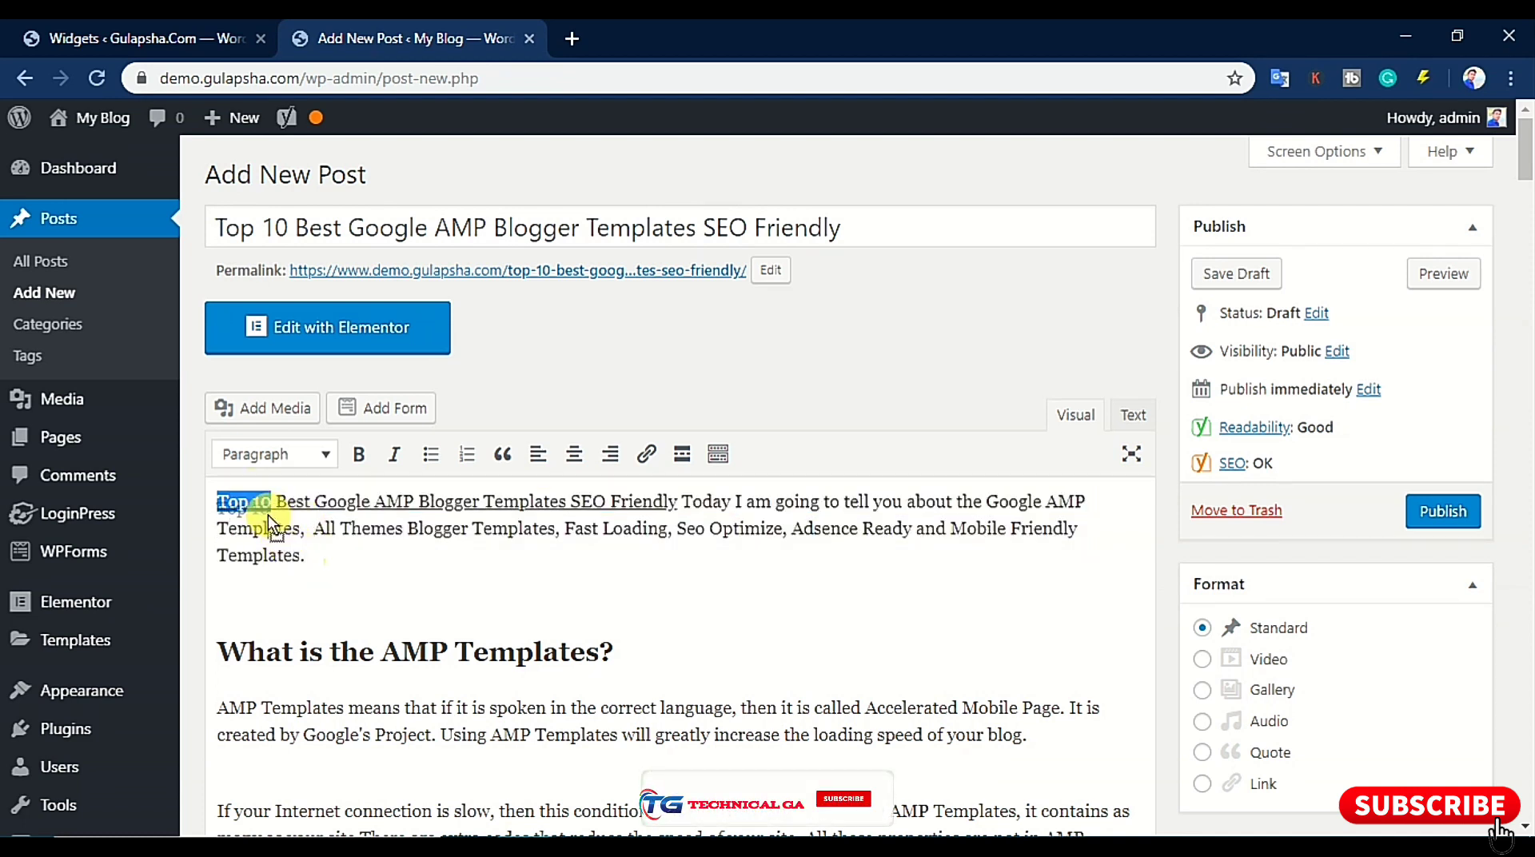
Copy the post's entire opening paragraph, from "Top 10 Best Google AMP Blogger Templates" to "Mobile Friendly Templates."
drag(271, 524, 272, 526)
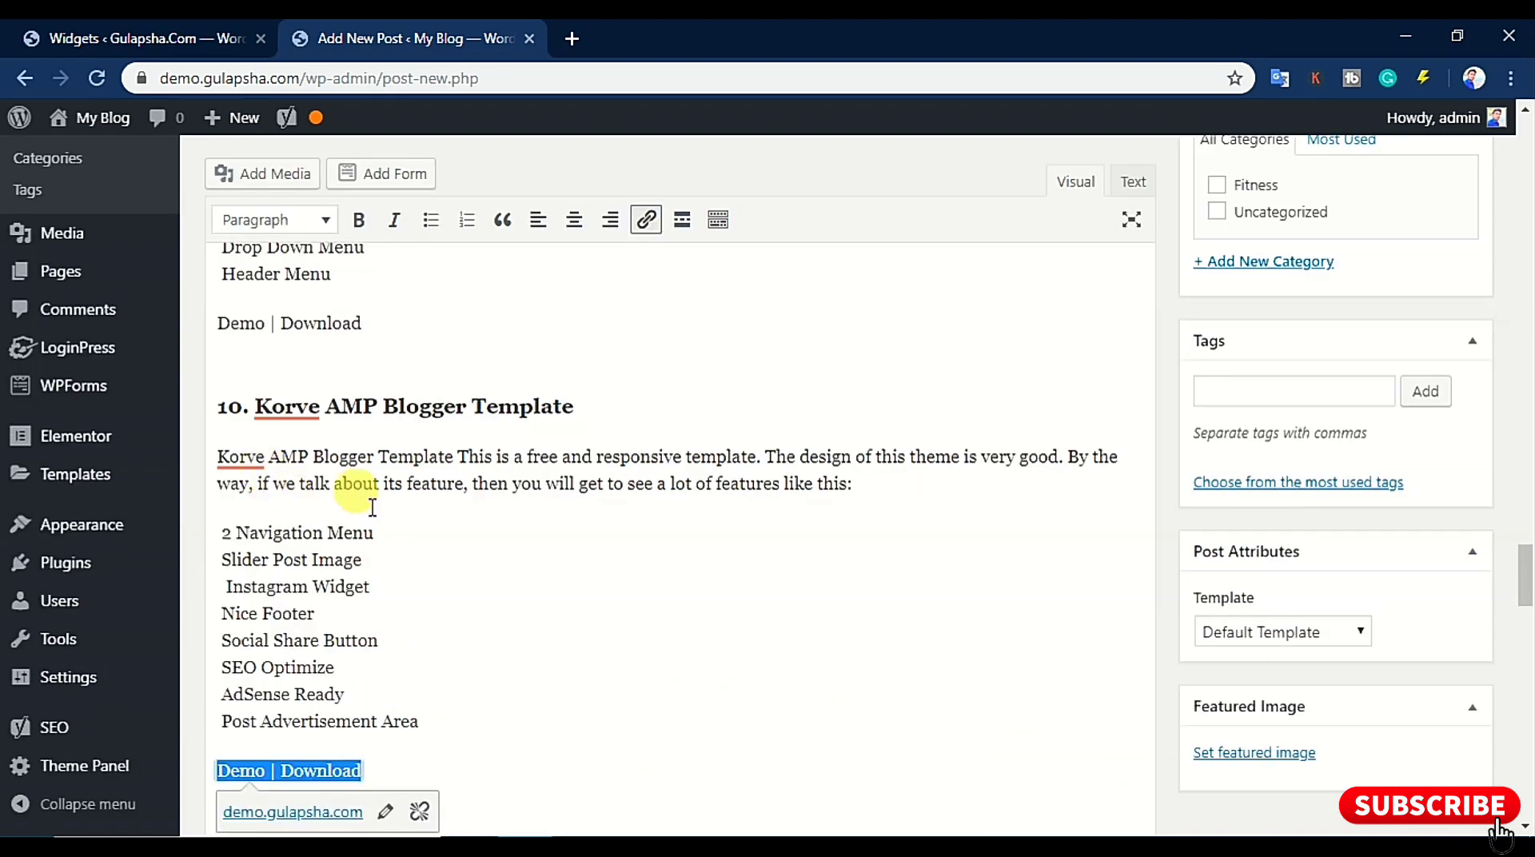
scroll(394, 516, up, 20)
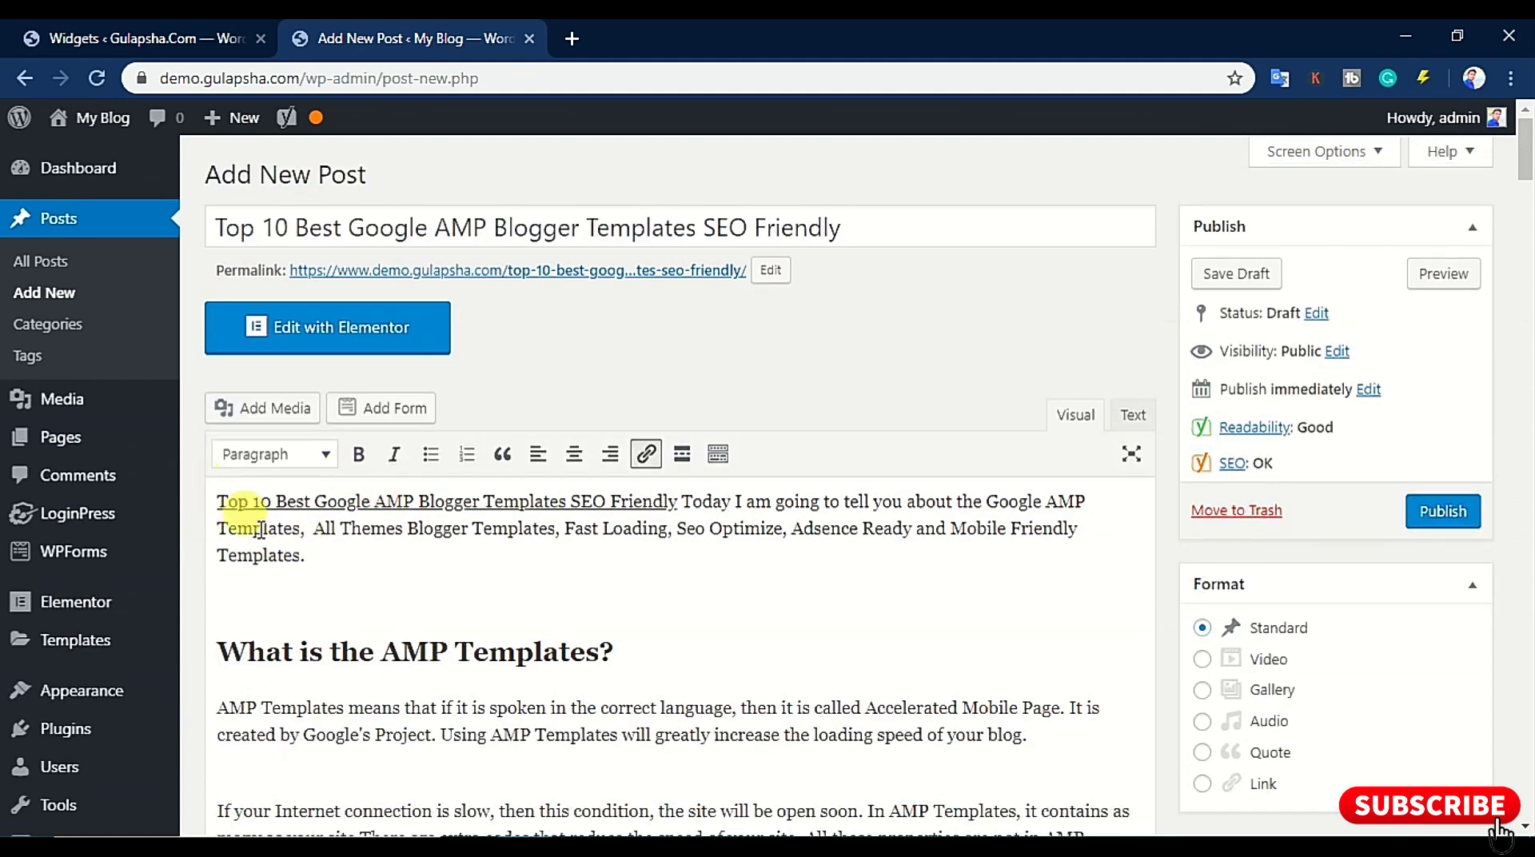
click(304, 562)
click(224, 505)
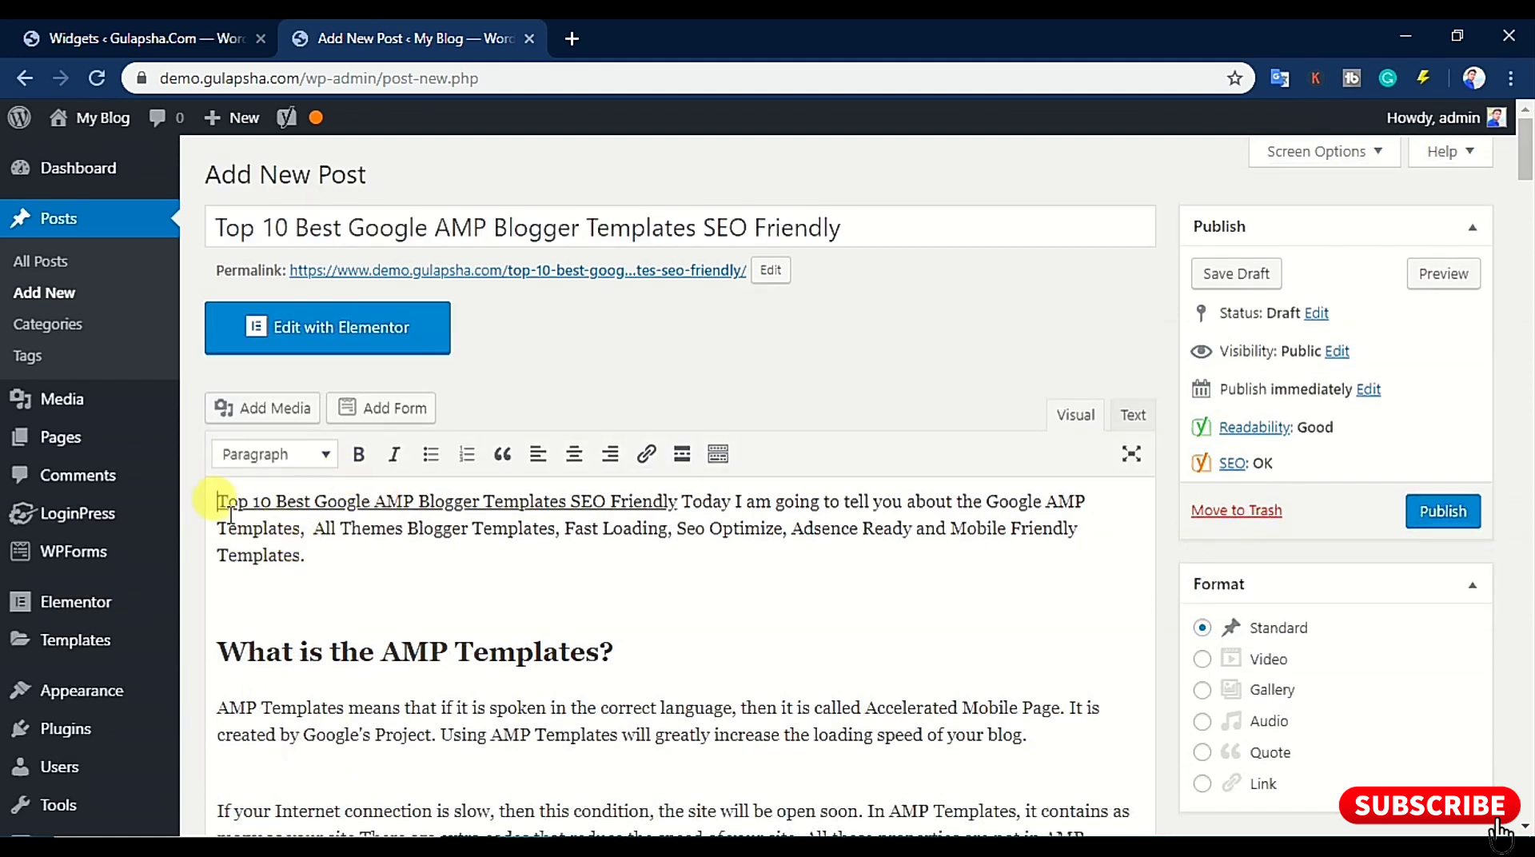
drag(223, 505, 308, 559)
key(ctrl+c)
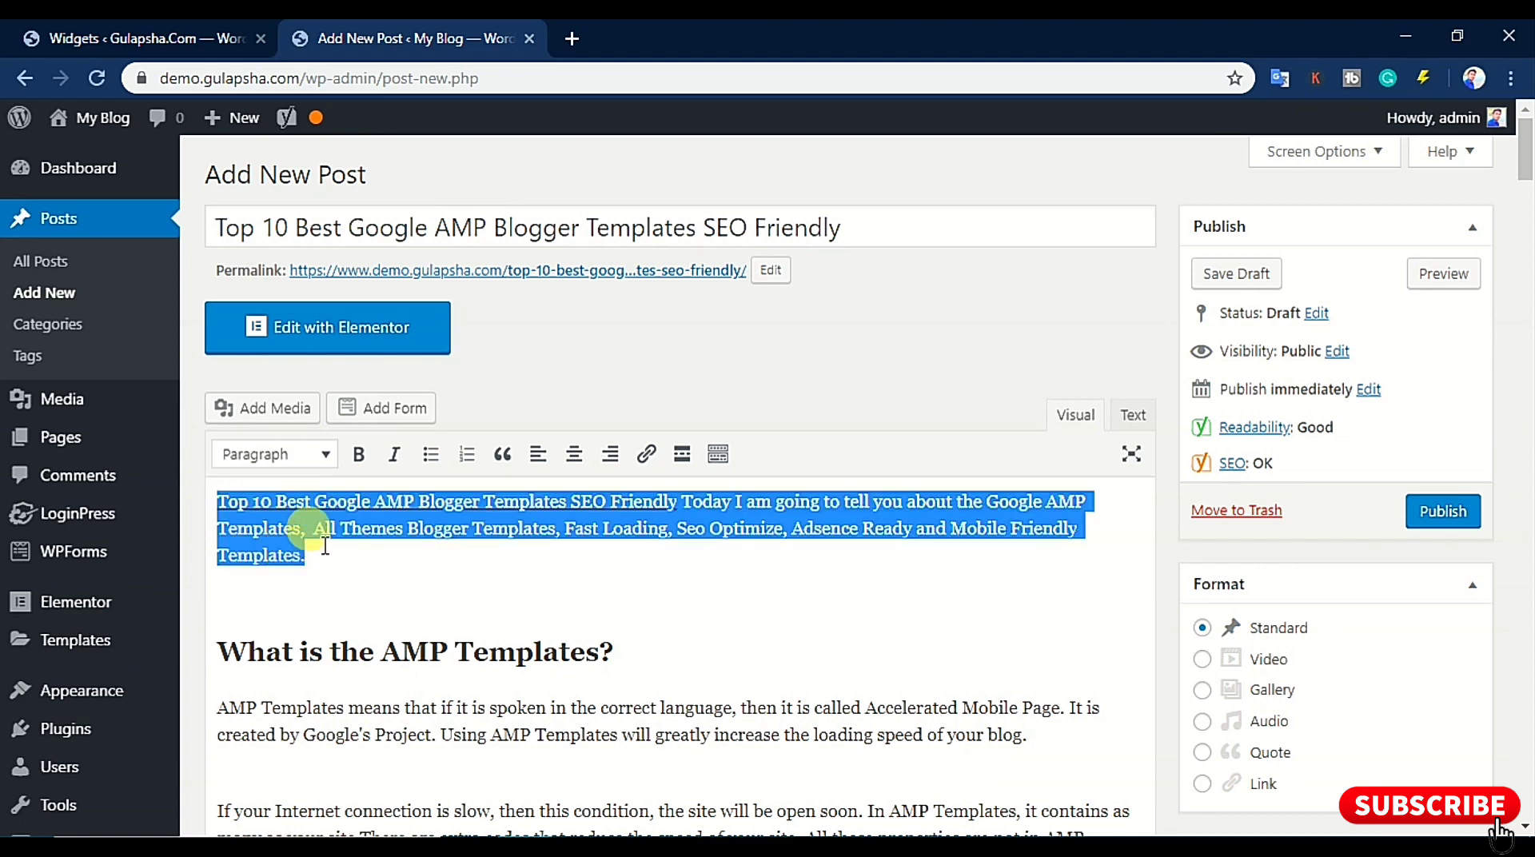
Open the Yoast SEO snippet editor to show the SEO title, slug and meta description fields
click(439, 652)
scroll(543, 598, down, 10)
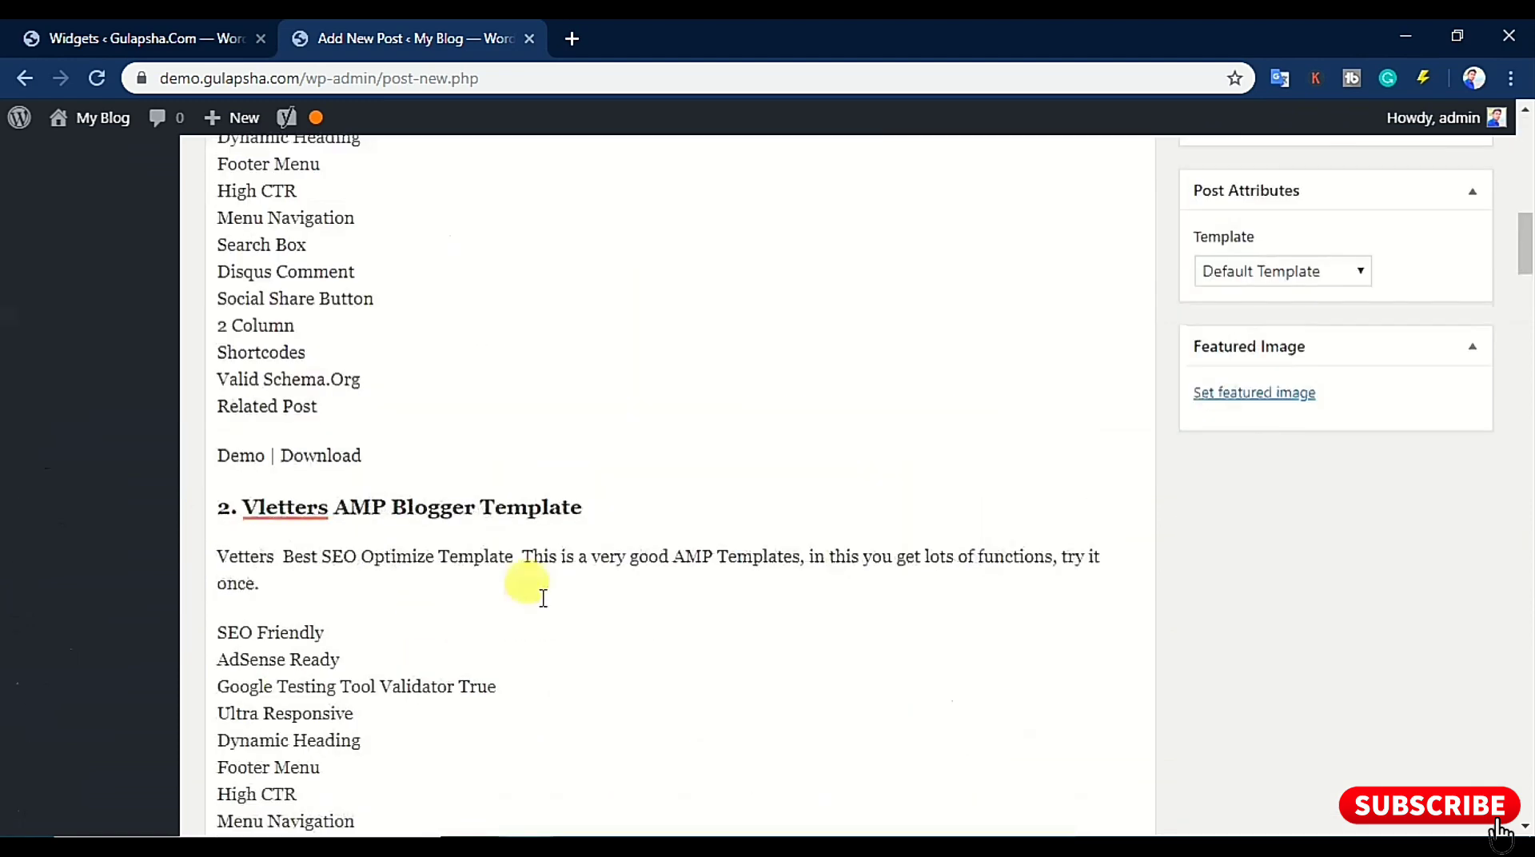
scroll(539, 604, down, 15)
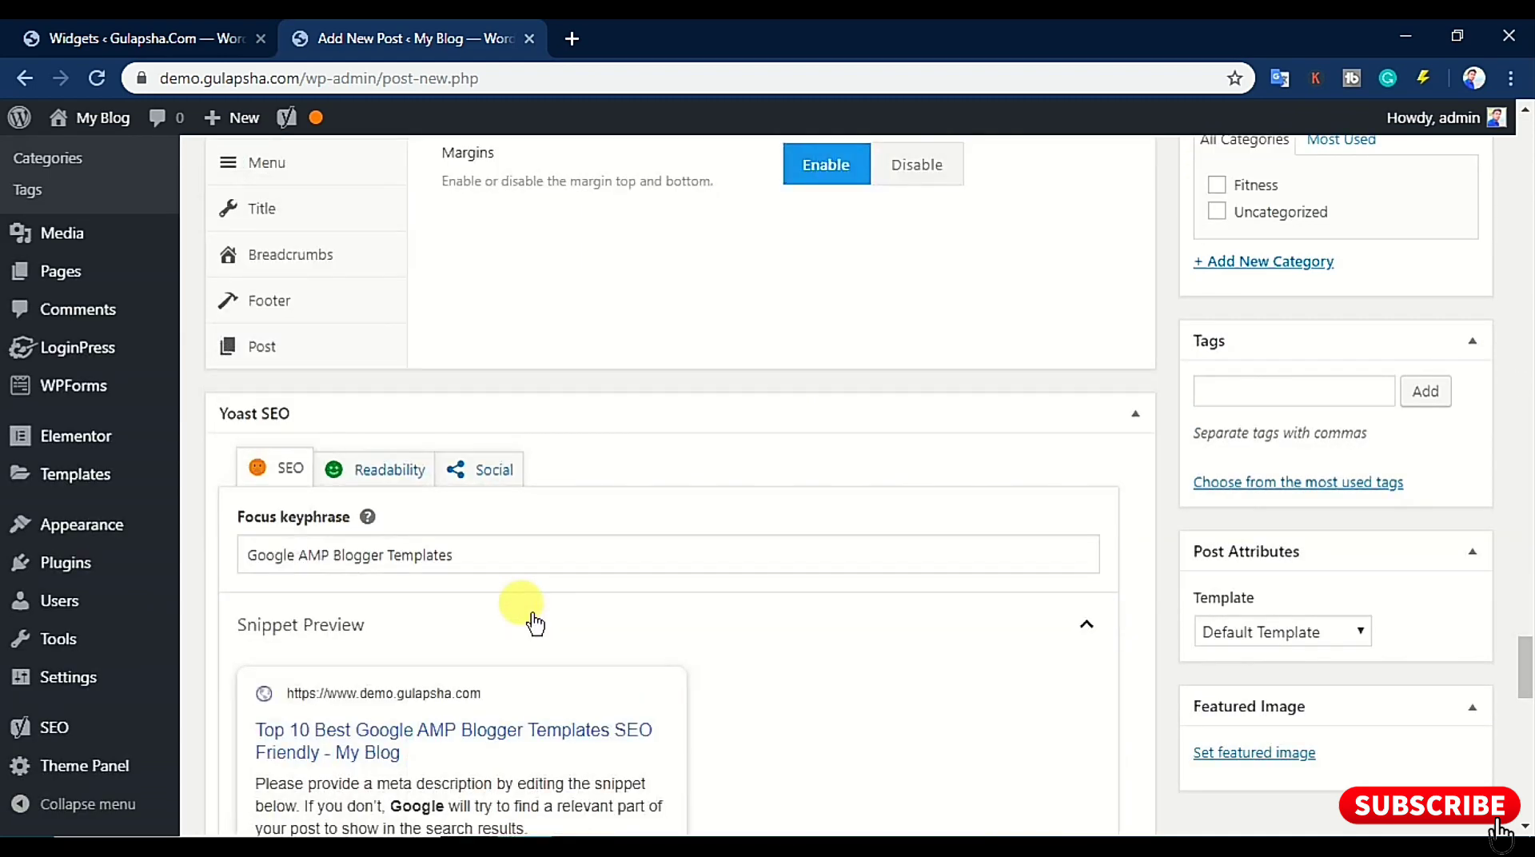
scroll(534, 620, down, 5)
scroll(477, 490, up, 2)
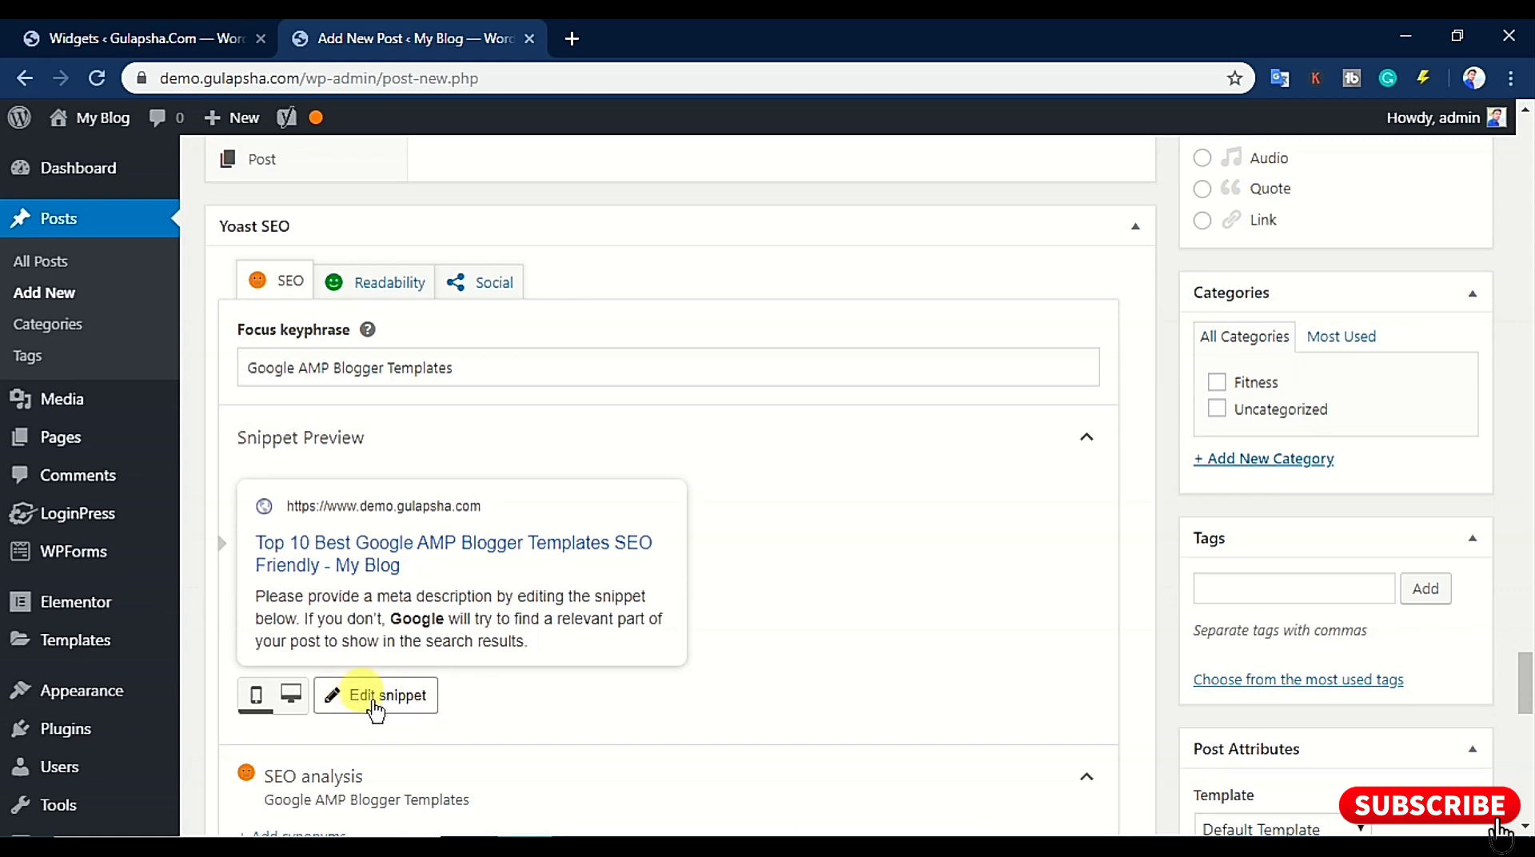
click(516, 527)
scroll(515, 525, down, 5)
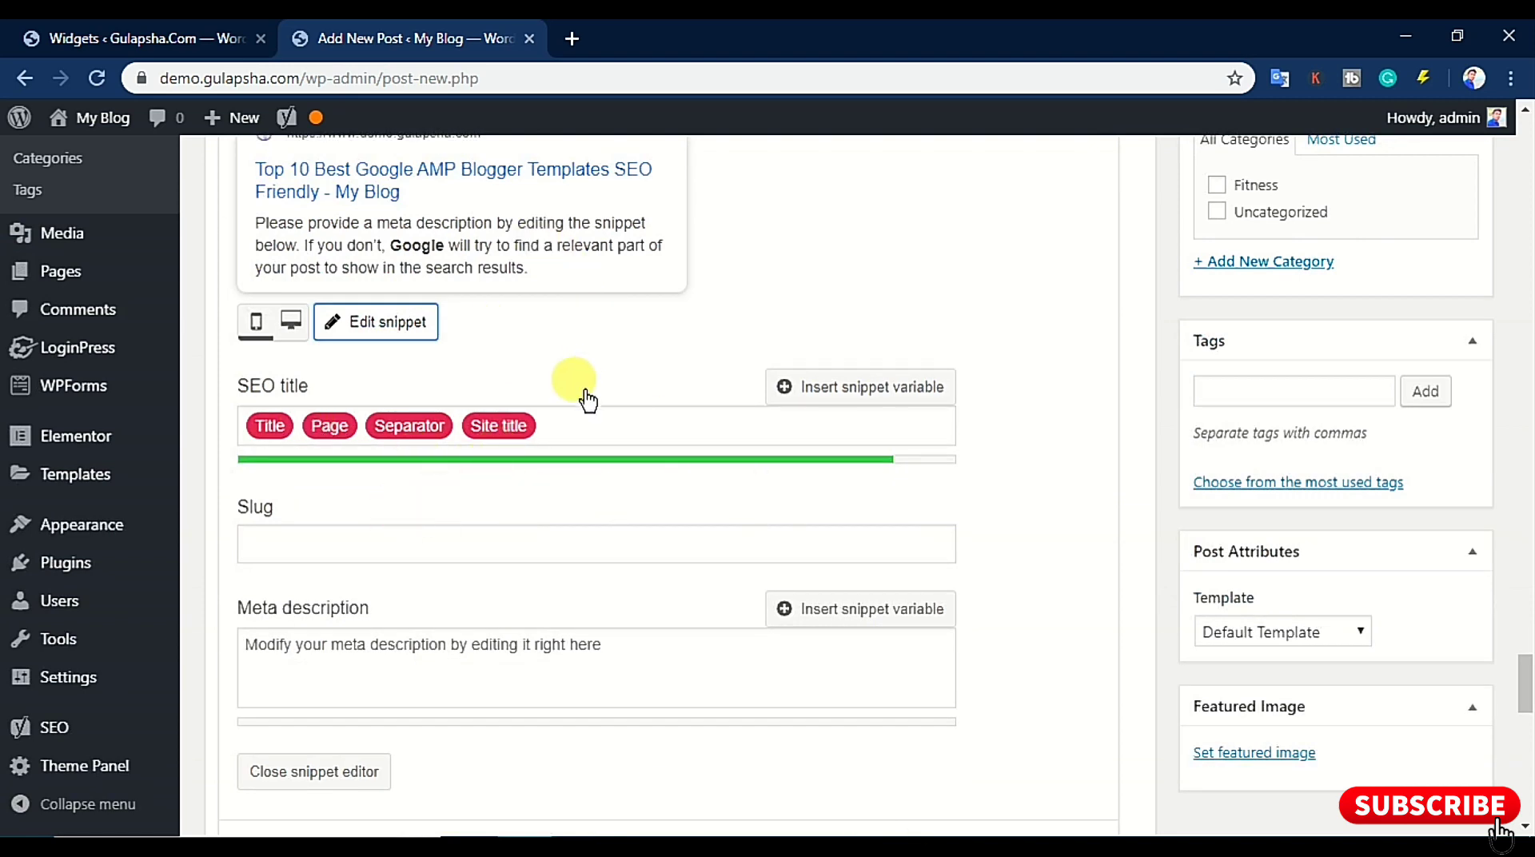
Remove the Site title and Separator variables from the SEO title, keeping only Title and Page
click(575, 424)
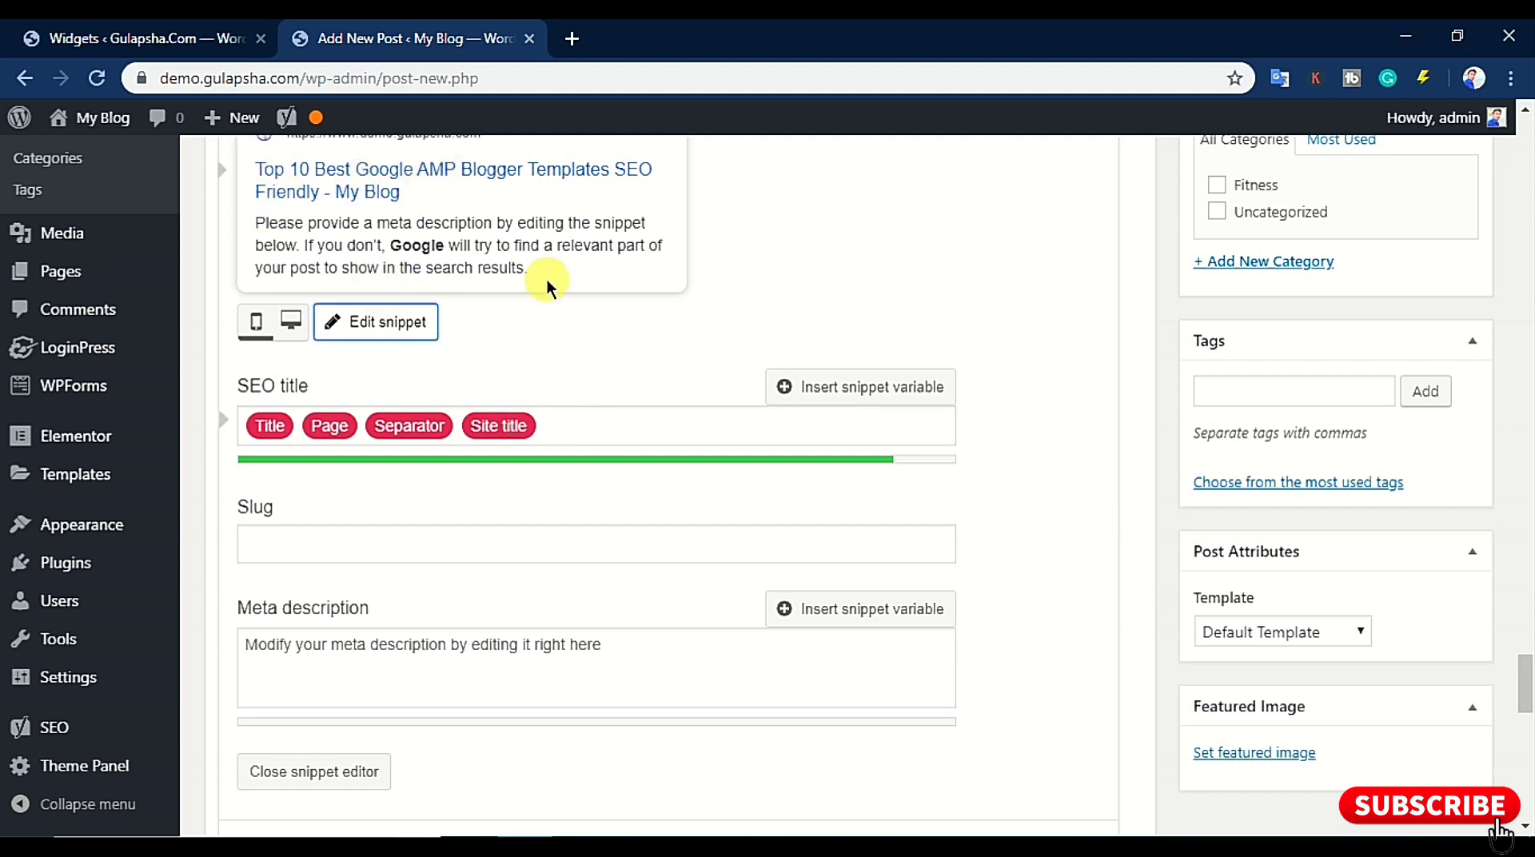
click(577, 423)
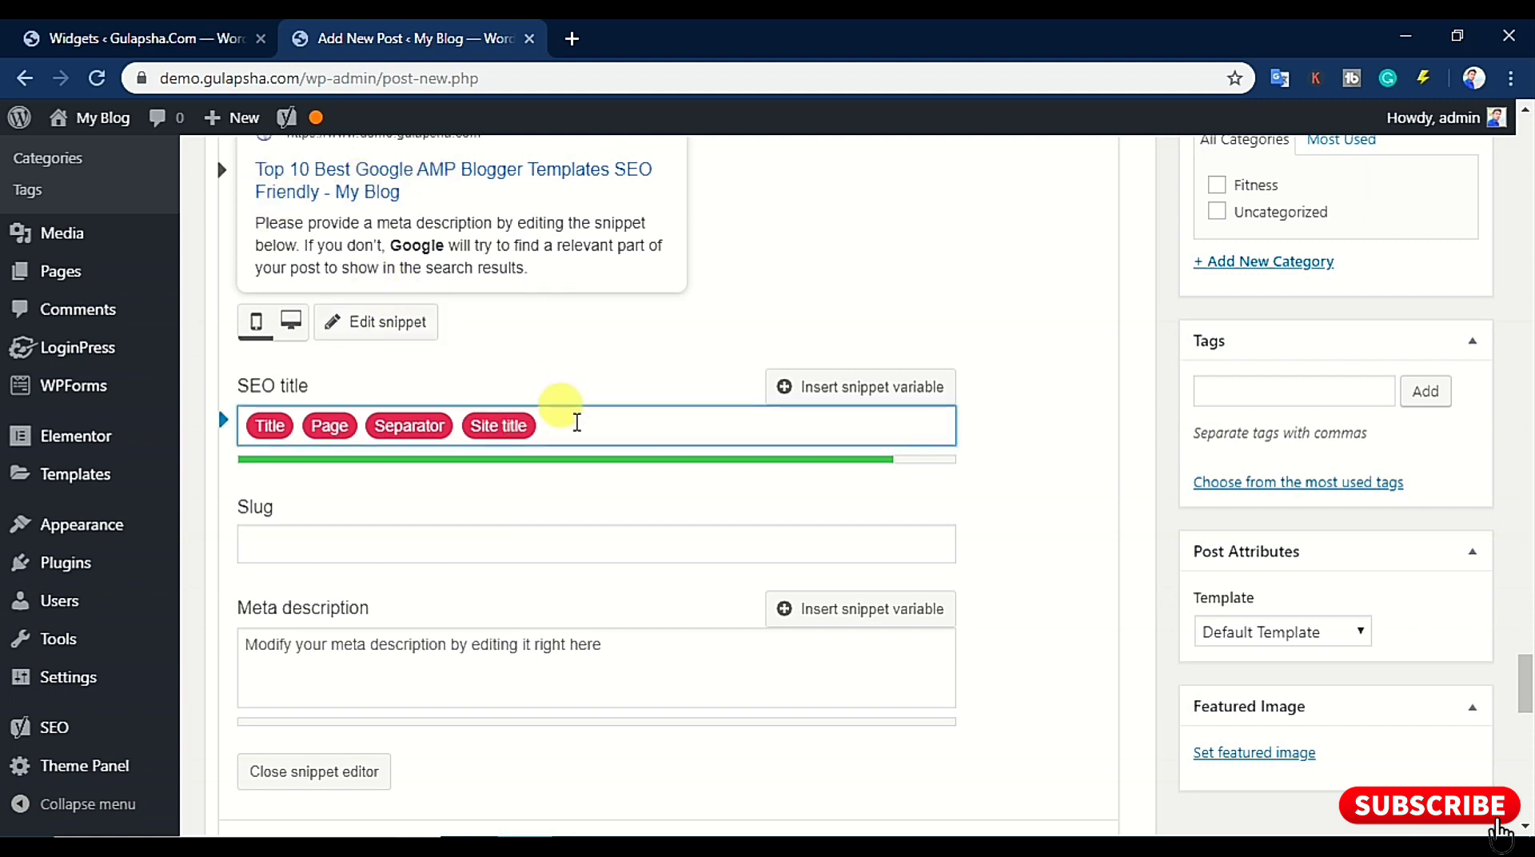
key(BackSpace)
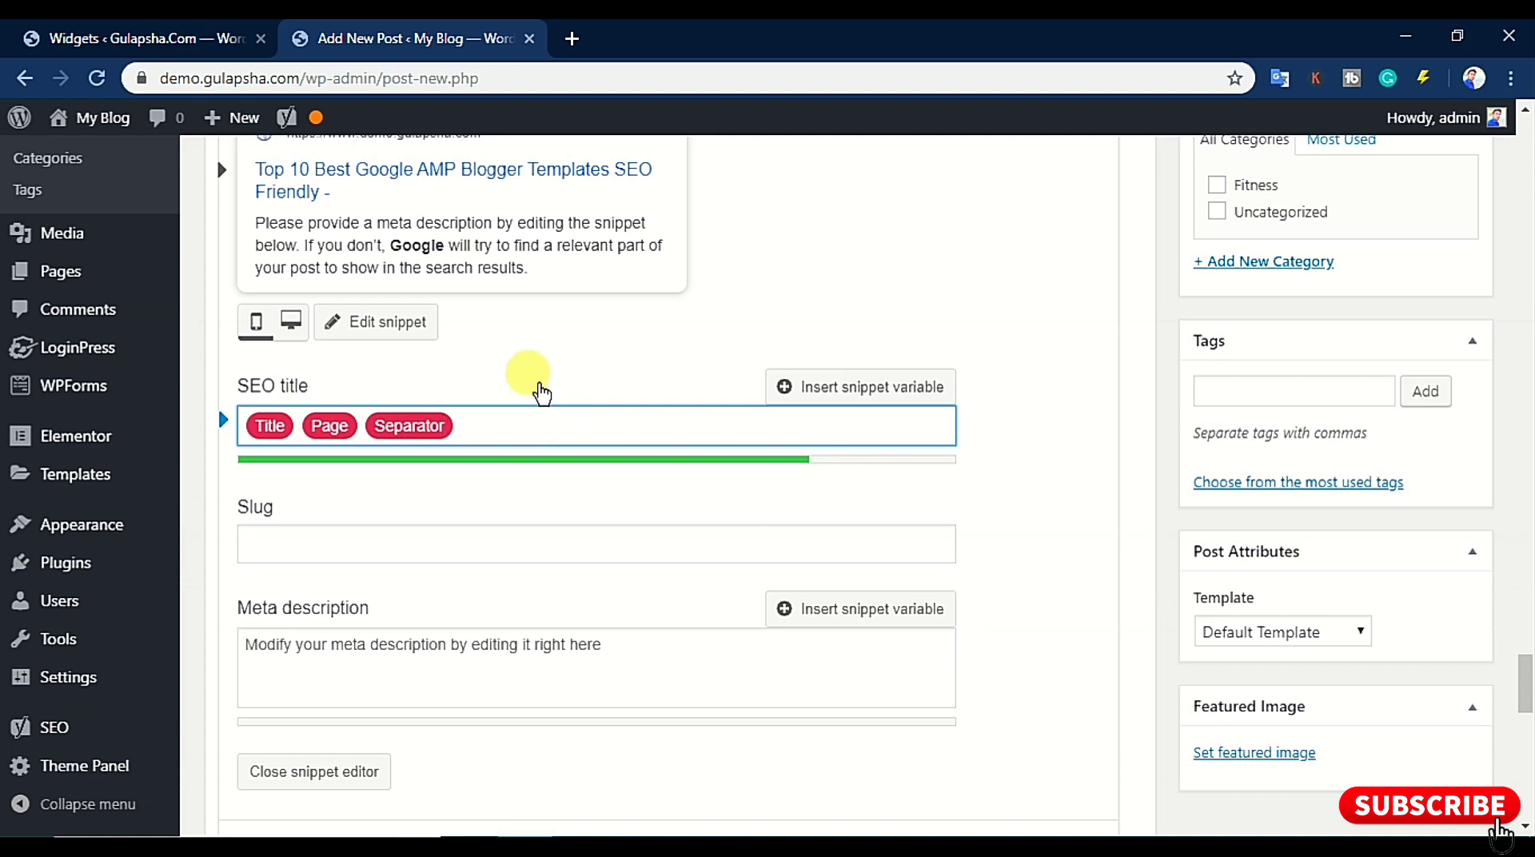
key(BackSpace)
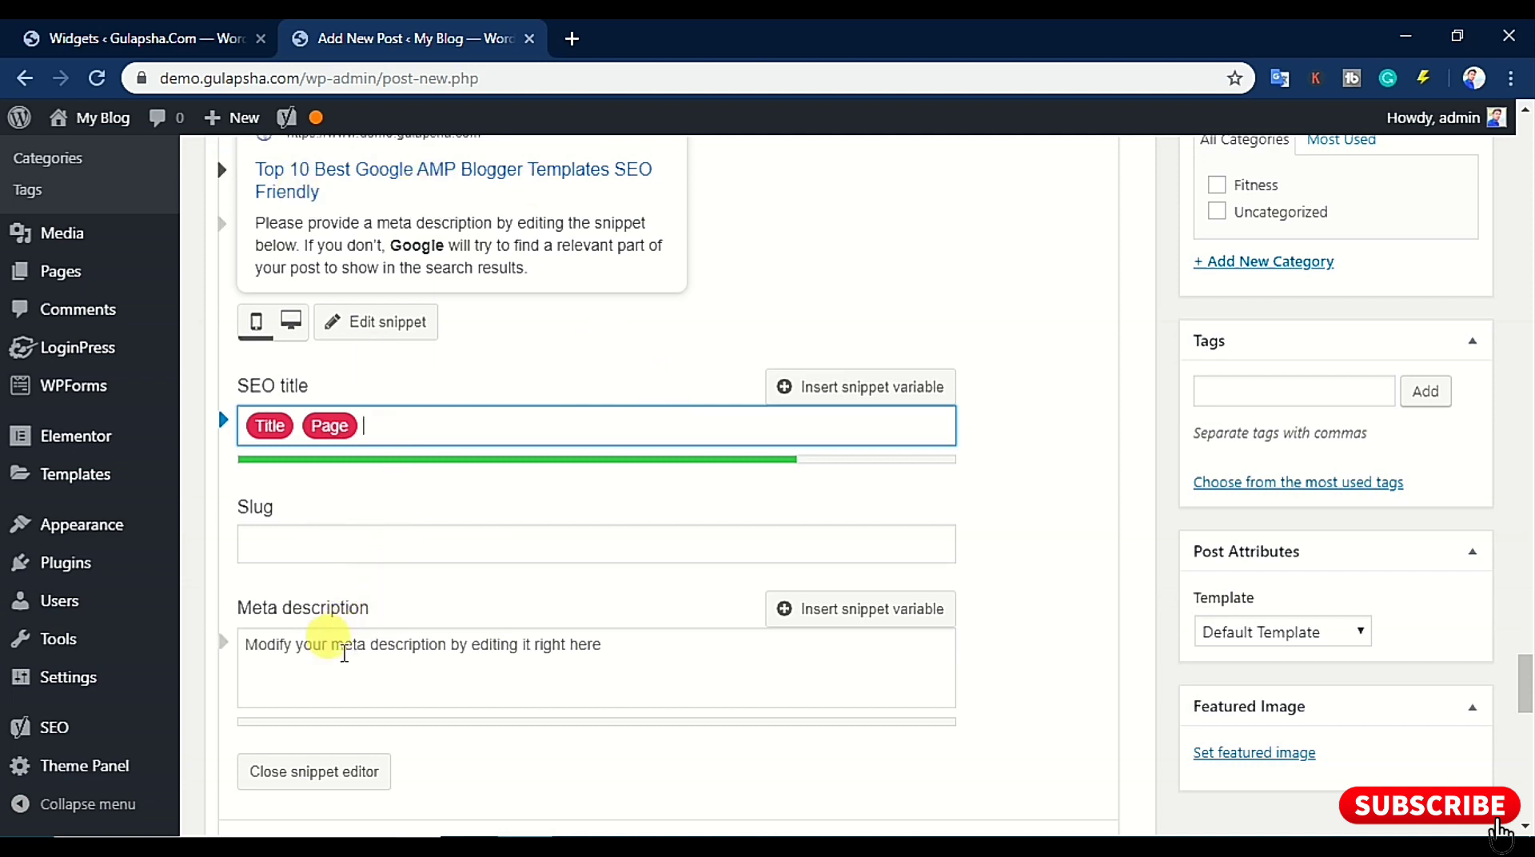
Paste the copied opening paragraph as the meta description and cut its ending back to "Fast Loading, Seo Optim"
click(398, 686)
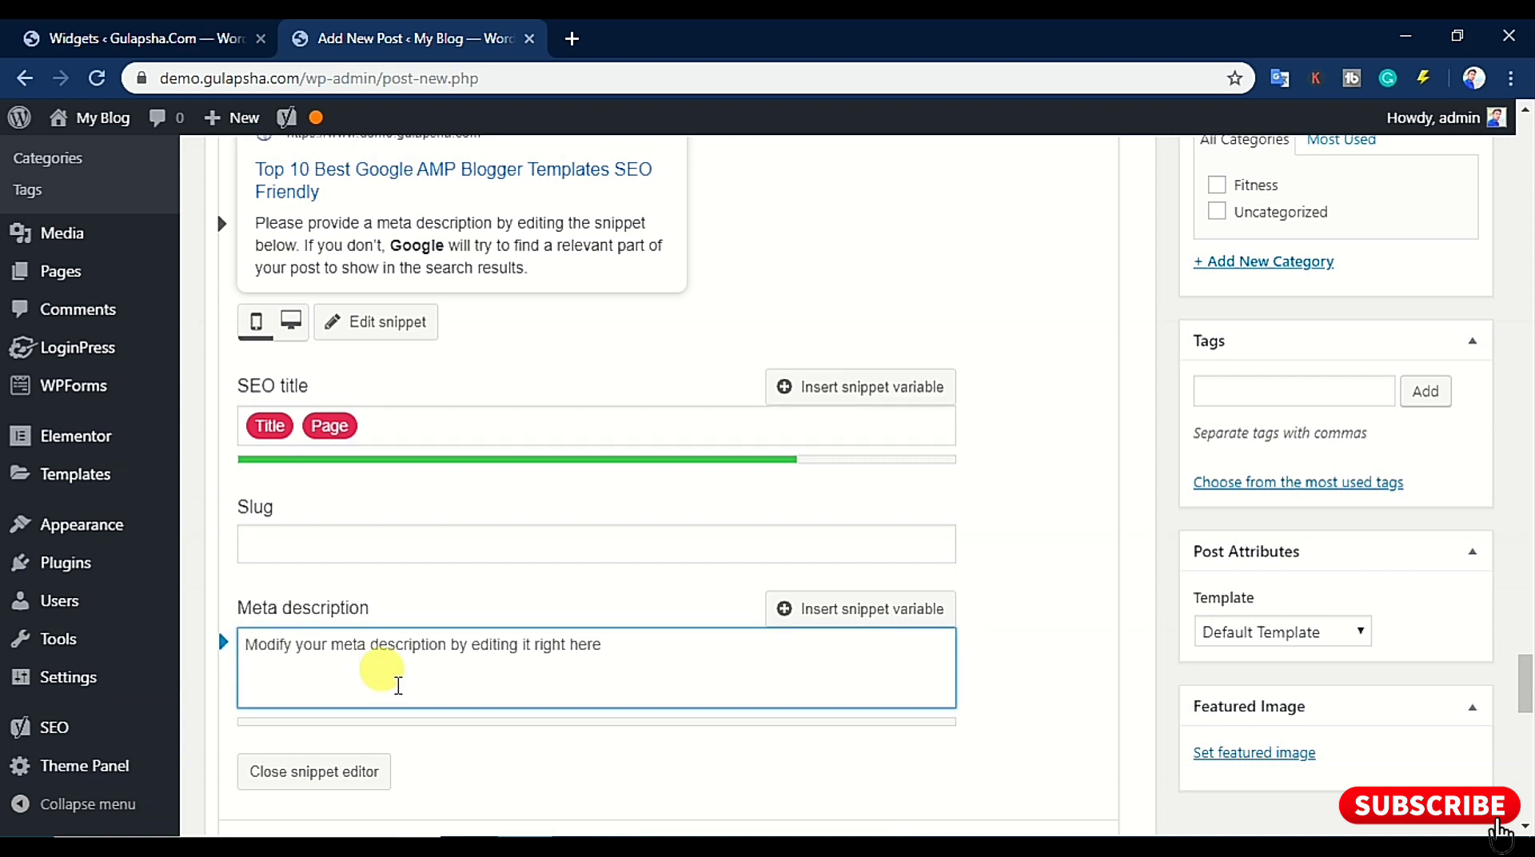
key(ctrl+v)
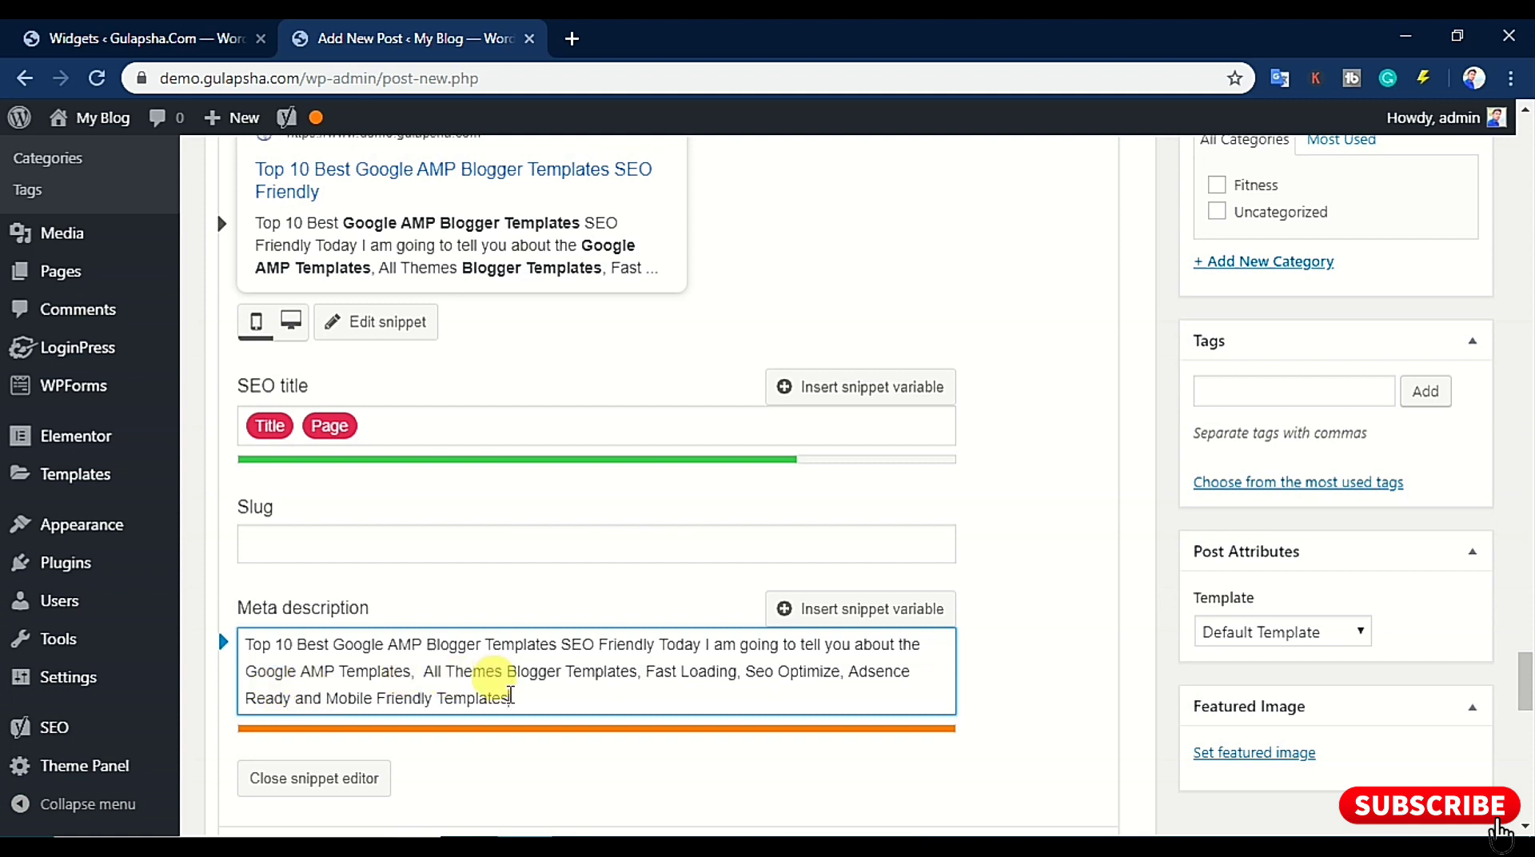
drag(511, 695, 245, 701)
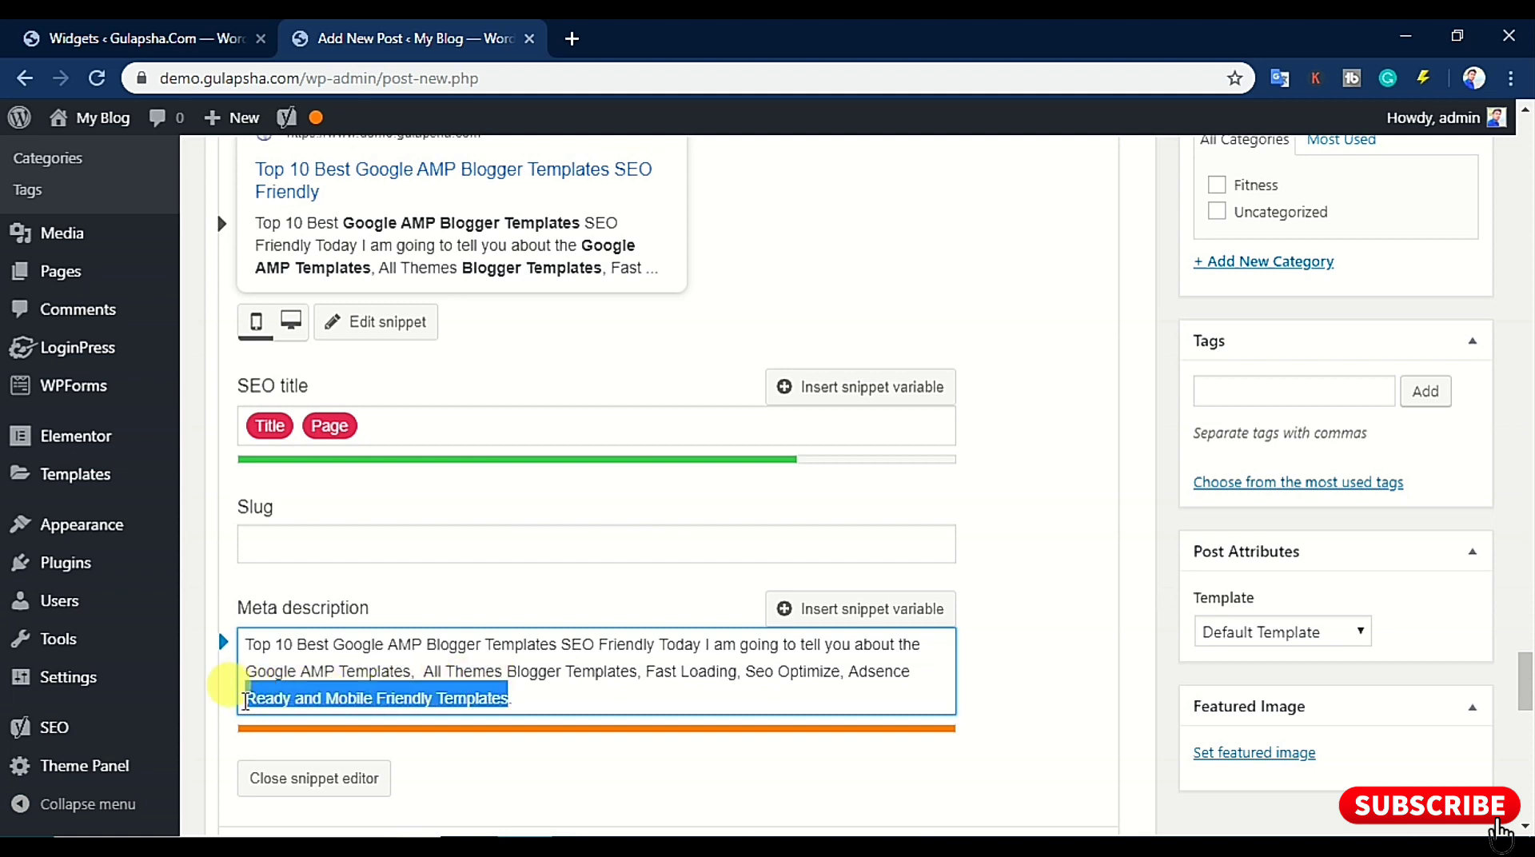
click(244, 702)
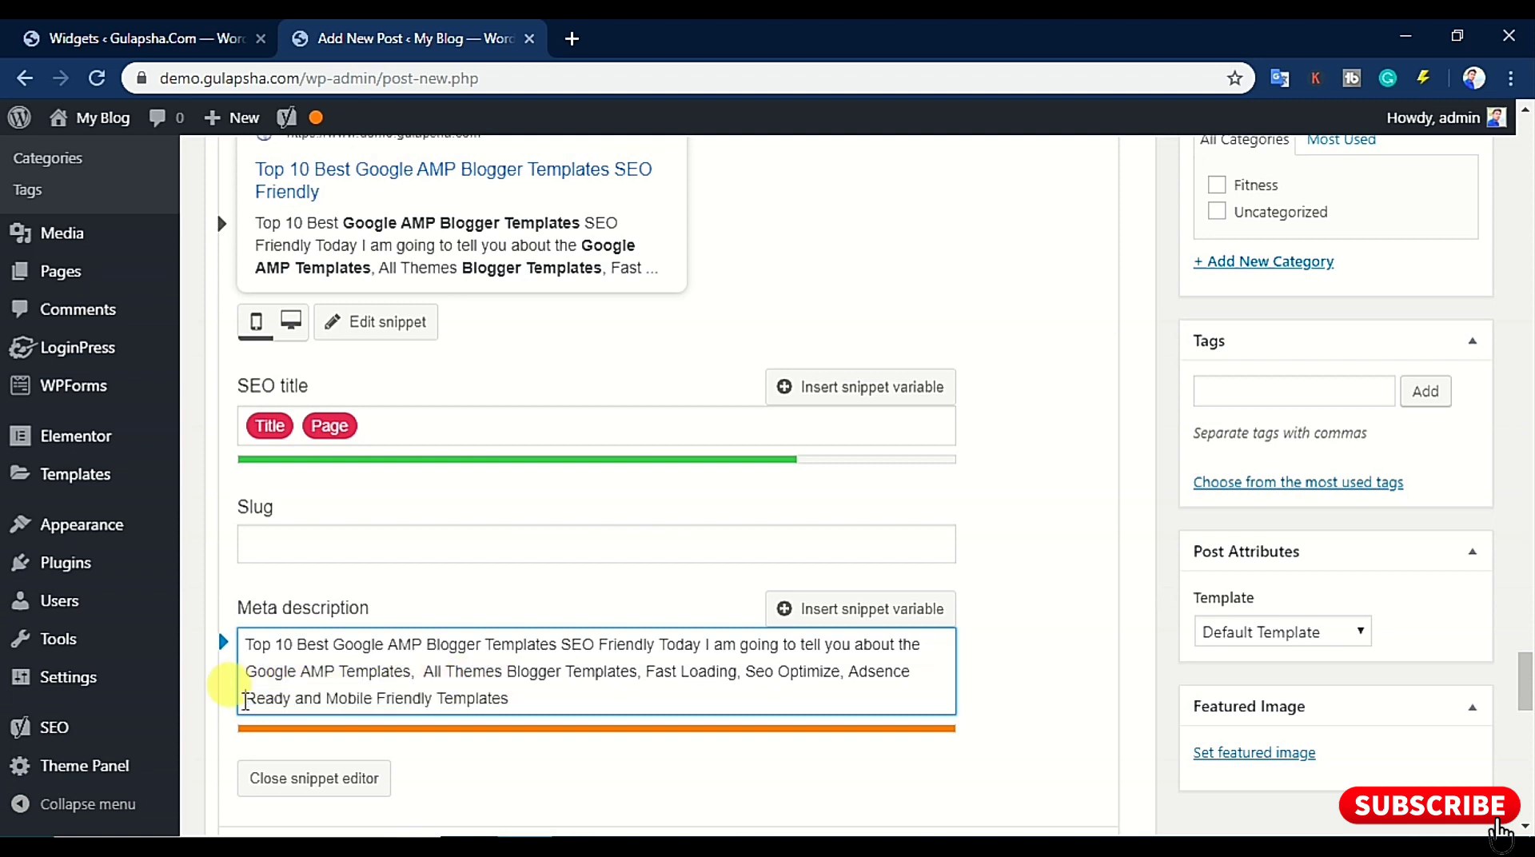
key(shift+End)
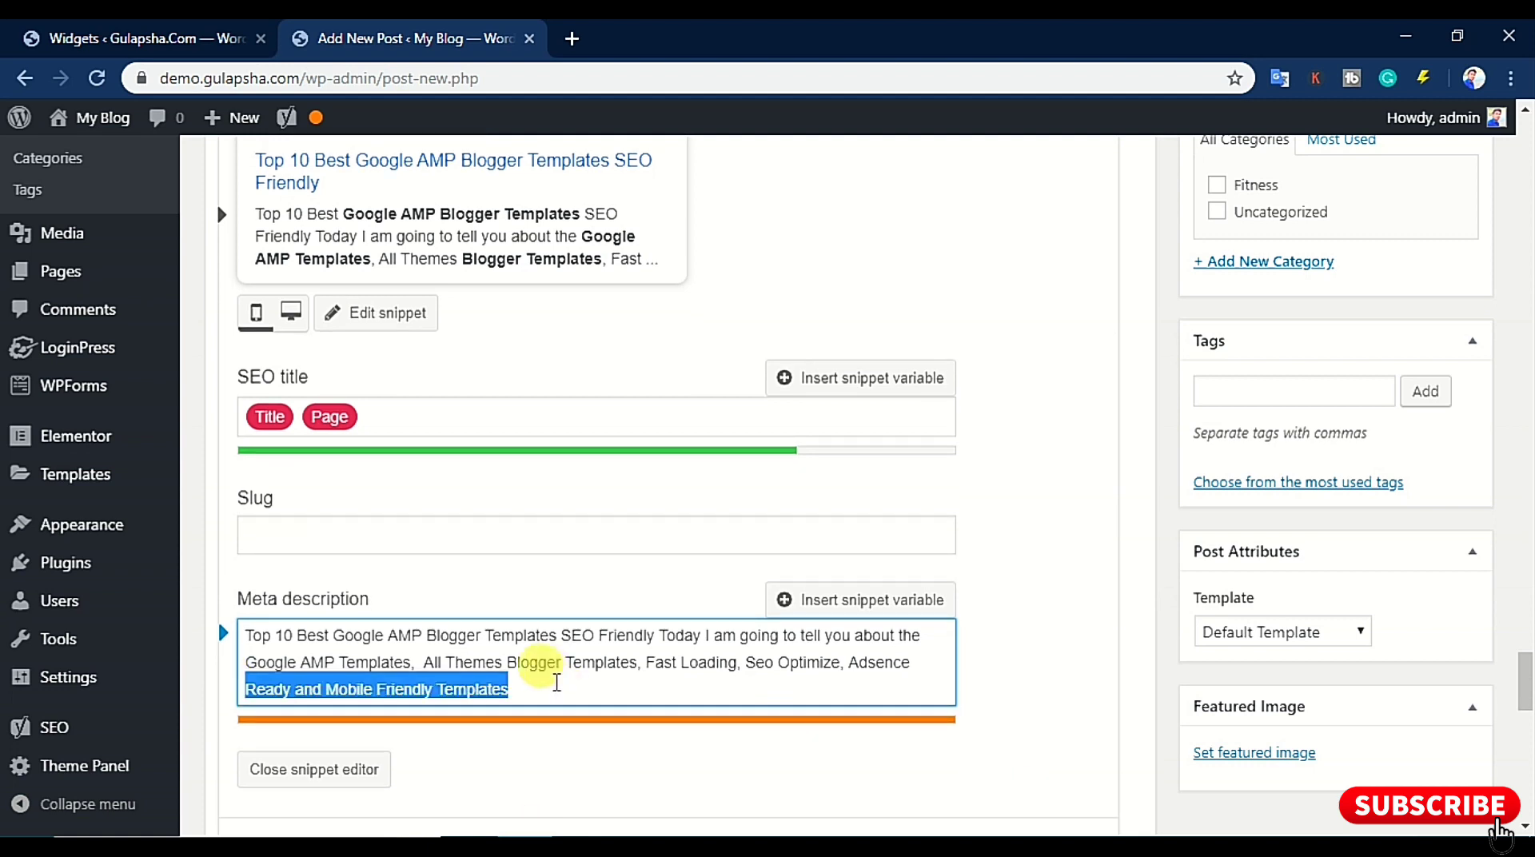
key(BackSpace)
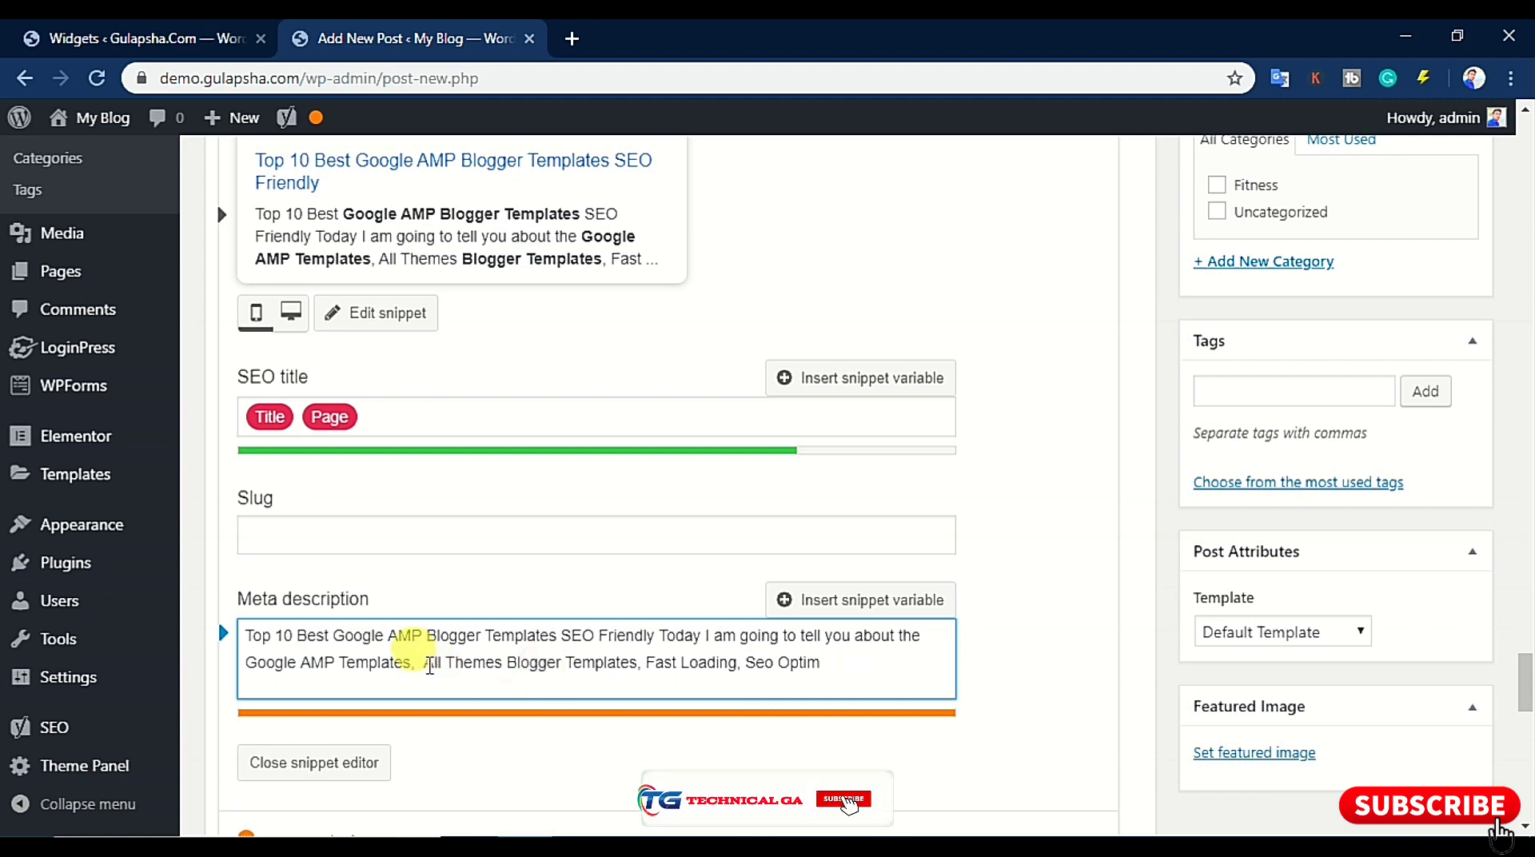
Shorten the meta description to "Top 10 Best Google AMP Blogger Templates SEO Friendly T"
drag(436, 662, 833, 662)
key(BackSpace)
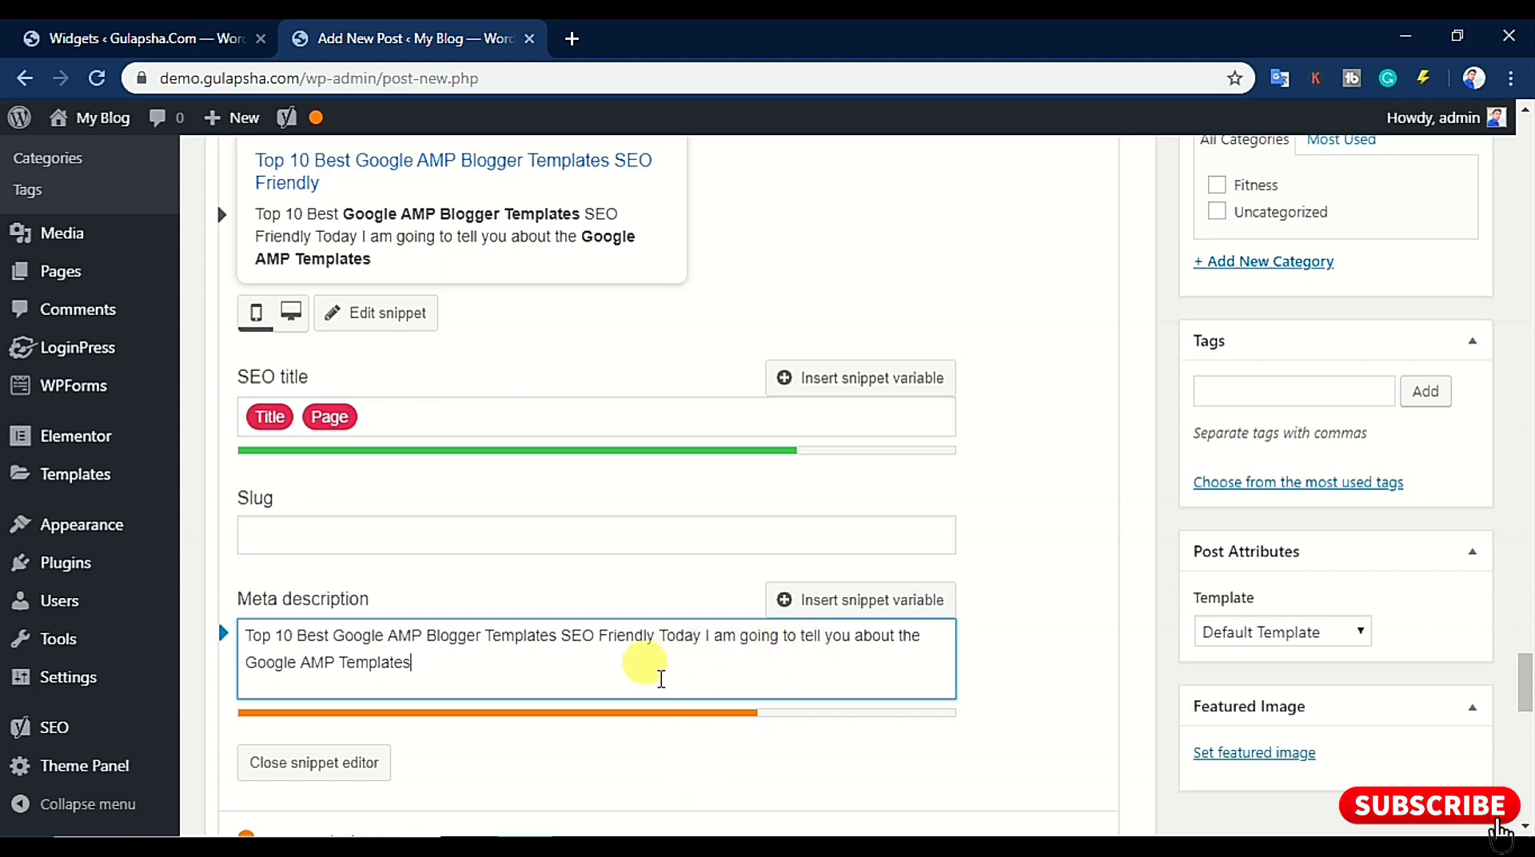
key(BackSpace)
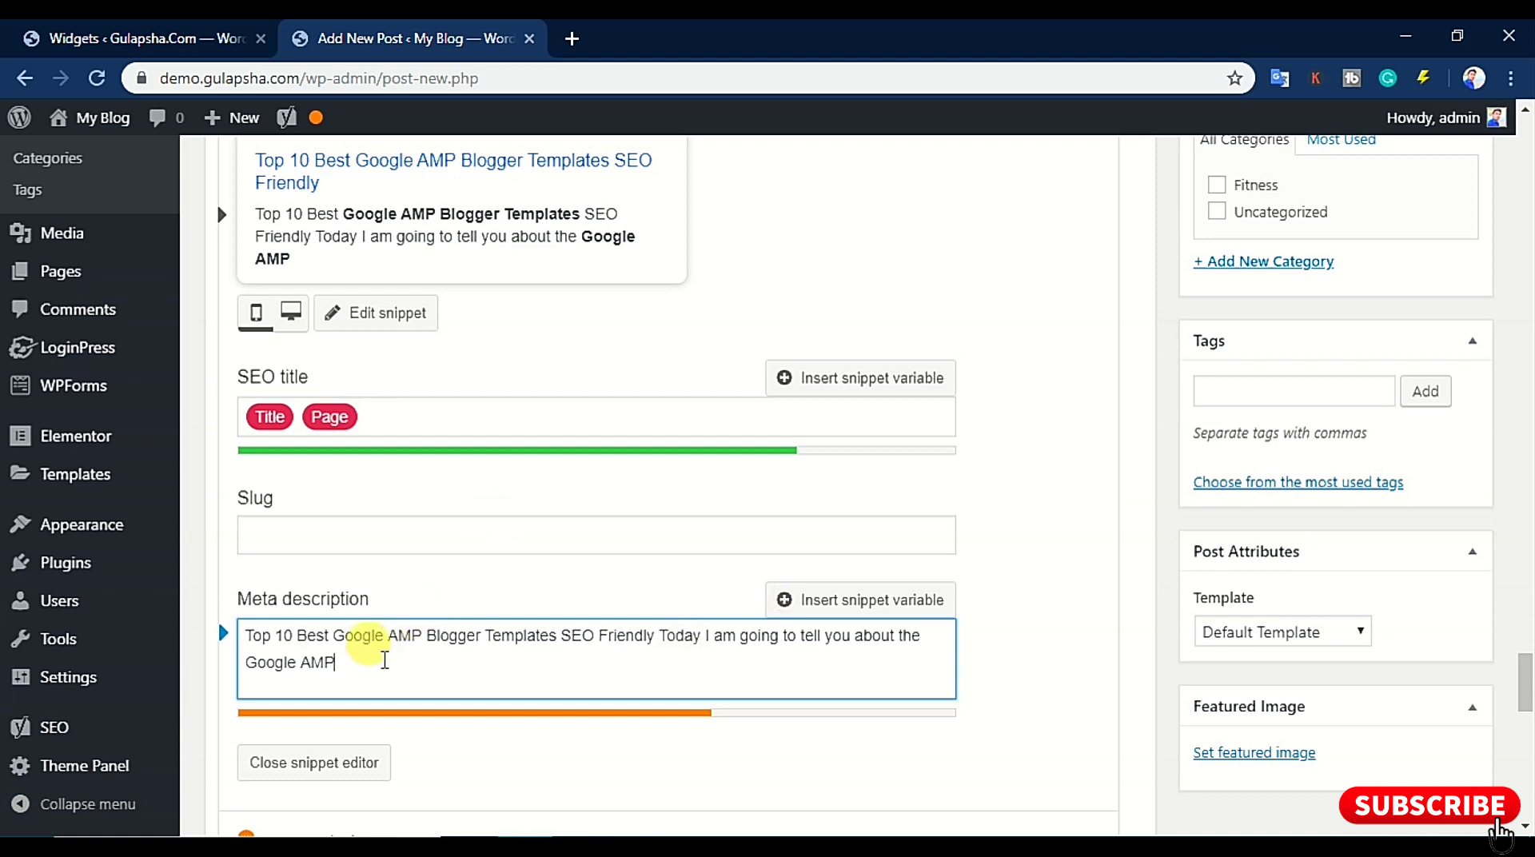
key(BackSpace)
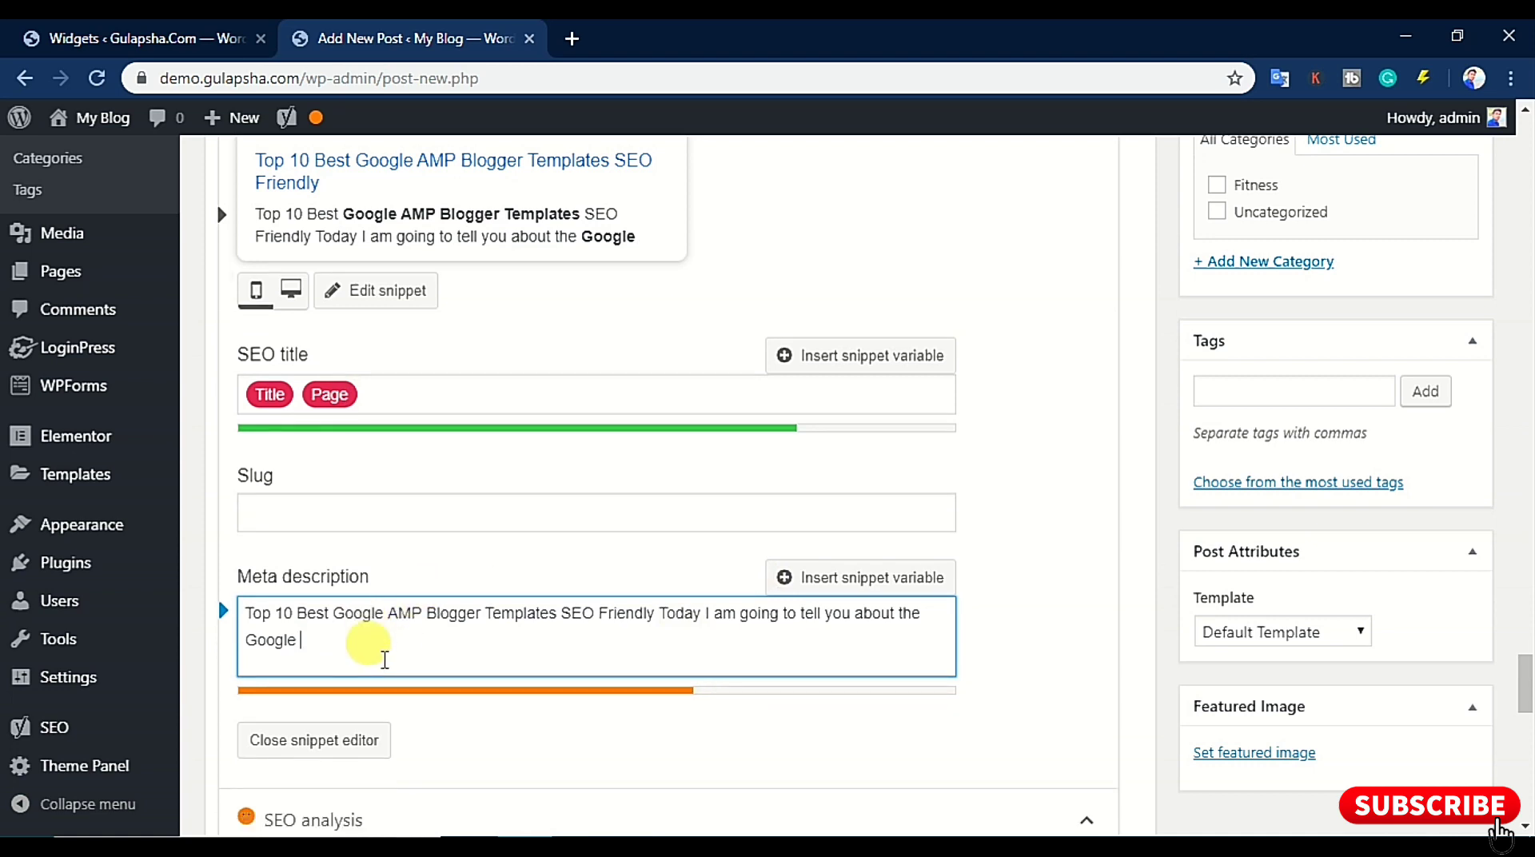
key(ctrl+BackSpace)
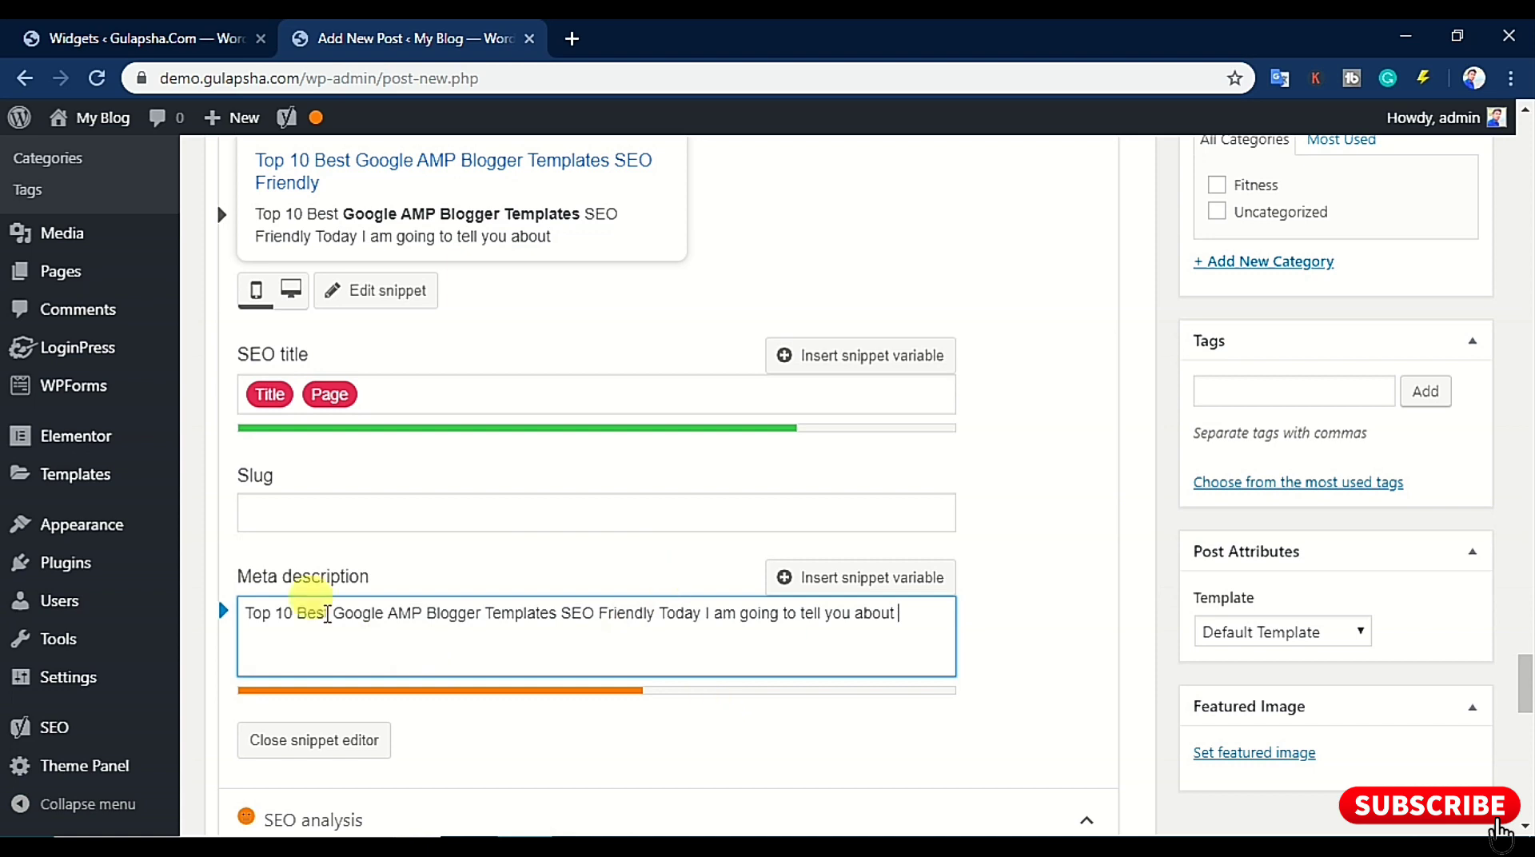
key(BackSpace)
key(BackSpace)
key(BackSpace)
key(BackSpace)
key(BackSpace)
key(BackSpace)
key(BackSpace)
key(BackSpace)
key(BackSpace)
key(BackSpace)
key(BackSpace)
key(BackSpace)
key(BackSpace)
key(BackSpace)
key(BackSpace)
key(BackSpace)
key(BackSpace)
key(BackSpace)
key(BackSpace)
key(BackSpace)
Copy the focus keyphrase "Google AMP Blogger Templates" into the empty slug field
click(391, 510)
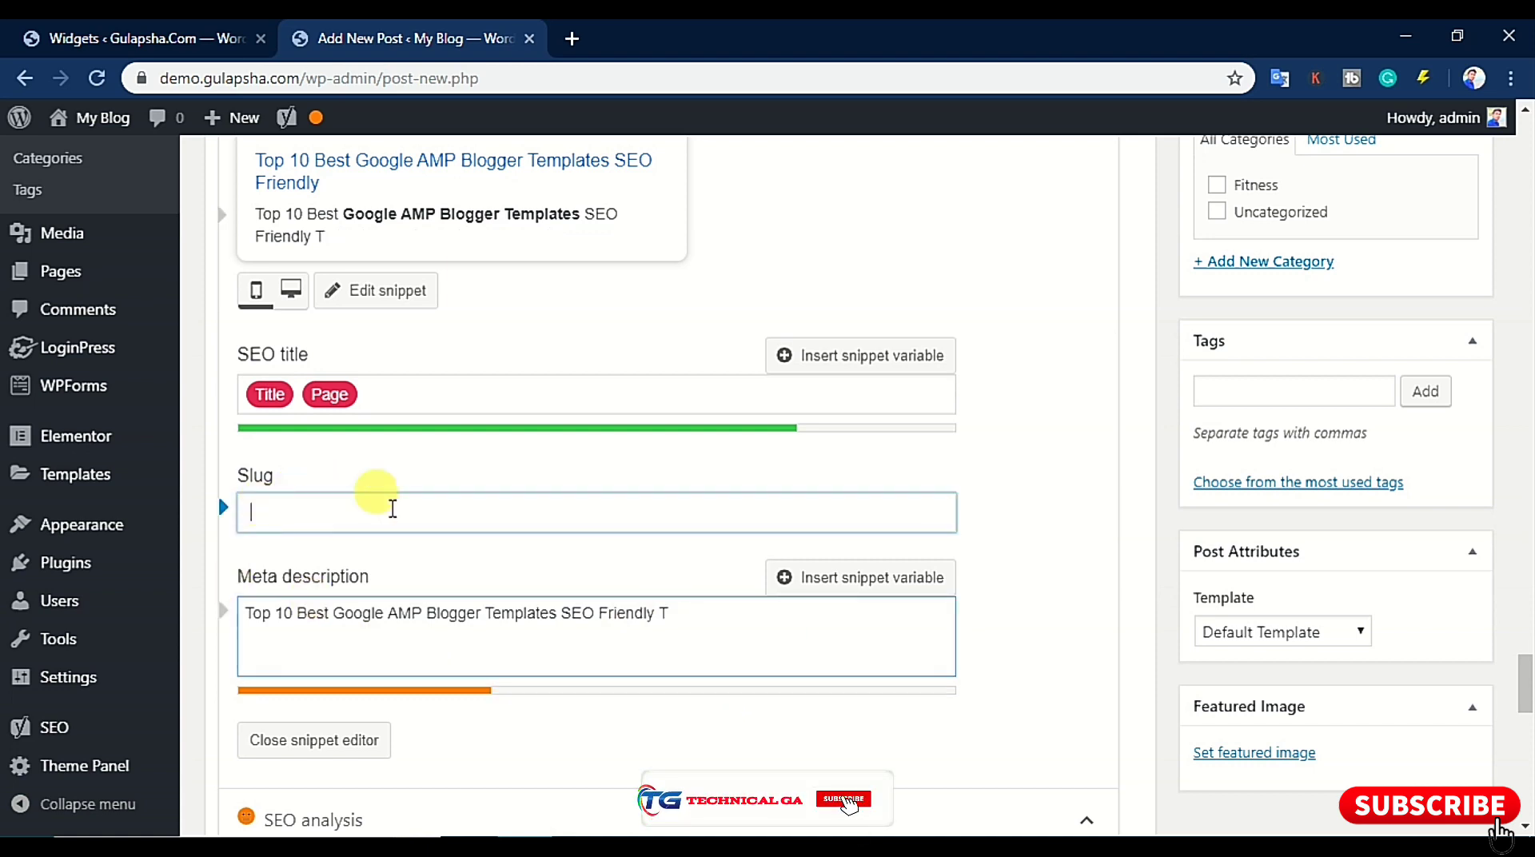
click(477, 527)
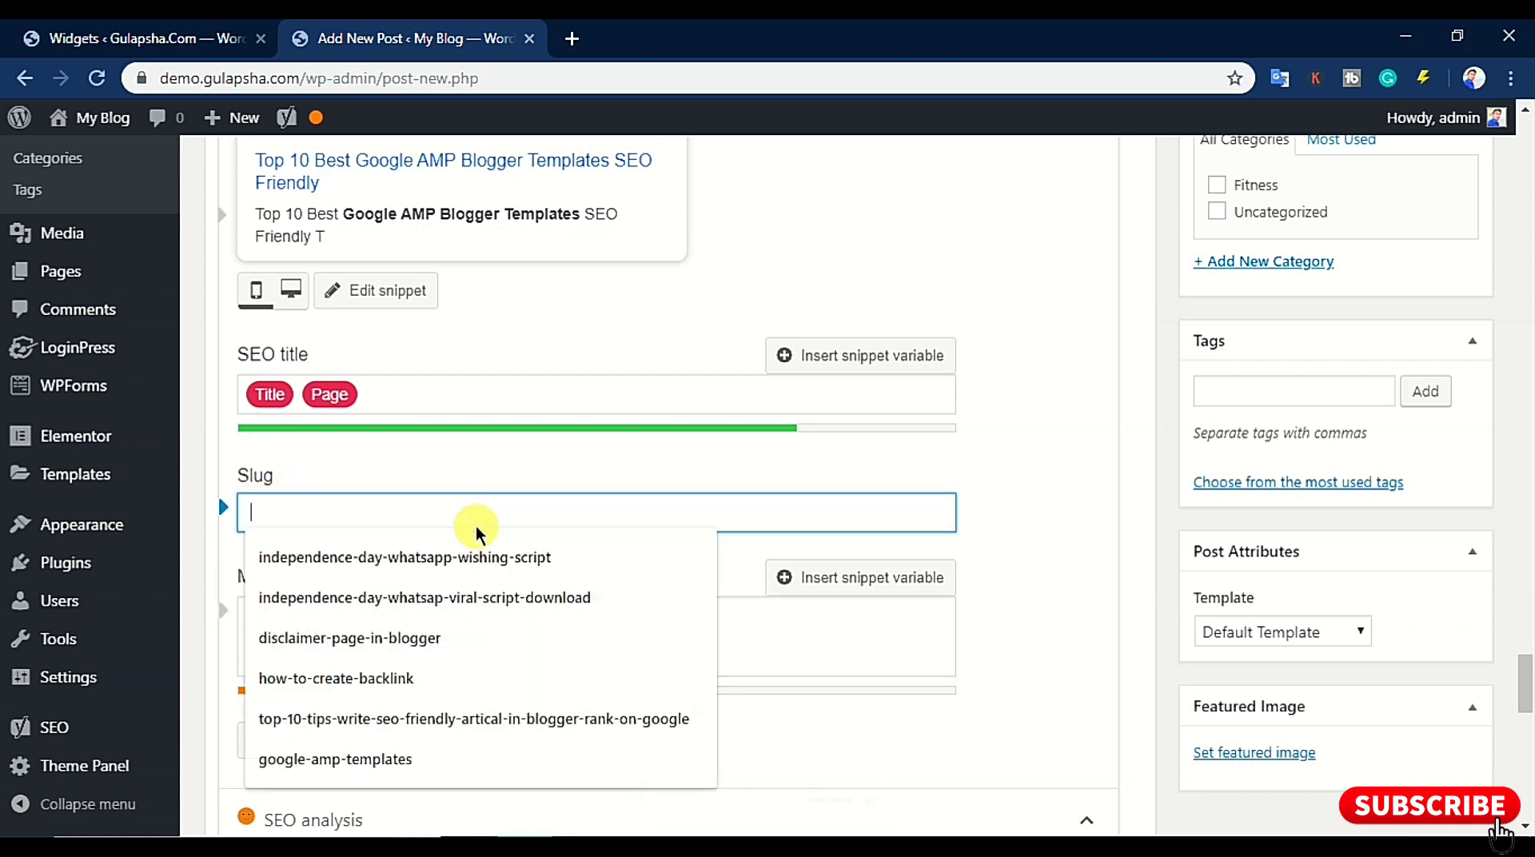
scroll(617, 455, up, 15)
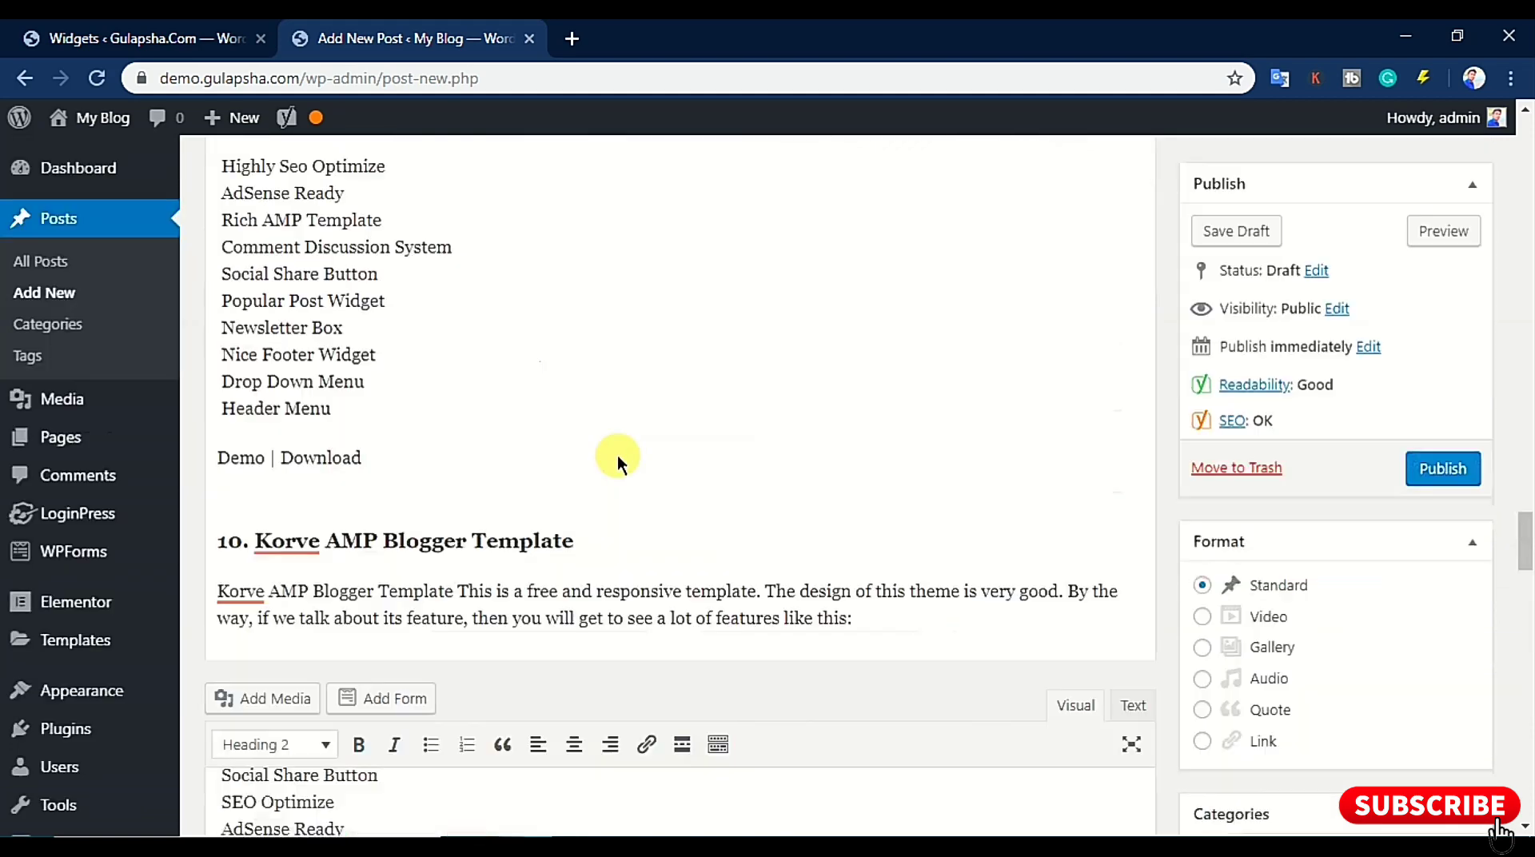
scroll(617, 456, up, 10)
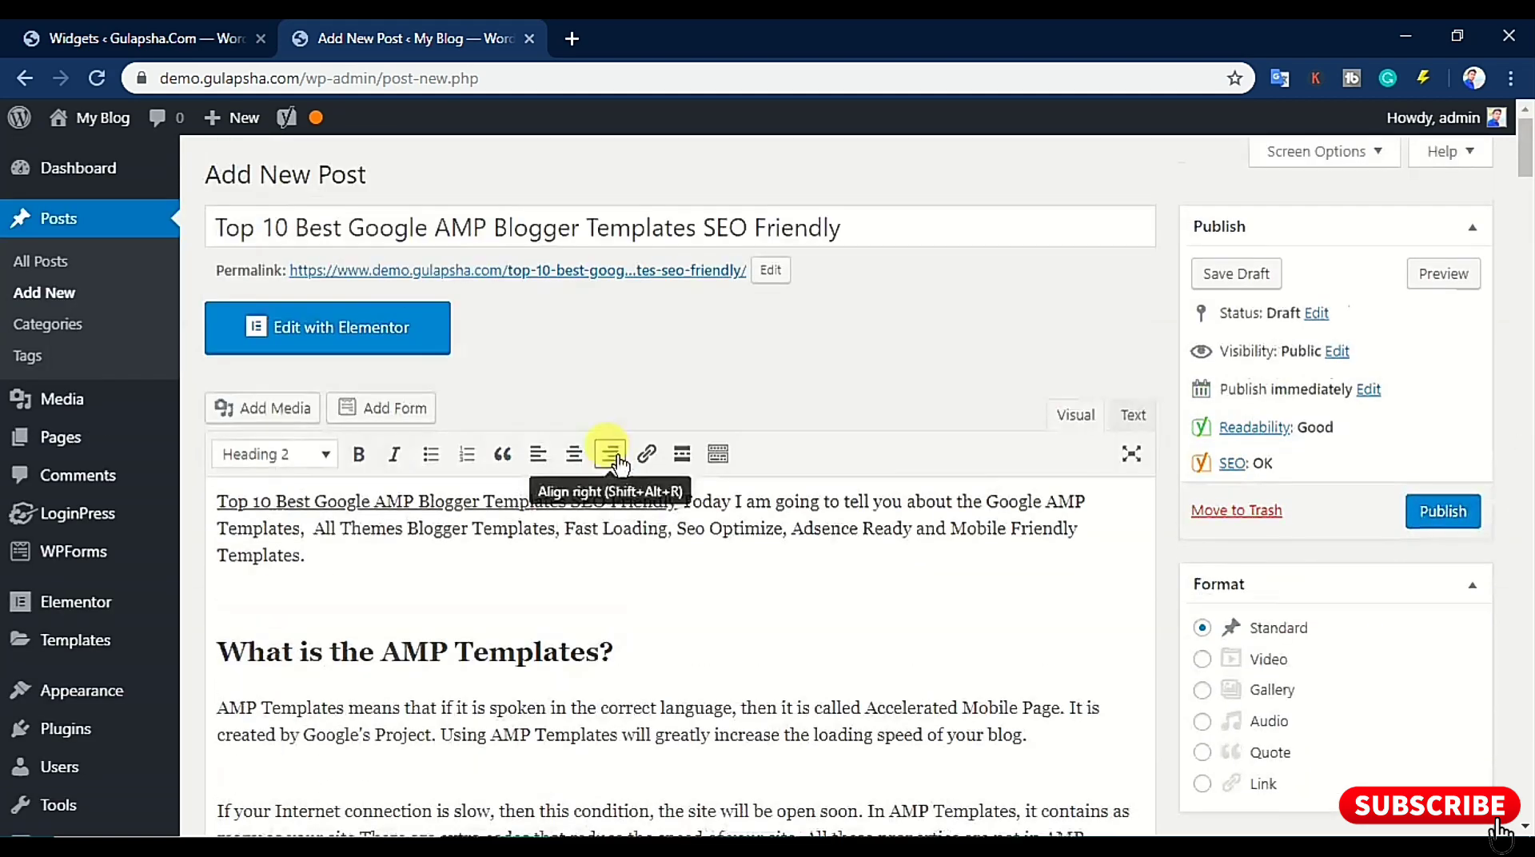
scroll(620, 460, down, 15)
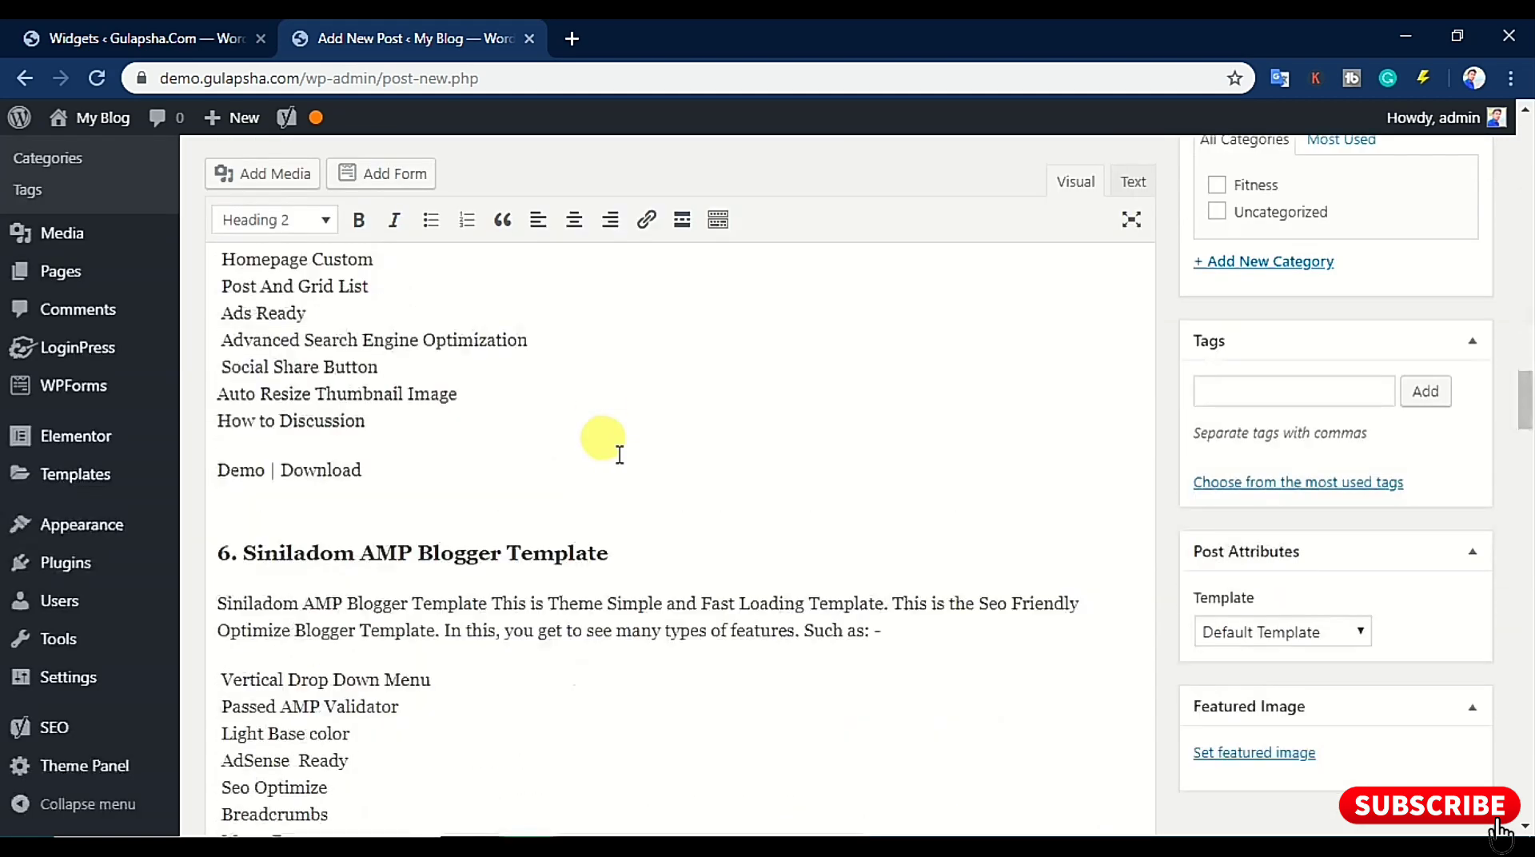
scroll(620, 454, down, 10)
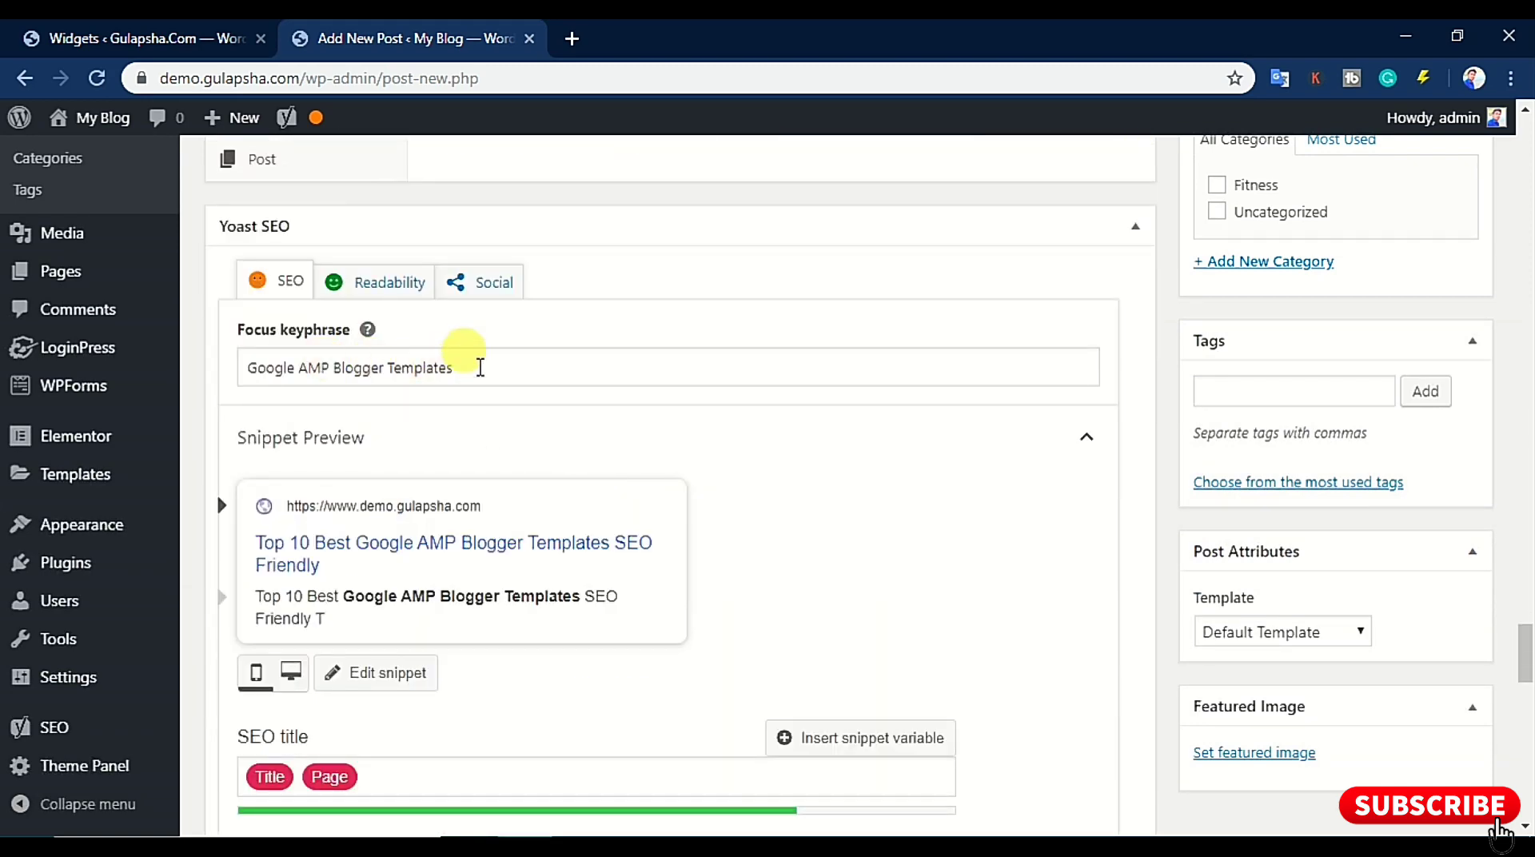
drag(477, 364, 226, 363)
right_click(313, 361)
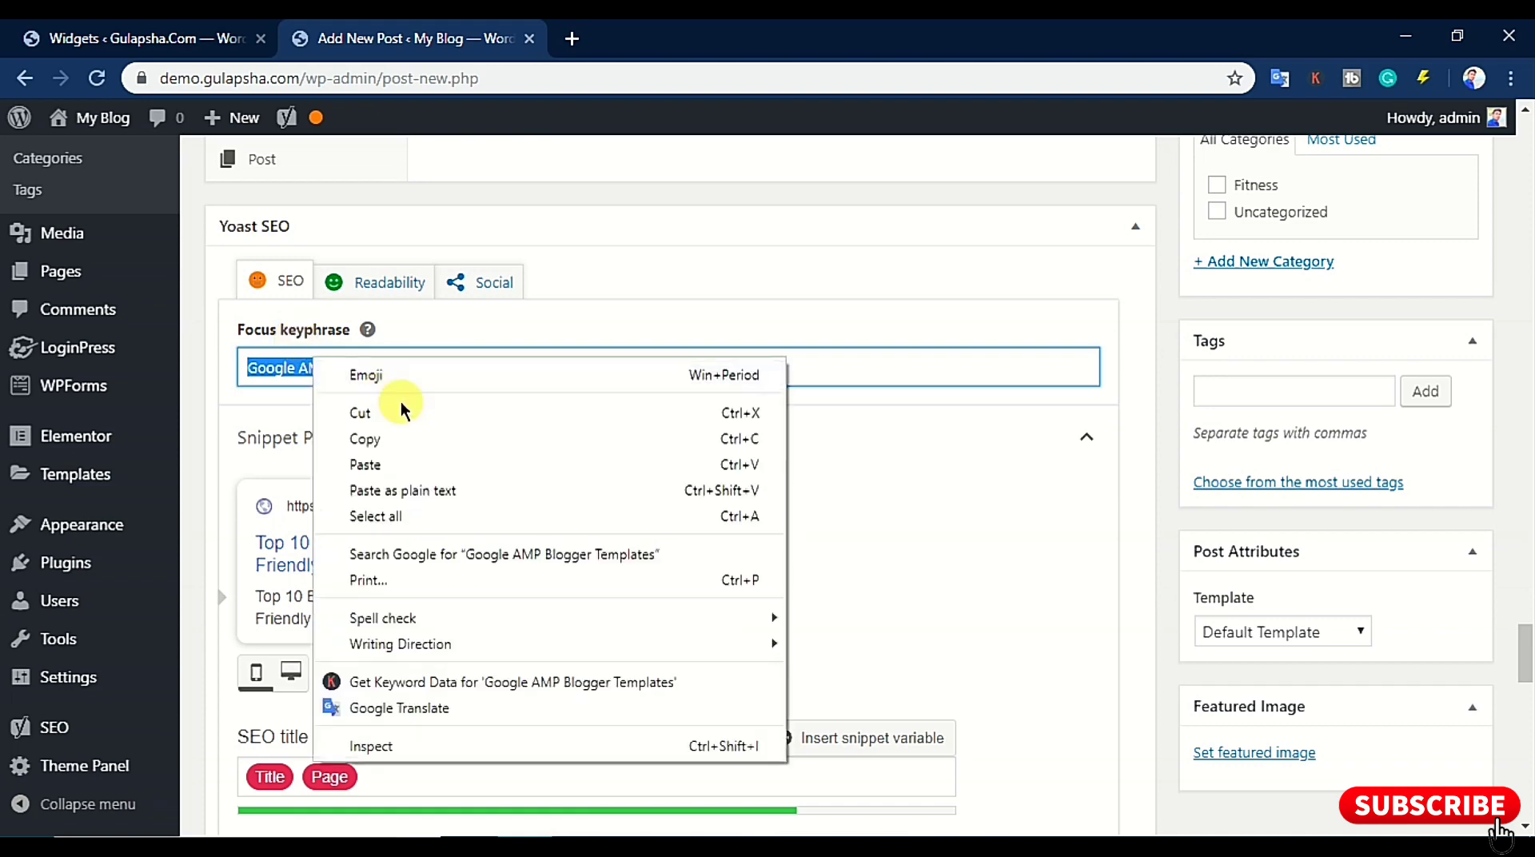
click(383, 439)
scroll(441, 496, down, 5)
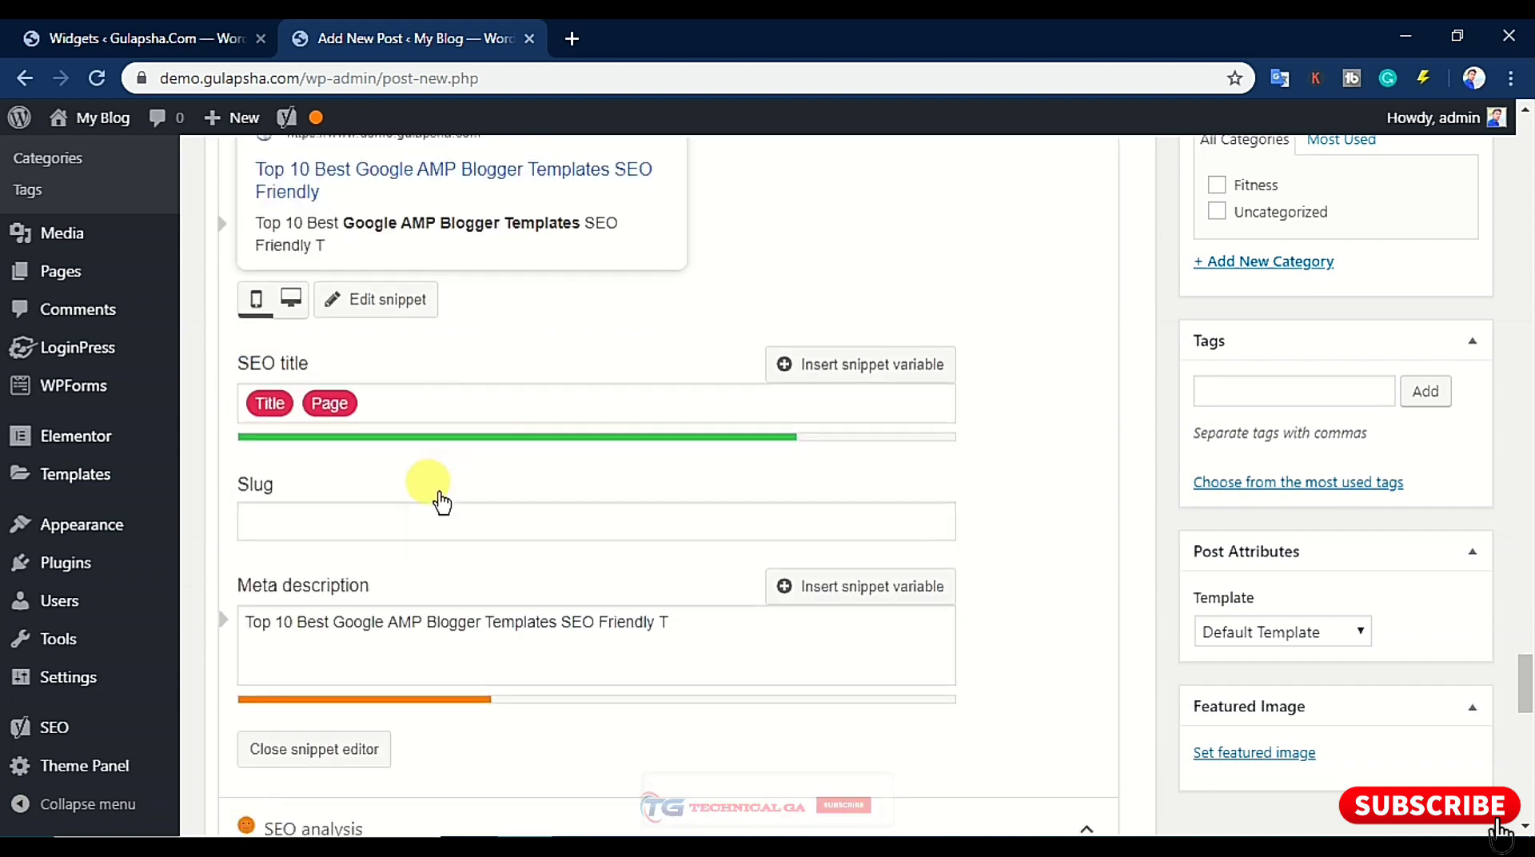
click(365, 530)
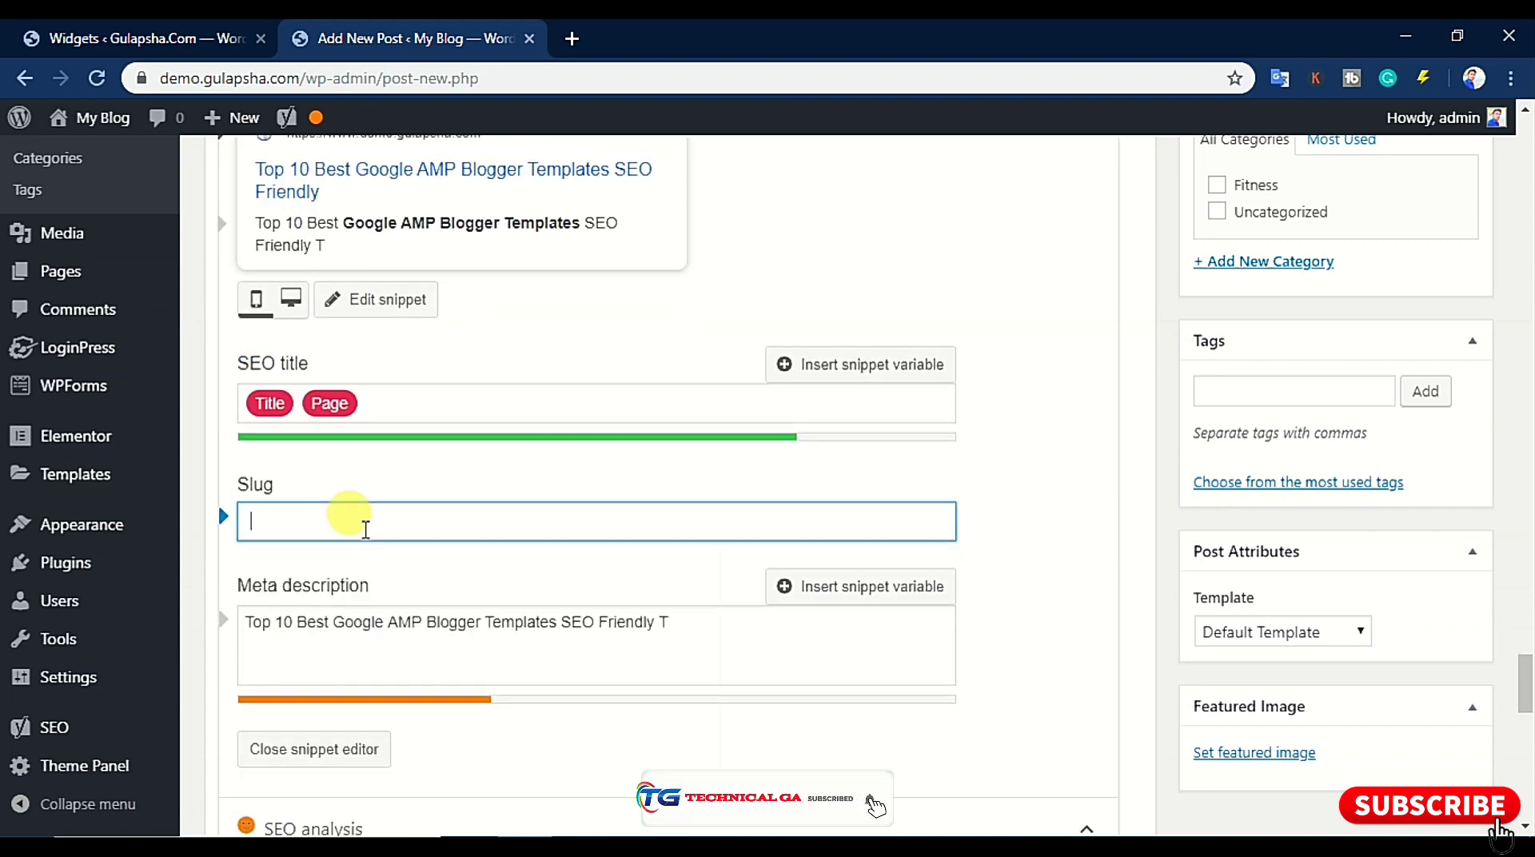
key(ctrl+v)
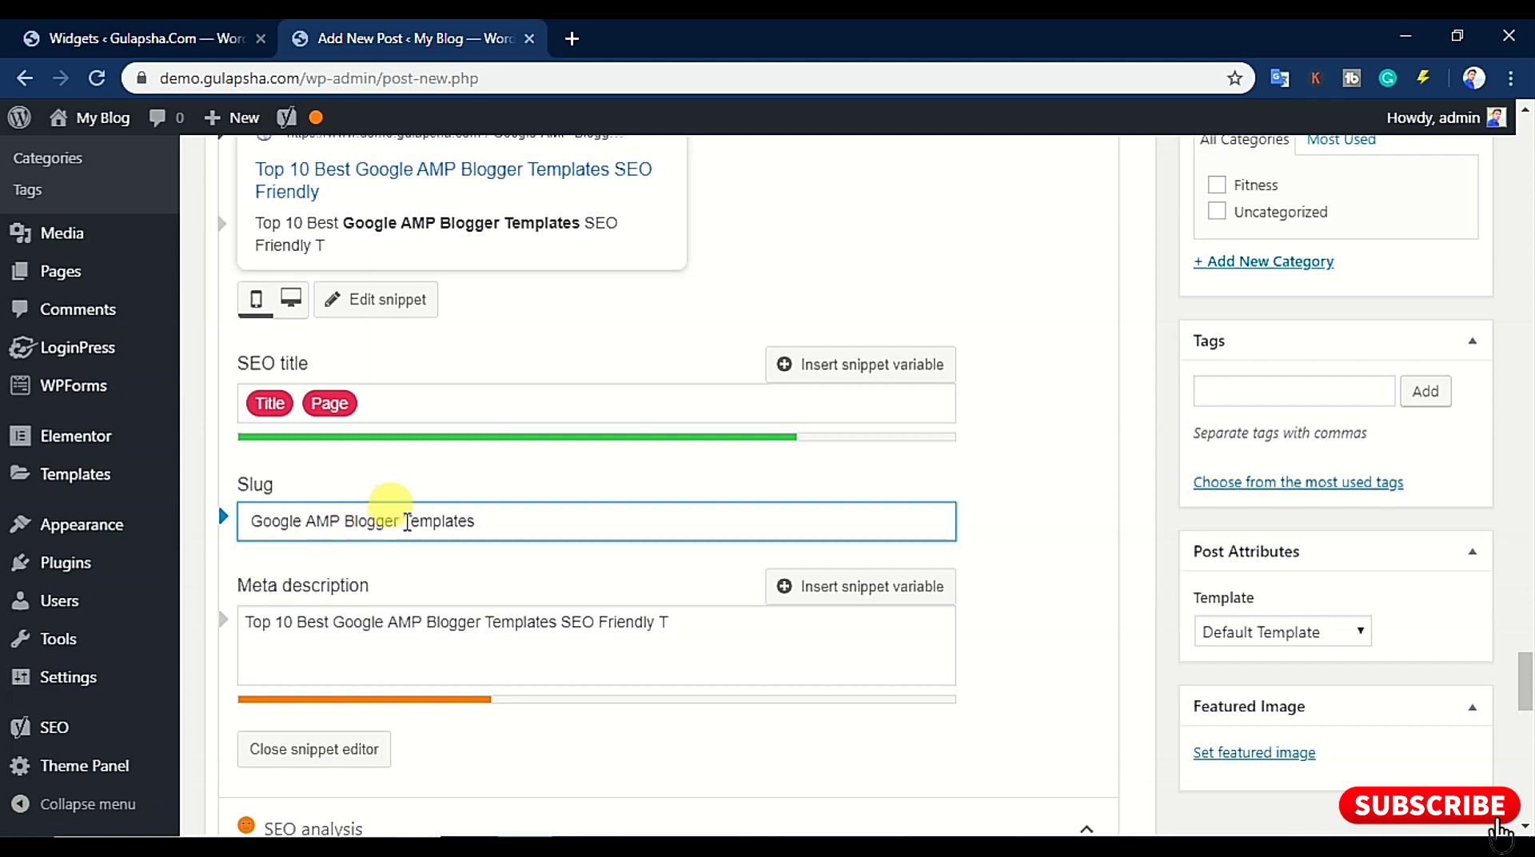
Lowercase the last two words of the slug and join them with hyphens, so it ends in "-blogger-templates"
key(BackSpace)
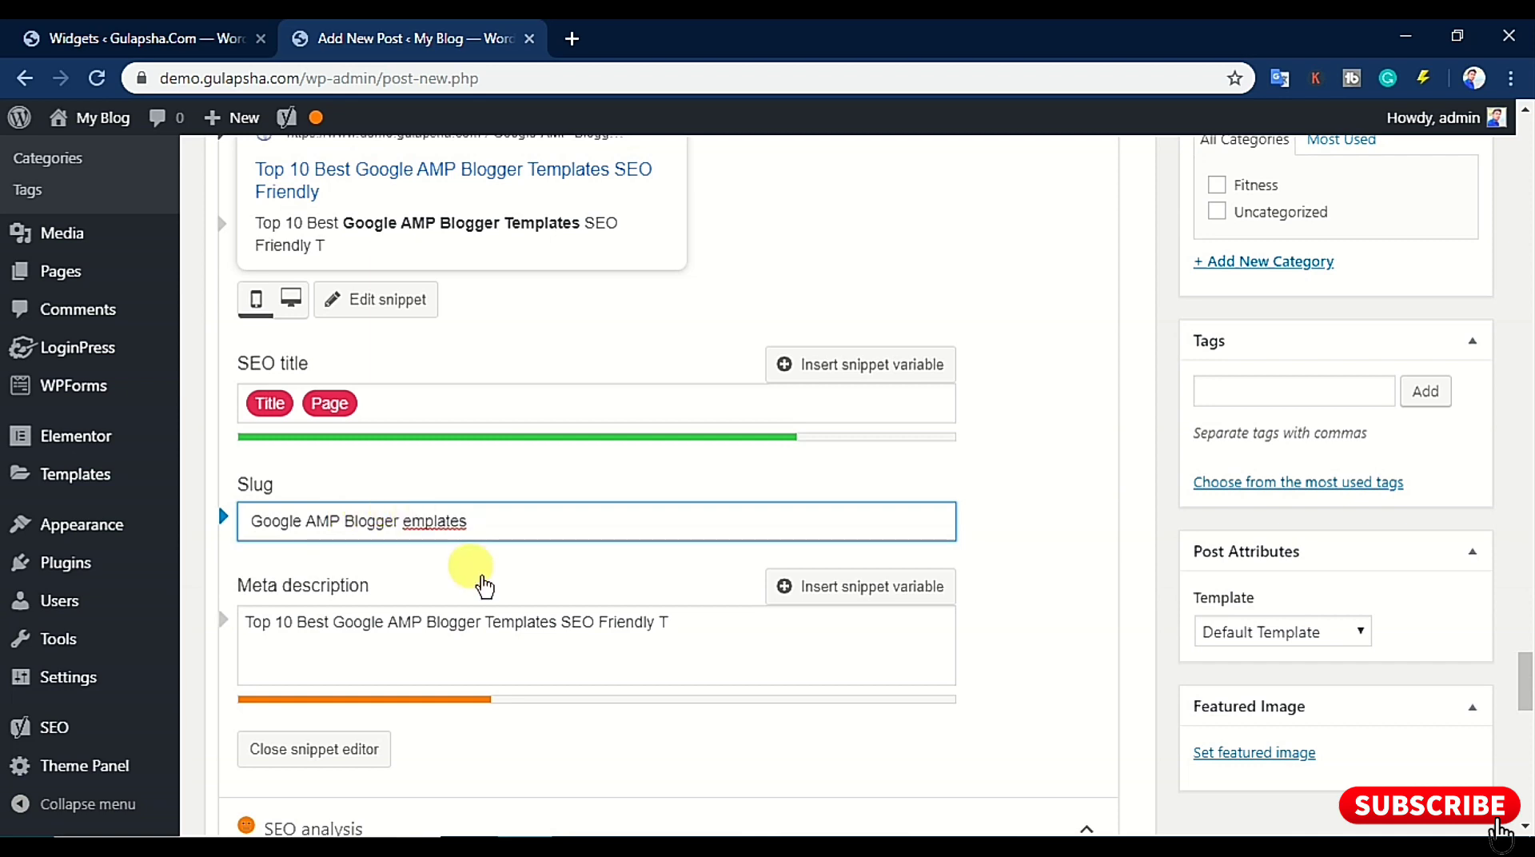
key(BackSpace)
text(t)
text(-)
key(BackSpace)
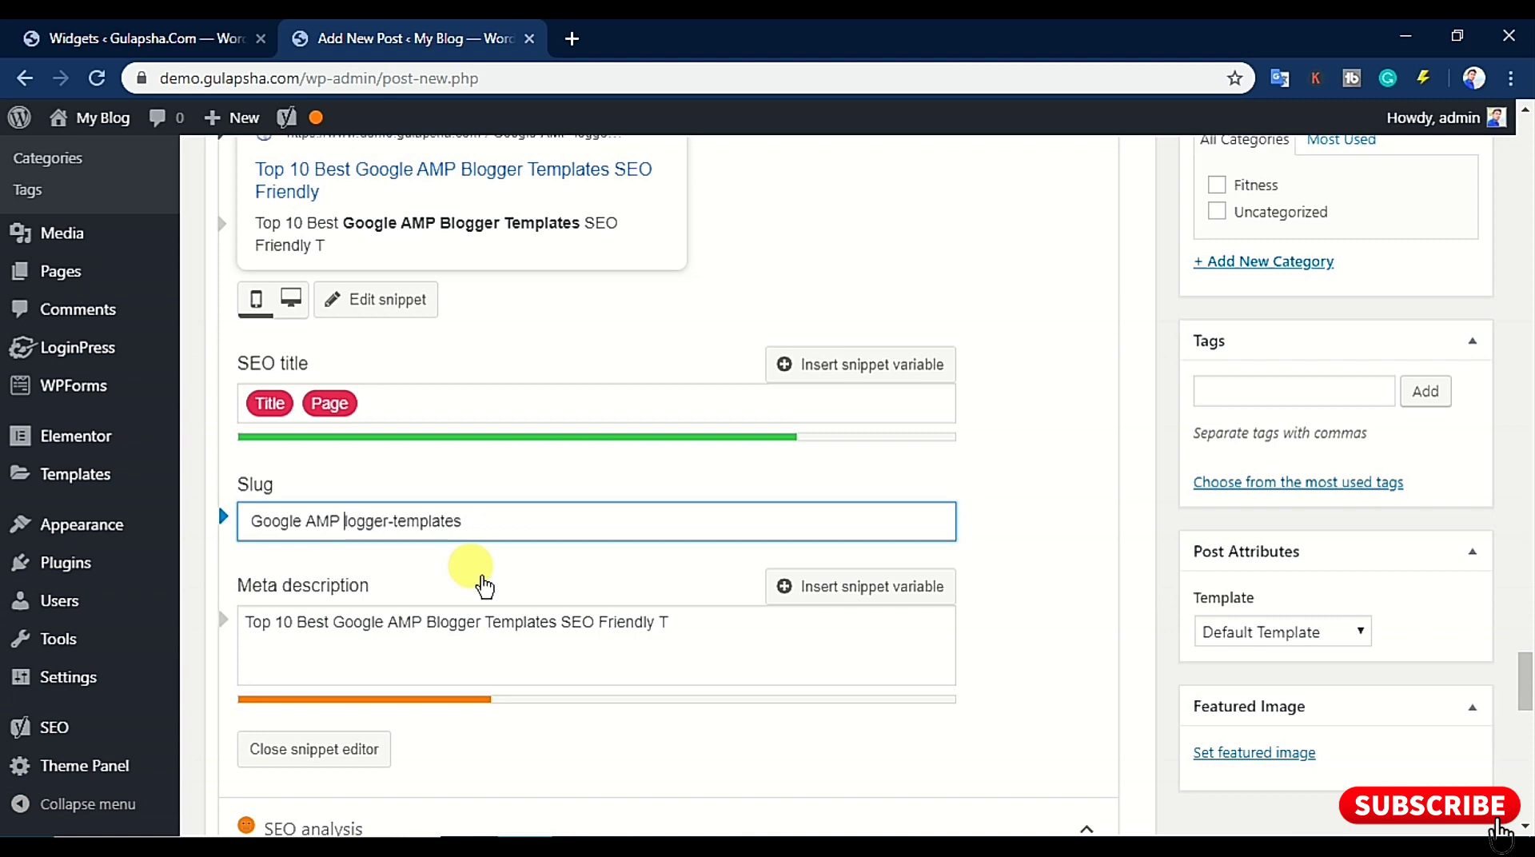
text(b)
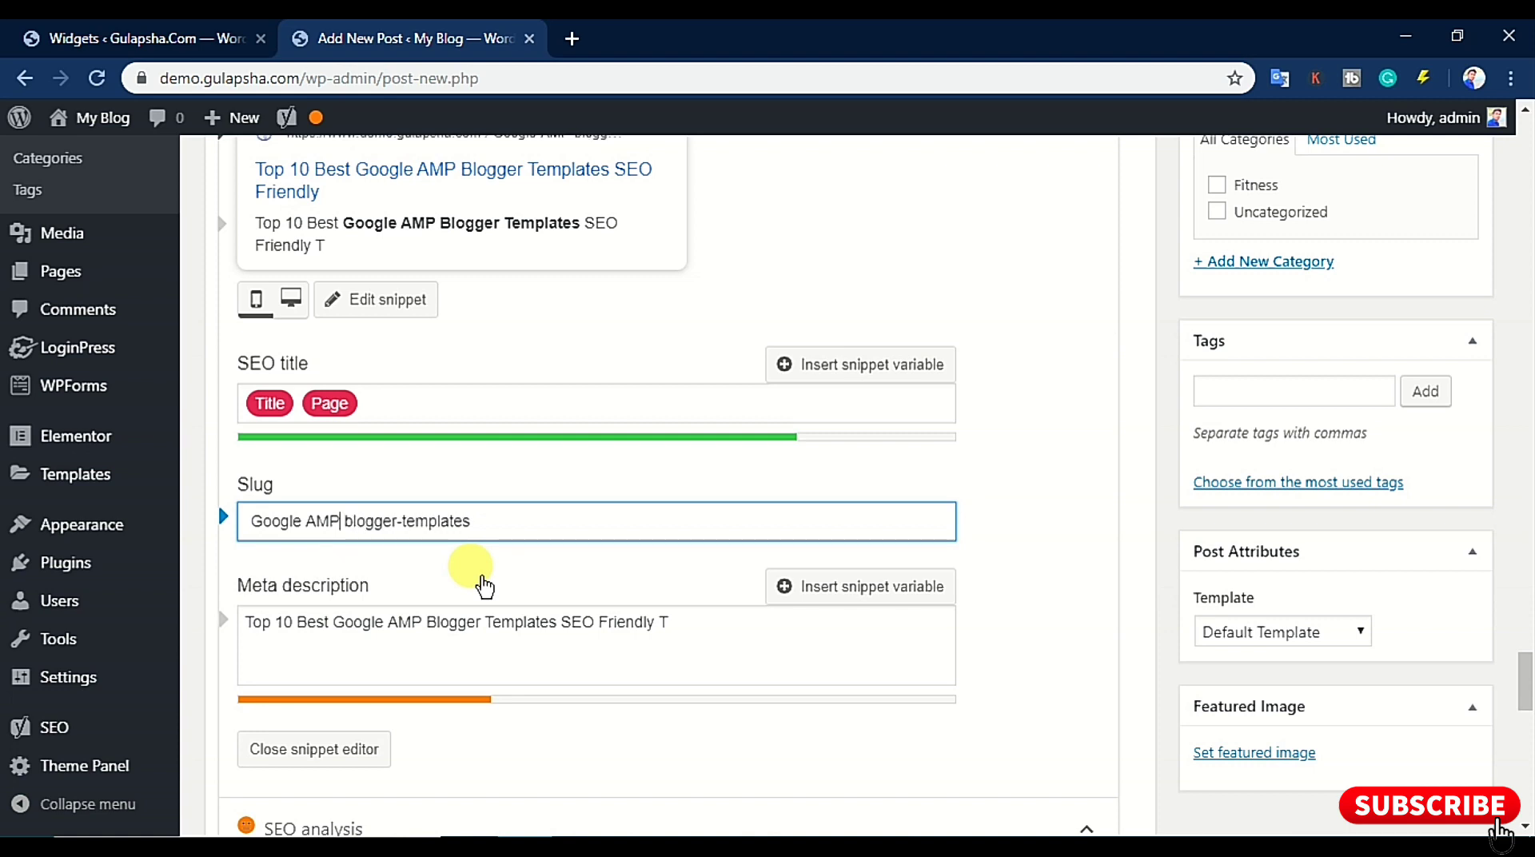
key(BackSpace)
text(-)
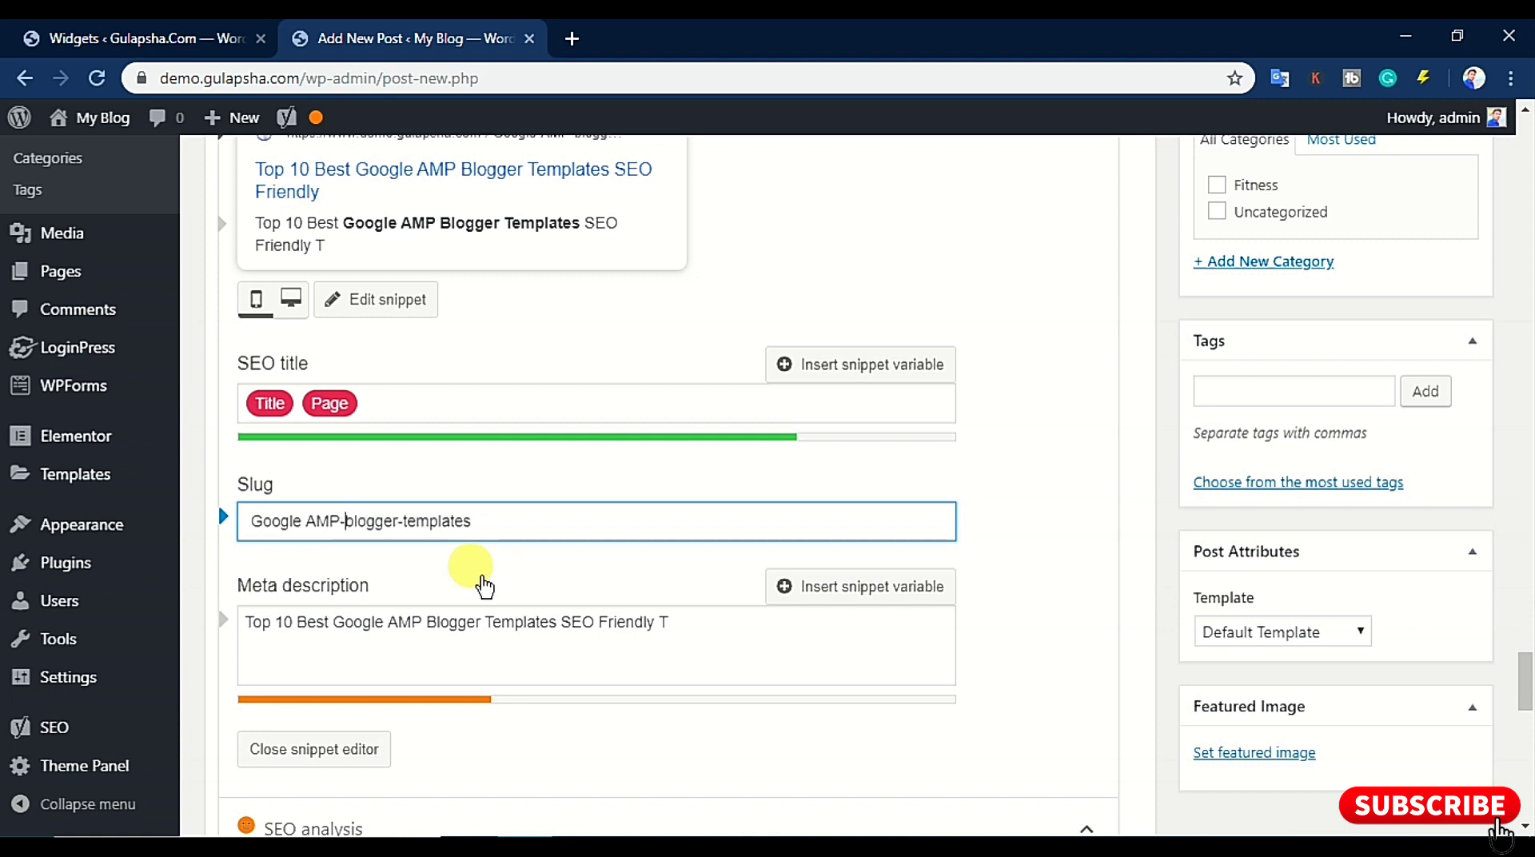
Lowercase and hyphenate the beginning of the slug so it reads "google-amp-blogger-templates"
key(Left)
key(BackSpace)
key(BackSpace)
key(BackSpace)
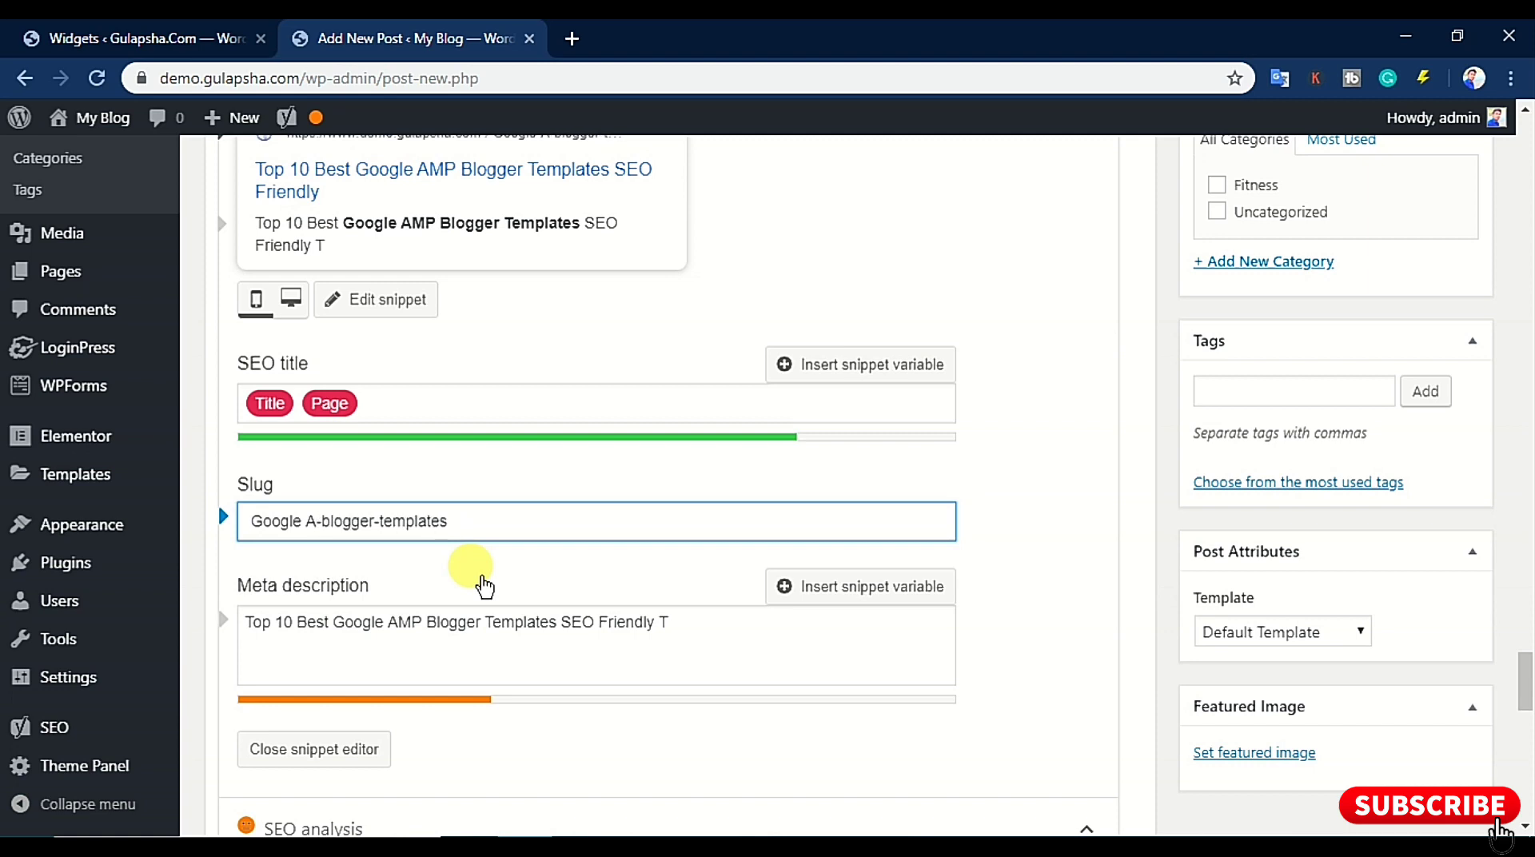
text(amp)
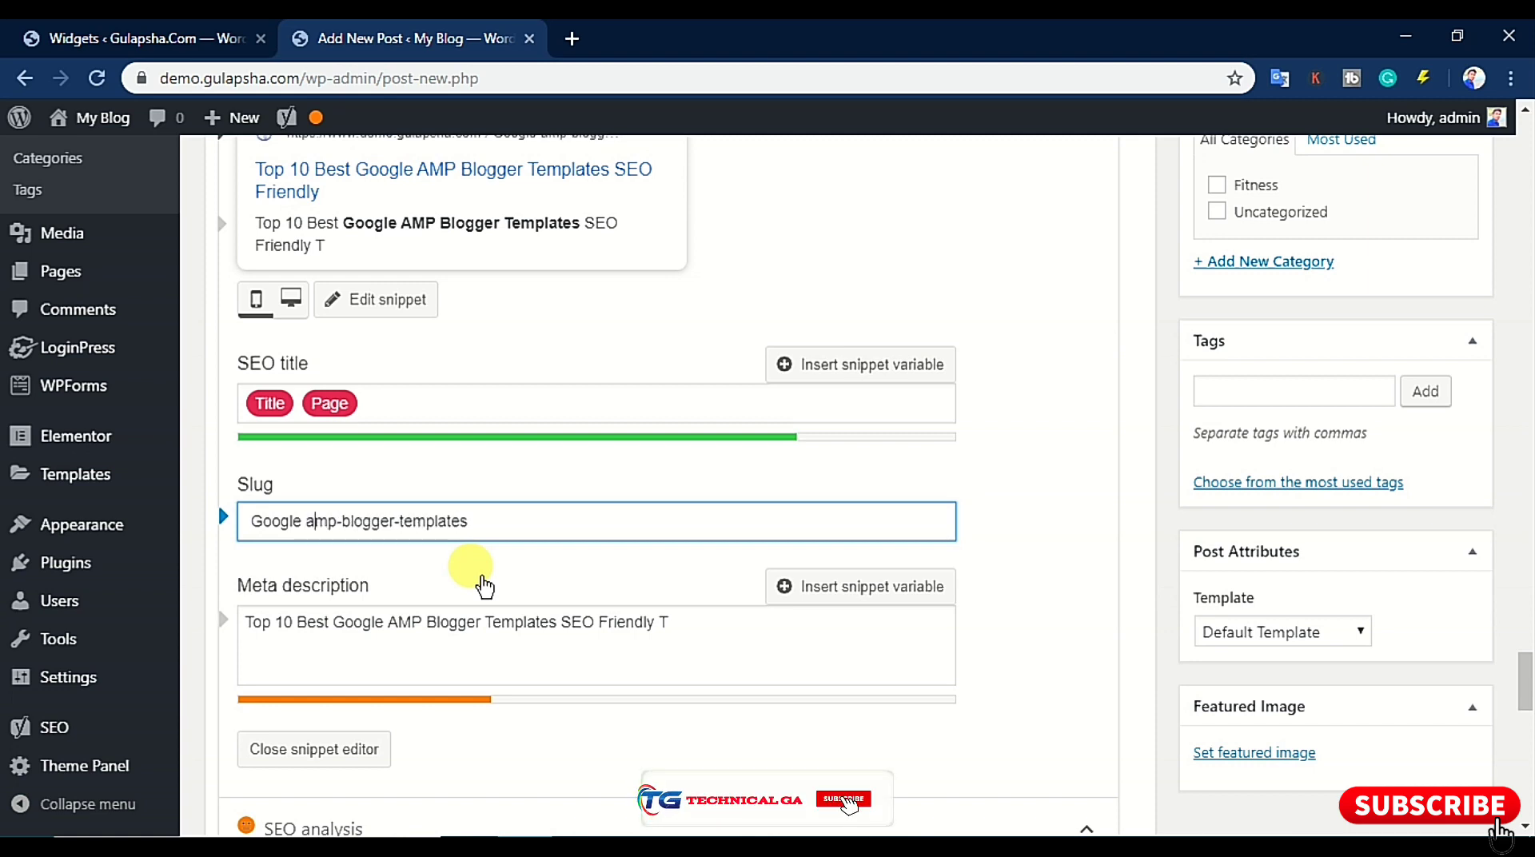
key(Left)
key(Left)
key(Left)
key(BackSpace)
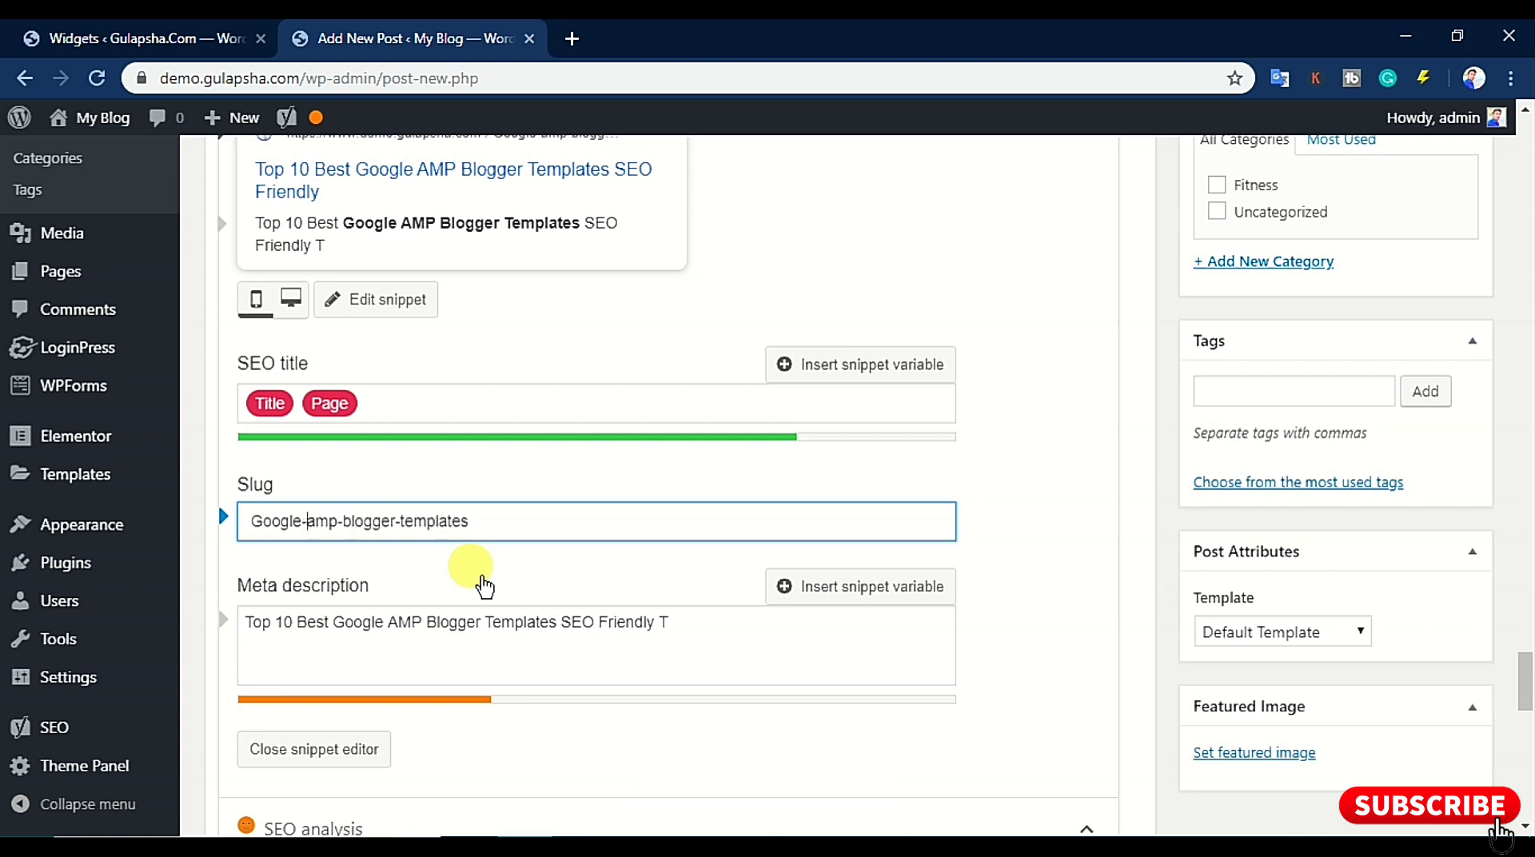
text(-)
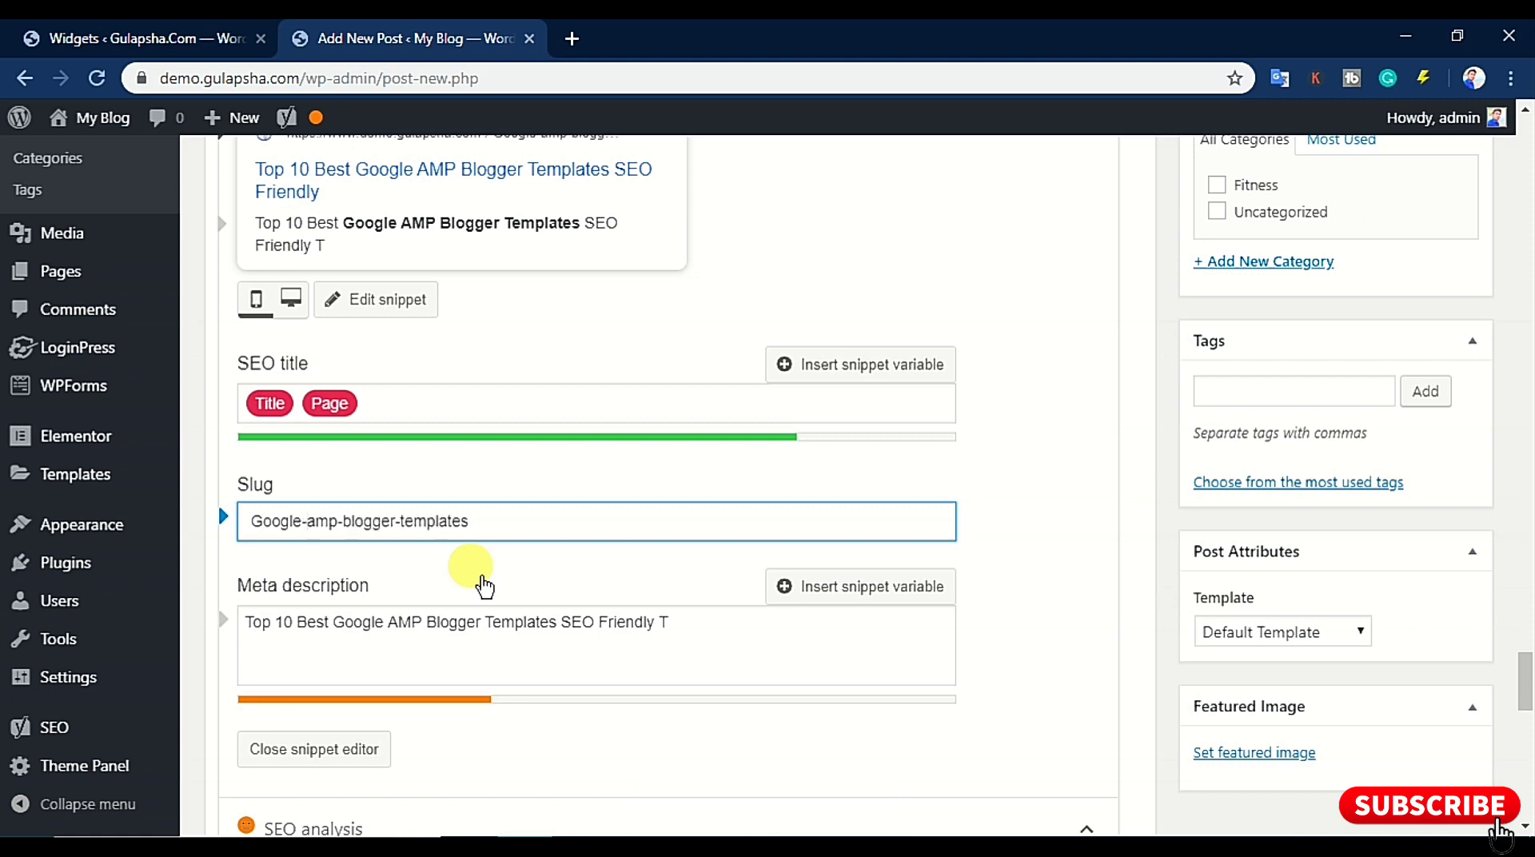
click(262, 521)
key(BackSpace)
text(g)
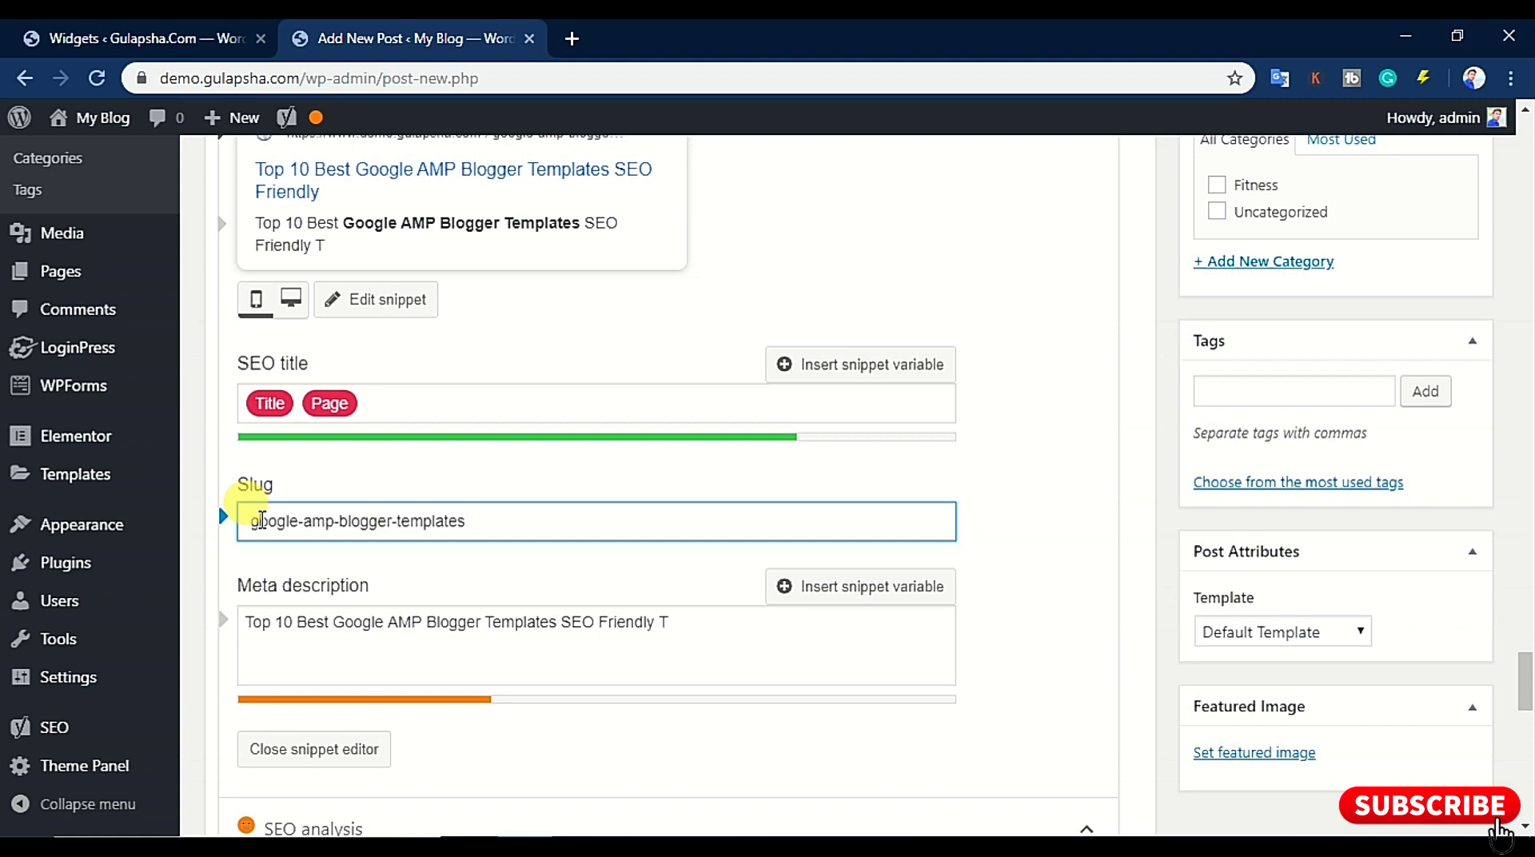
Copy the post's full opening paragraph and replace the existing meta description with it
click(368, 617)
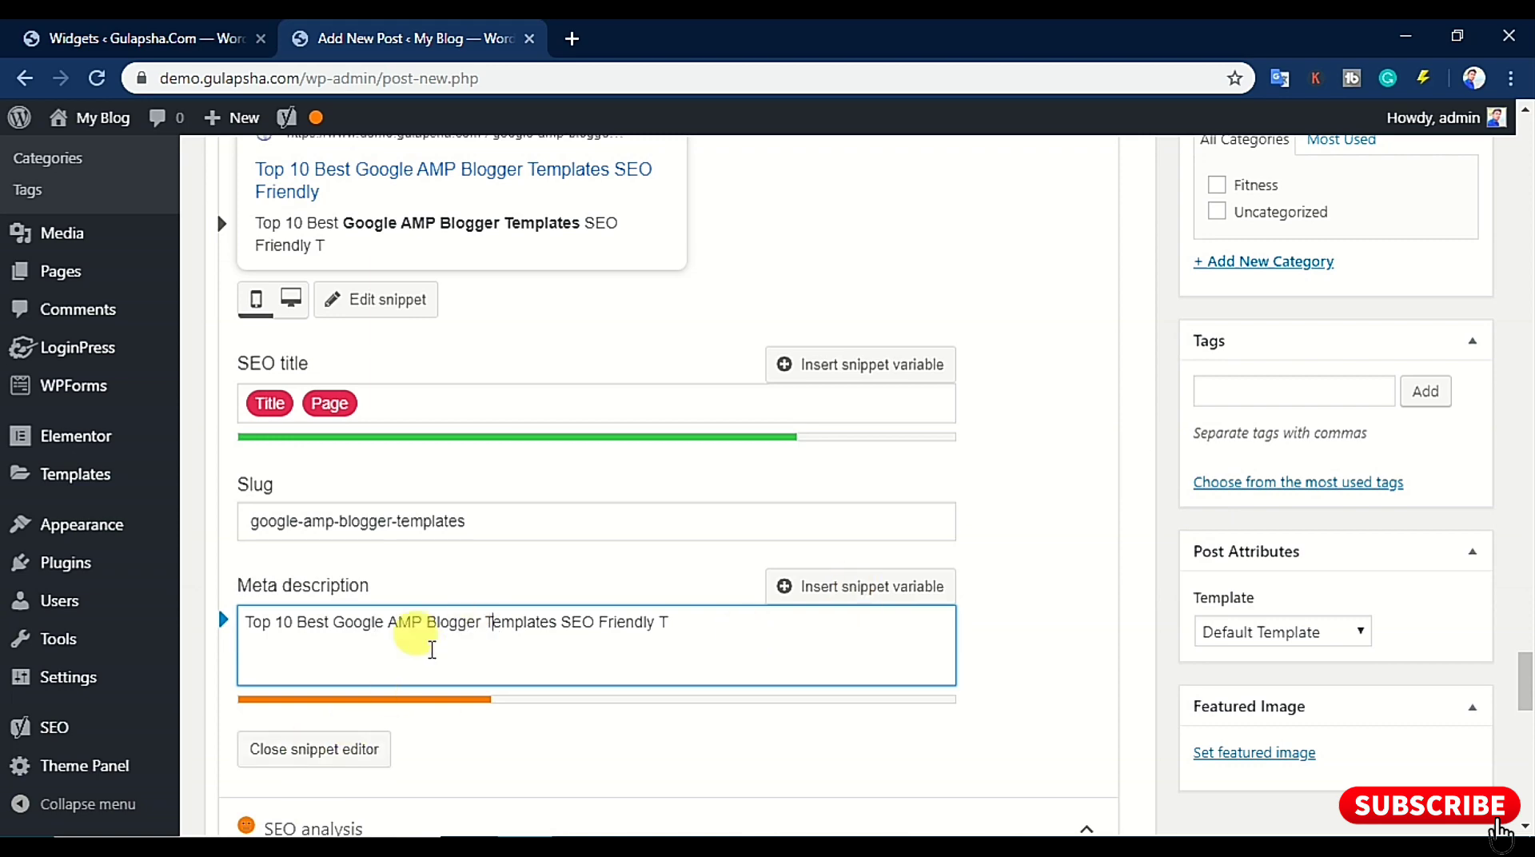
scroll(568, 550, up, 10)
scroll(560, 536, up, 15)
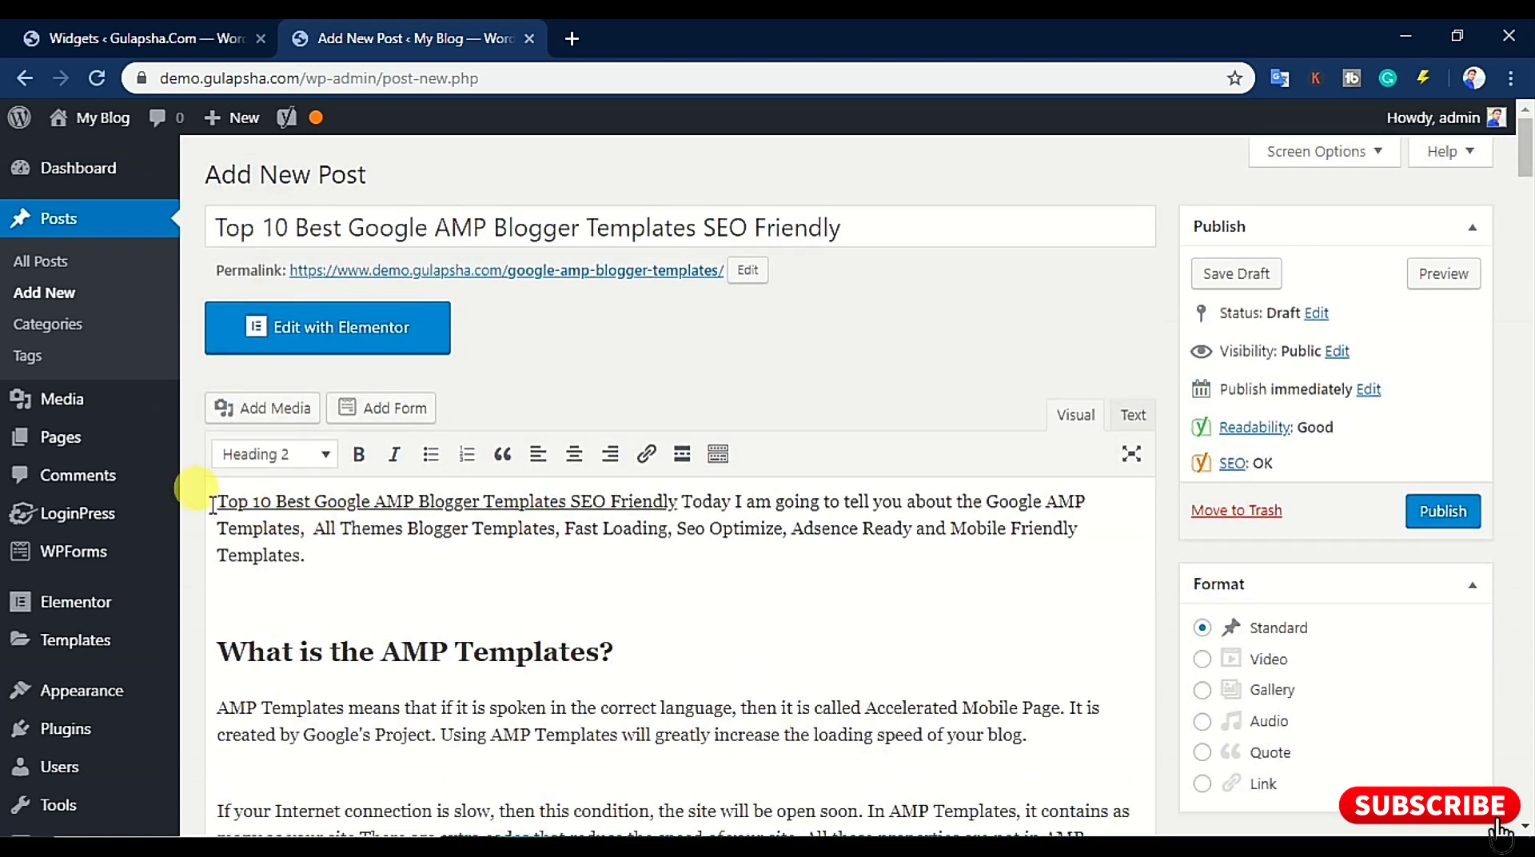
drag(212, 501, 326, 555)
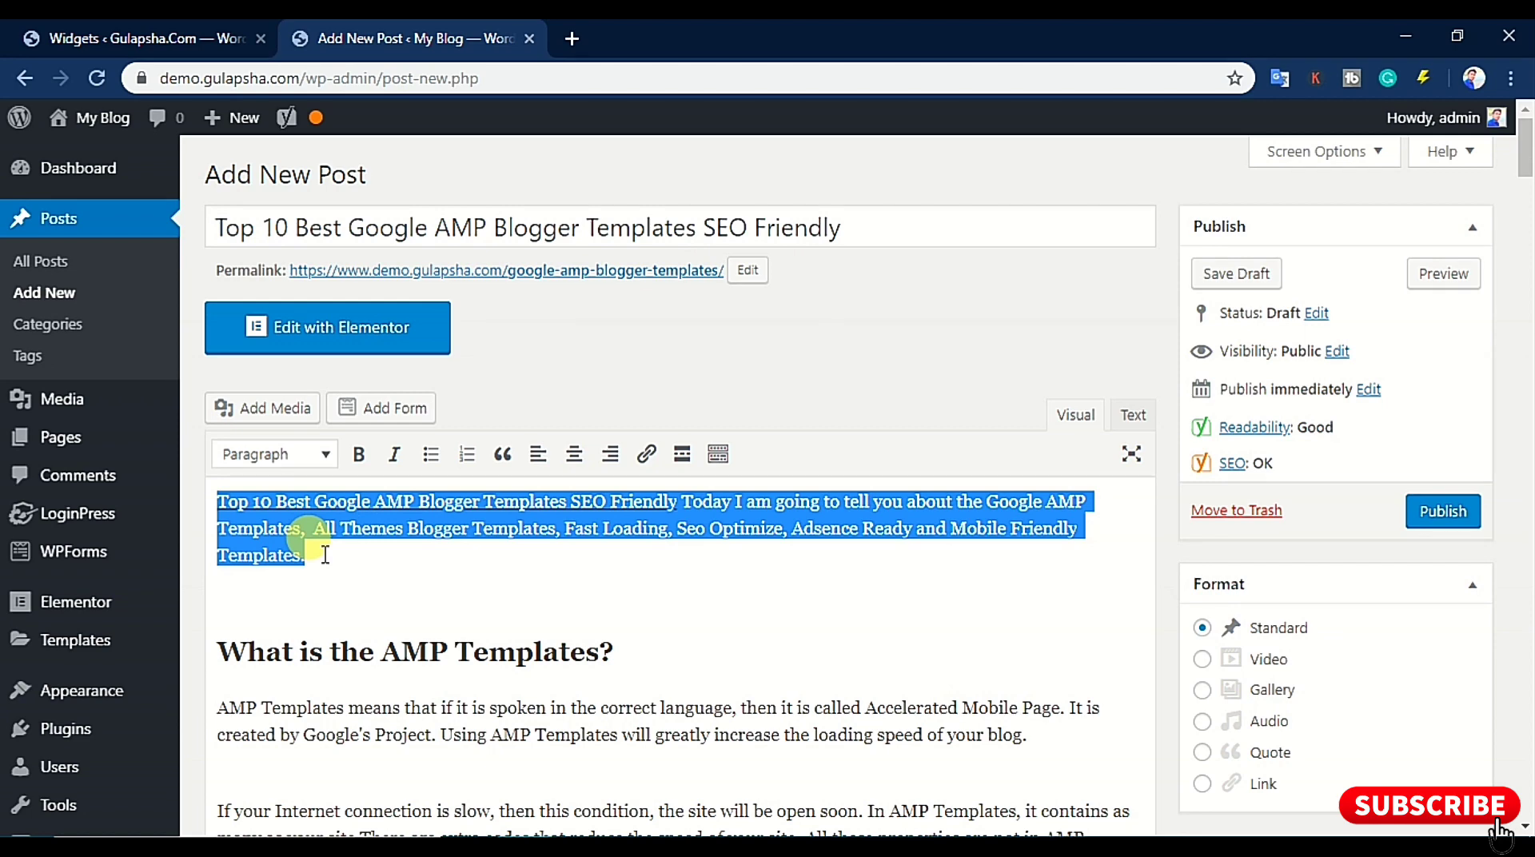
scroll(589, 531, down, 15)
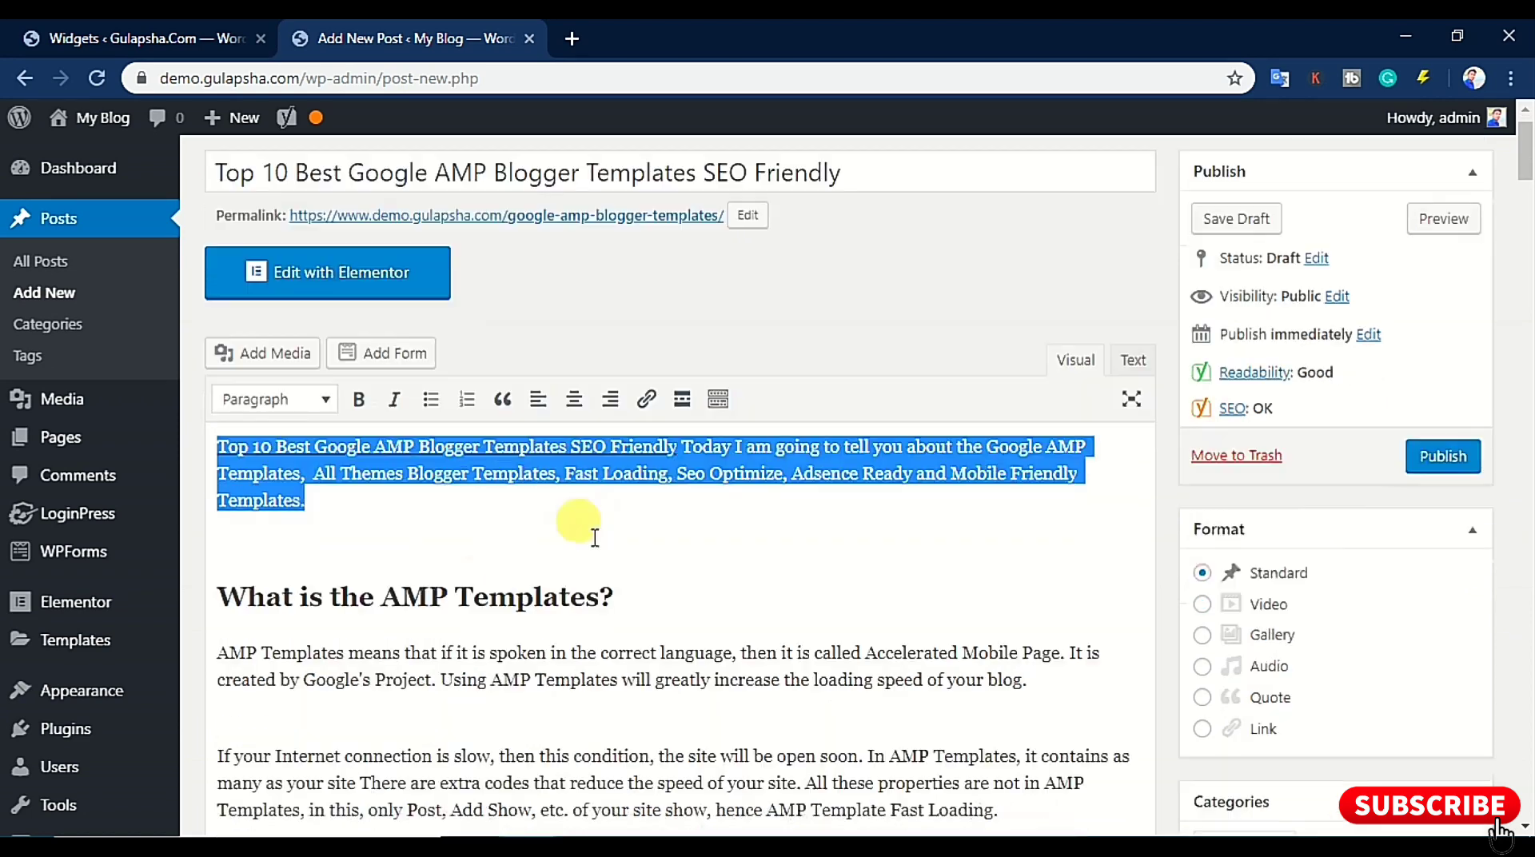
scroll(933, 632, down, 20)
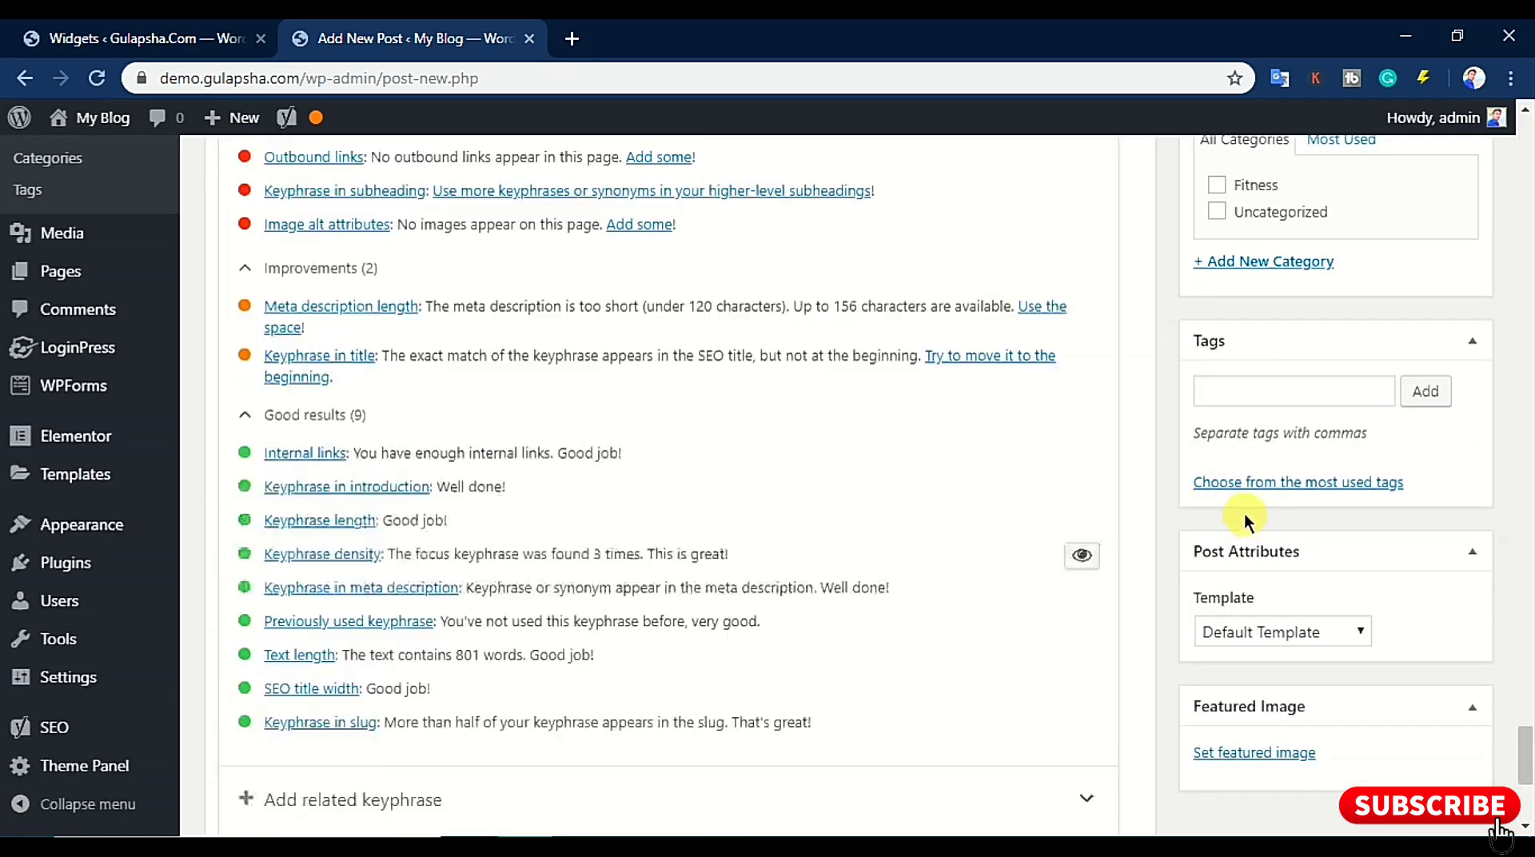
scroll(1192, 516, up, 10)
scroll(1192, 528, up, 1)
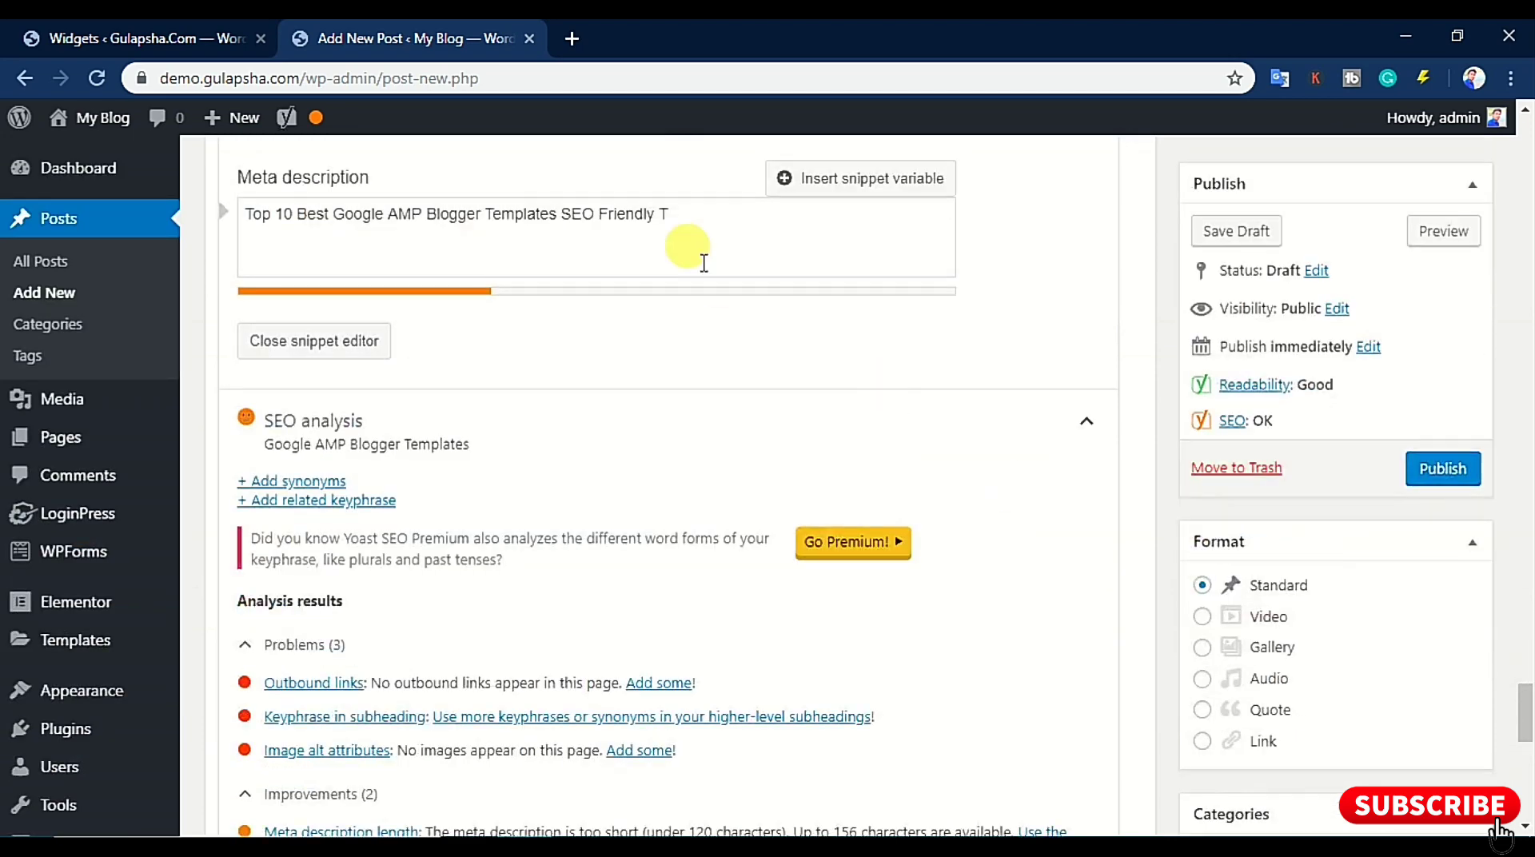
click(714, 238)
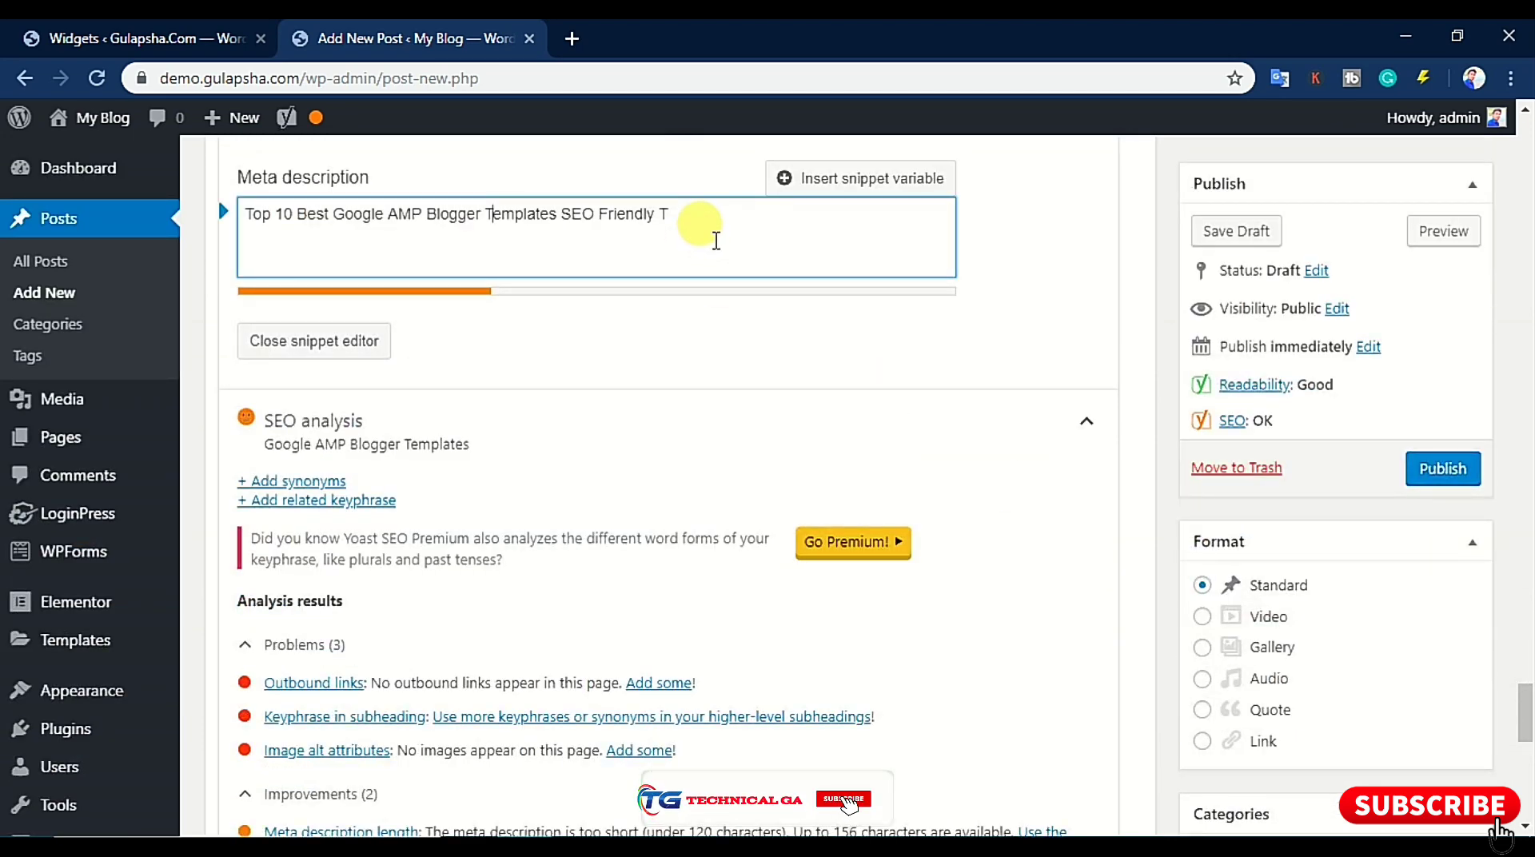
key(ctrl+a)
key(BackSpace)
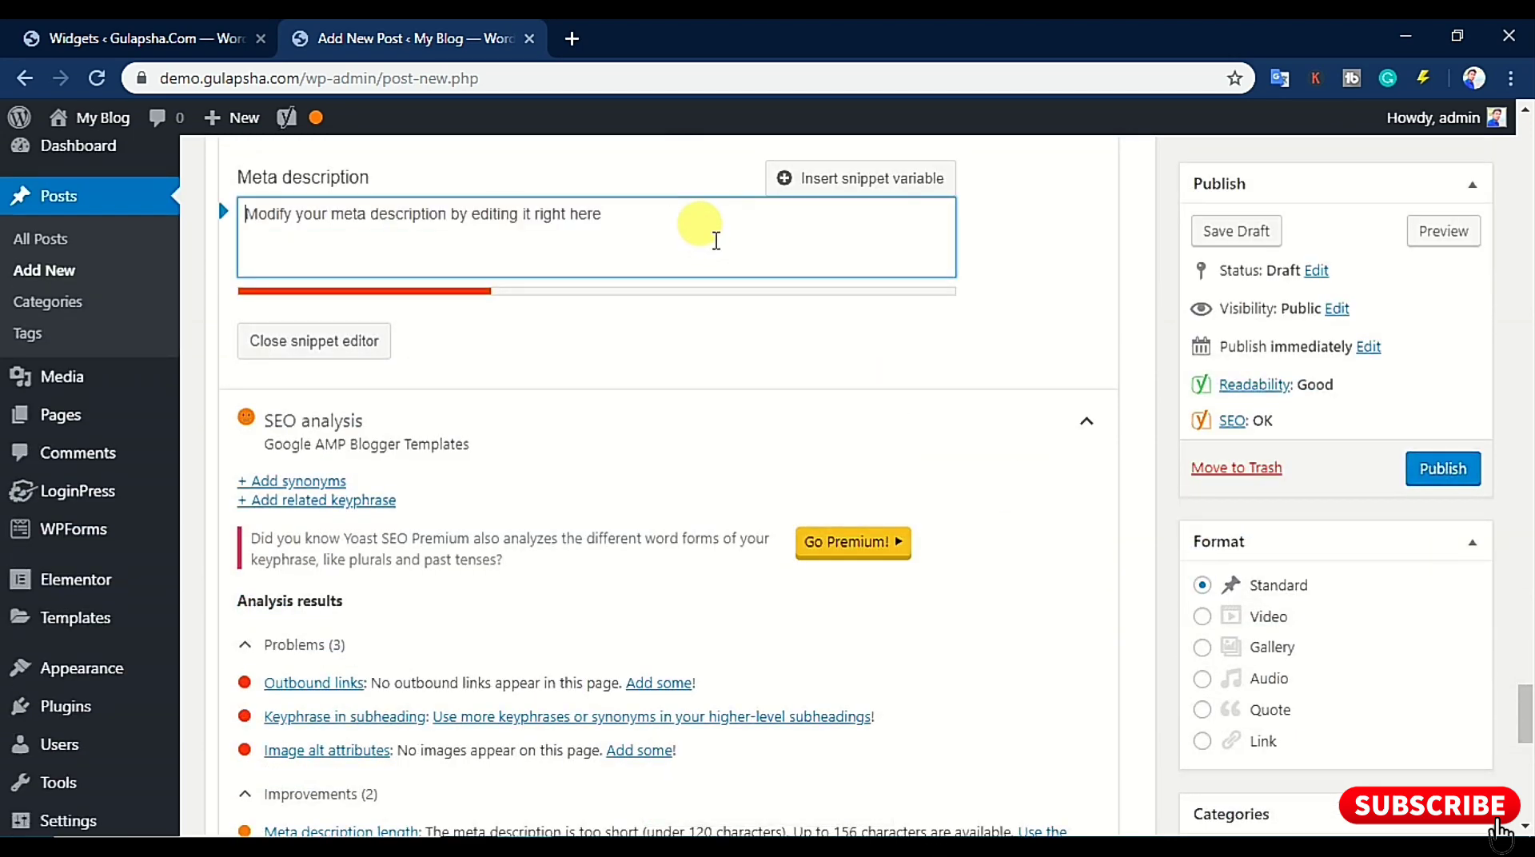
key(ctrl+v)
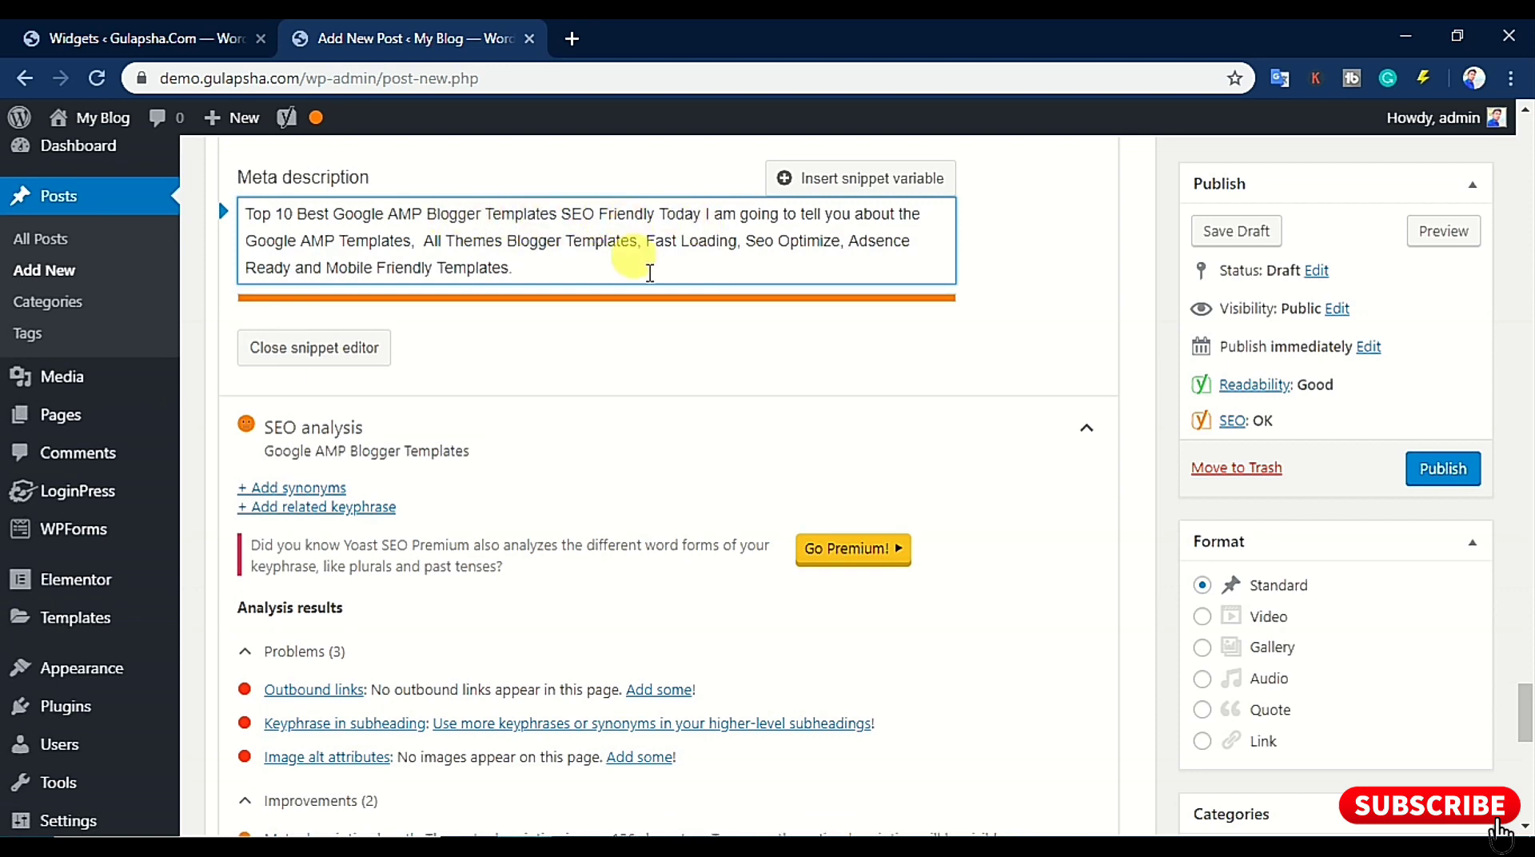
Cut the meta description so it ends with "All Themes Blogger Templates," and close the snippet editor
drag(644, 240, 584, 277)
click(584, 278)
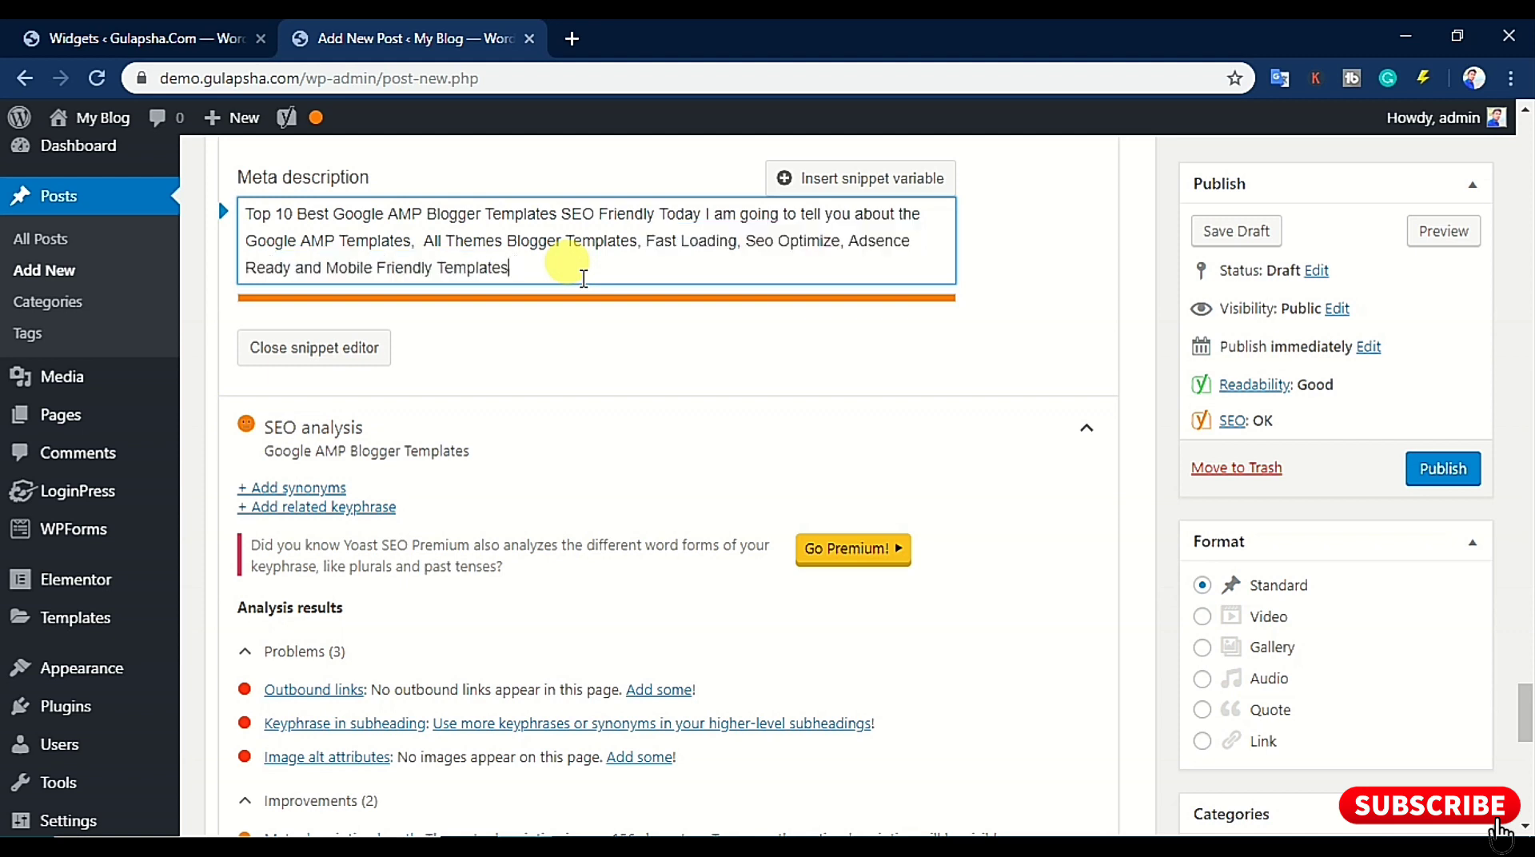
shift+click(643, 237)
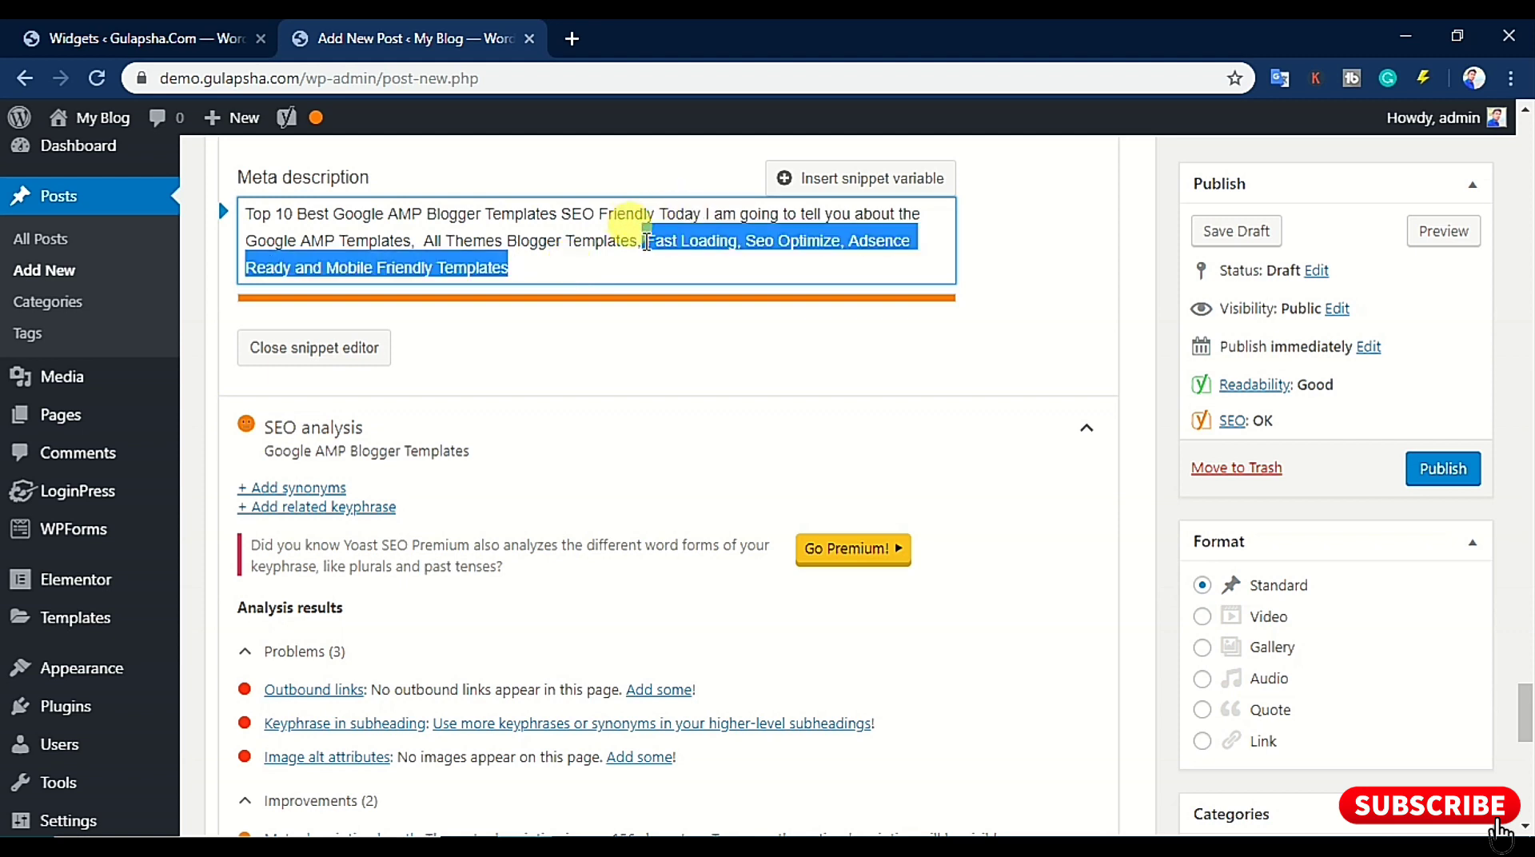
key(BackSpace)
scroll(771, 320, up, 2)
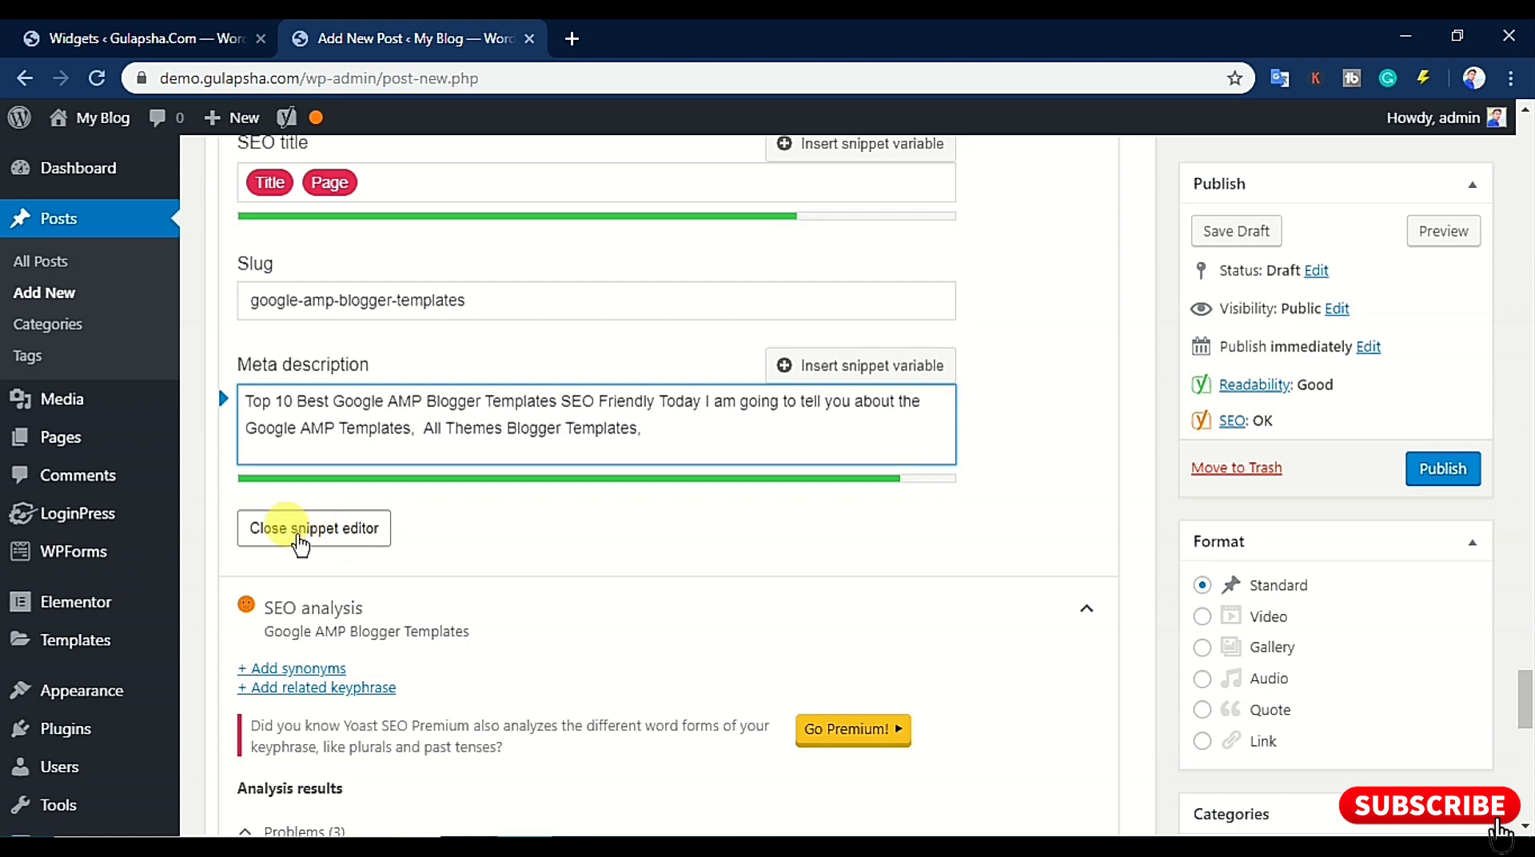
click(299, 535)
scroll(615, 448, up, 3)
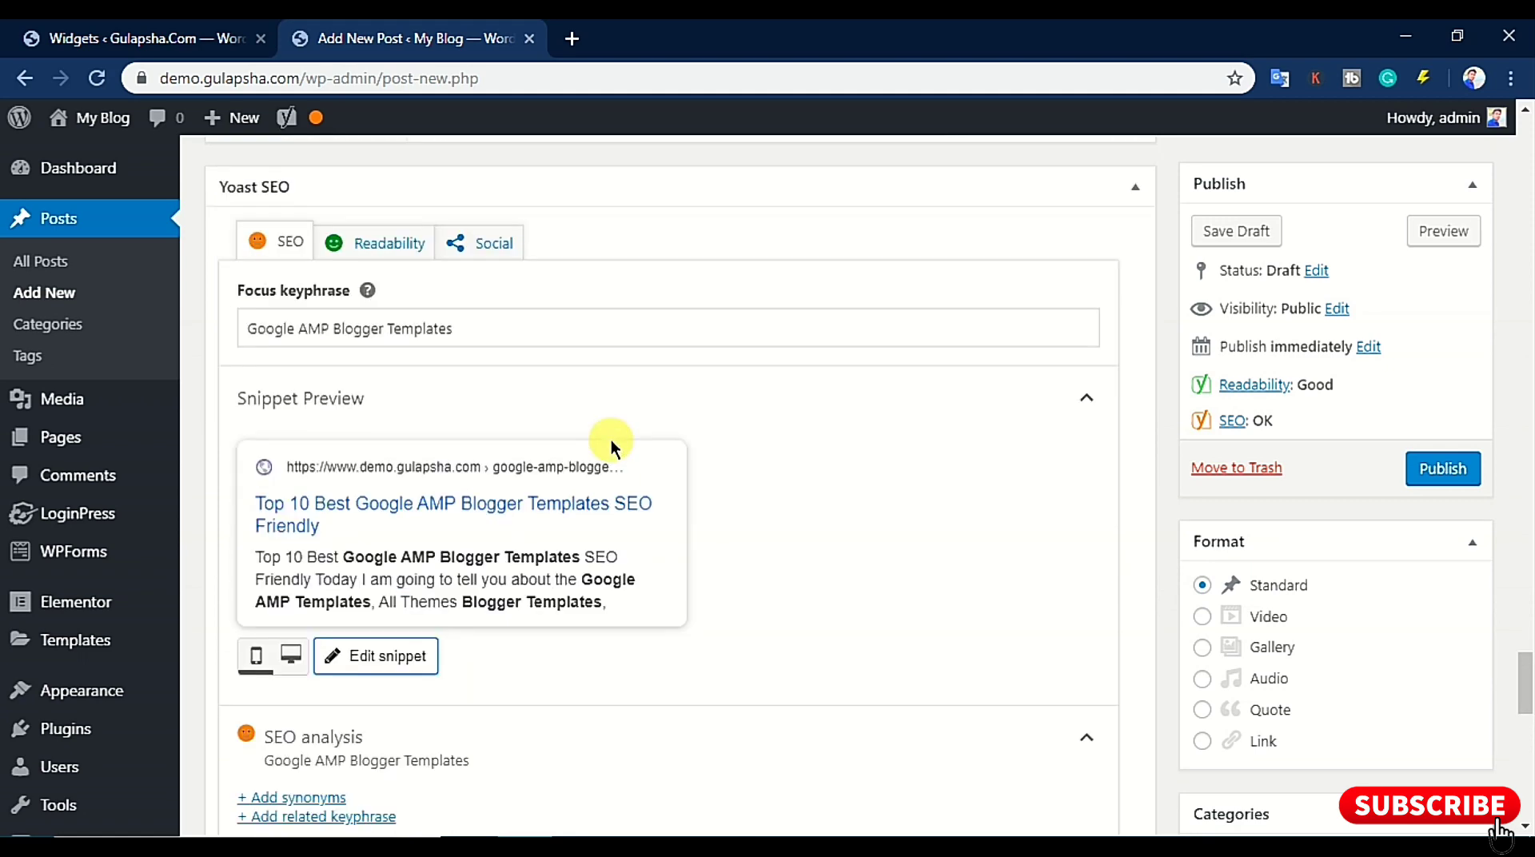
scroll(611, 440, down, 9)
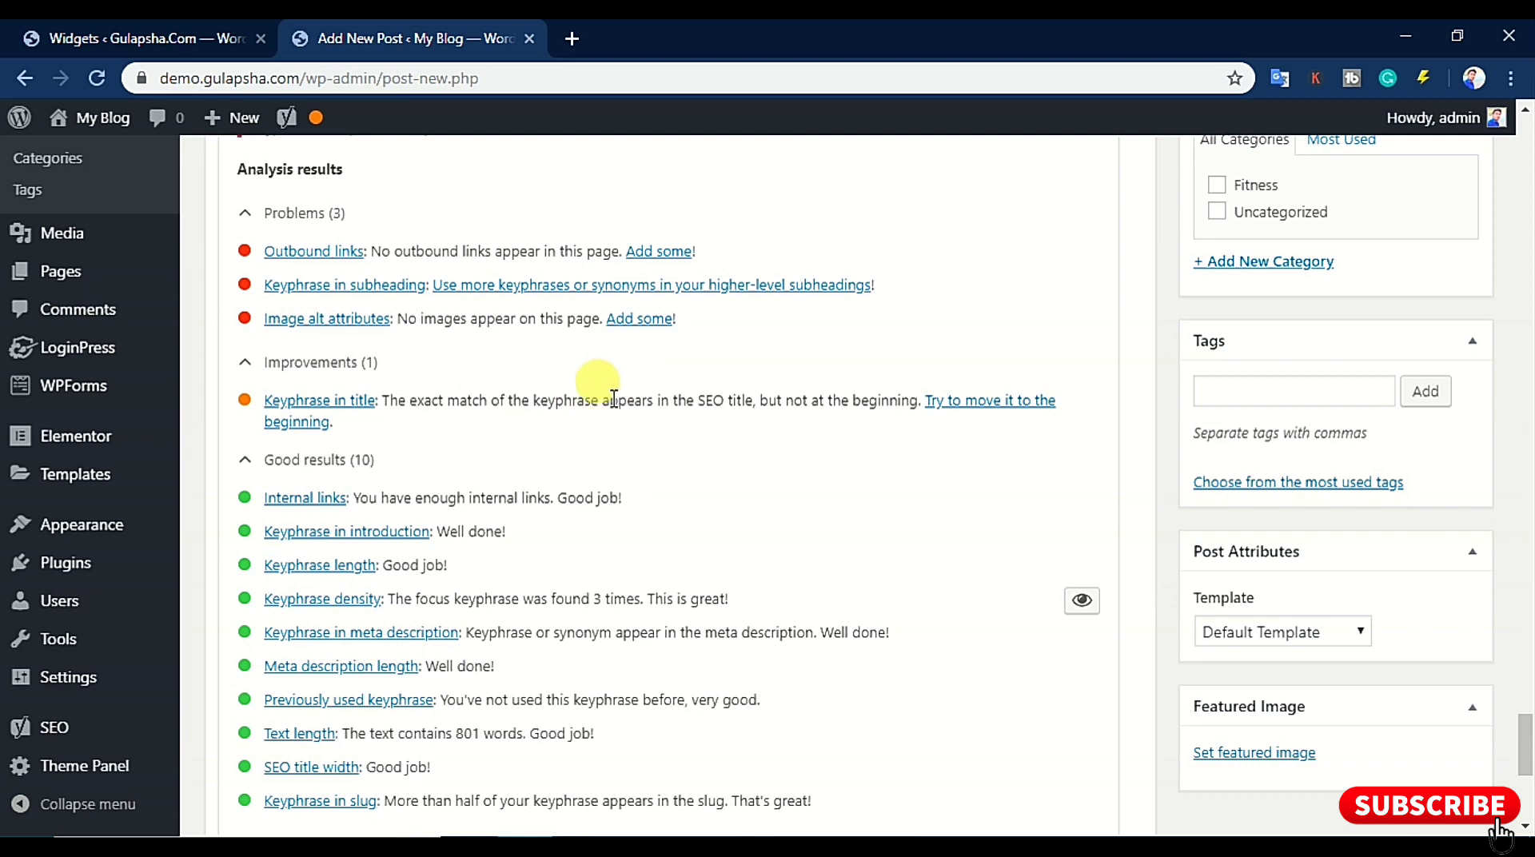
Insert an empty line below the heading "1. Infinite AMP Responsive Blogger Template" in the post body
scroll(612, 400, up, 15)
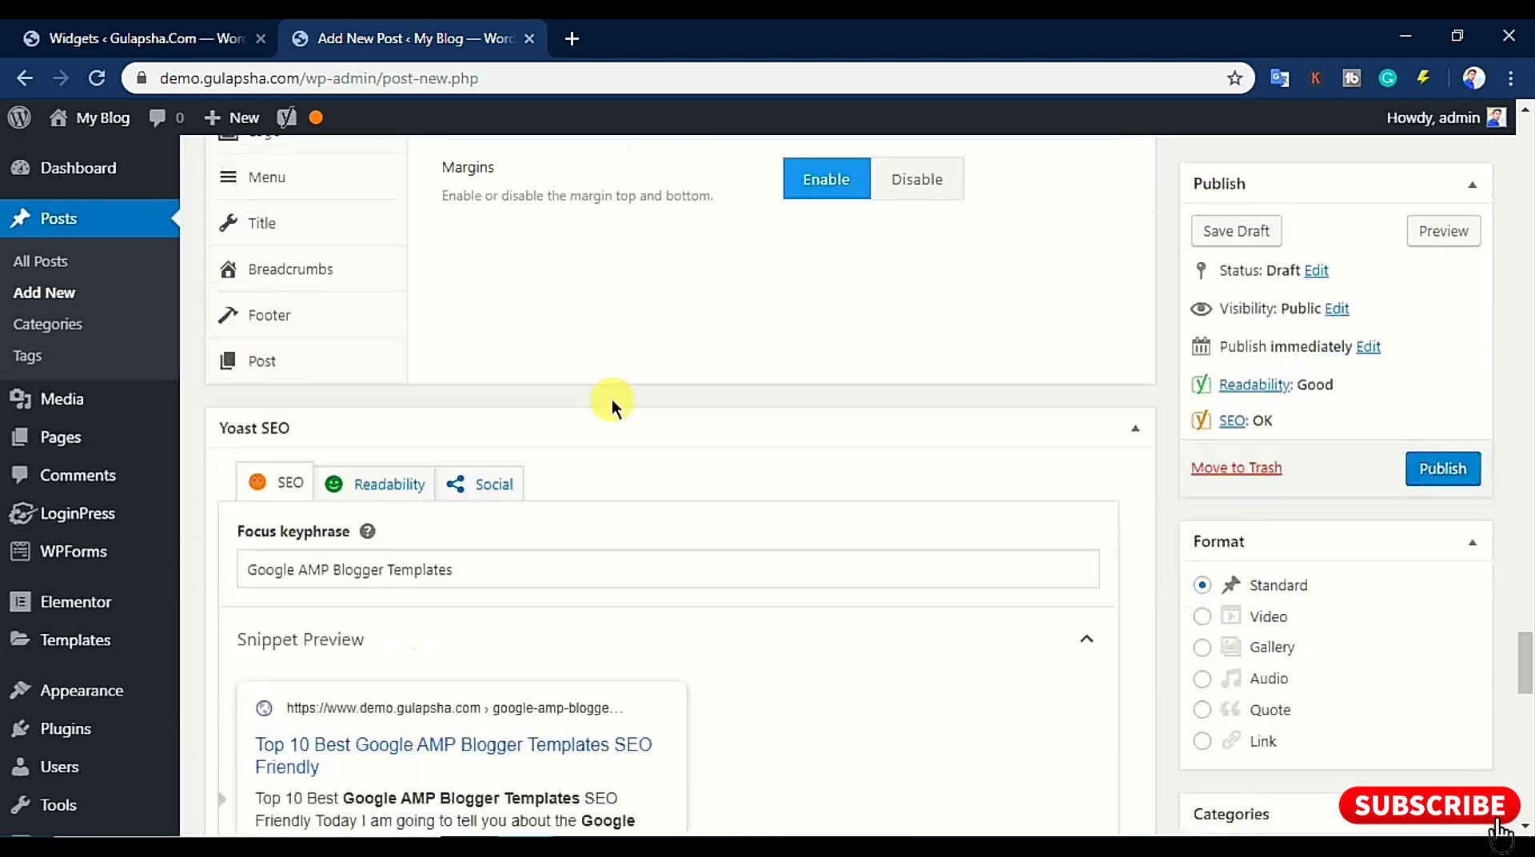
scroll(612, 400, up, 20)
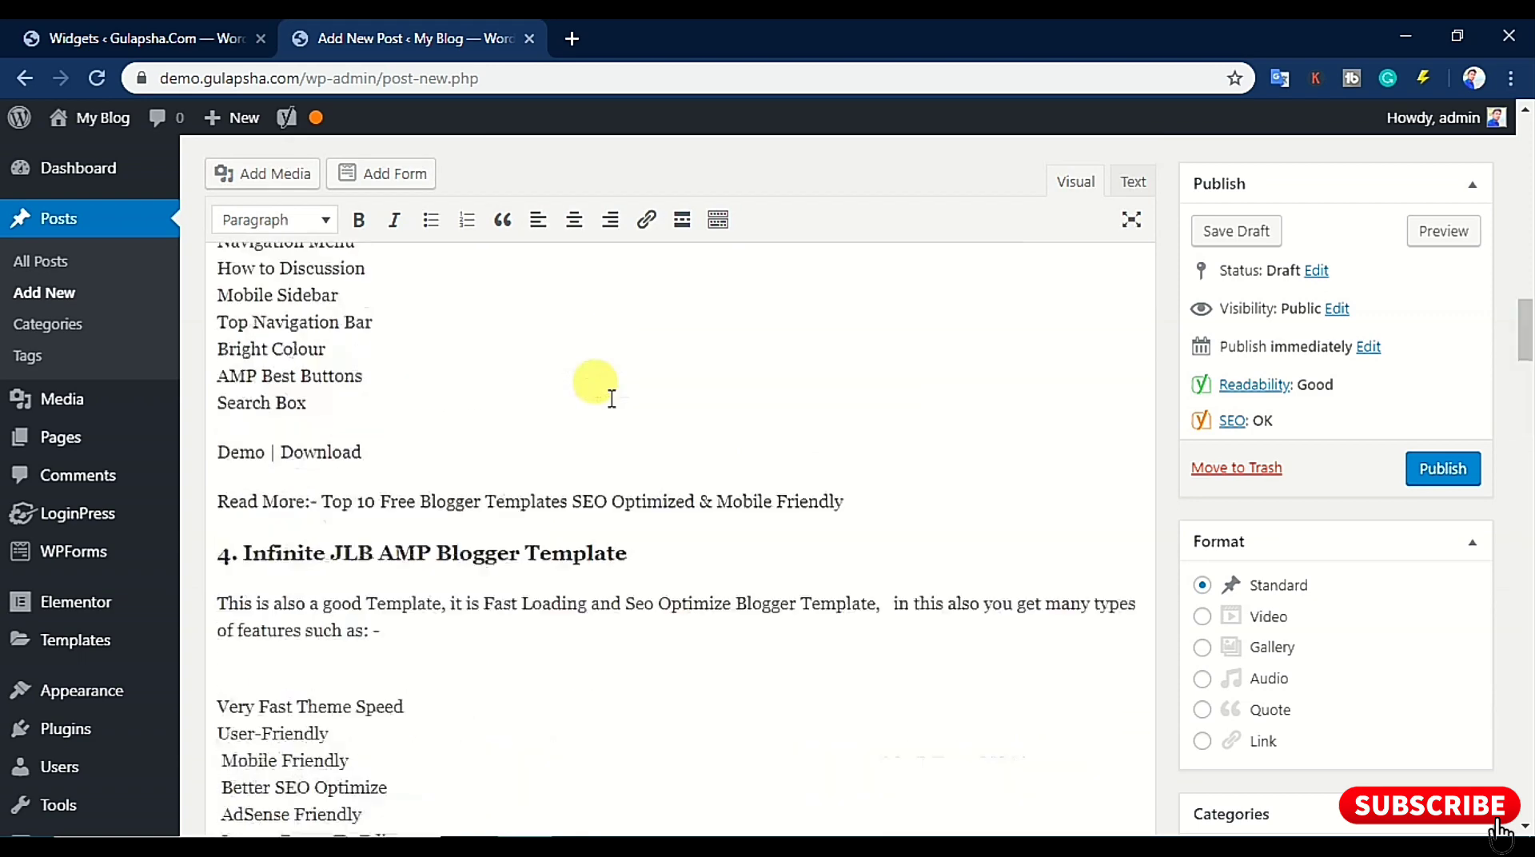
scroll(612, 400, up, 10)
scroll(612, 400, down, 10)
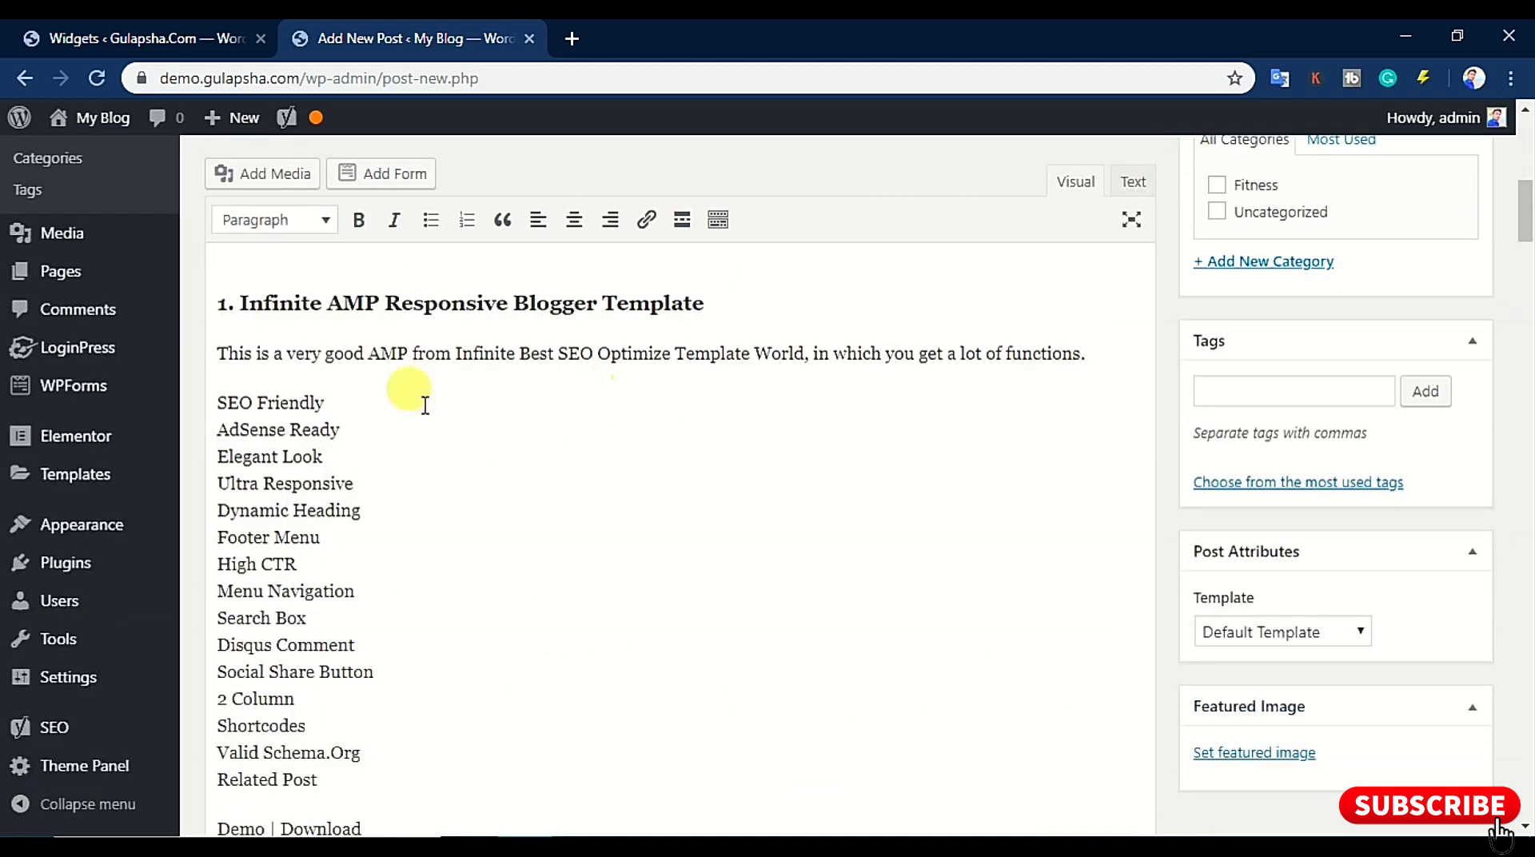
click(217, 352)
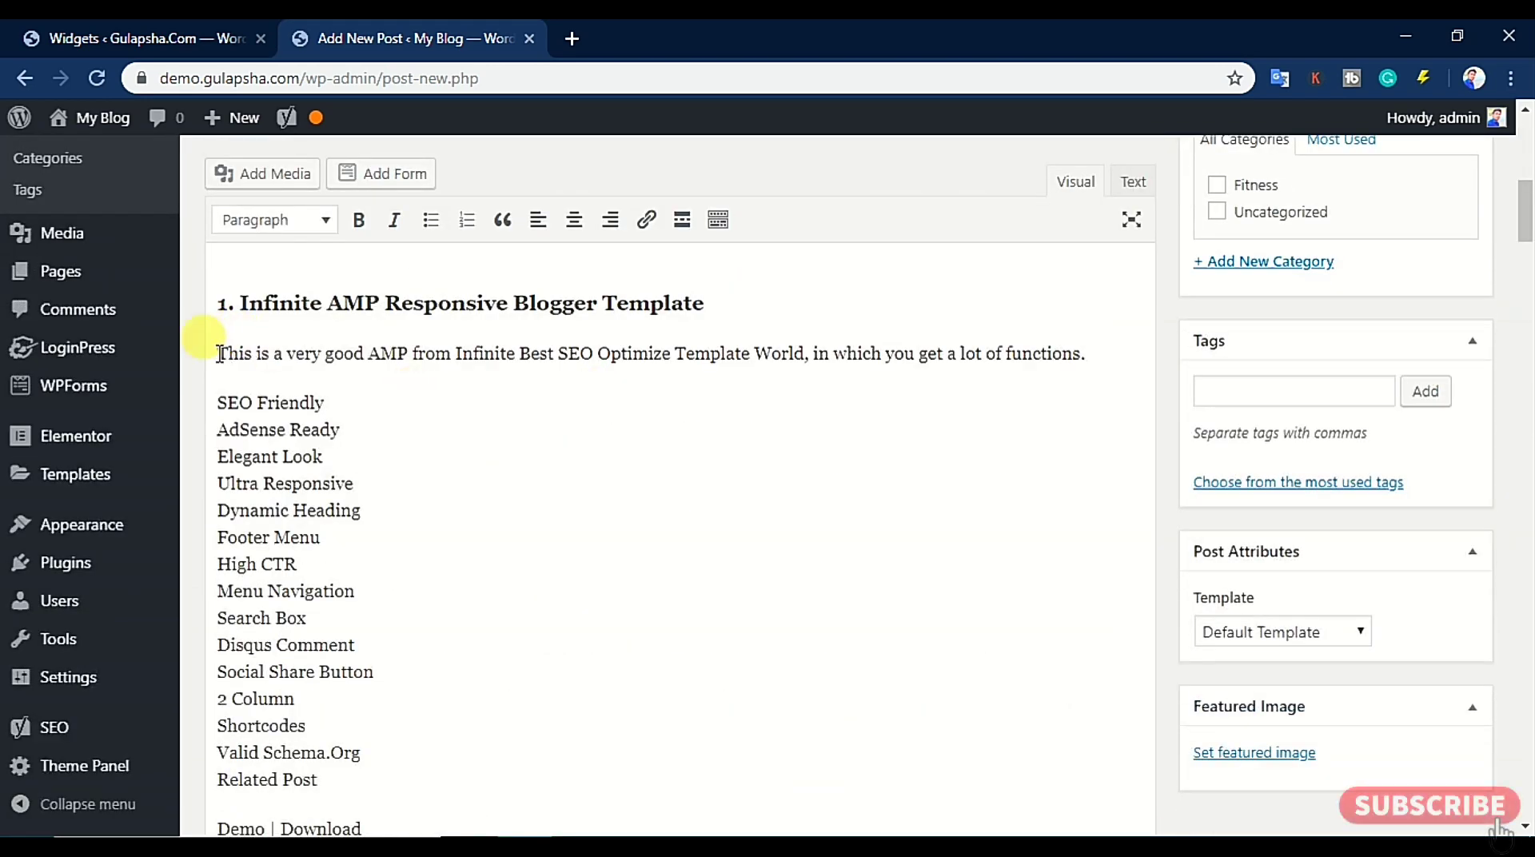
key(Return)
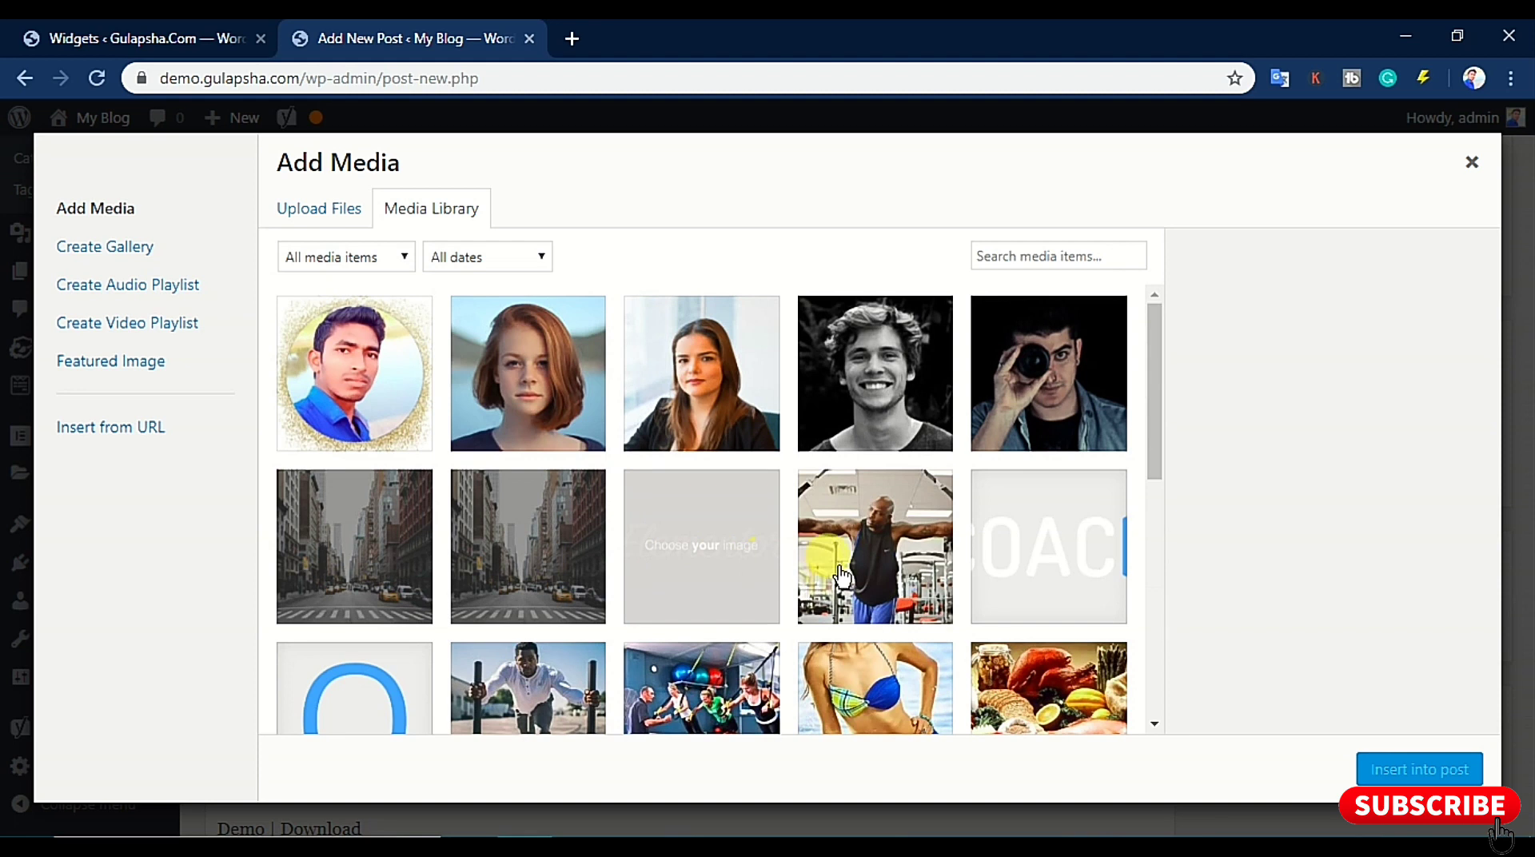
Select the first portrait image in the media library and close the dialog without inserting it
click(400, 416)
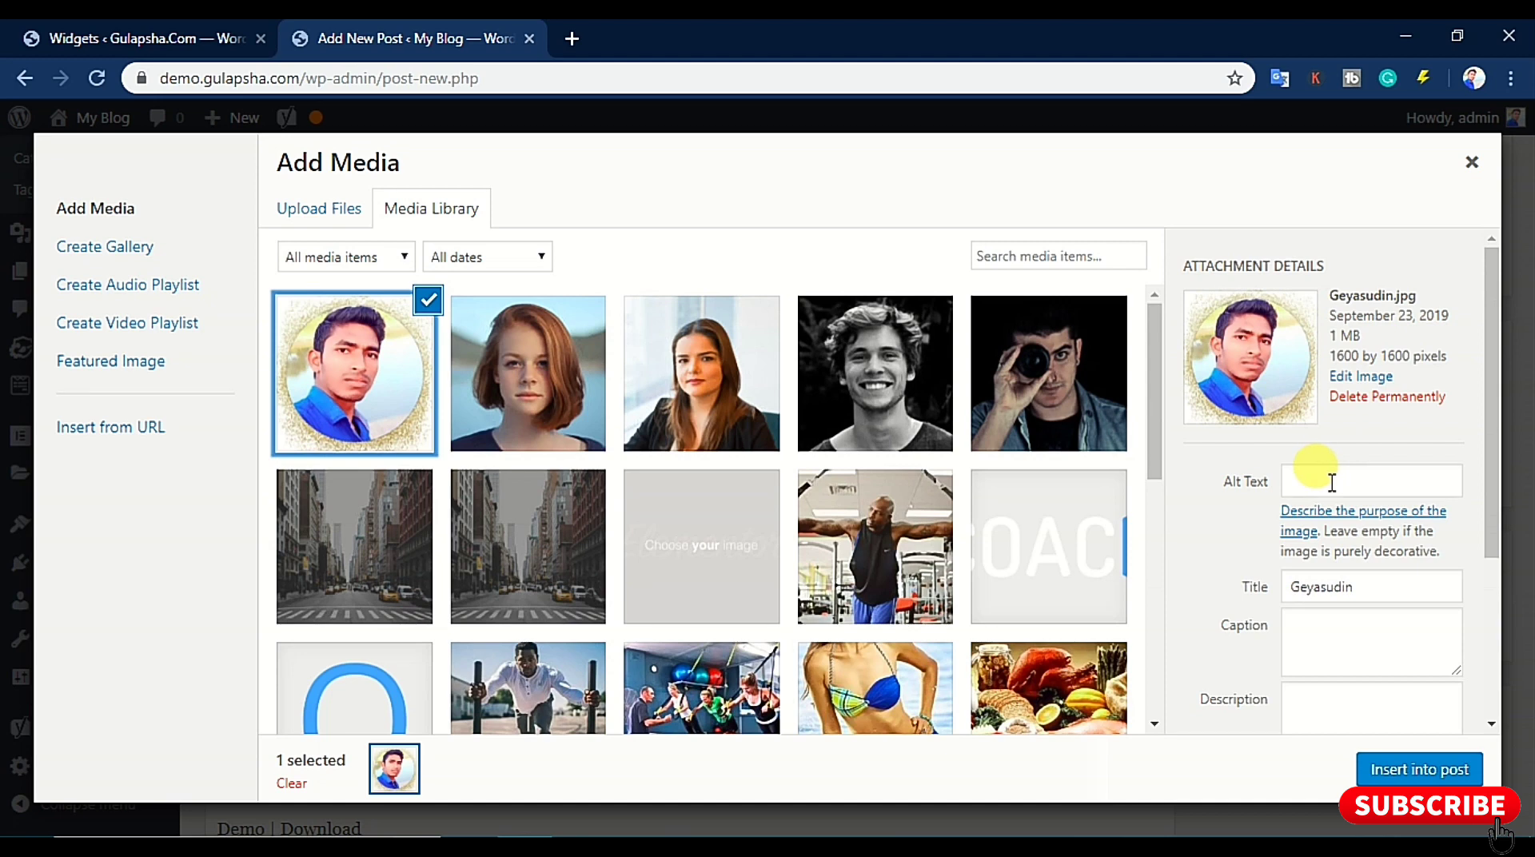
click(1332, 482)
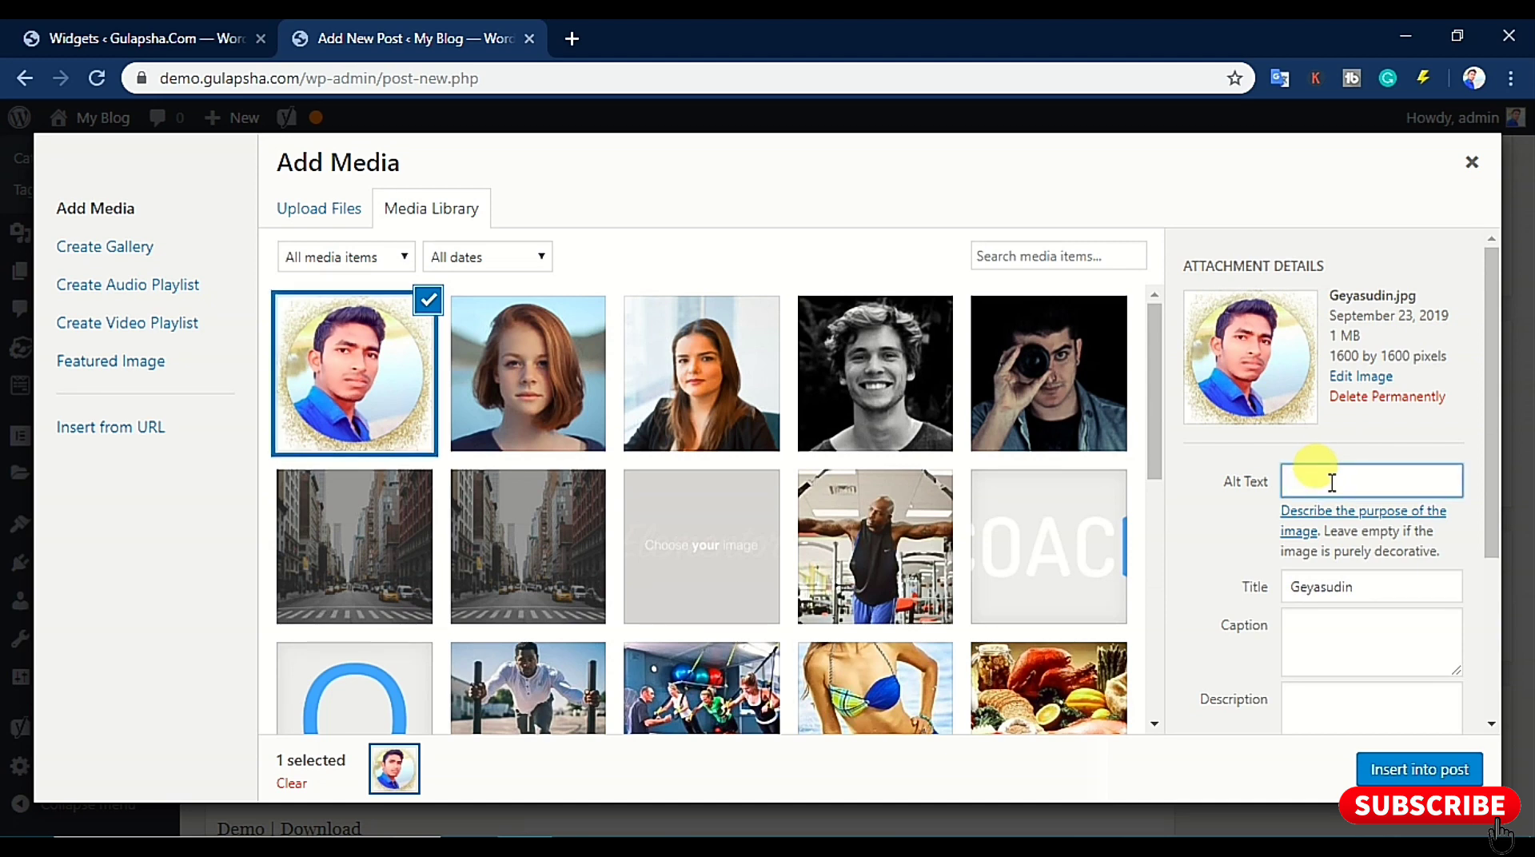
click(1472, 162)
Copy the phrase "Google AMP Blogger Templates" from the post title
scroll(616, 440, up, 15)
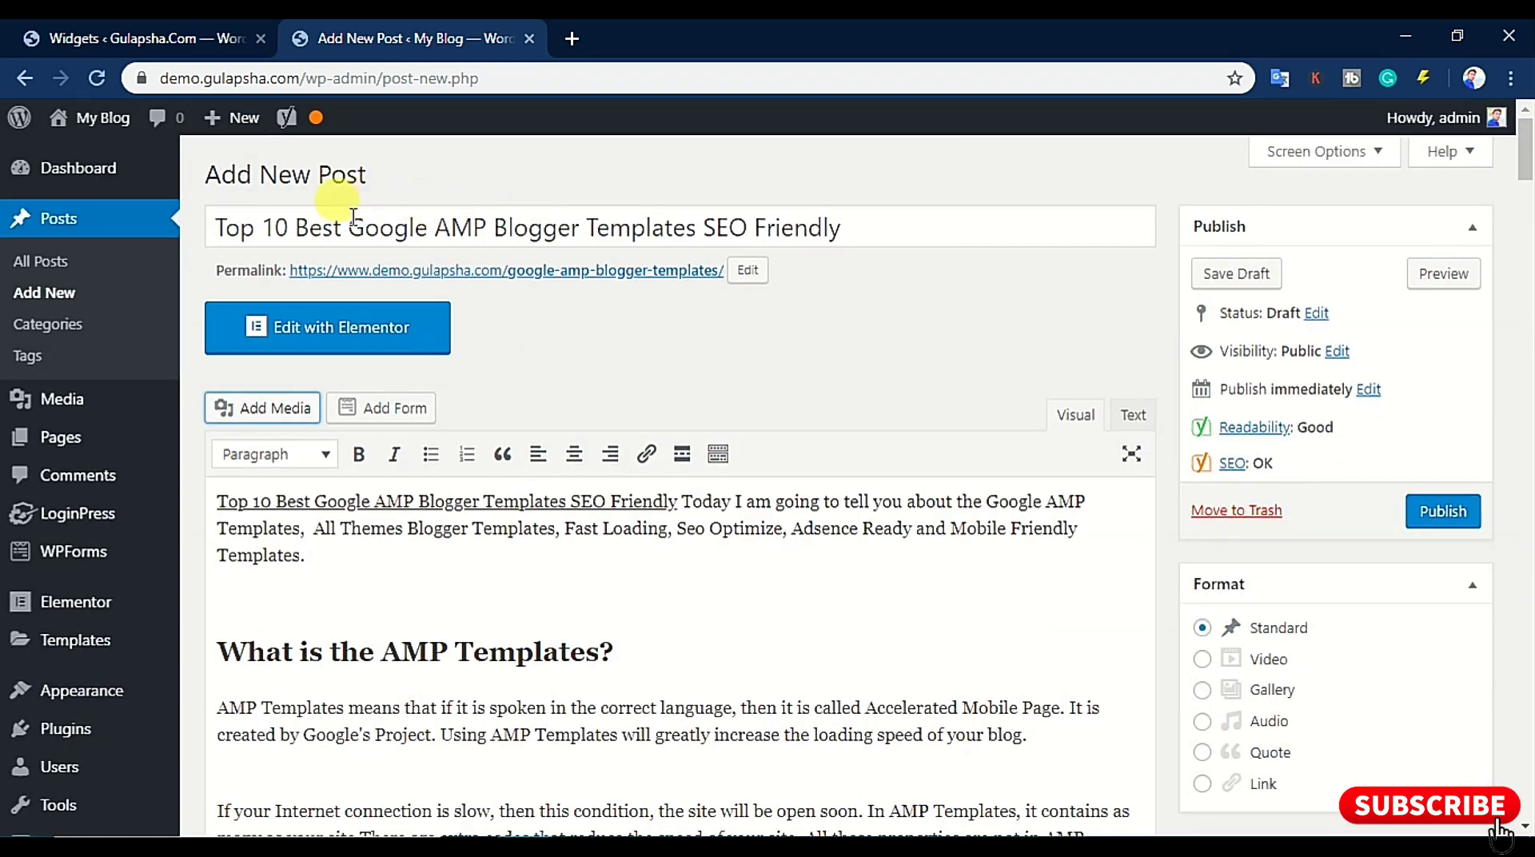
drag(353, 220, 695, 230)
right_click(695, 229)
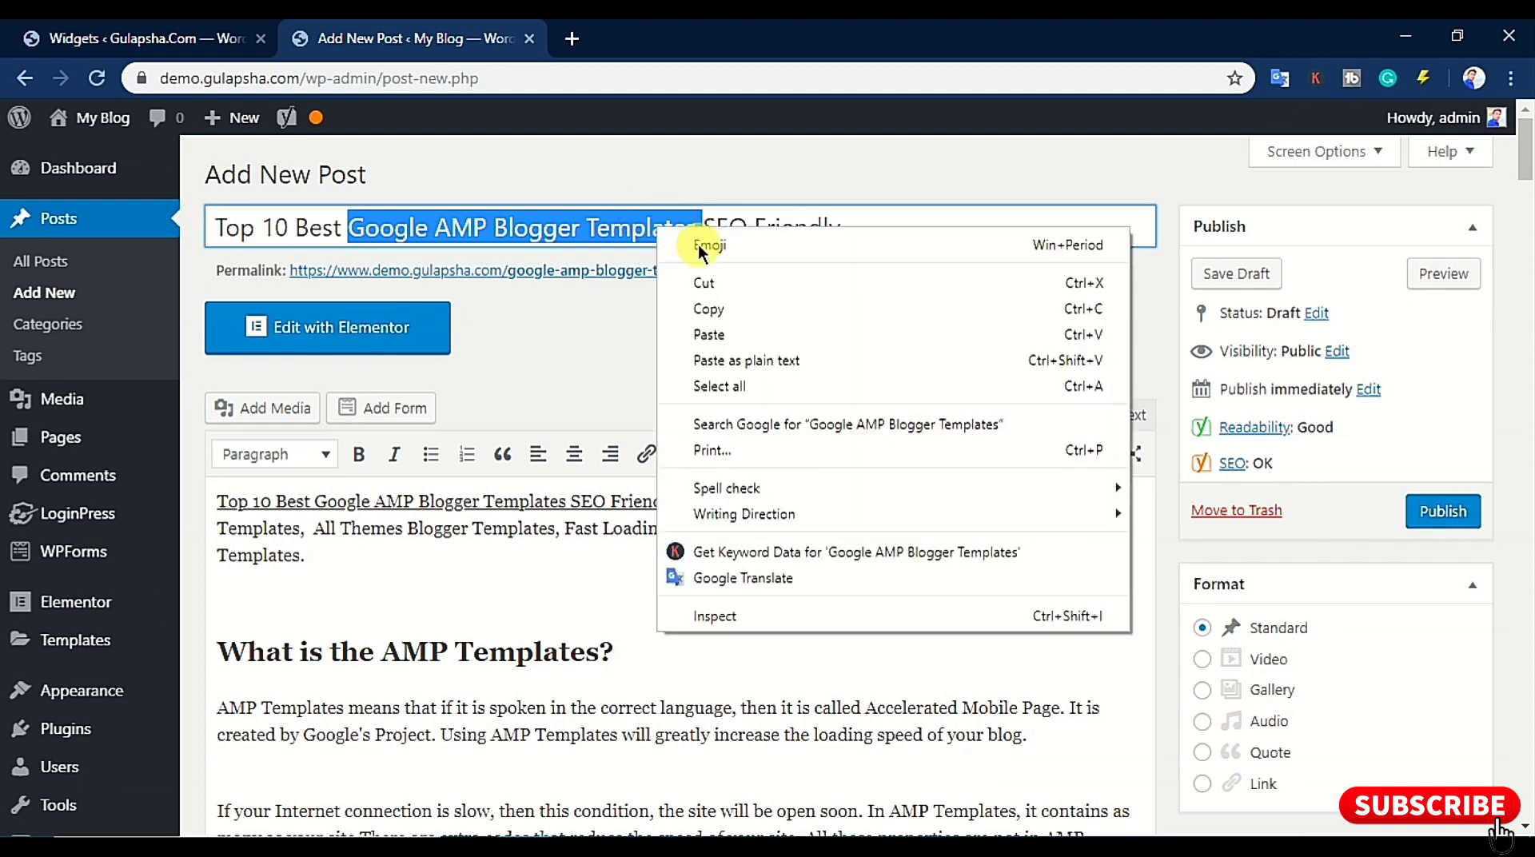
click(716, 306)
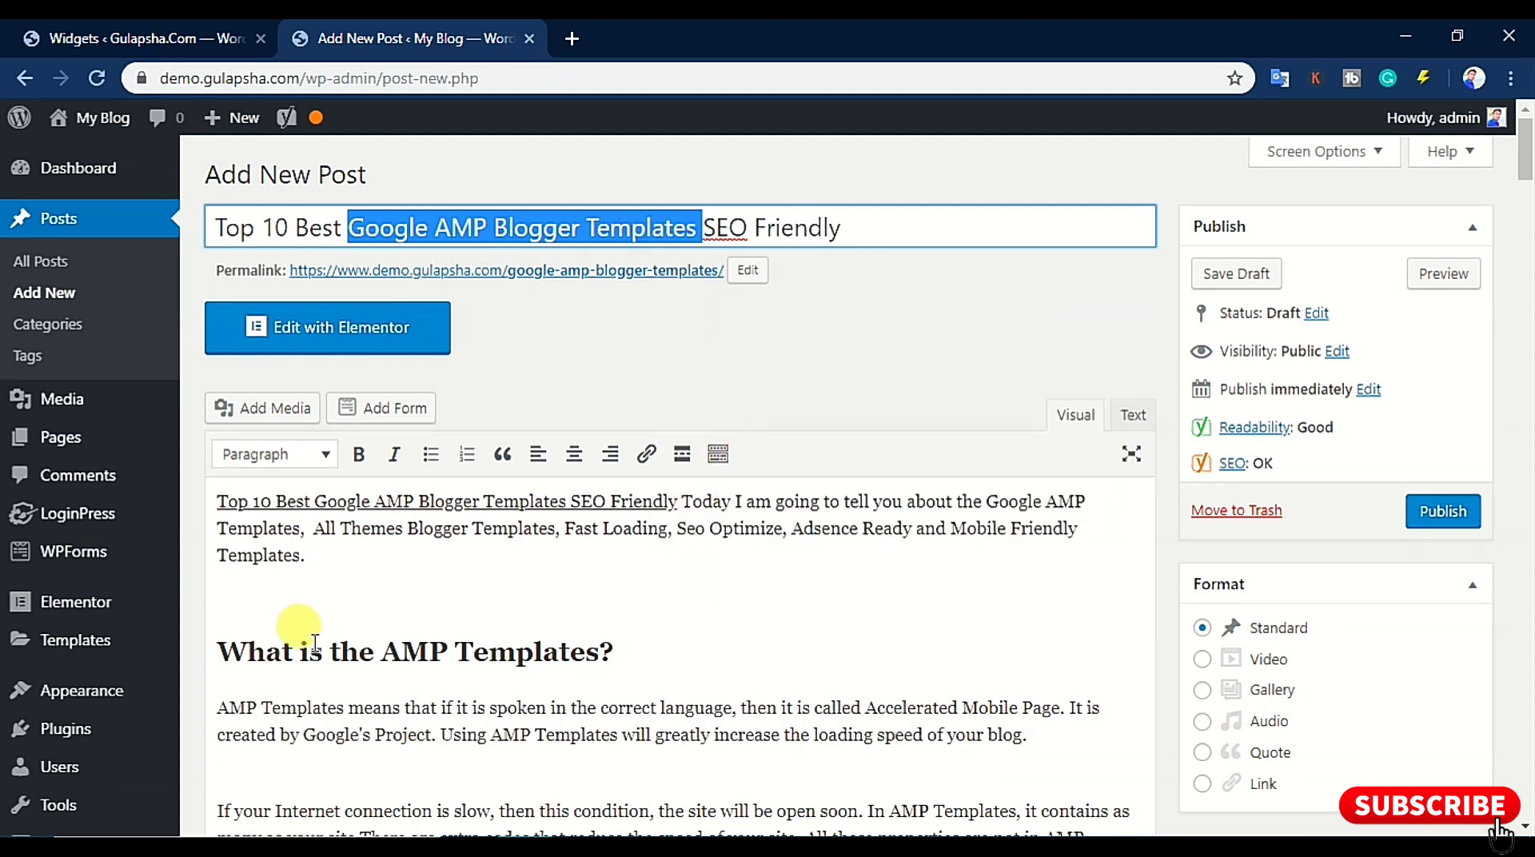
Add media at the empty line below the first template heading and set the selected portrait's alt text to "Google AMP Blogger Templates"
scroll(302, 625, down, 5)
click(220, 726)
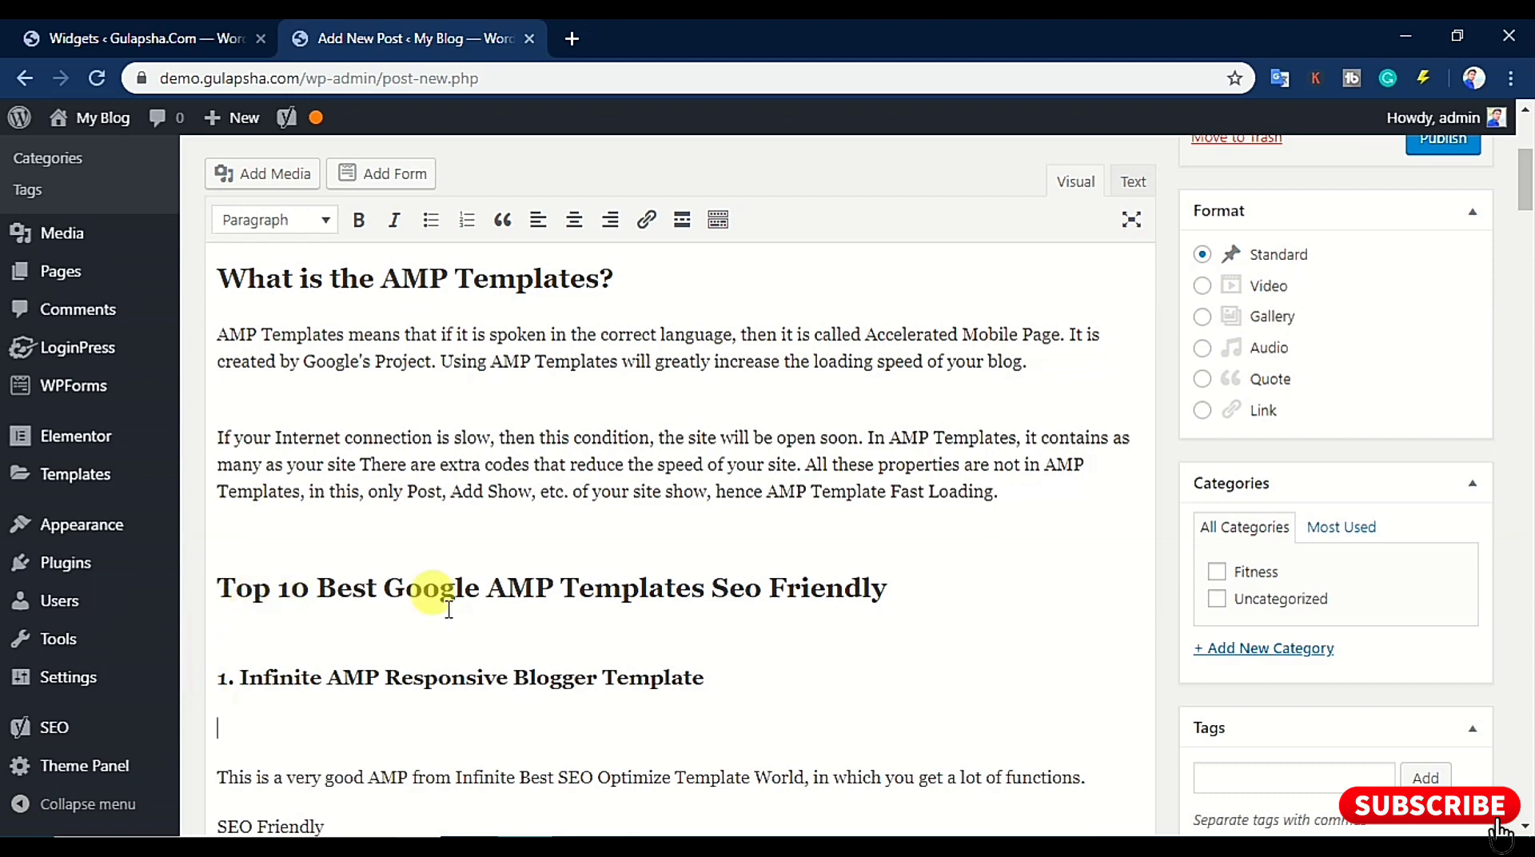
click(284, 181)
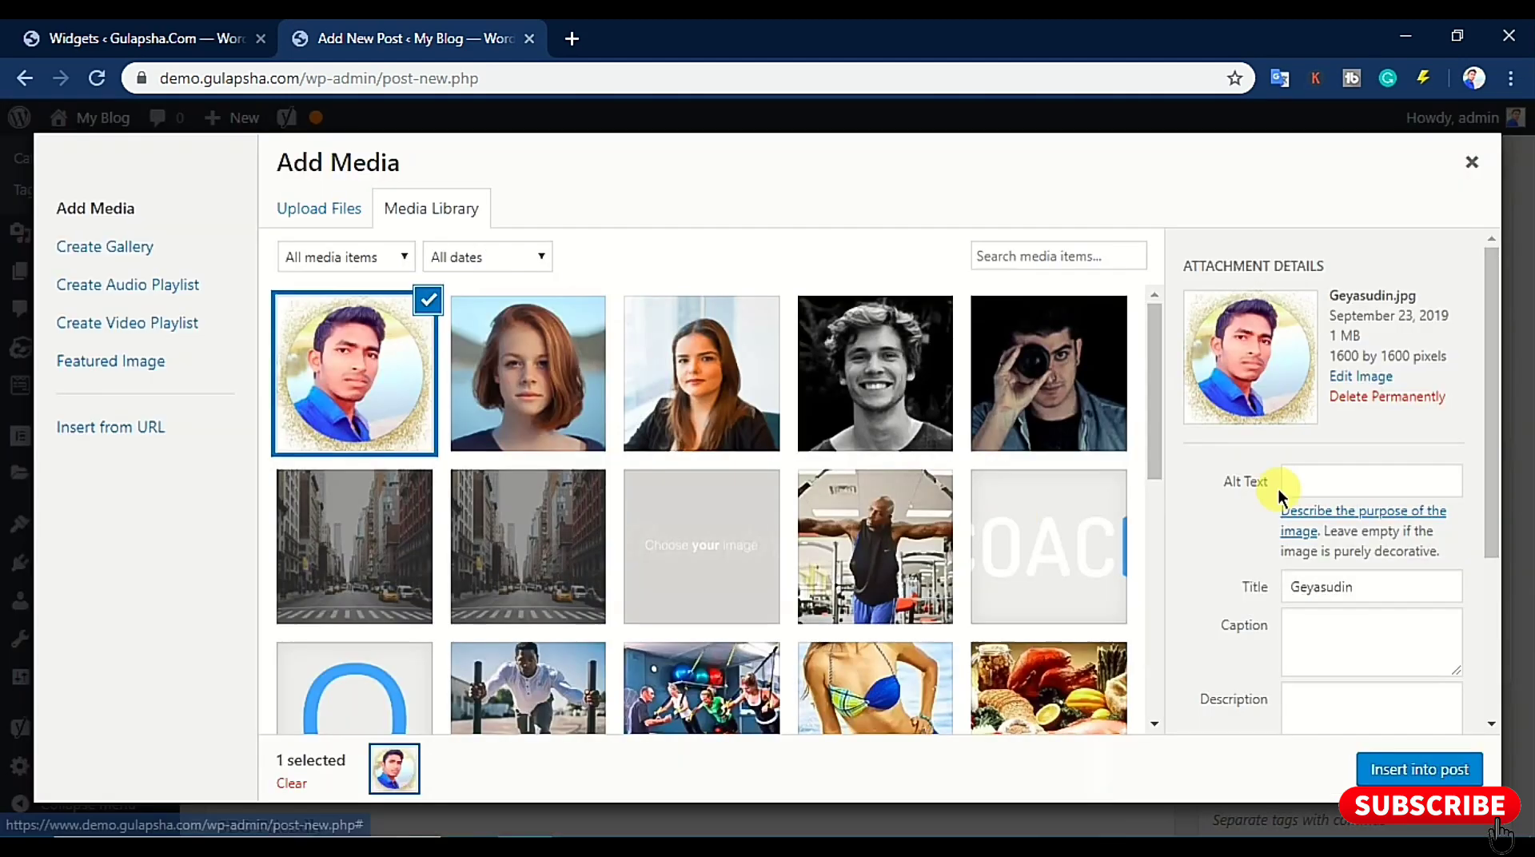
click(1352, 479)
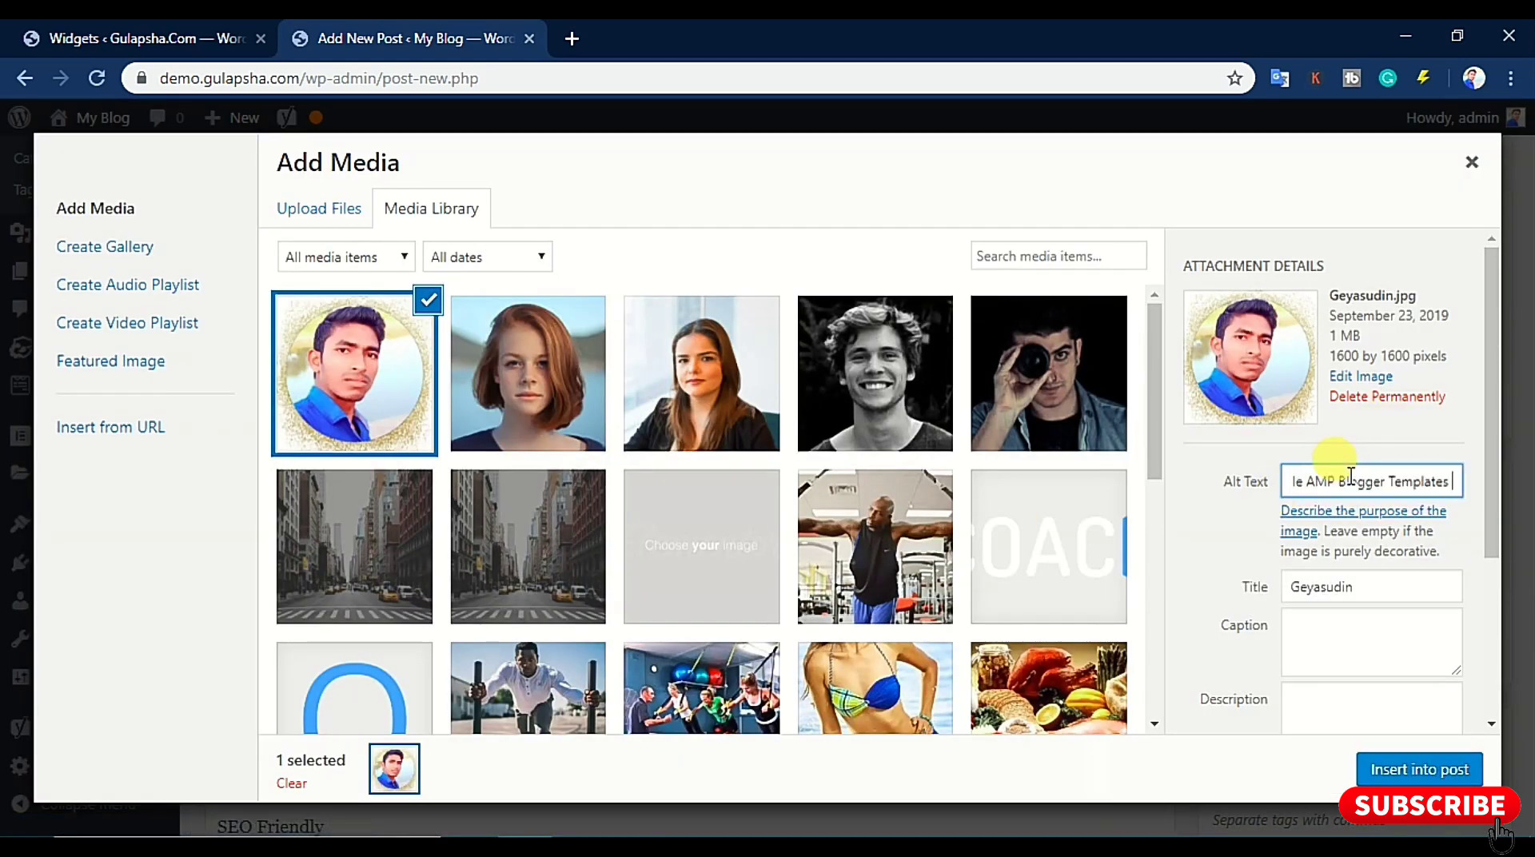
key(Tab)
key(Tab)
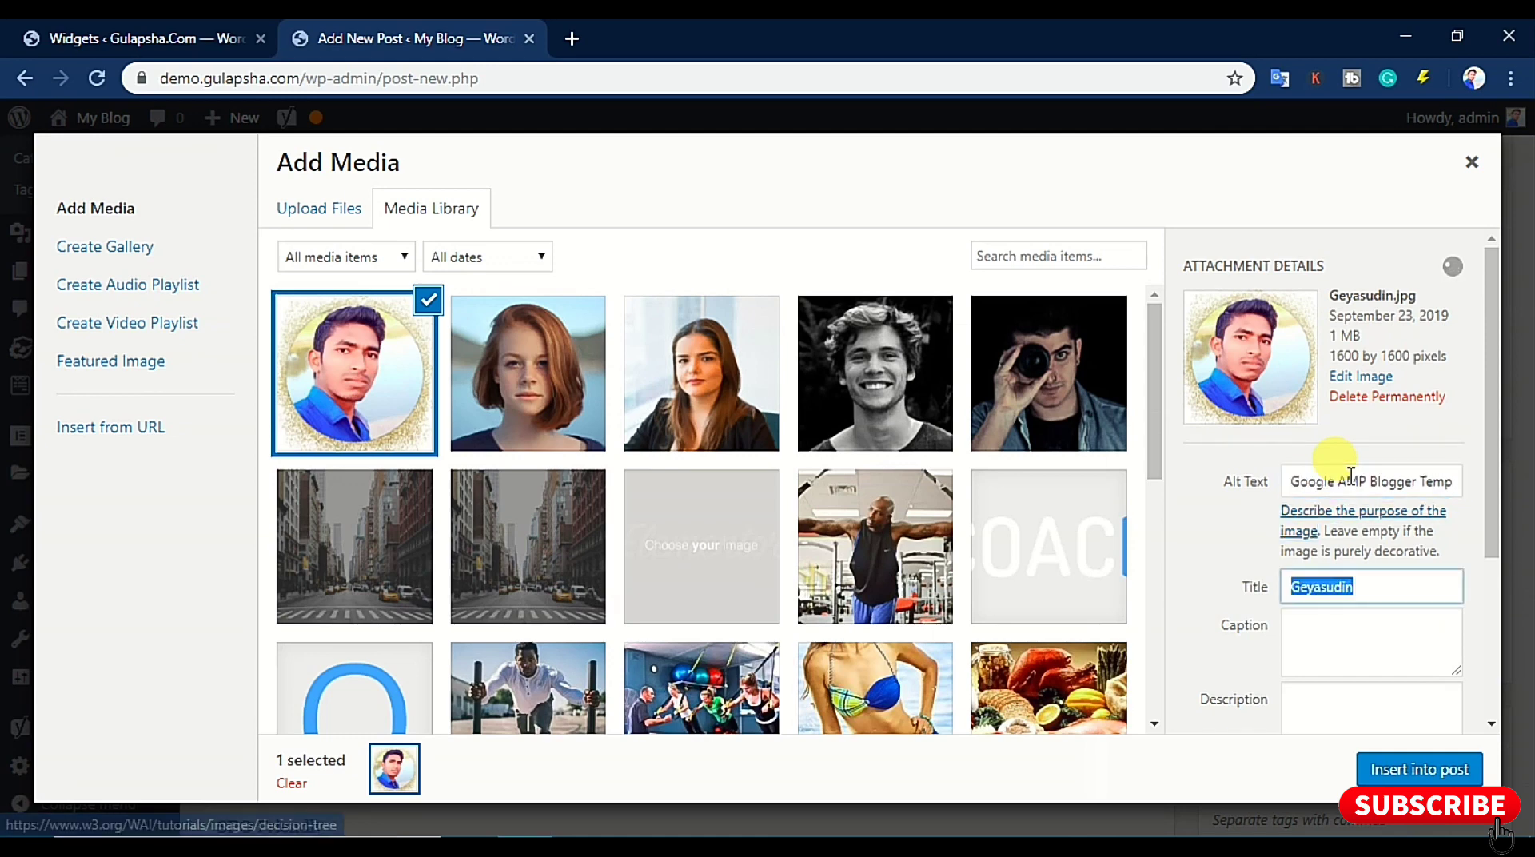
Set the selected image's caption, title and description to "Google AMP Blogger Templates"
key(Tab)
key(ctrl+v)
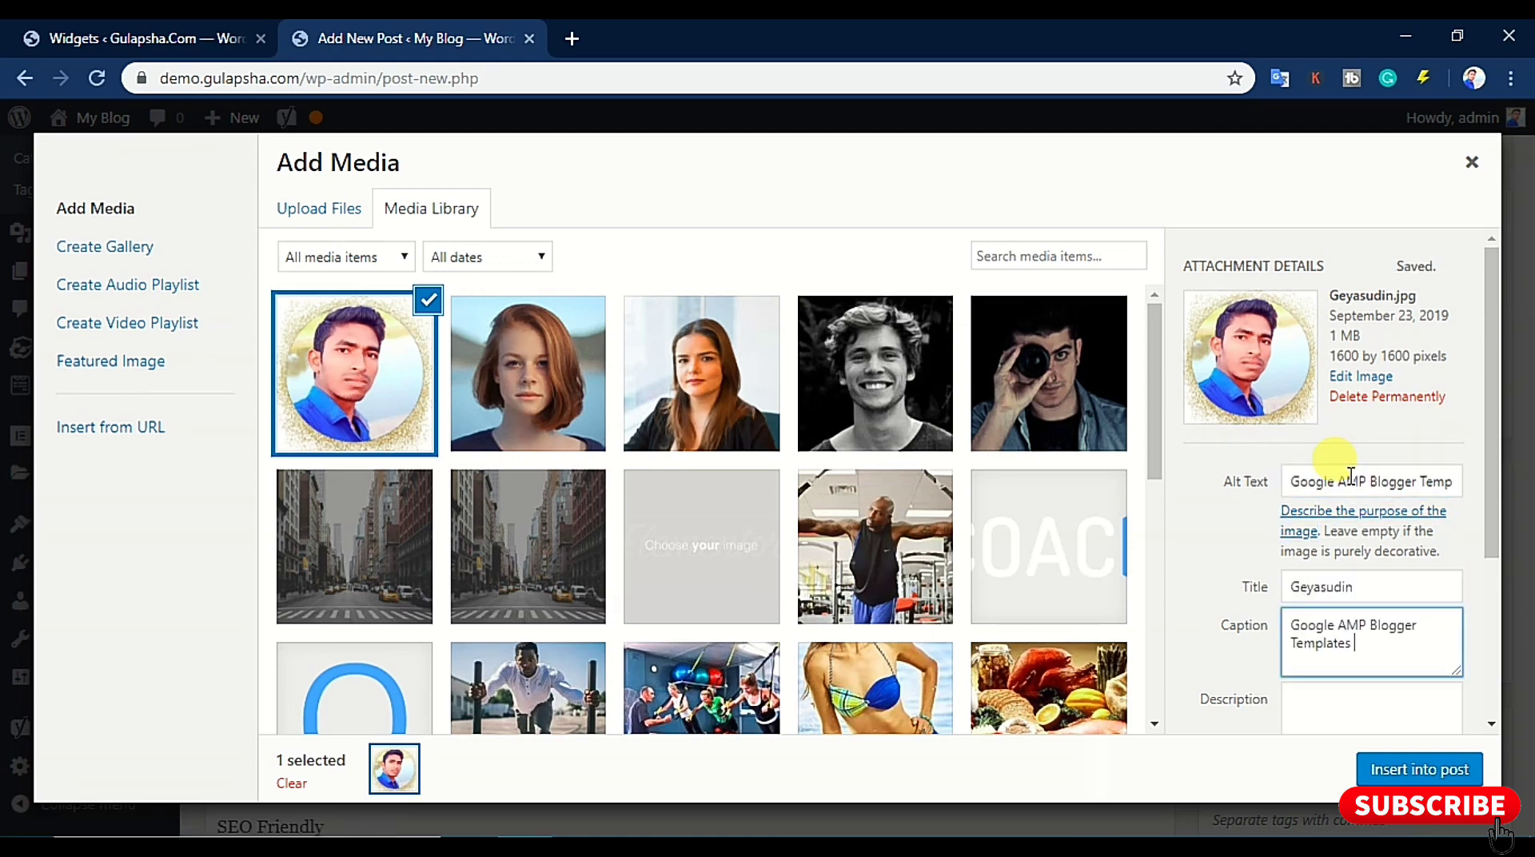
click(1396, 582)
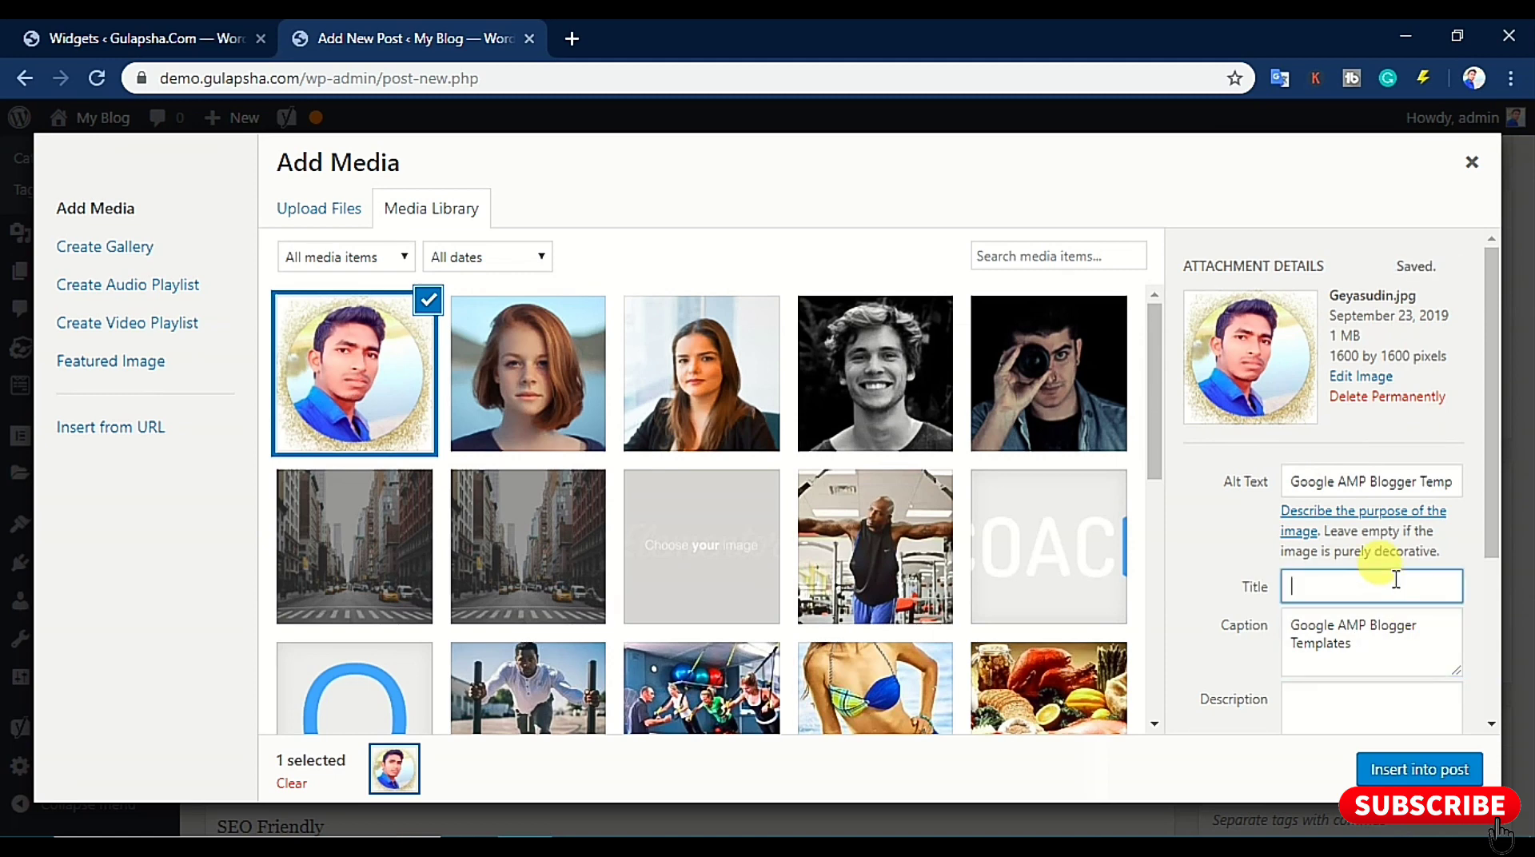
click(1342, 698)
key(ctrl+v)
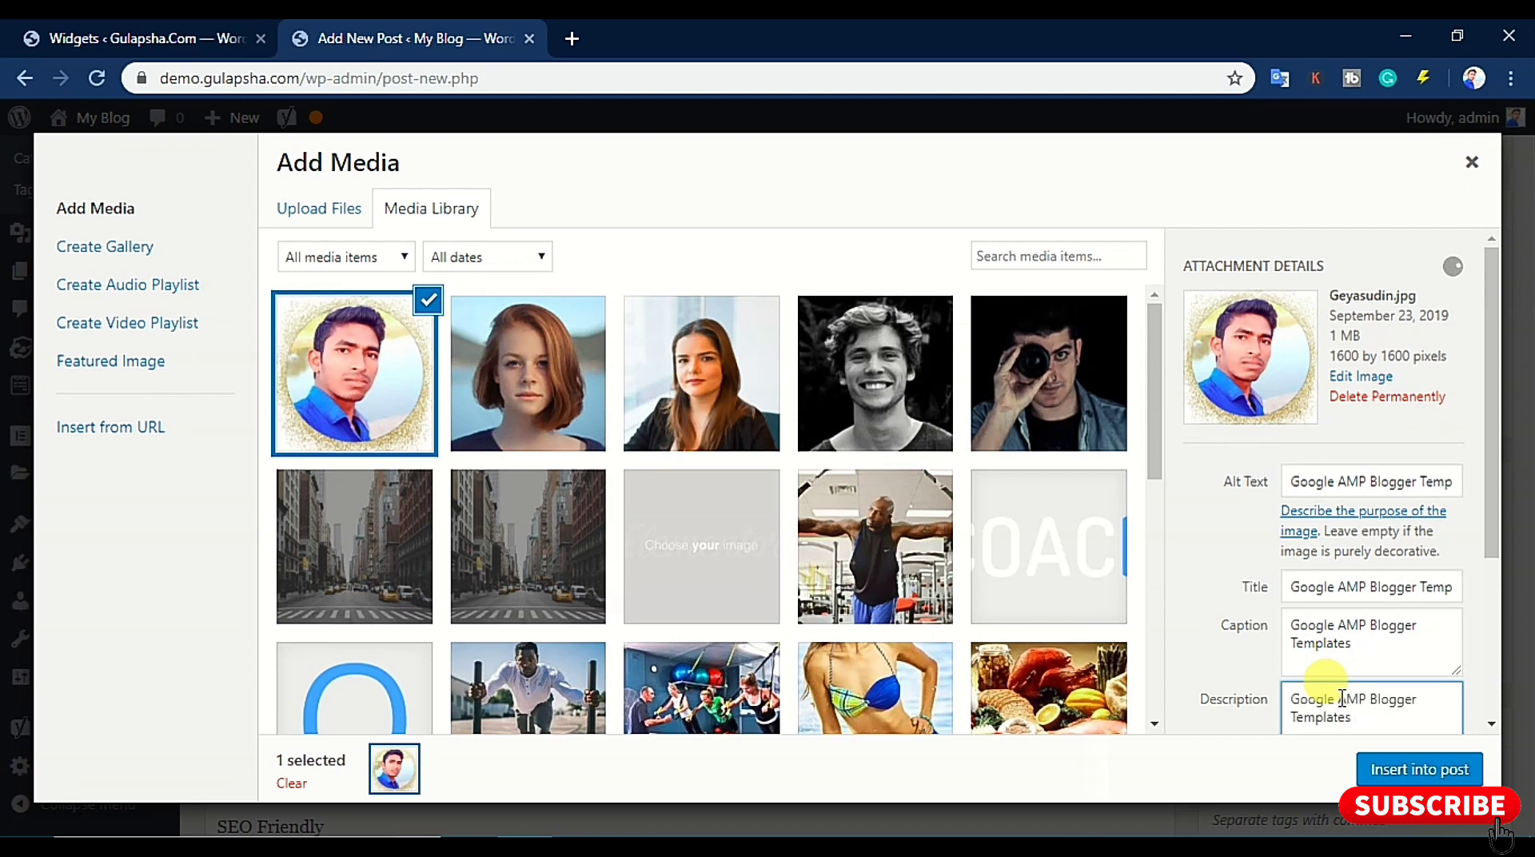
Insert the selected portrait image into the post with its current display settings
scroll(1351, 480, down, 2)
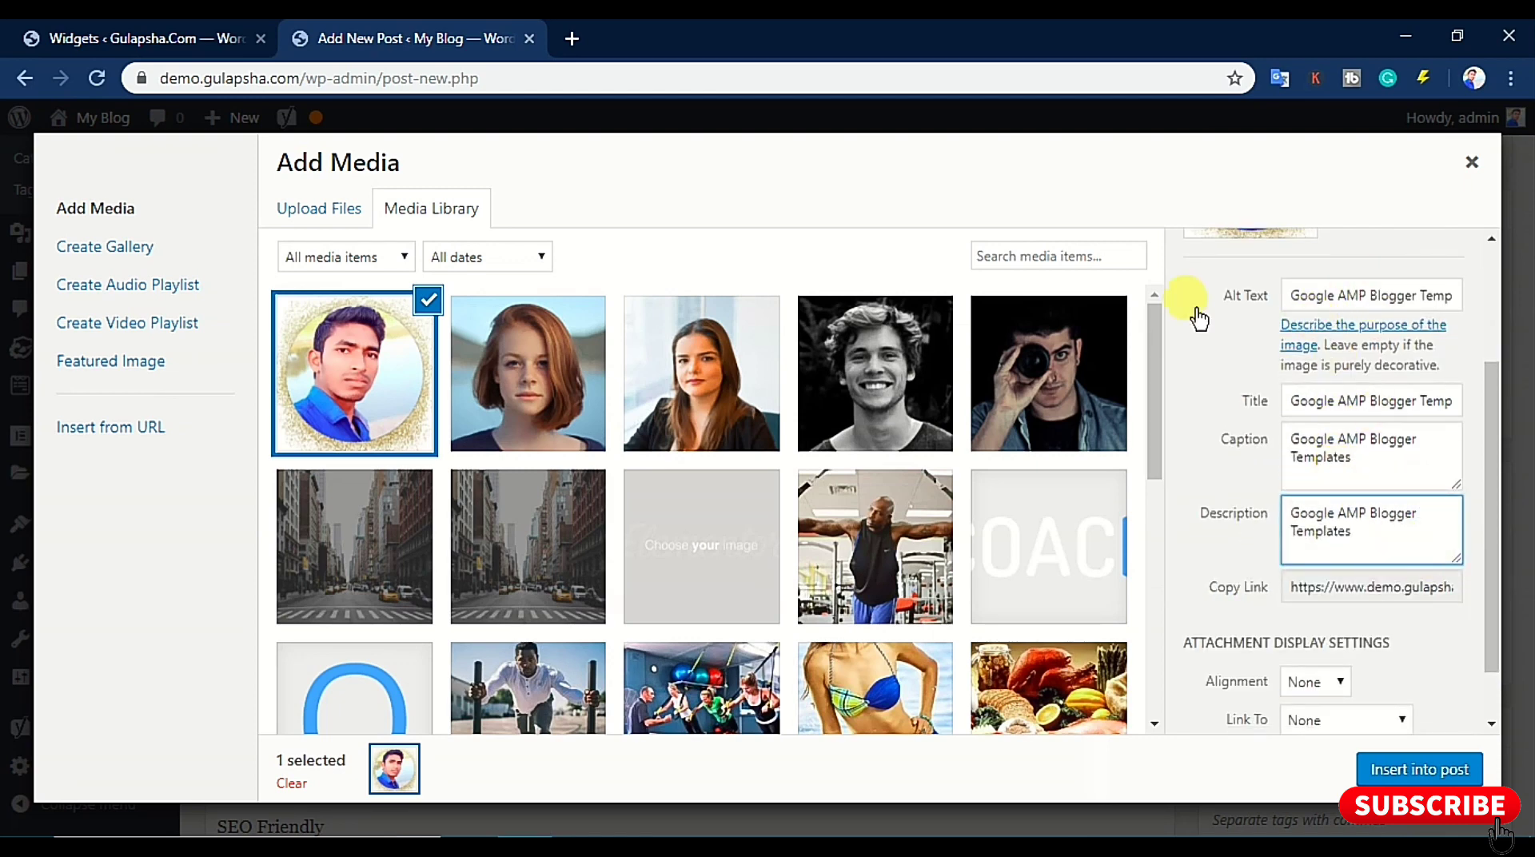
scroll(1380, 612, down, 1)
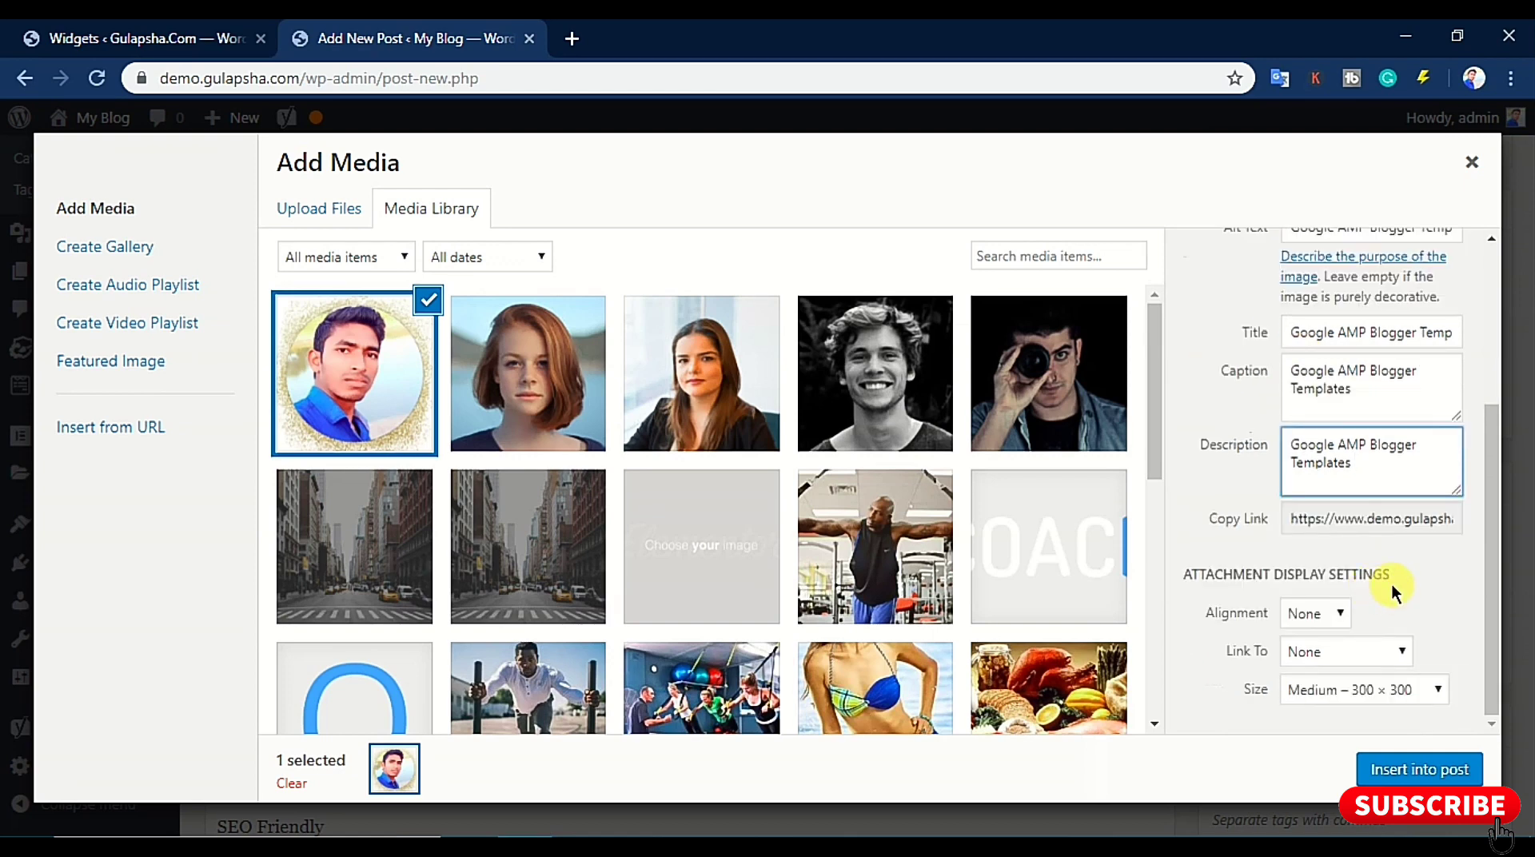
click(1427, 772)
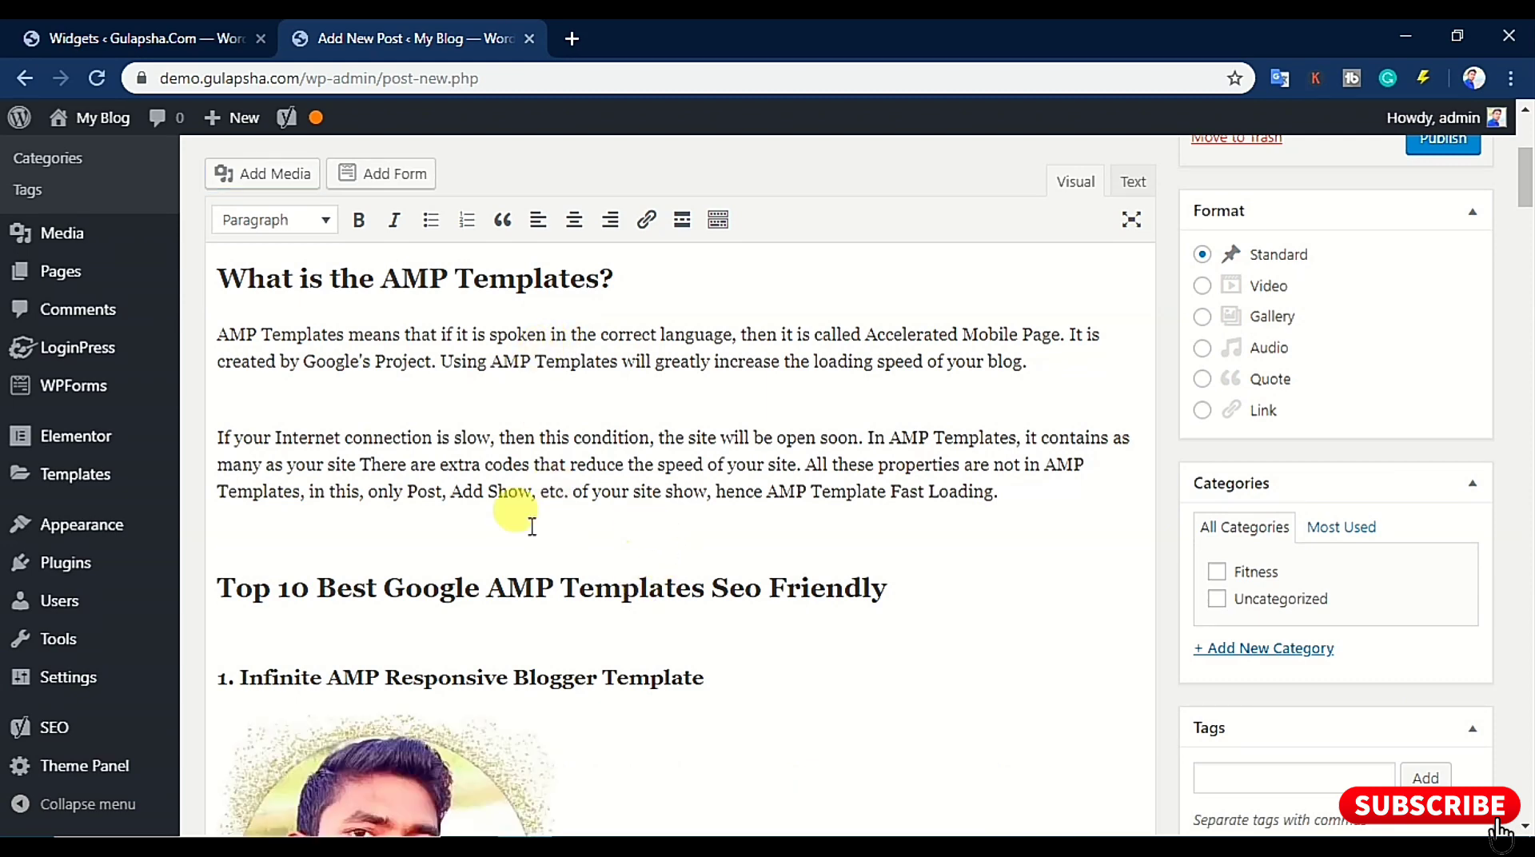
Insert an empty line between the image caption and the paragraph starting "This is a very good AMP"
scroll(512, 512, down, 2)
scroll(414, 594, down, 4)
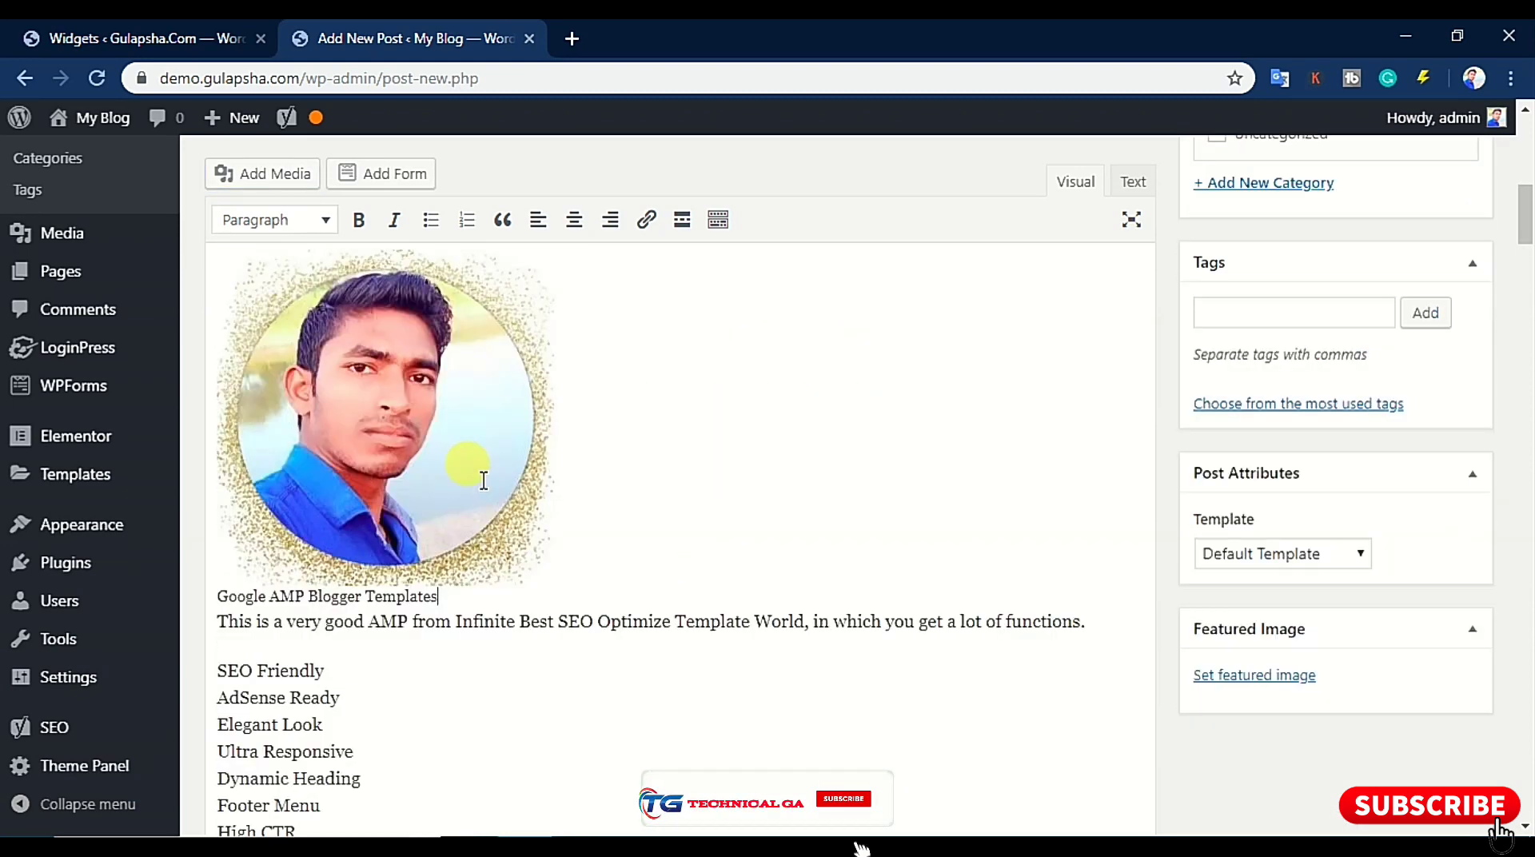
scroll(477, 456, up, 2)
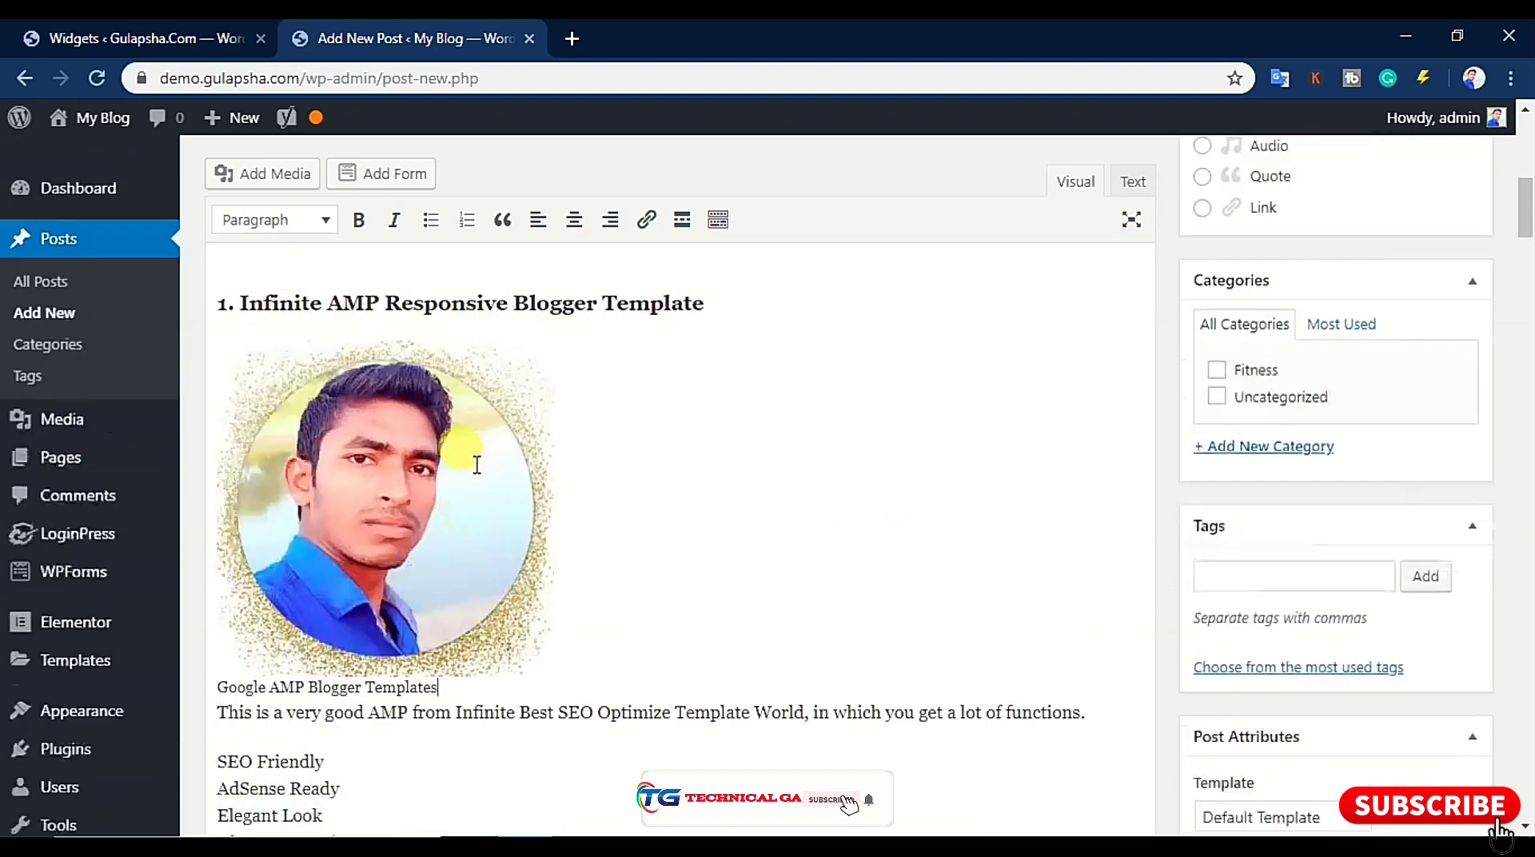
click(216, 712)
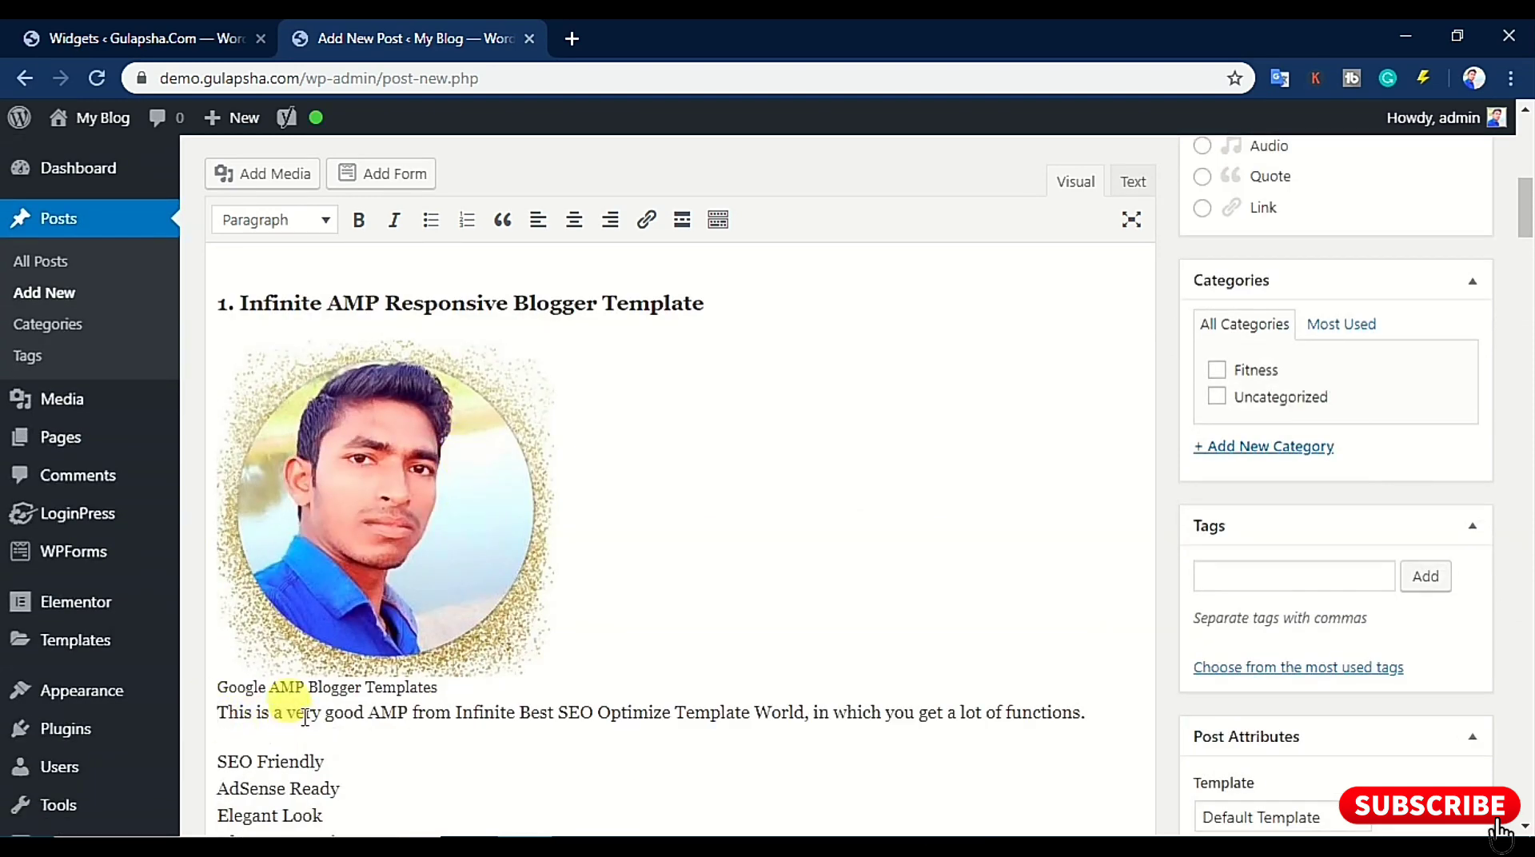
scroll(456, 651, down, 1)
Check the post content and publish the post
scroll(456, 648, up, 8)
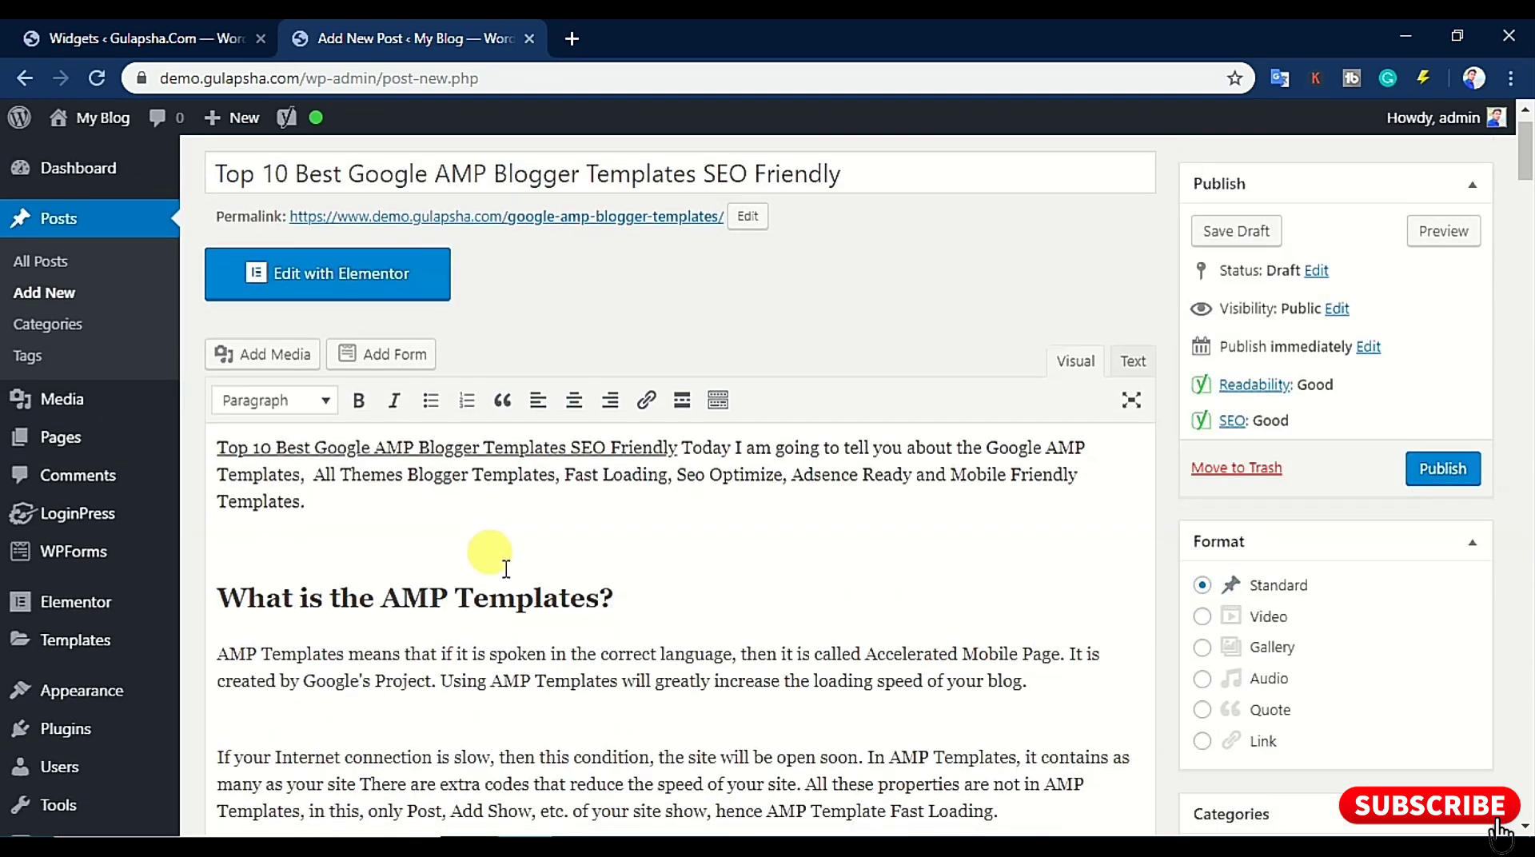
scroll(506, 569, down, 8)
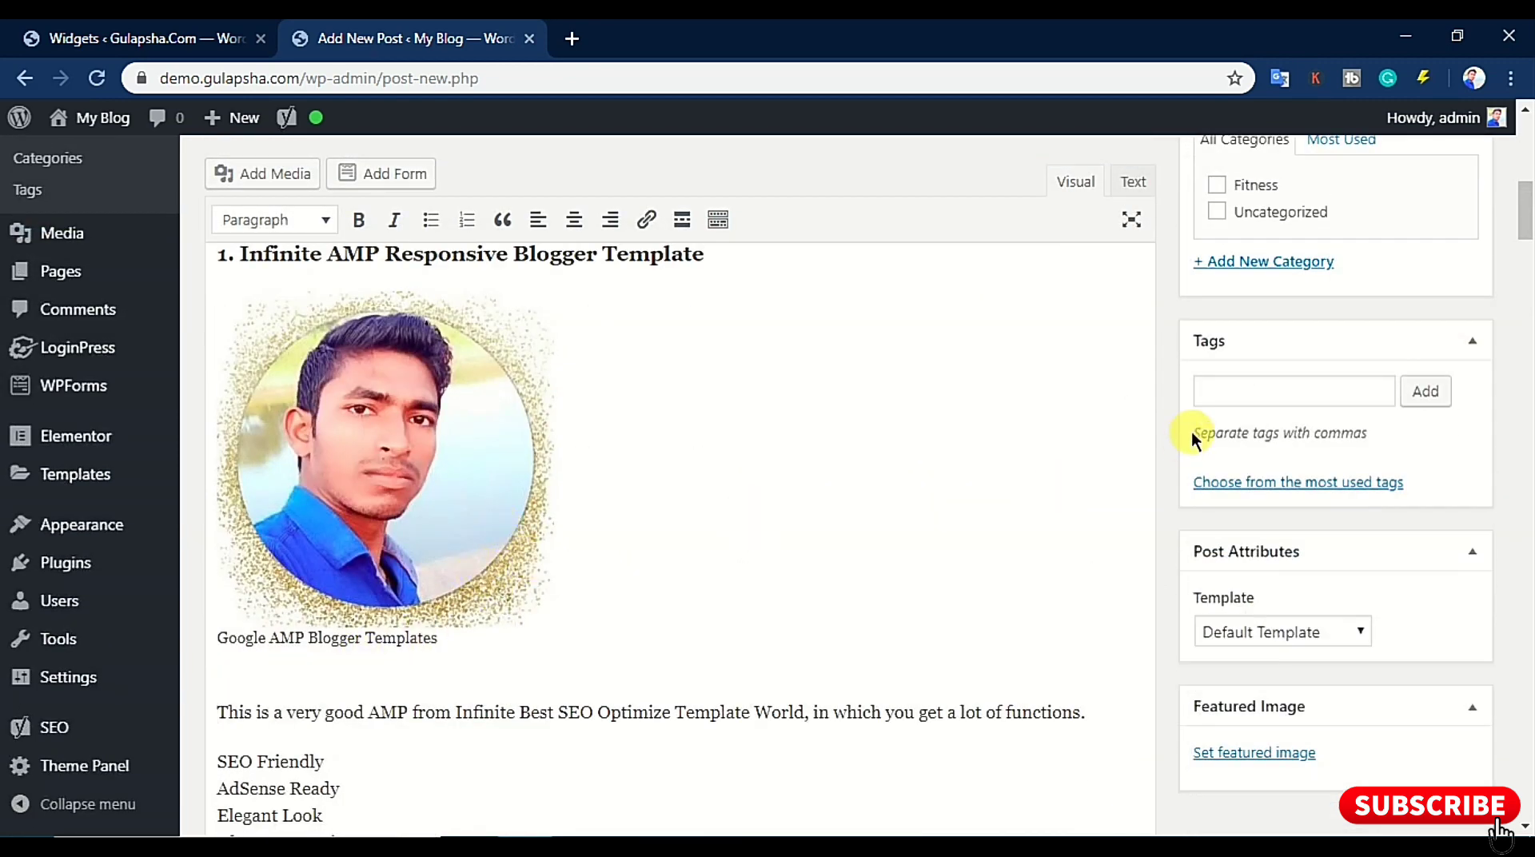
scroll(1192, 435, up, 7)
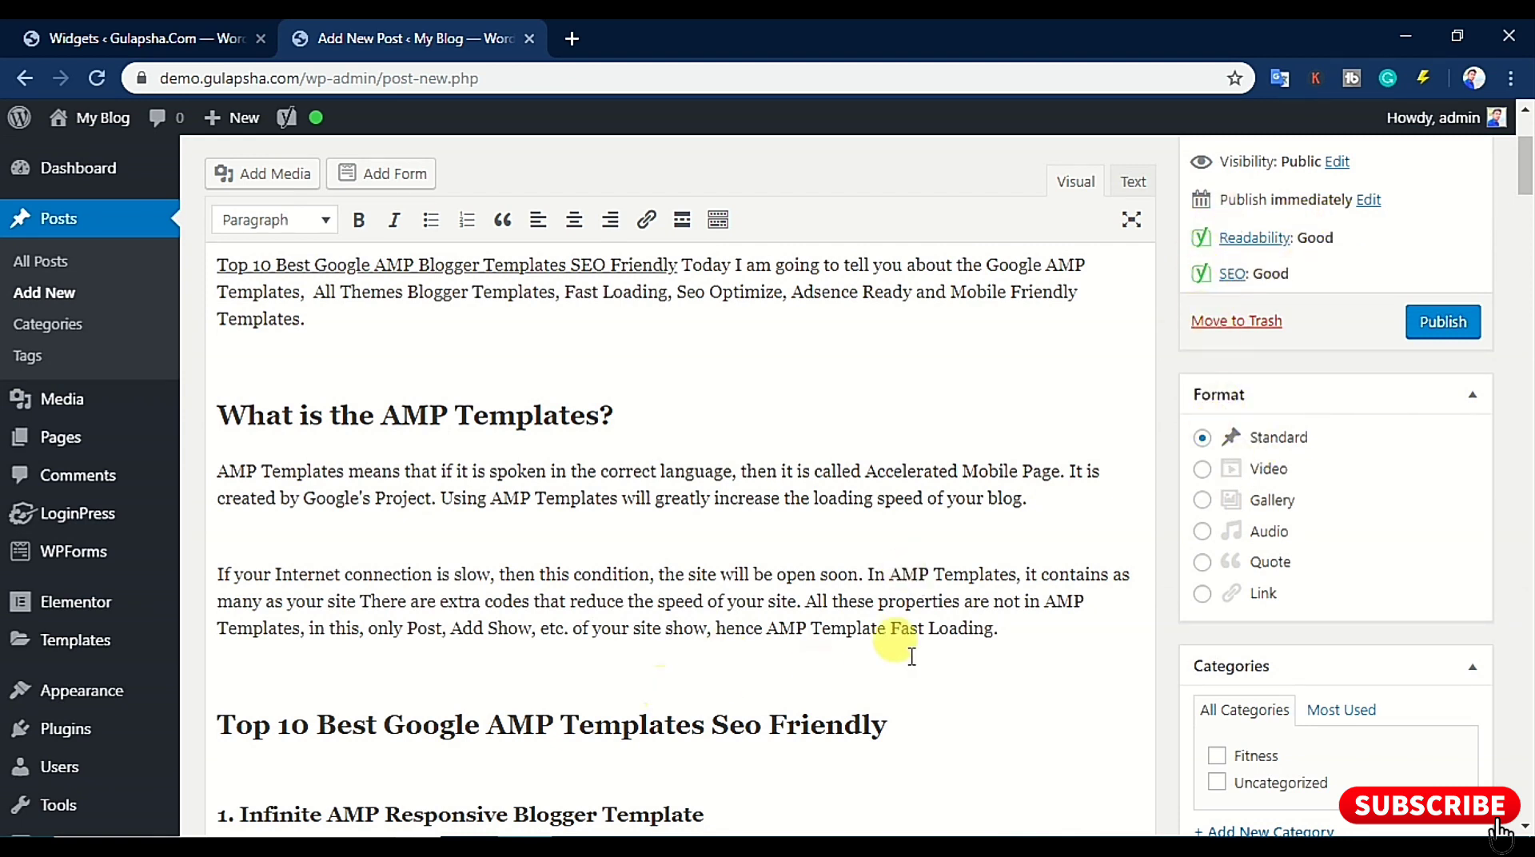
click(1444, 322)
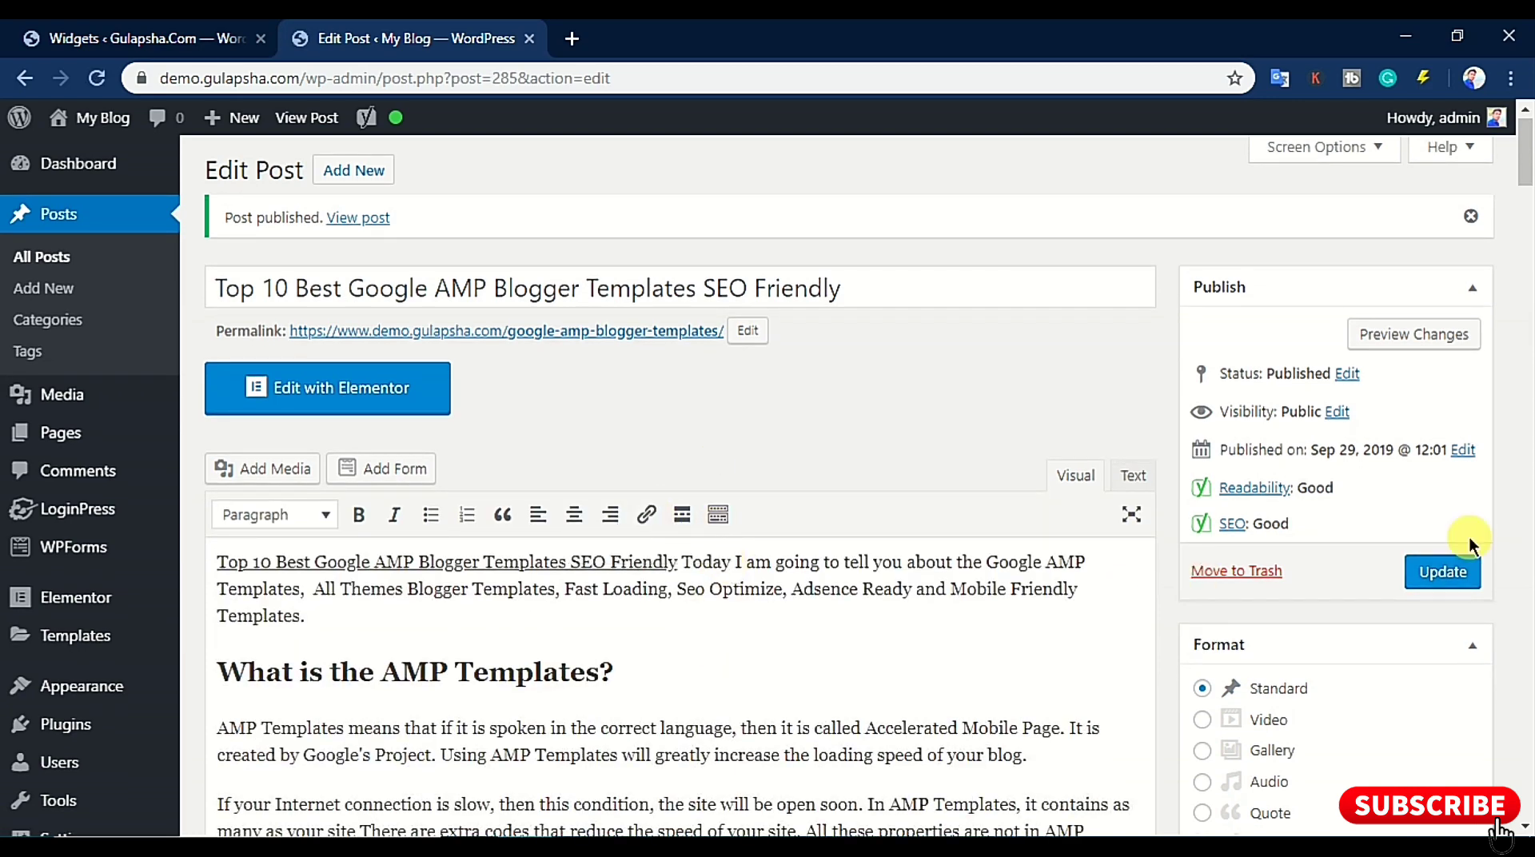
Expand the Yoast SEO analysis for the focus keyphrase and examine the listed problems, especially outbound links
scroll(1471, 540, down, 5)
scroll(1527, 523, down, 20)
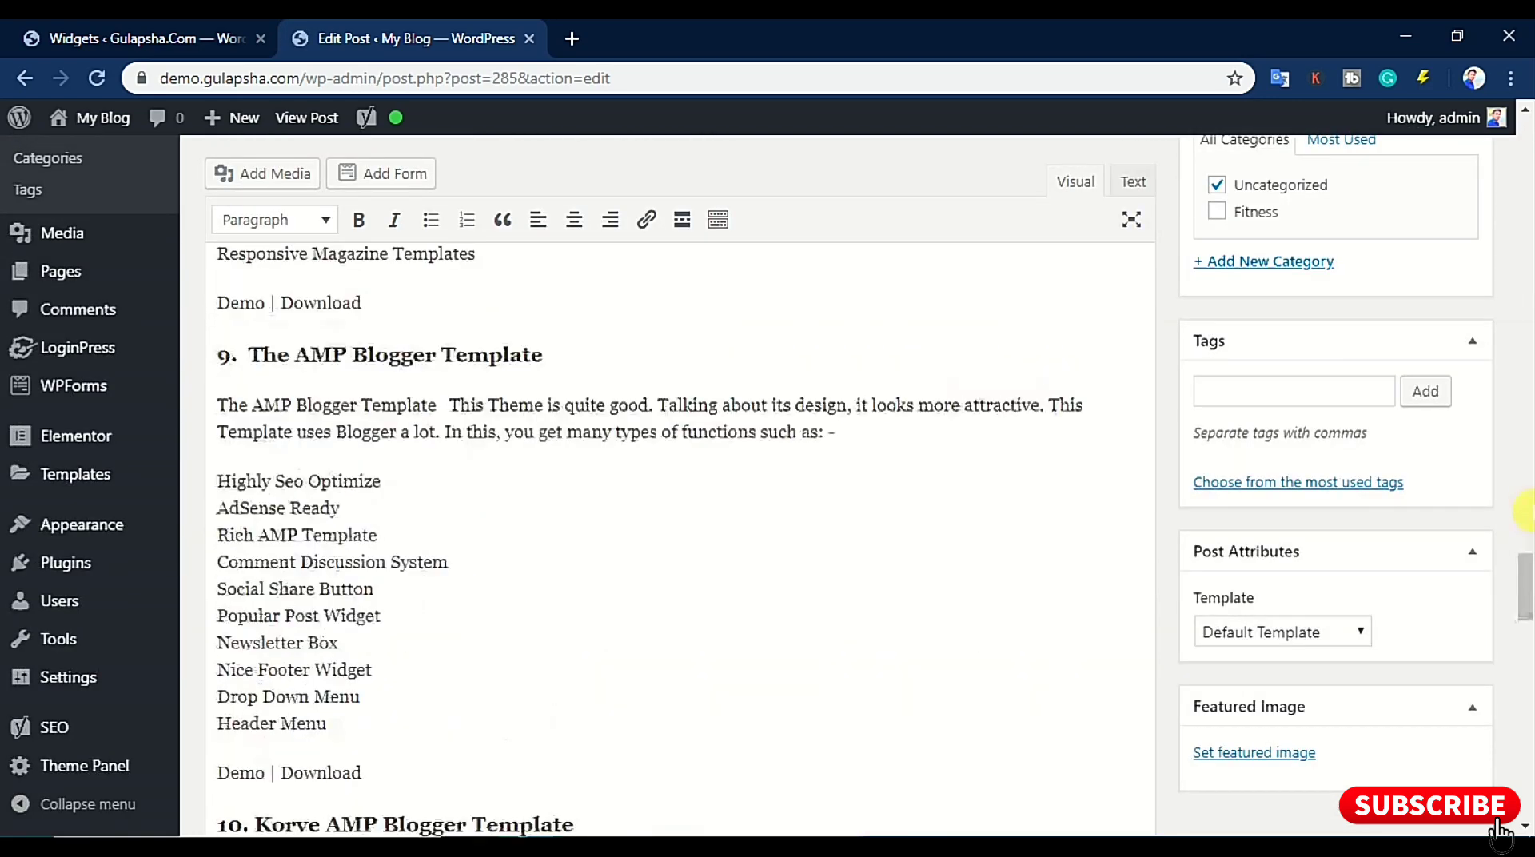
scroll(531, 428, up, 5)
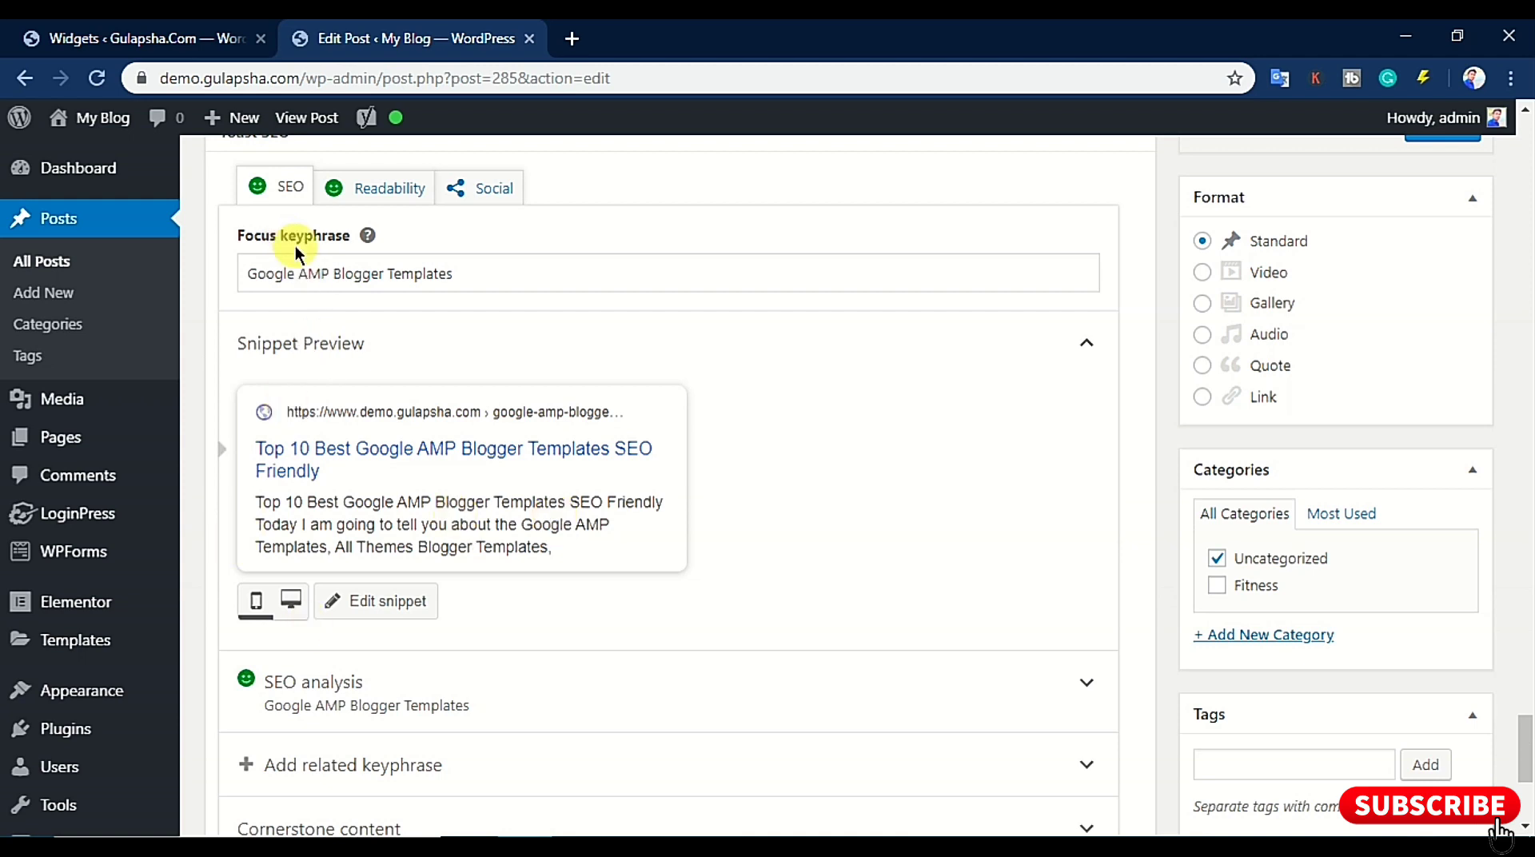
click(598, 717)
scroll(565, 384, down, 5)
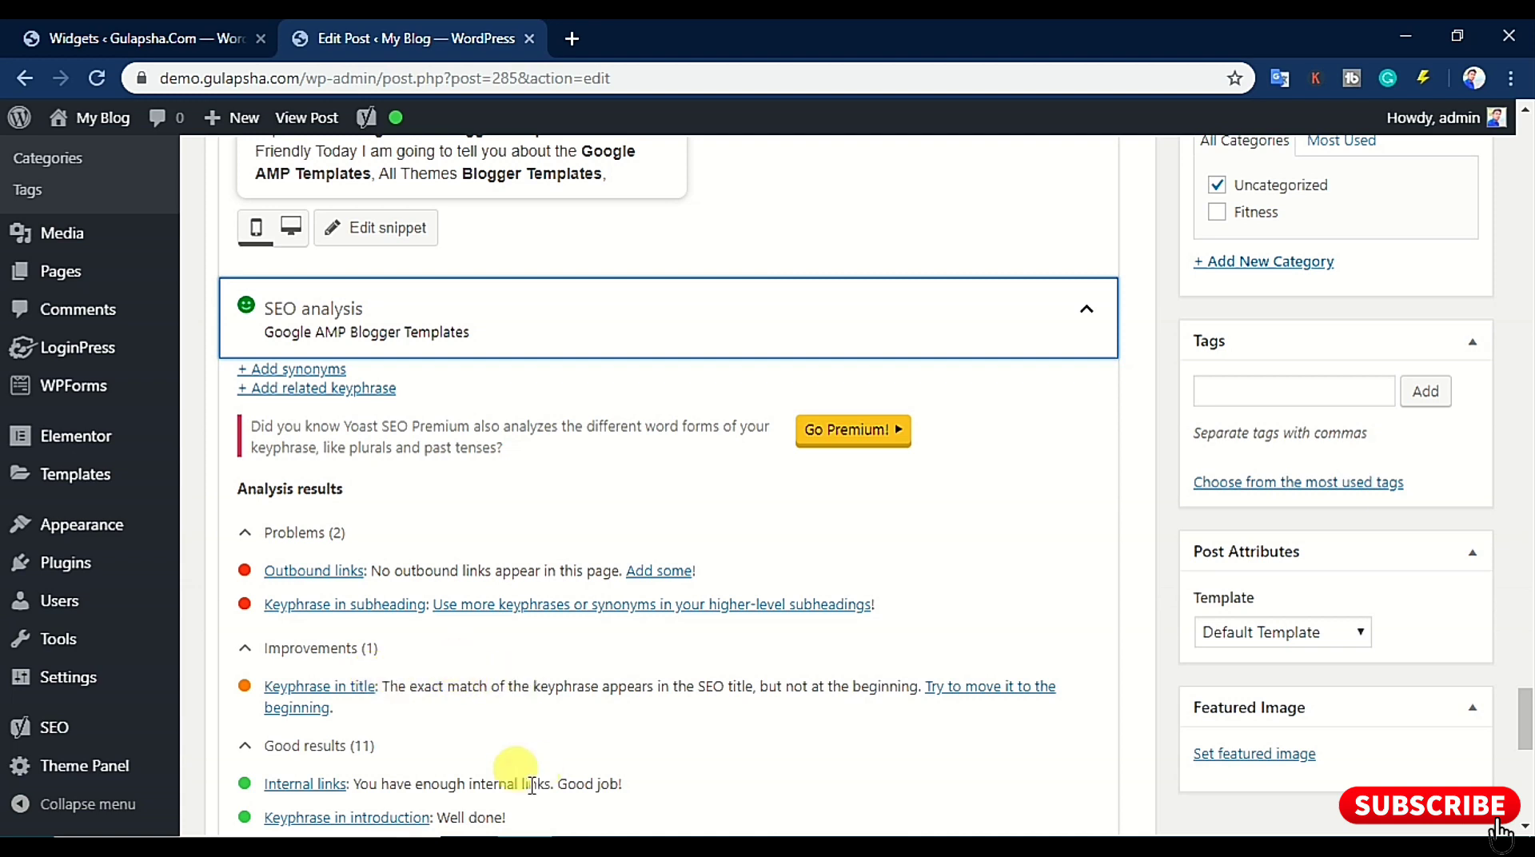
drag(379, 570, 586, 573)
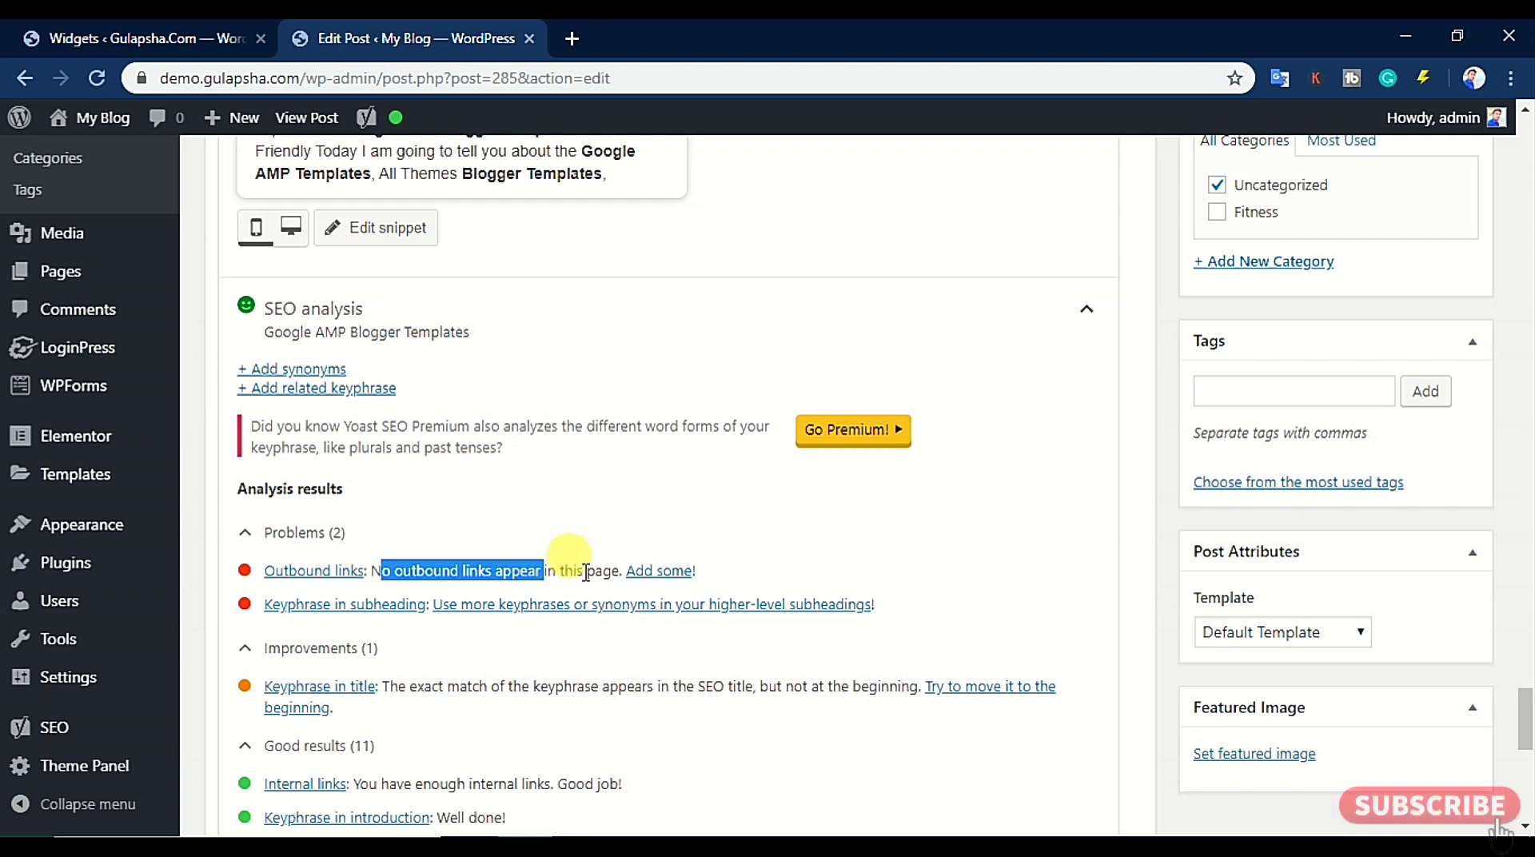
click(459, 572)
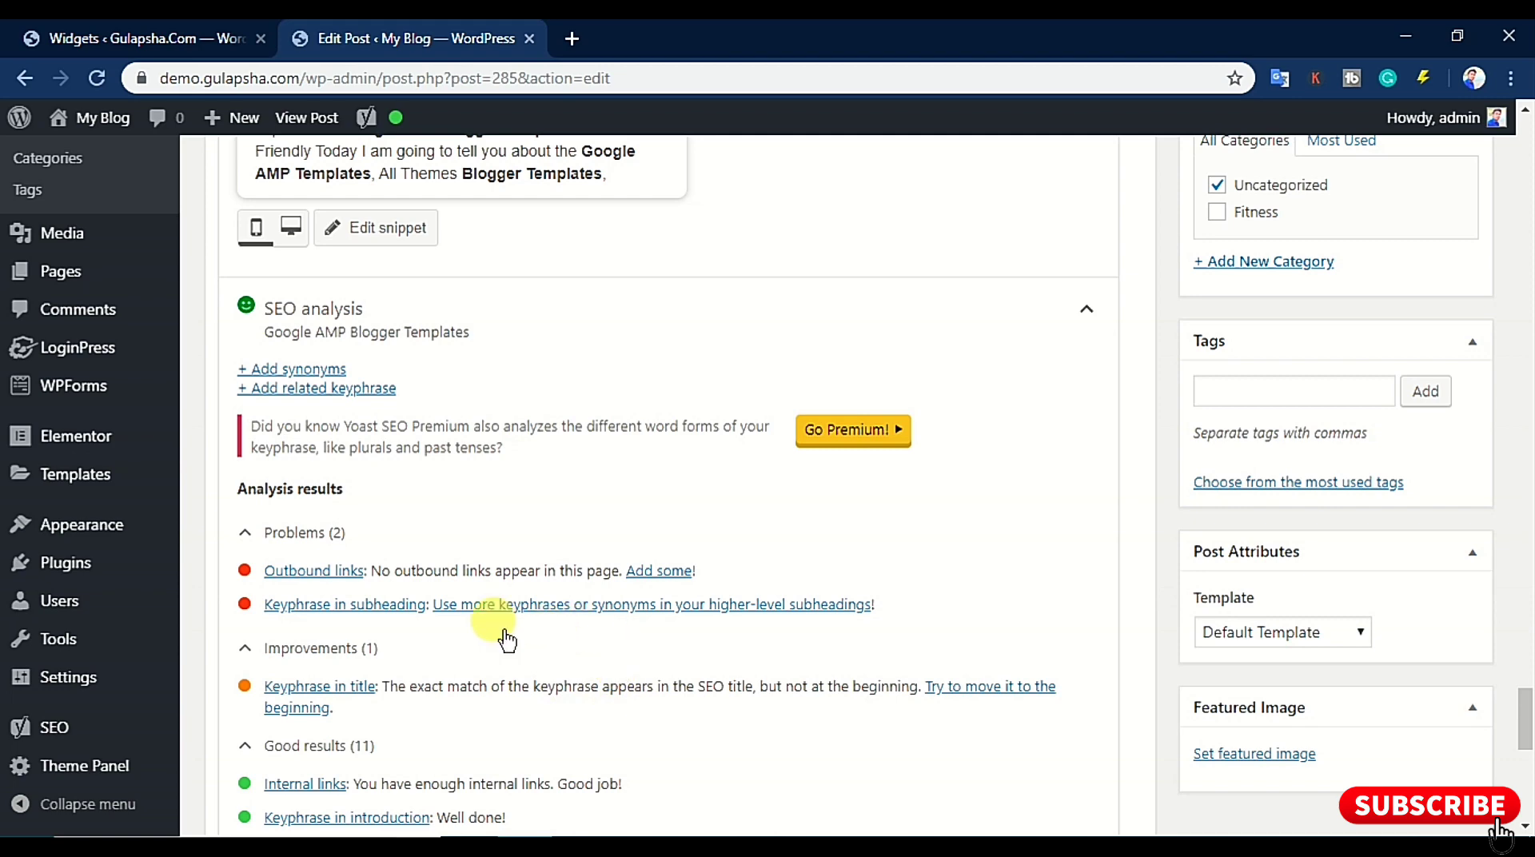
Copy the published post's permalink address
scroll(507, 638, up, 10)
scroll(503, 636, up, 15)
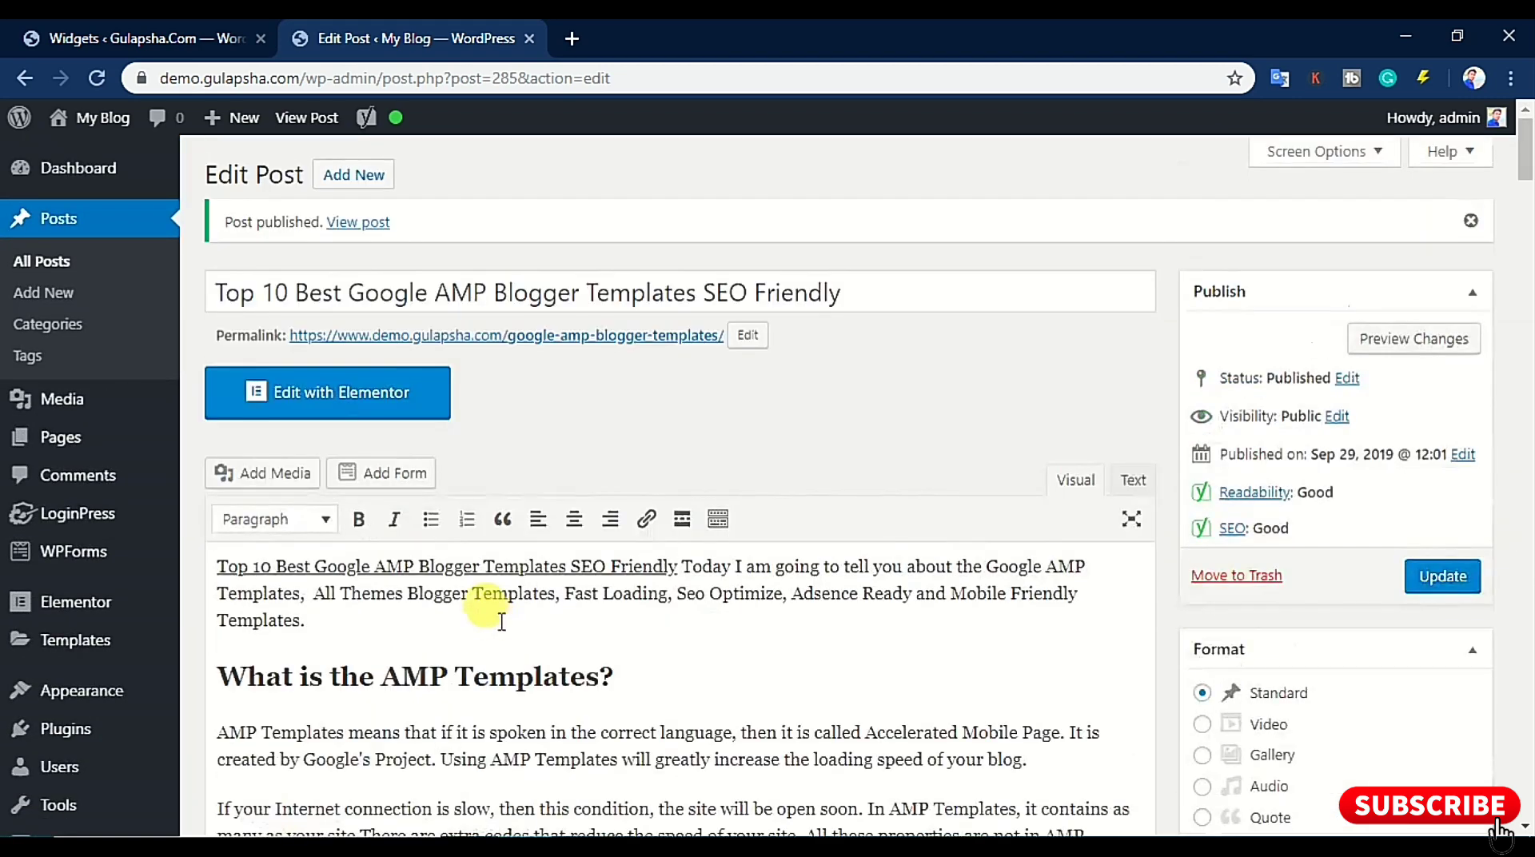
scroll(501, 622, down, 3)
scroll(394, 439, up, 3)
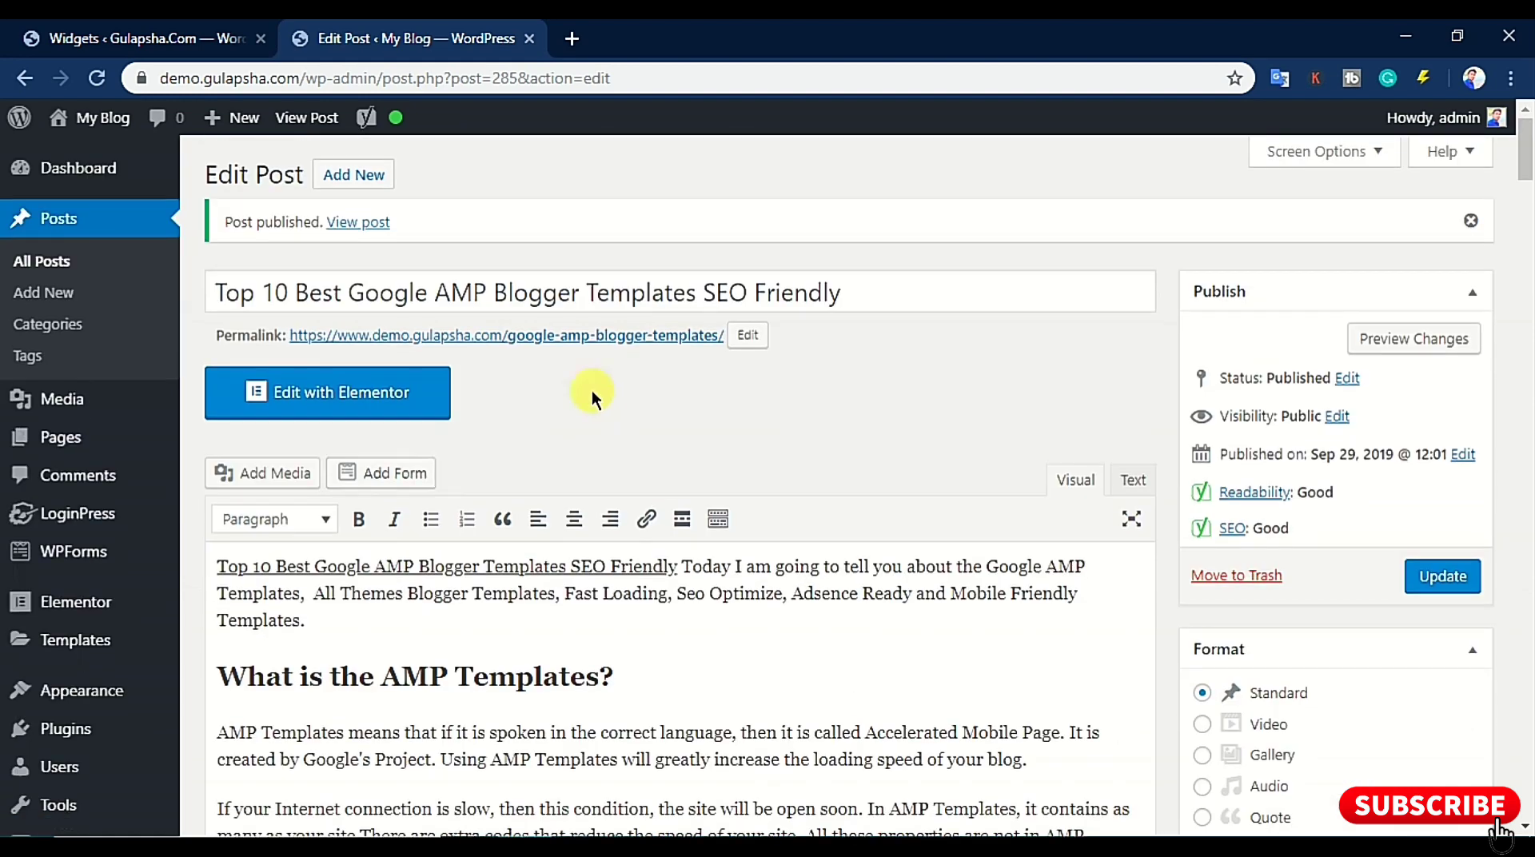
right_click(524, 344)
click(612, 478)
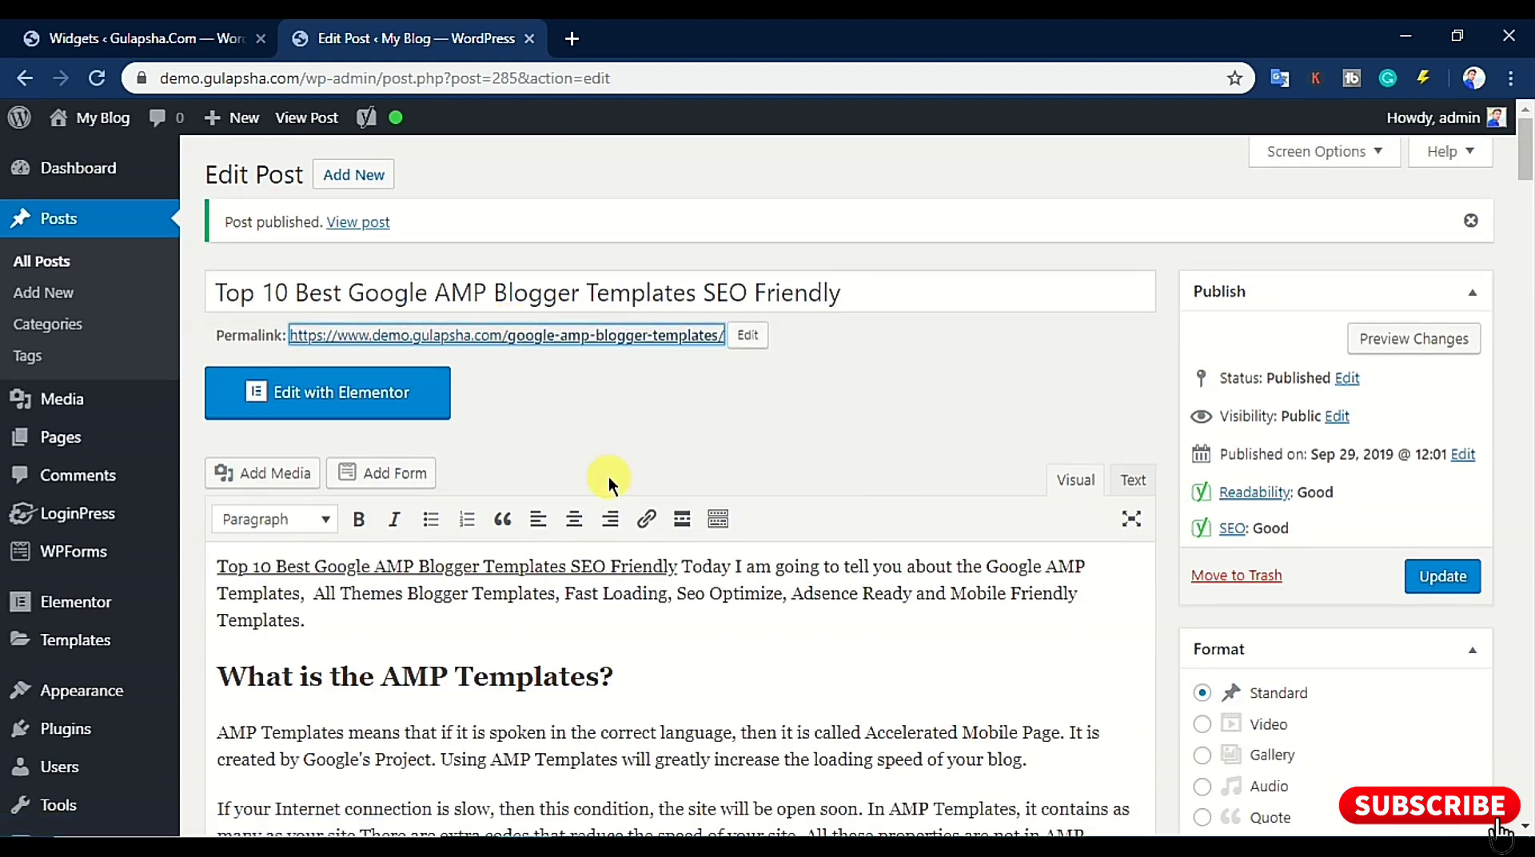
Try to link the phrase "AMP Templates means that if it is spoken" to the copied post permalink
click(289, 618)
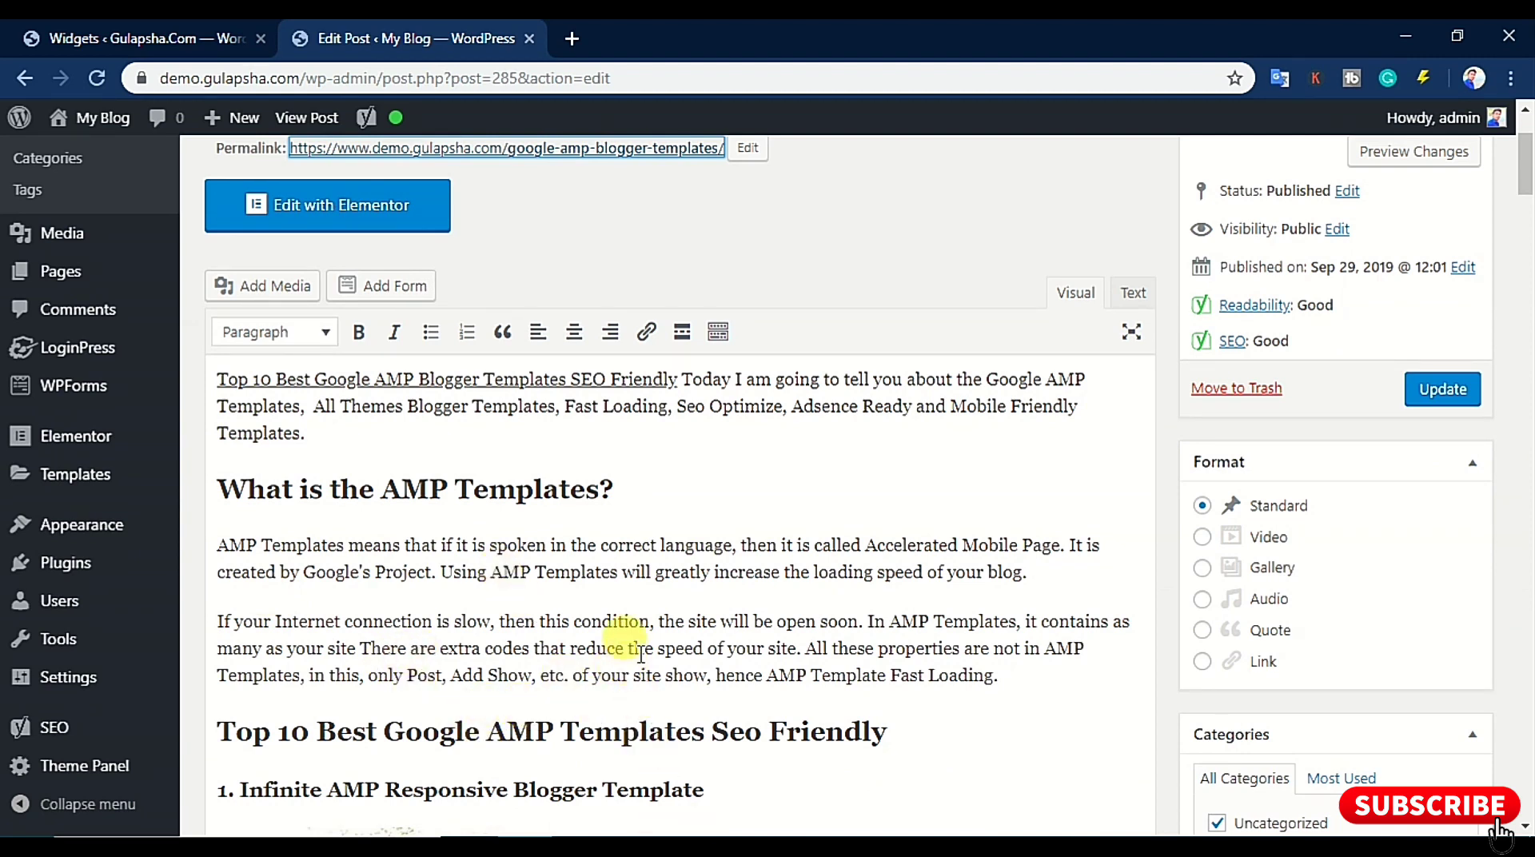
scroll(472, 712, down, 2)
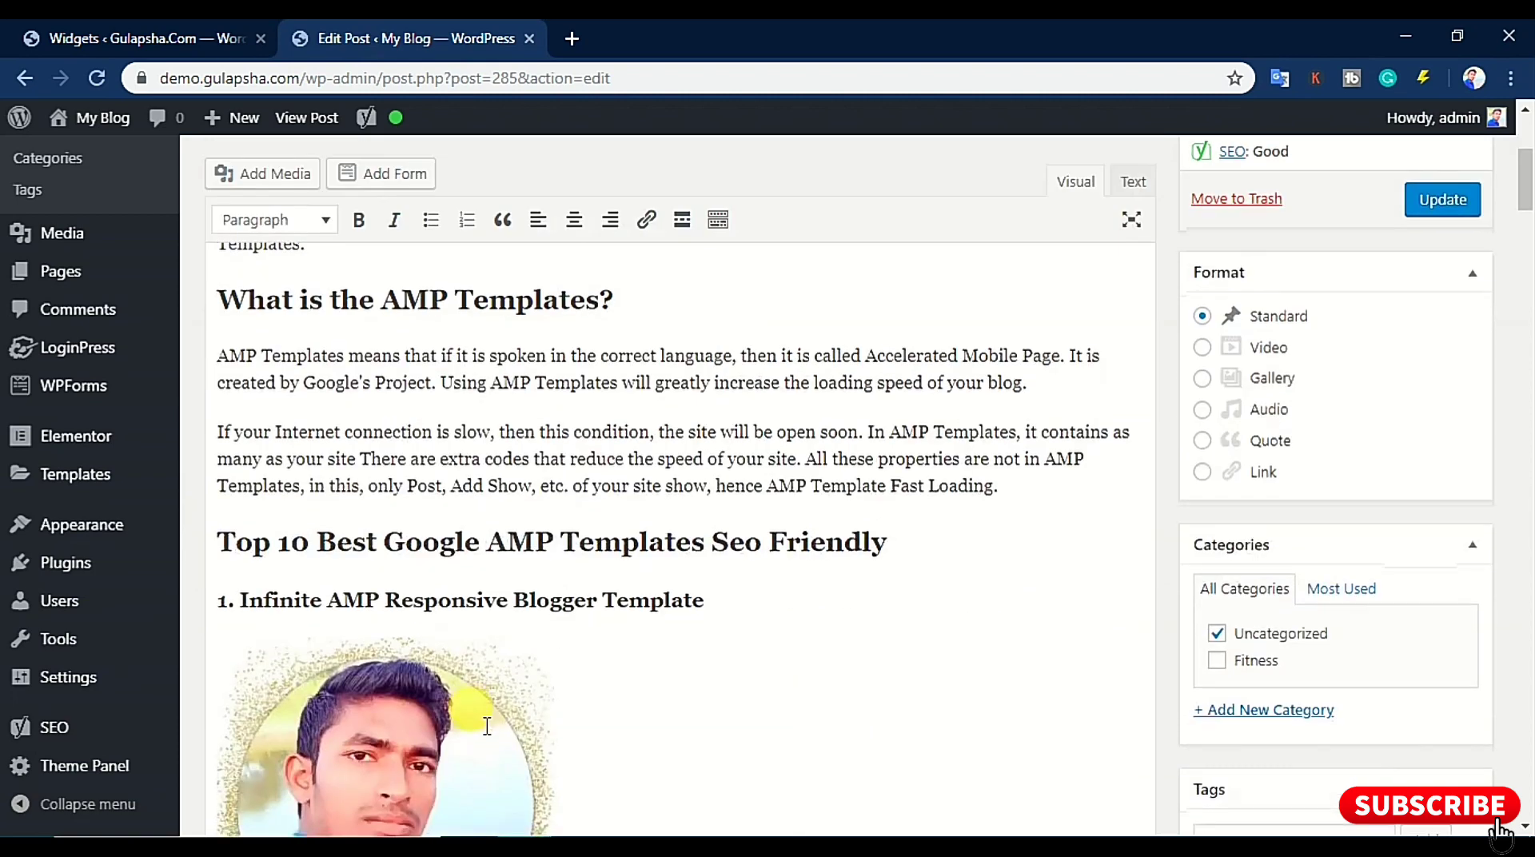
scroll(487, 727, down, 6)
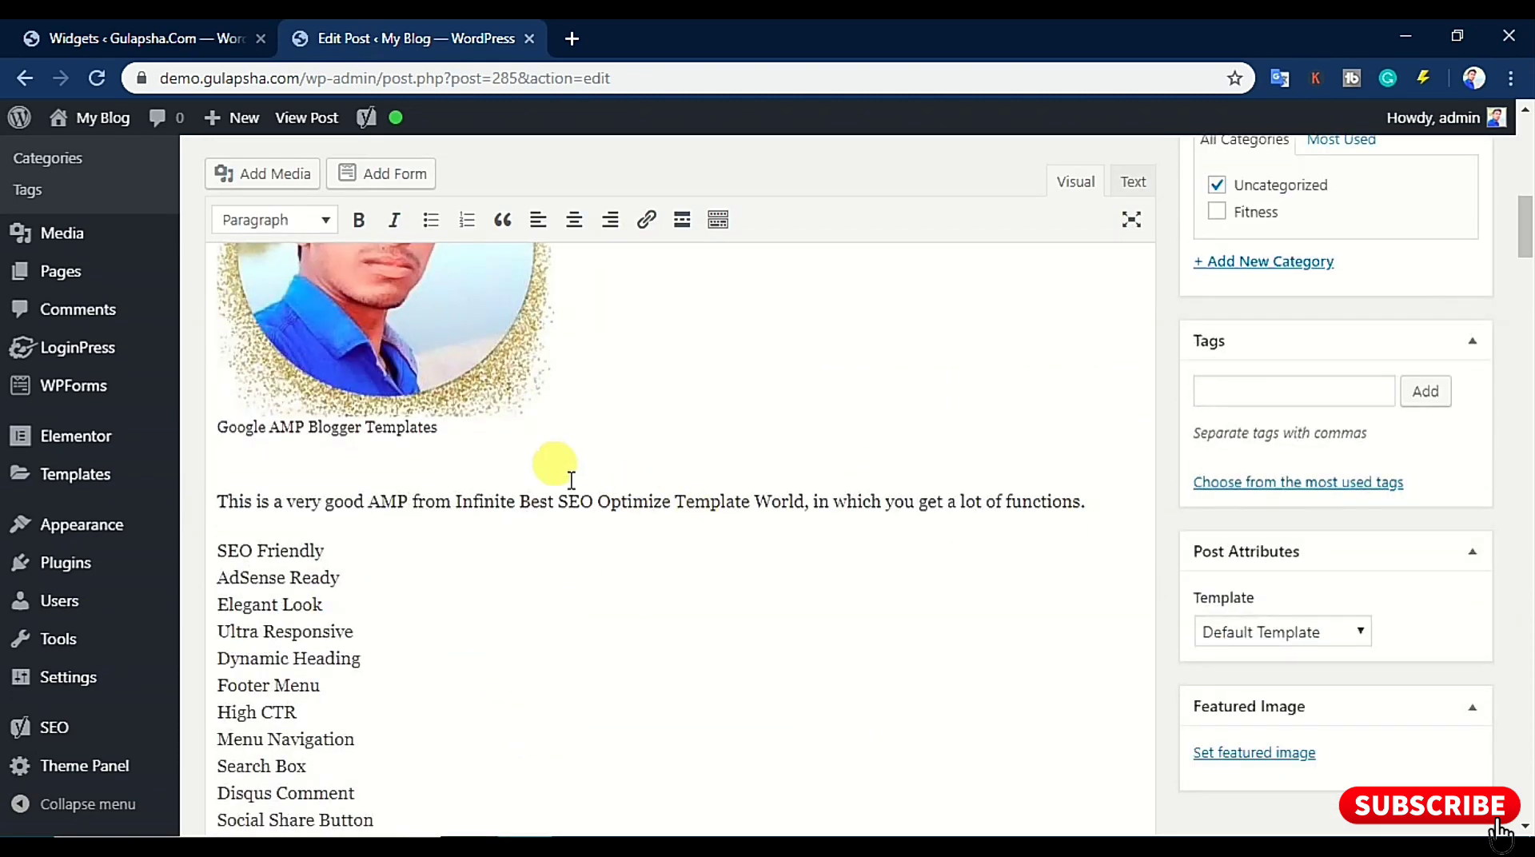
scroll(451, 468, up, 8)
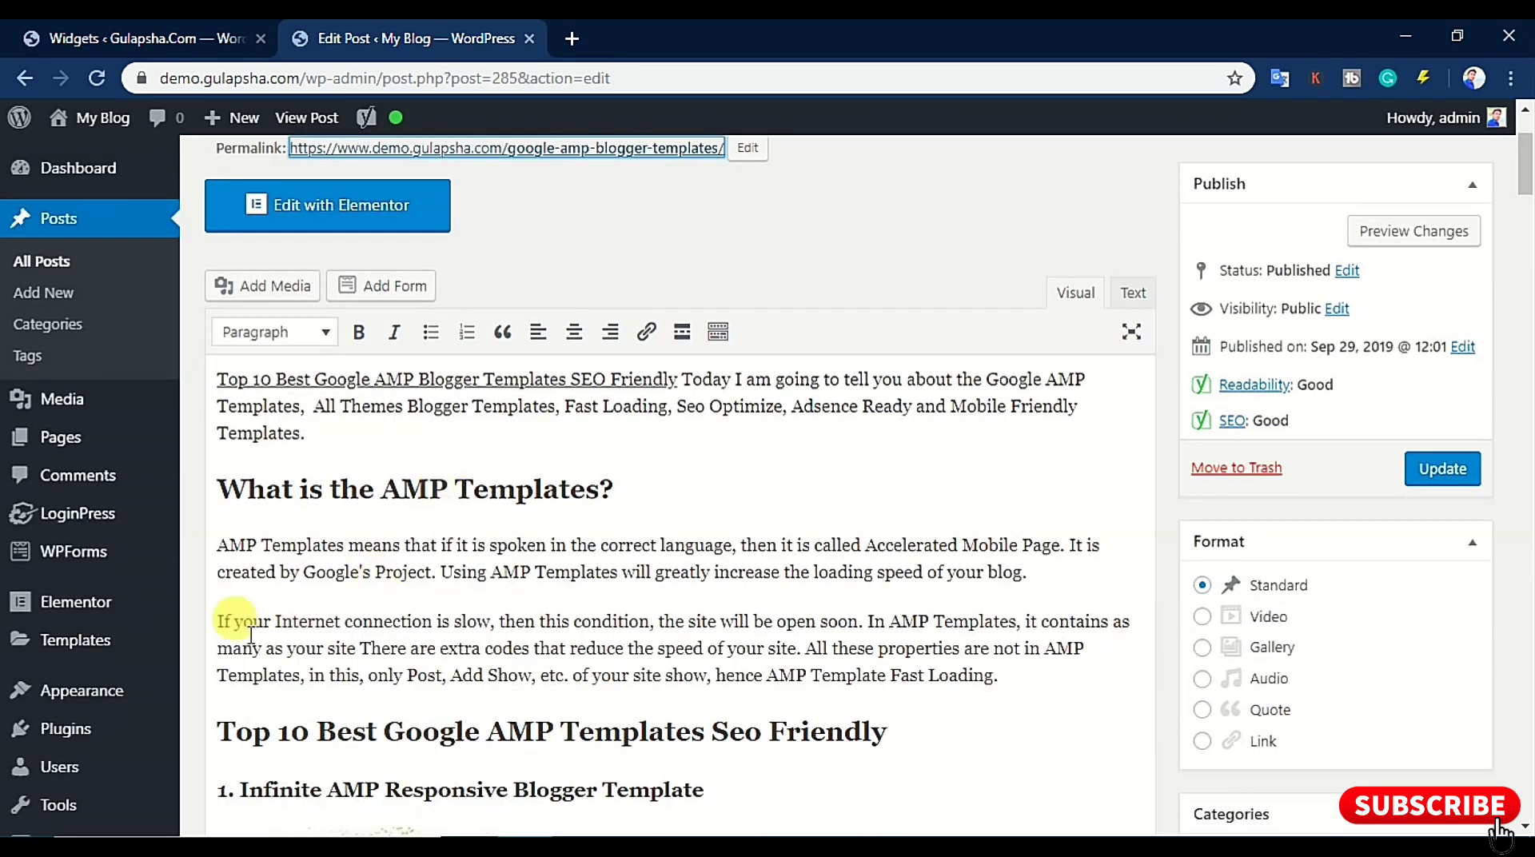
drag(217, 550, 547, 550)
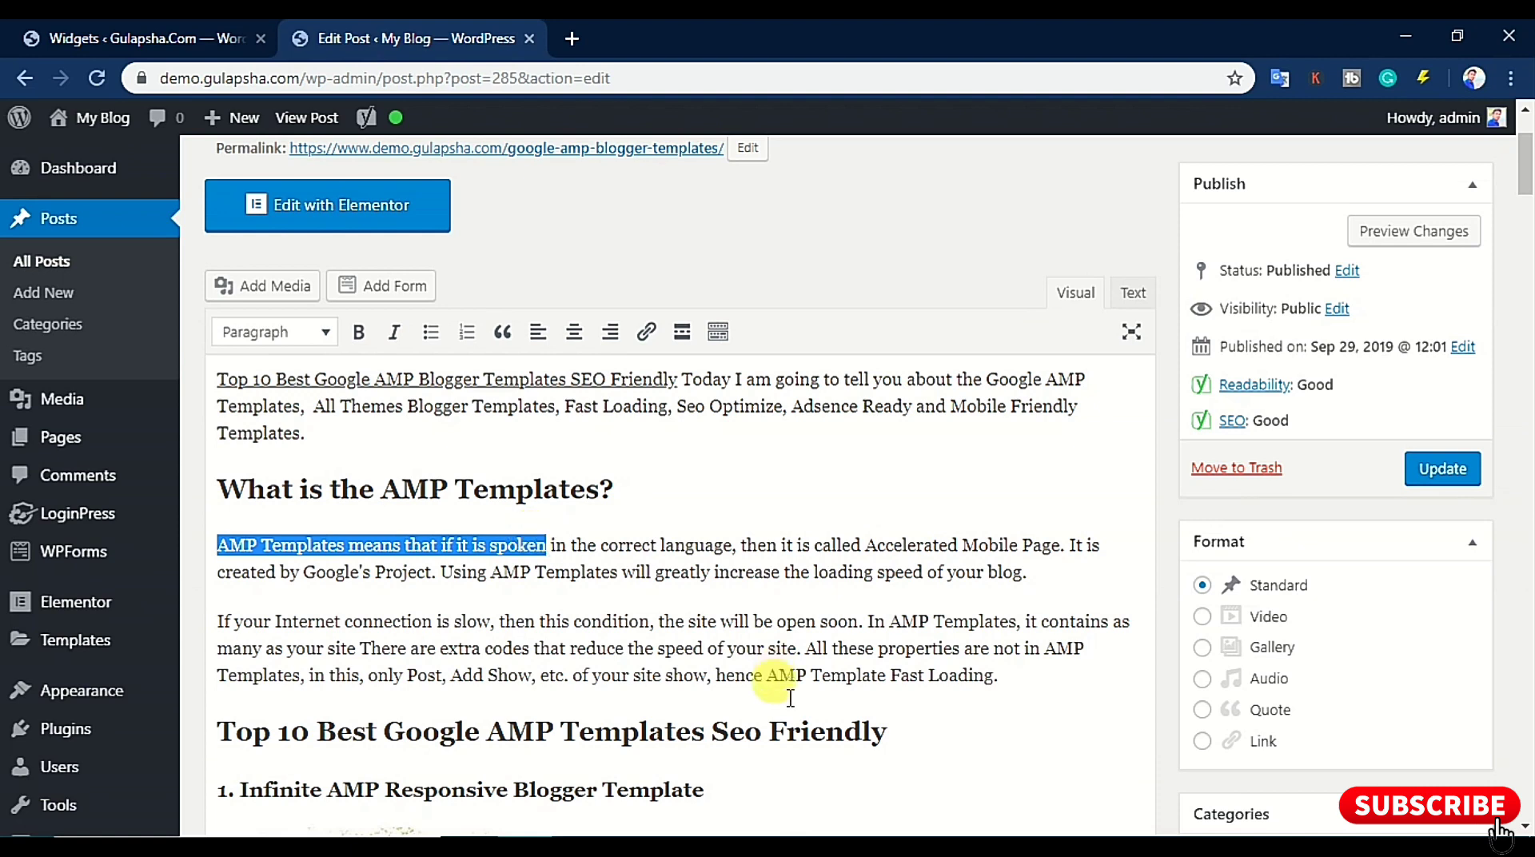
click(646, 331)
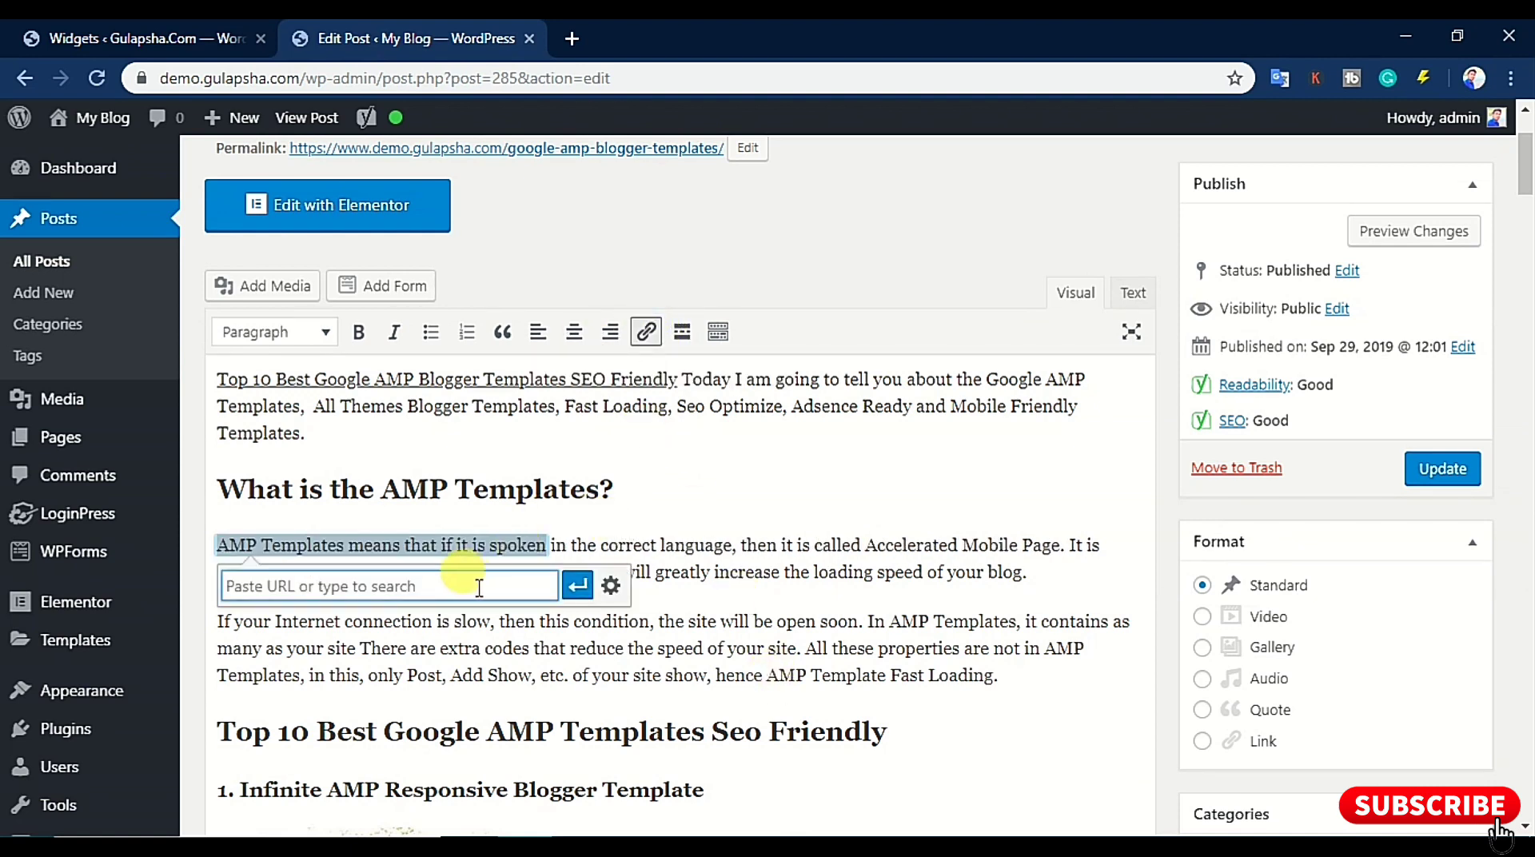
key(ctrl+v)
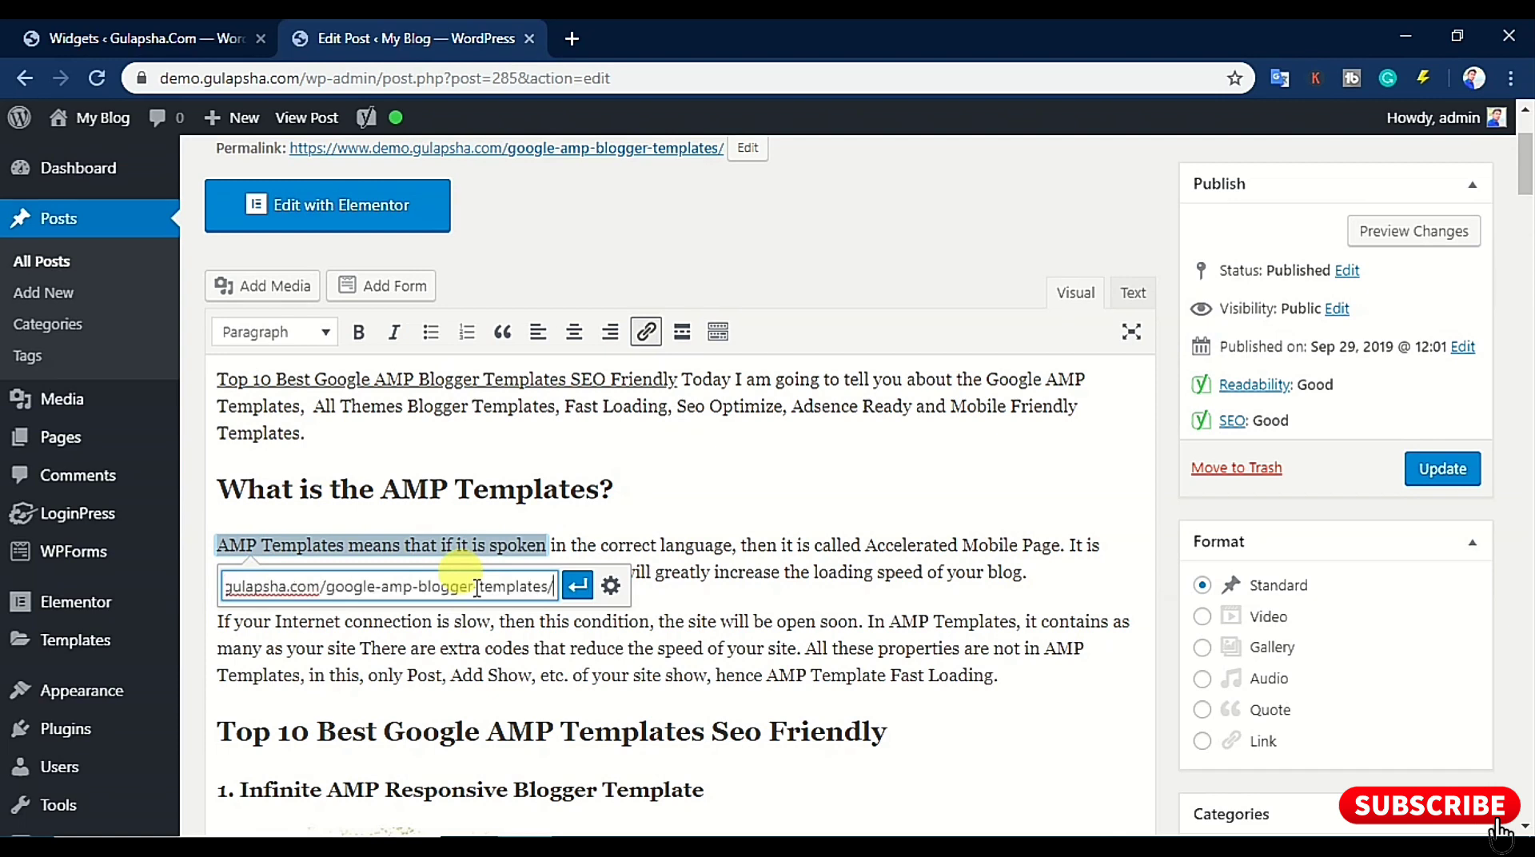
click(579, 587)
click(392, 570)
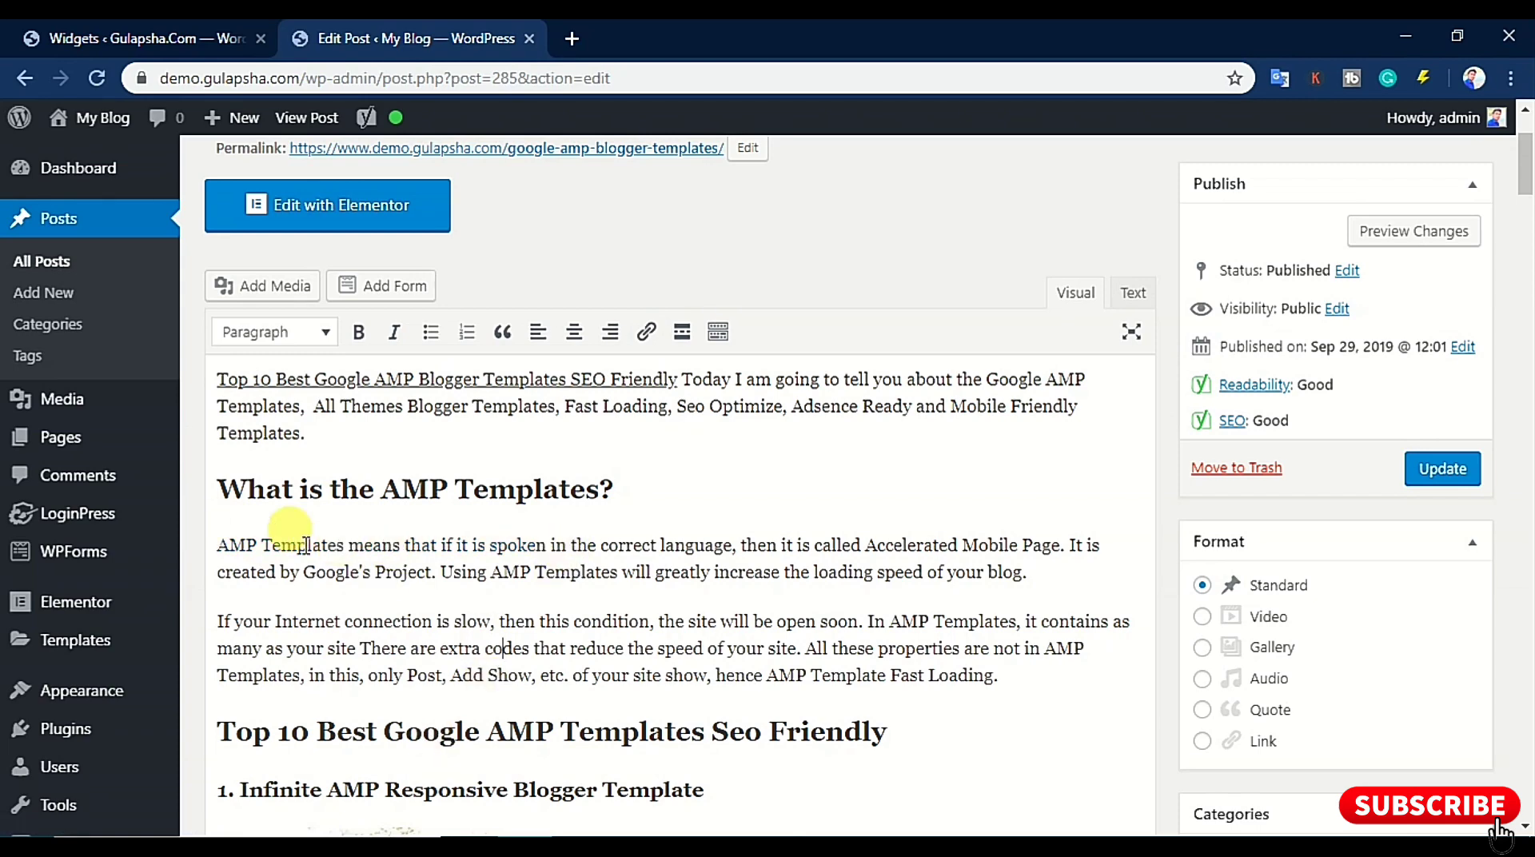
Examine the problems listed in the Yoast SEO analysis and check the "What is the AMP Templates?" subheading in the post
scroll(1028, 549, down, 10)
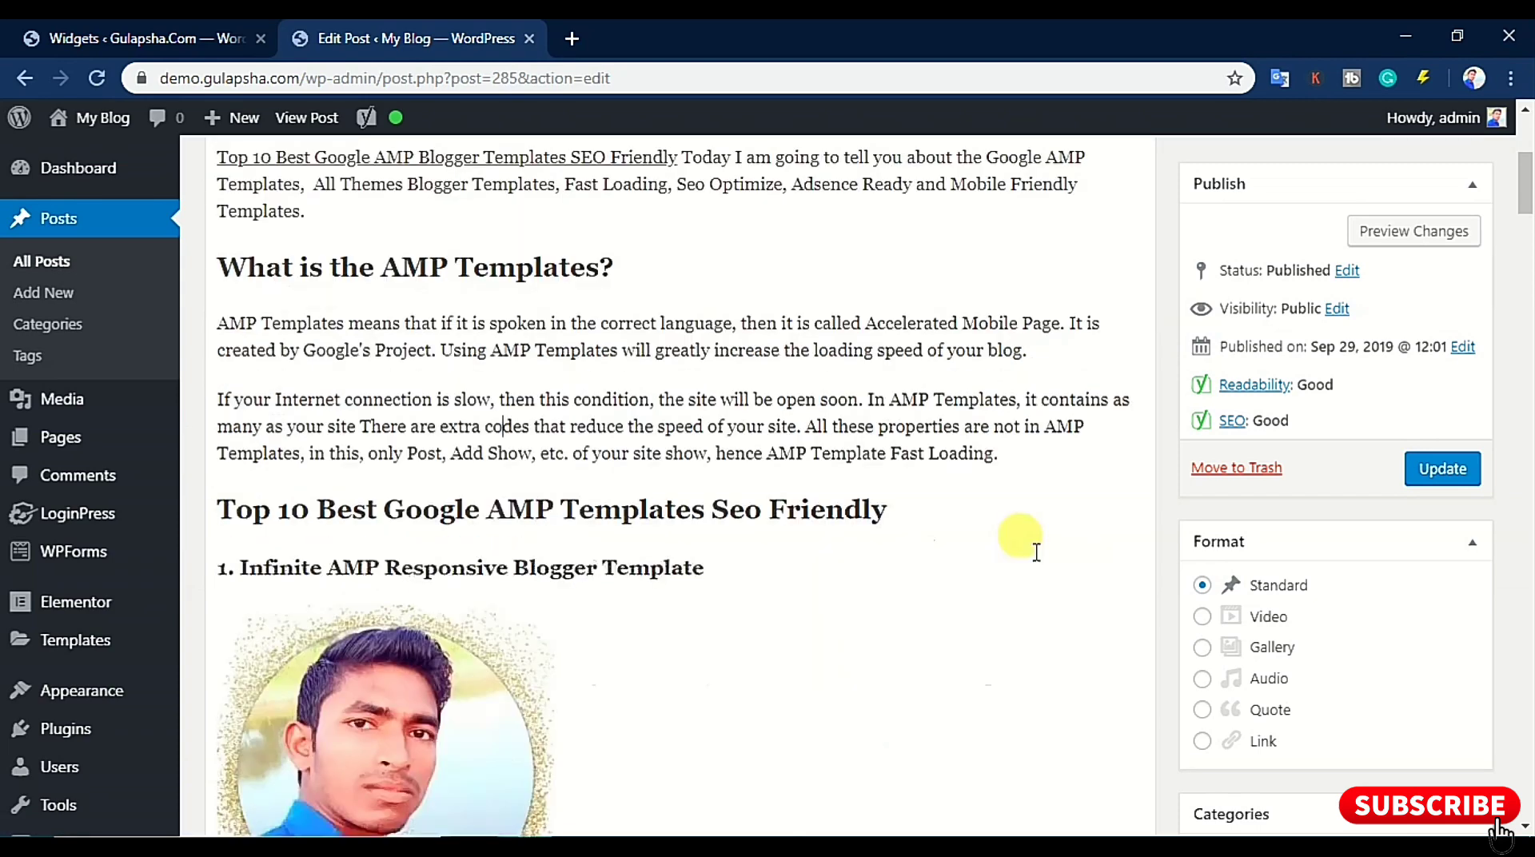
scroll(1415, 532, down, 20)
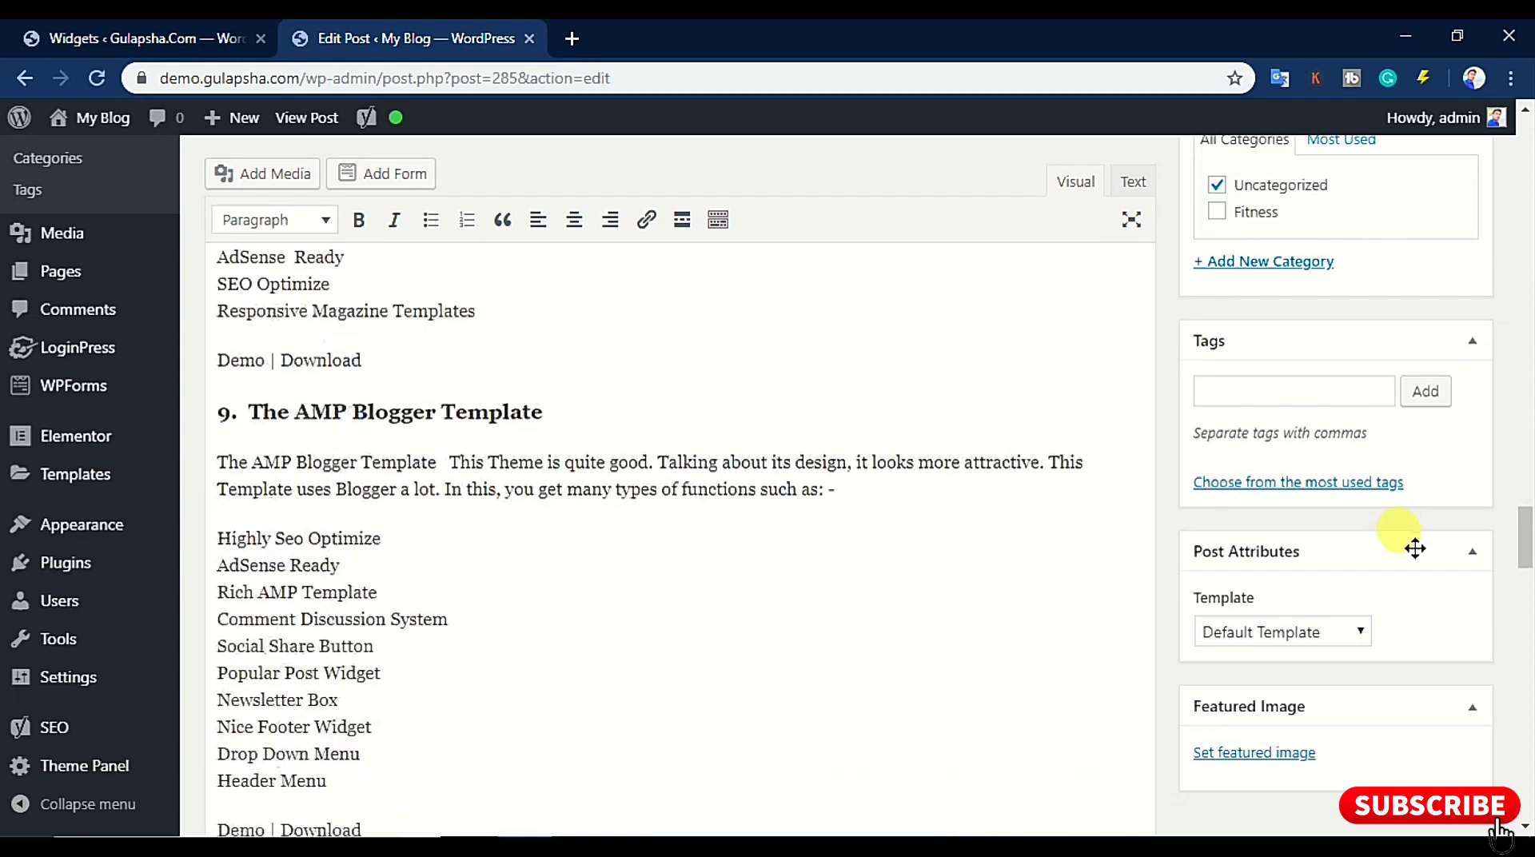
scroll(1415, 550, down, 12)
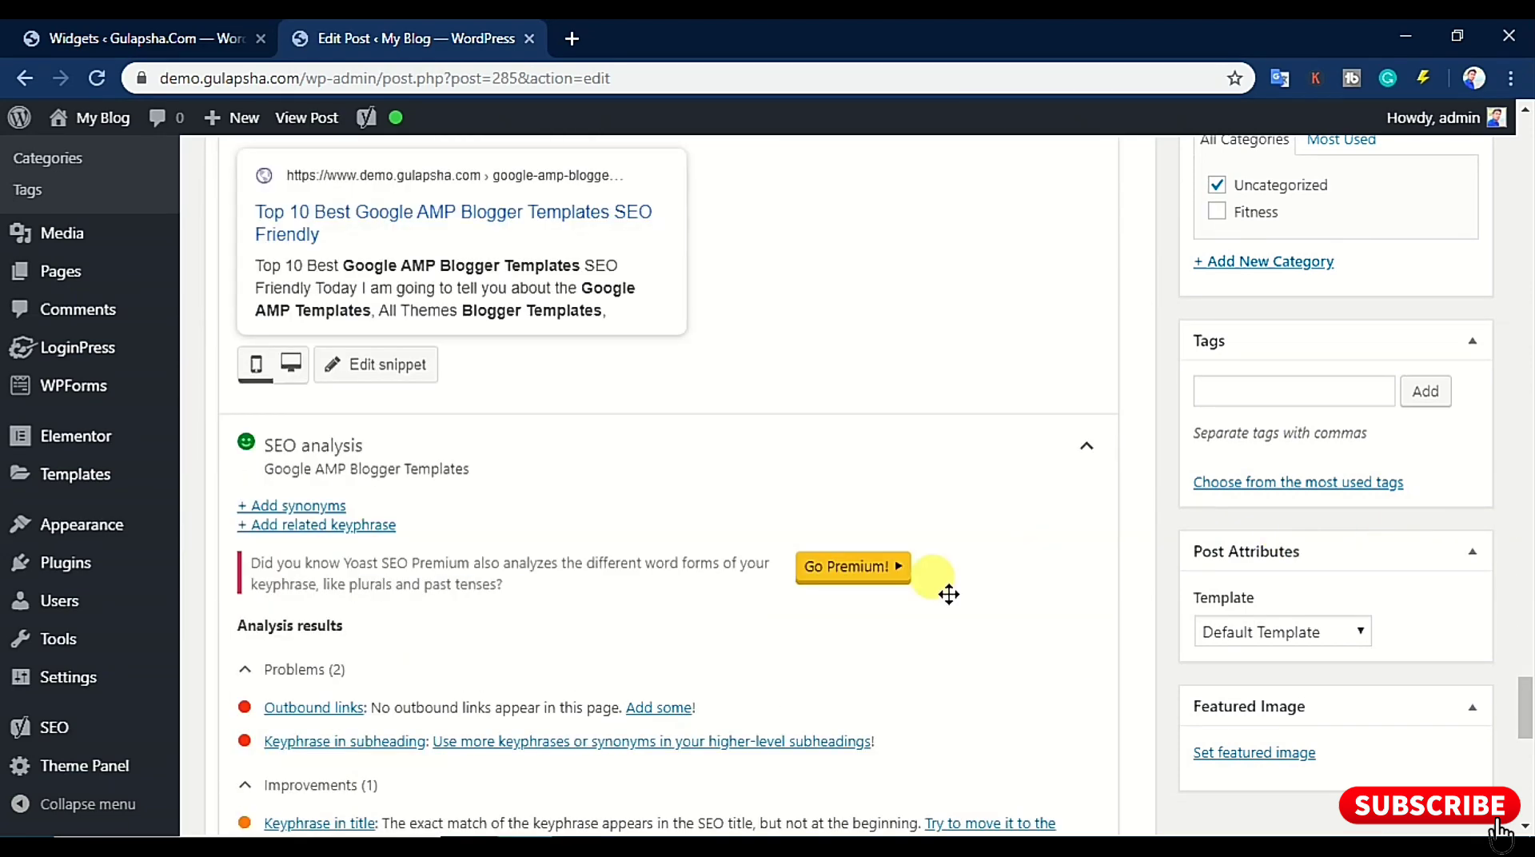
scroll(808, 598, down, 2)
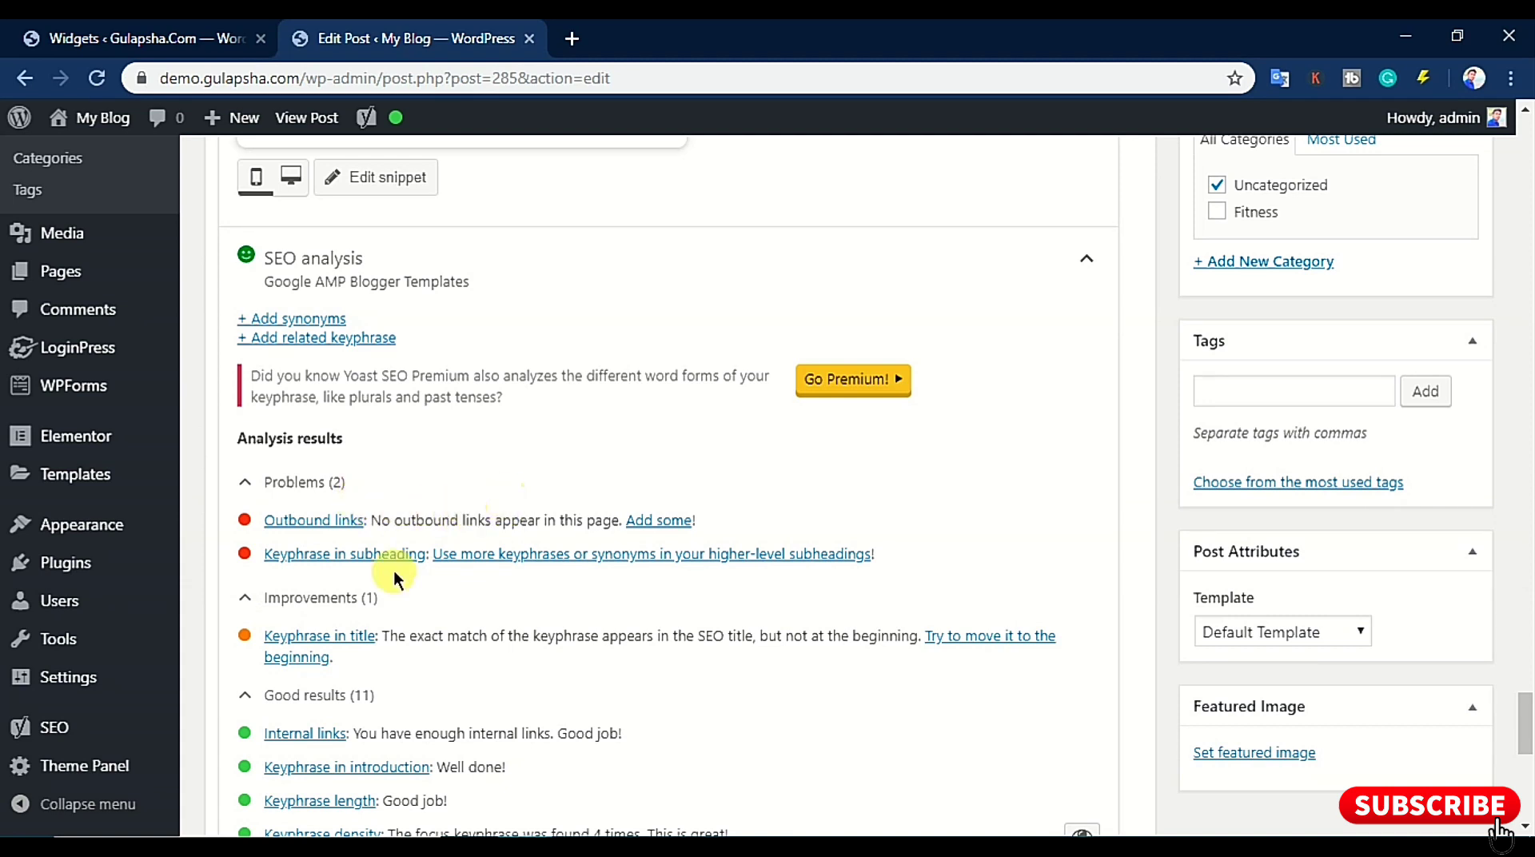
scroll(472, 334, up, 7)
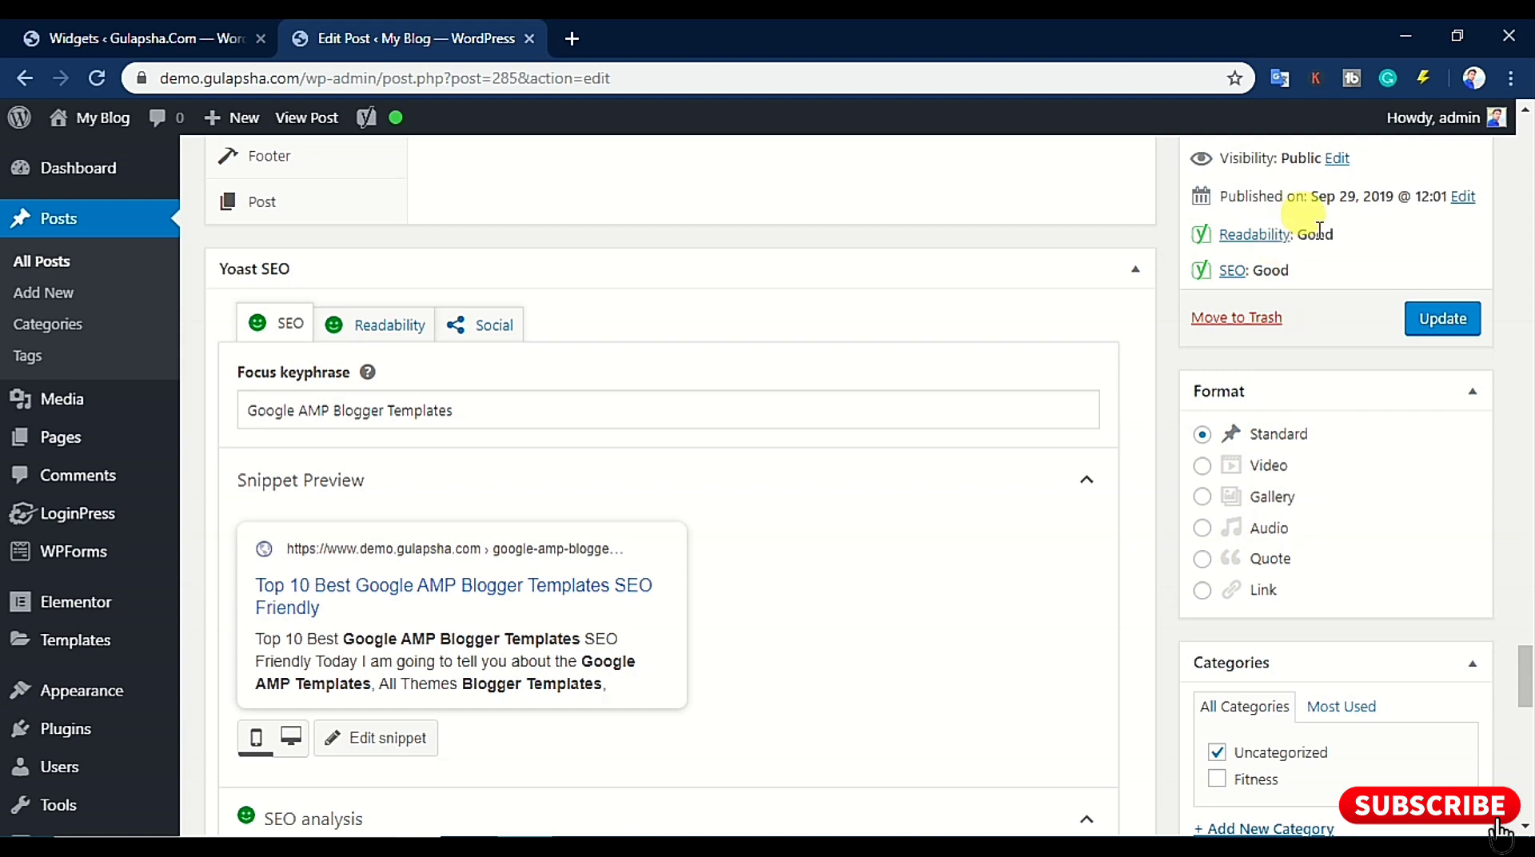
scroll(560, 544, up, 20)
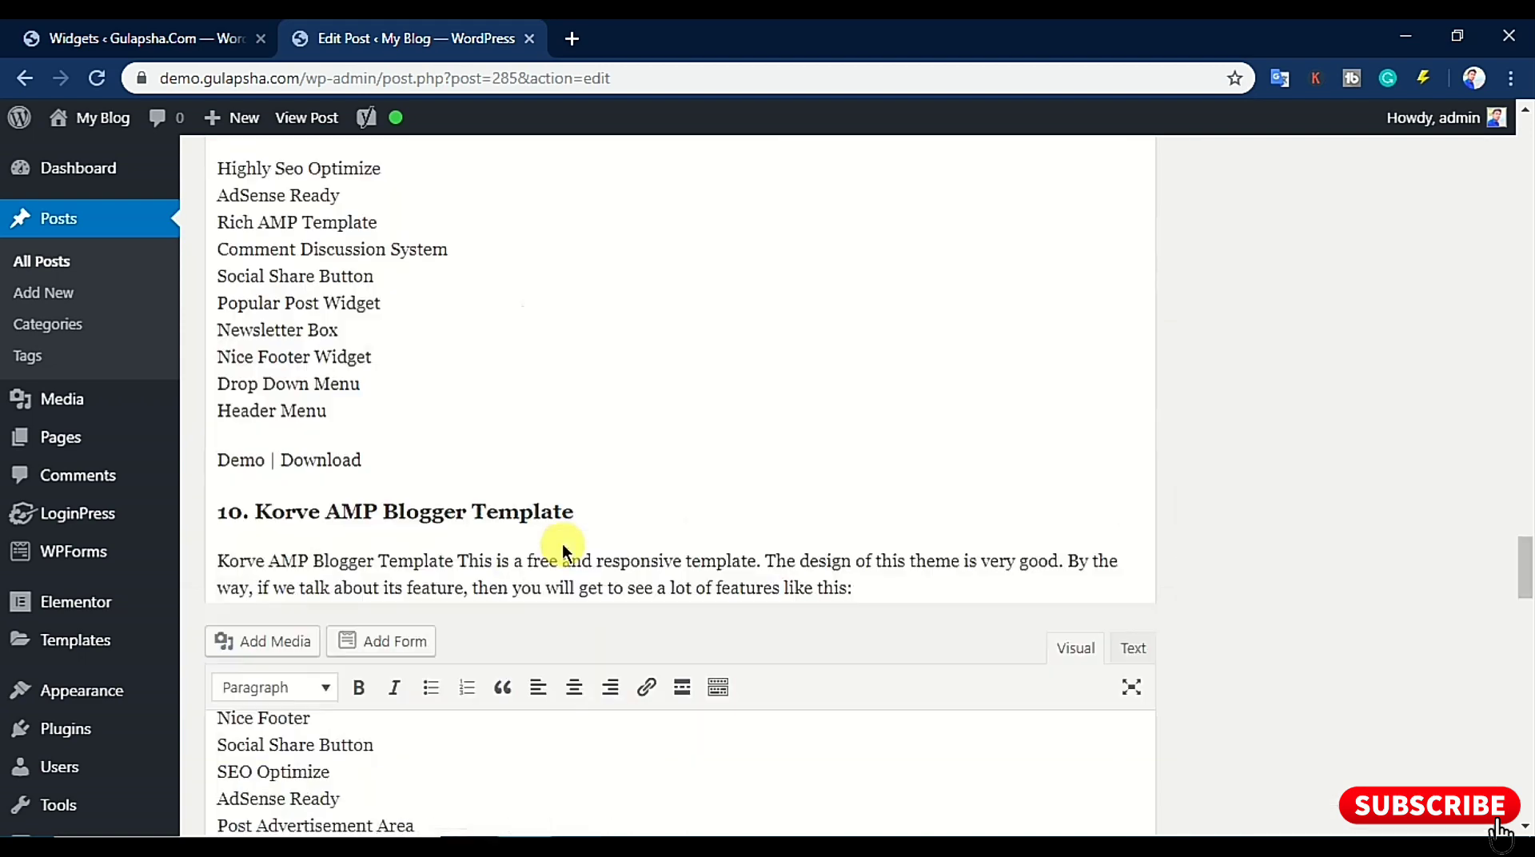
scroll(563, 544, up, 20)
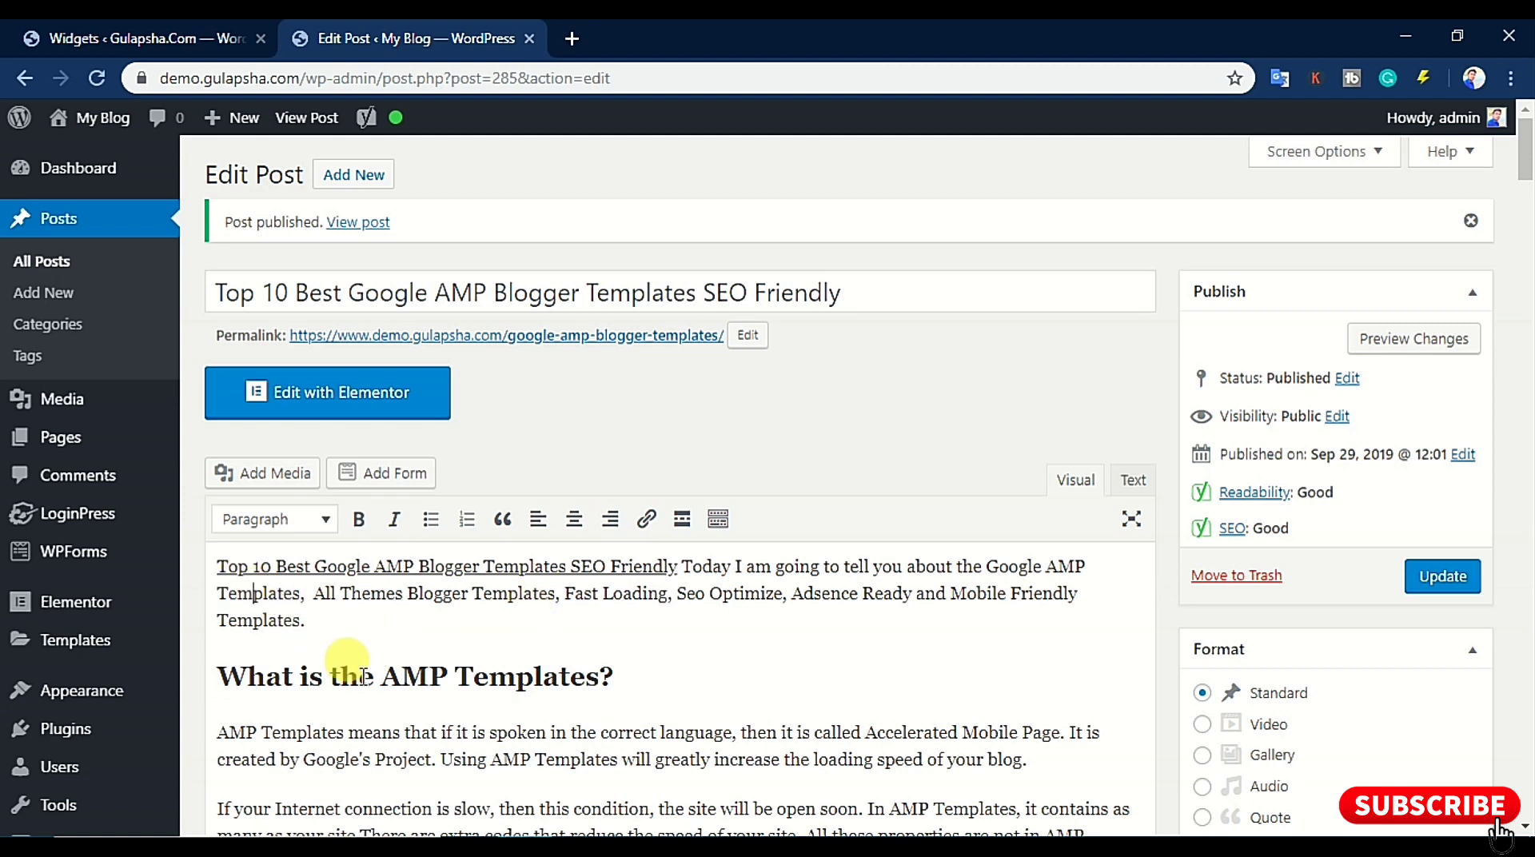
click(248, 676)
click(533, 686)
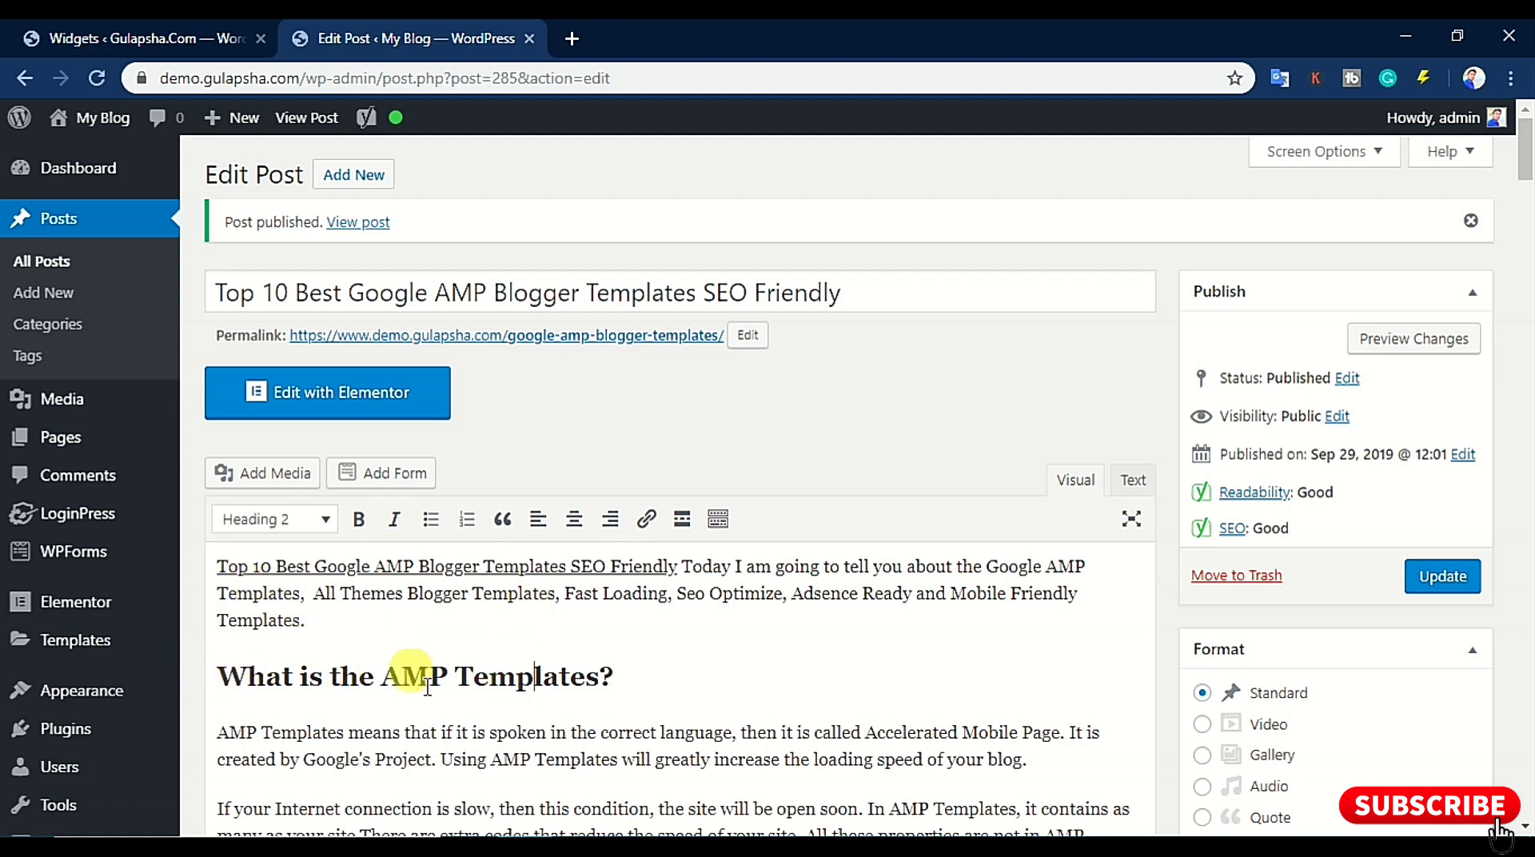
click(318, 678)
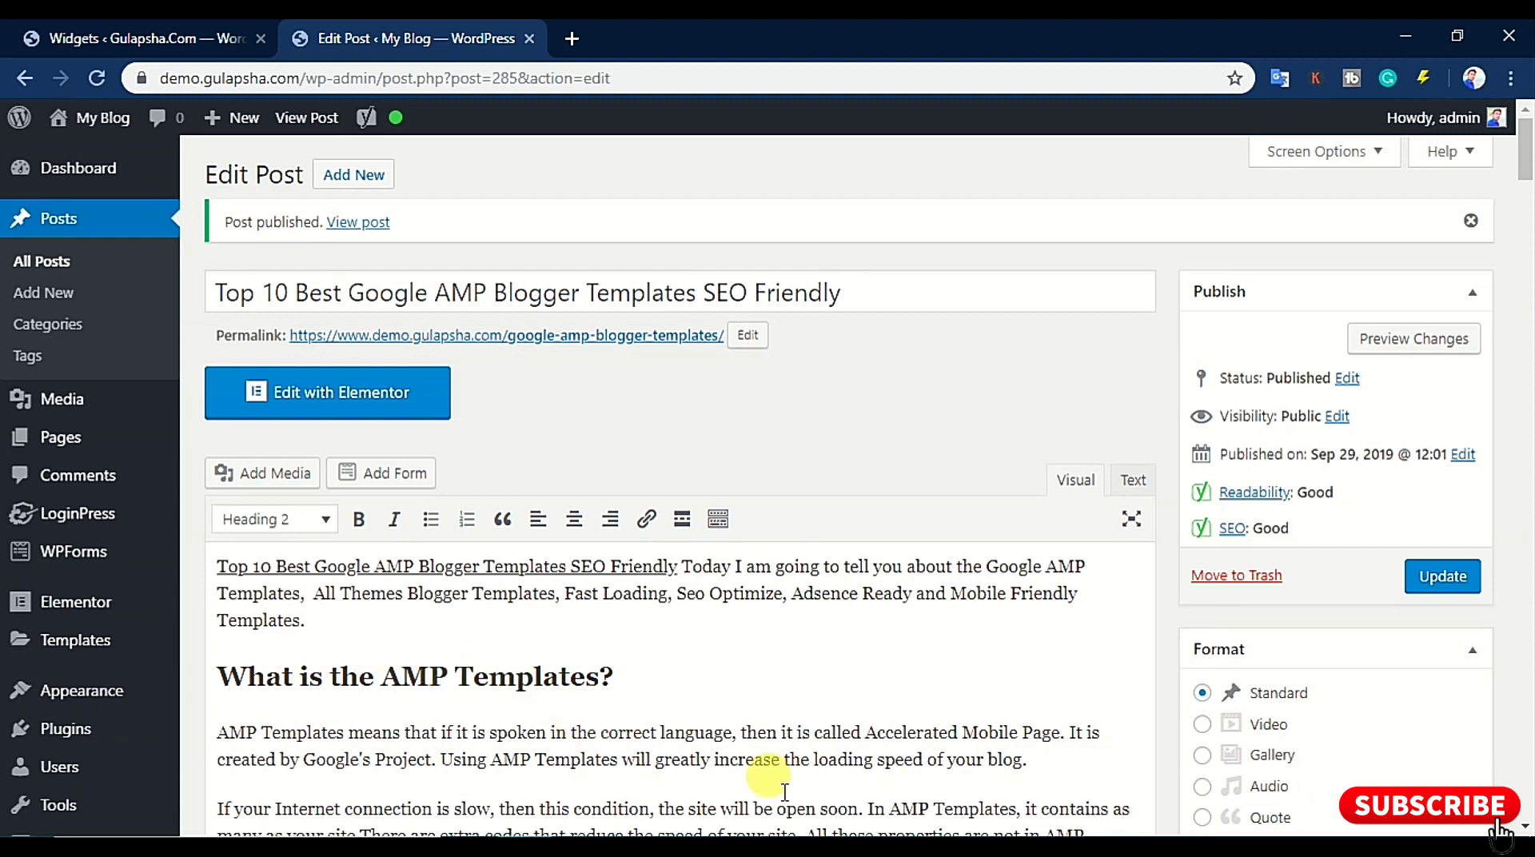
Update the post with its current changes and open the live page
click(1430, 581)
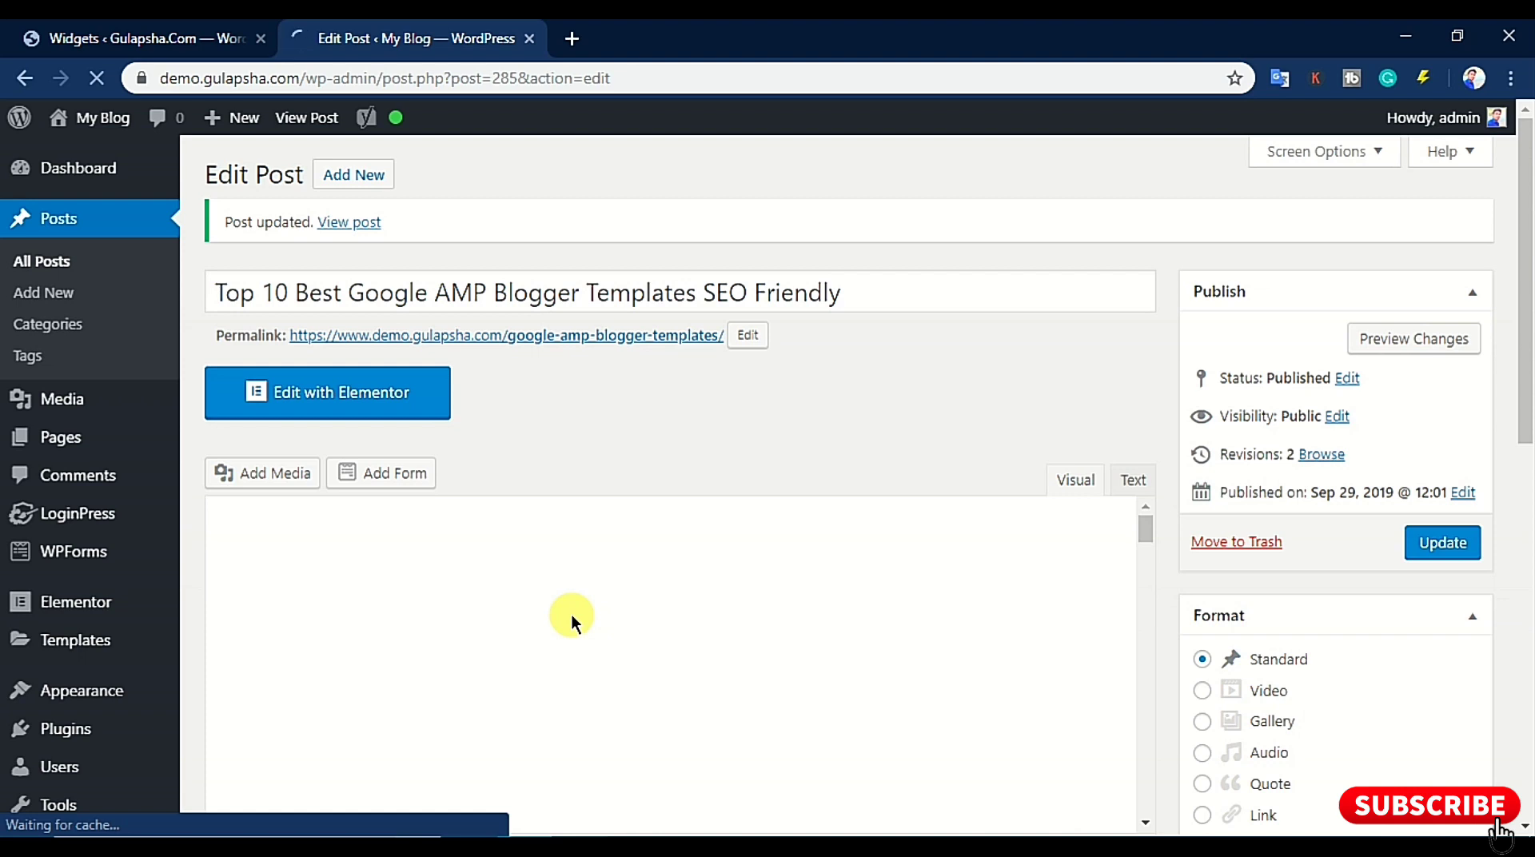
click(348, 226)
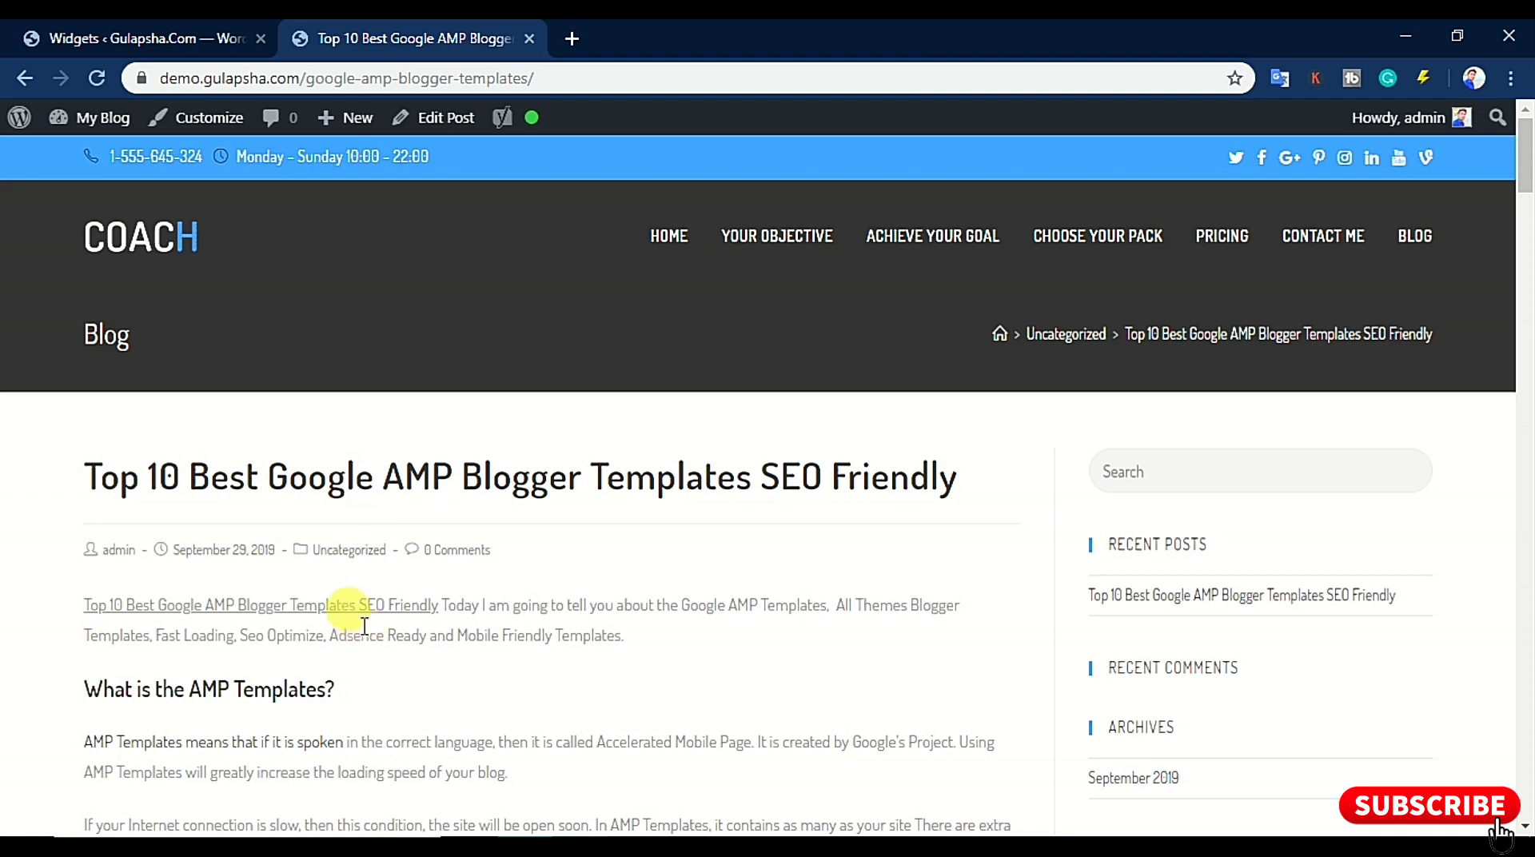
Look through the live post, checking the introduction, the linked phrase, the captioned image and the end of the article
scroll(364, 627, down, 5)
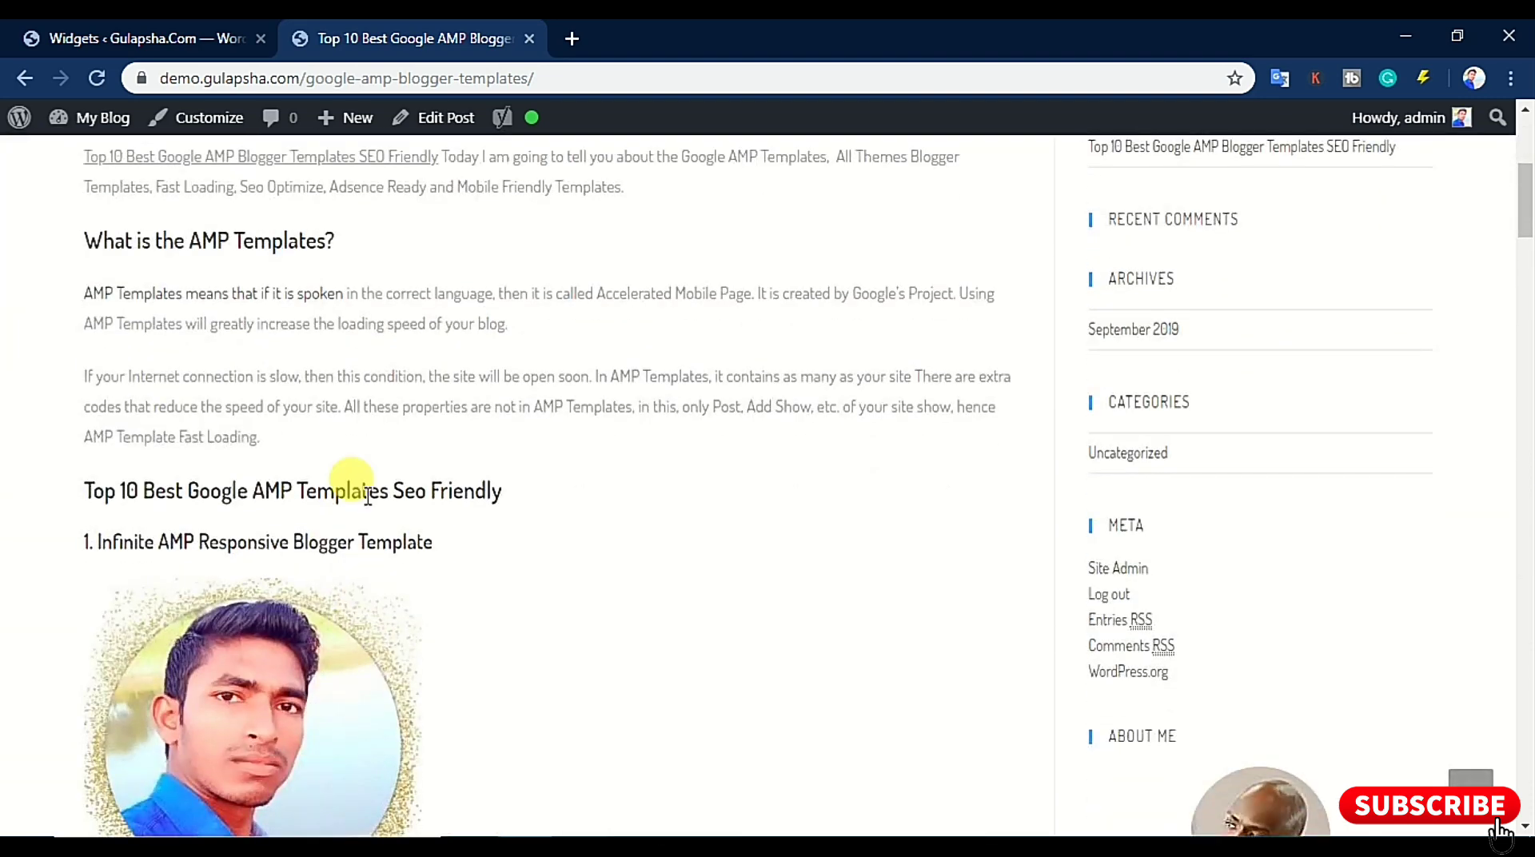
drag(85, 302, 343, 400)
scroll(288, 428, up, 5)
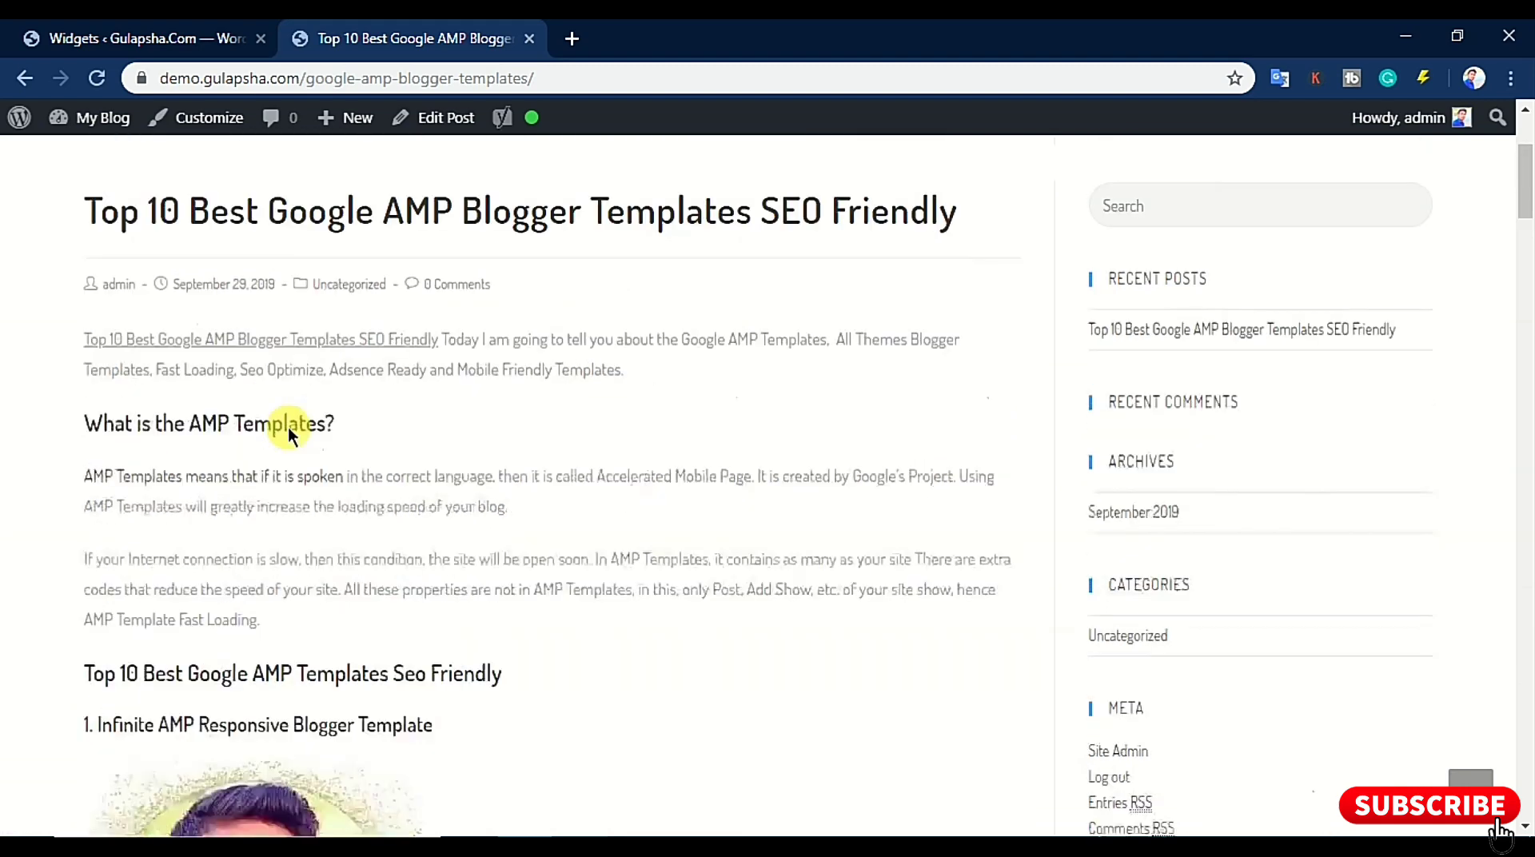
scroll(307, 486, down, 18)
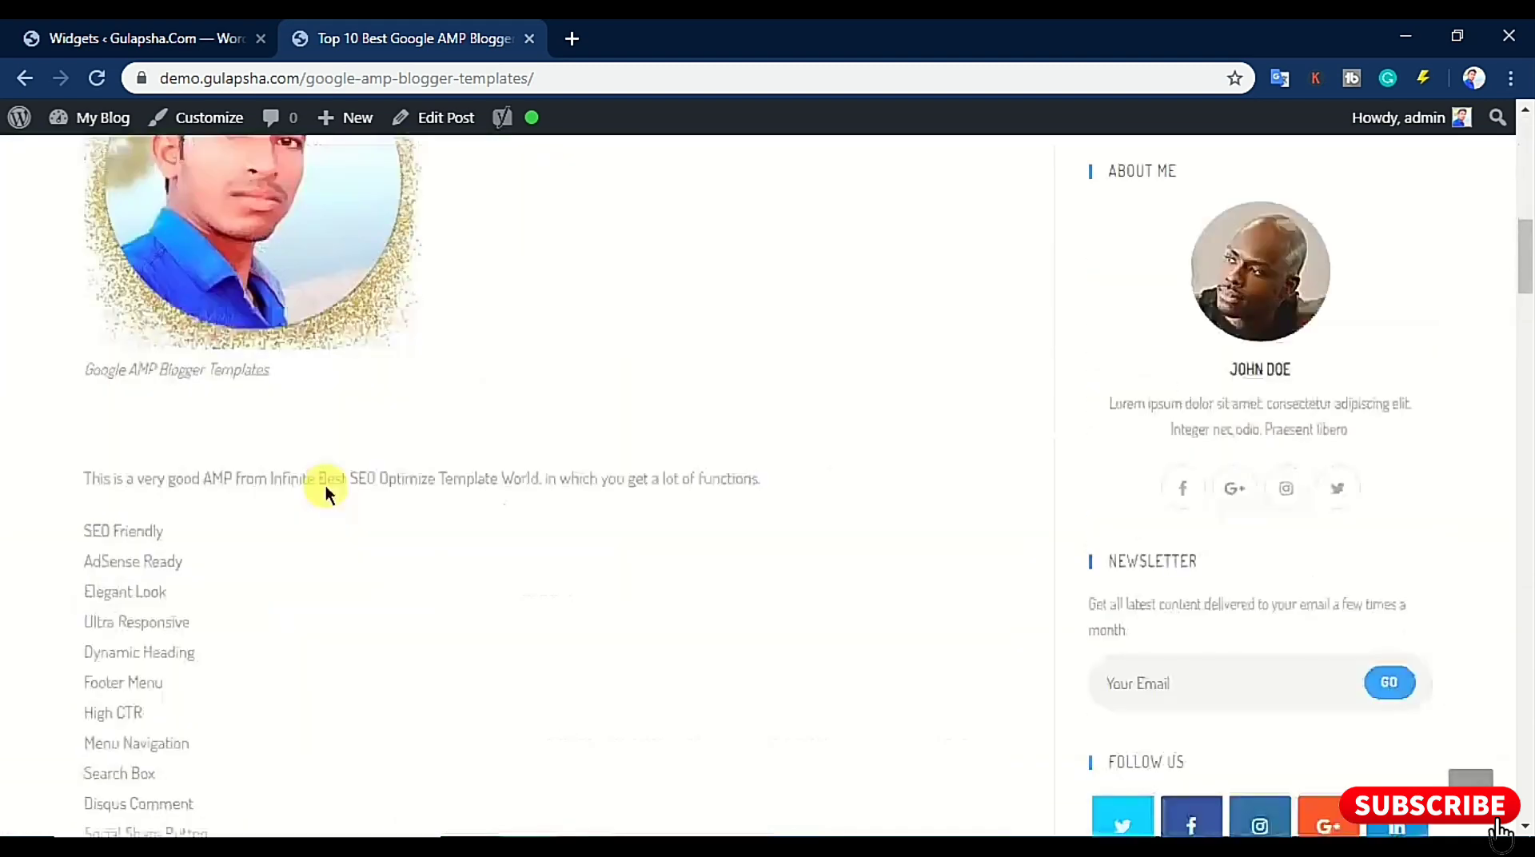
scroll(325, 486, down, 20)
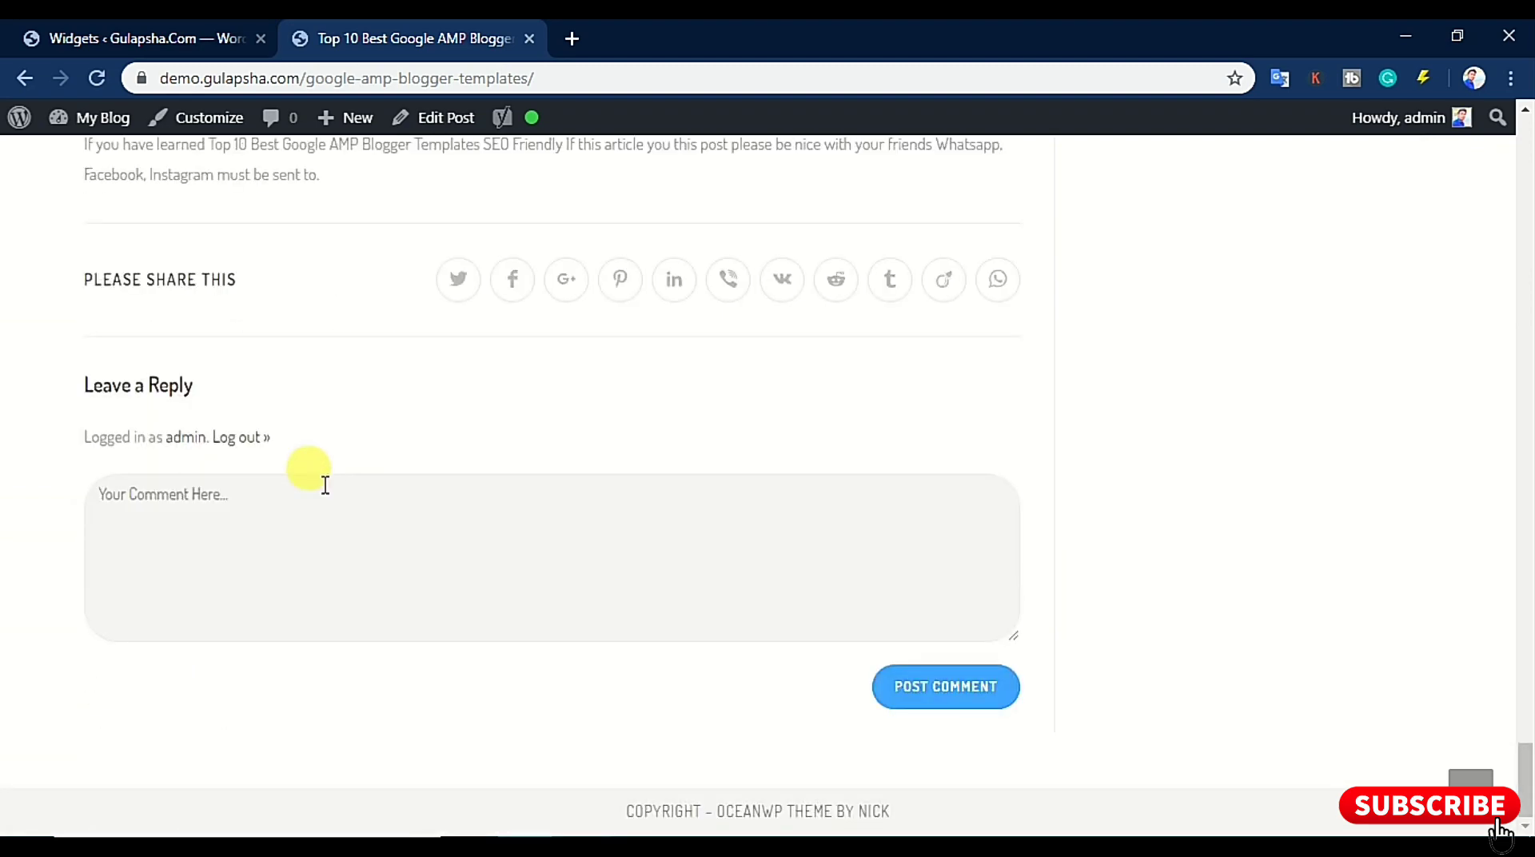
scroll(325, 486, up, 20)
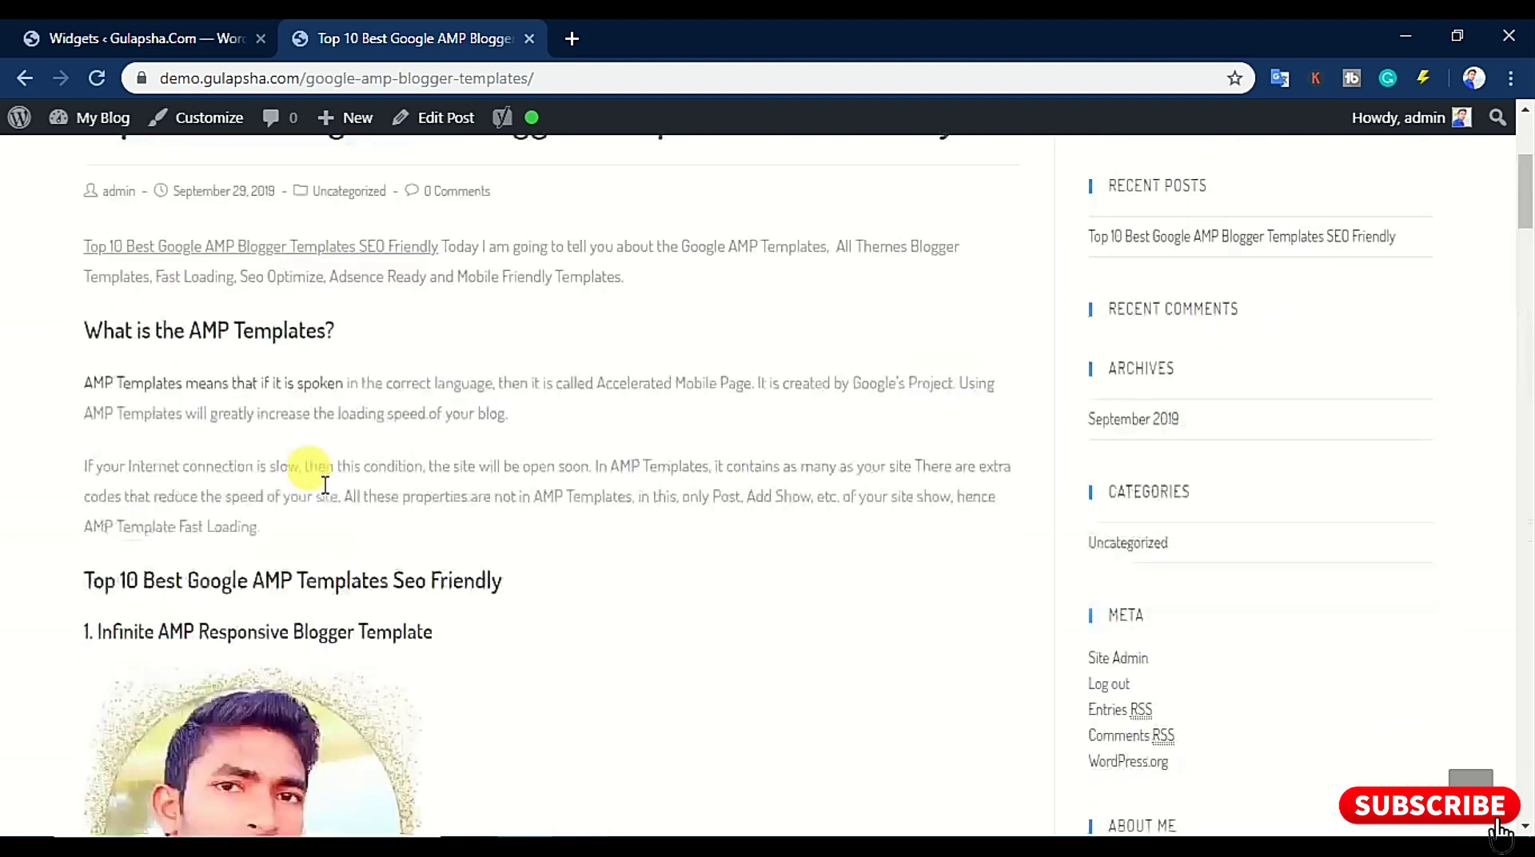
scroll(325, 486, up, 5)
Open the same article on the main site by removing the "demo." subdomain from the page address
click(230, 79)
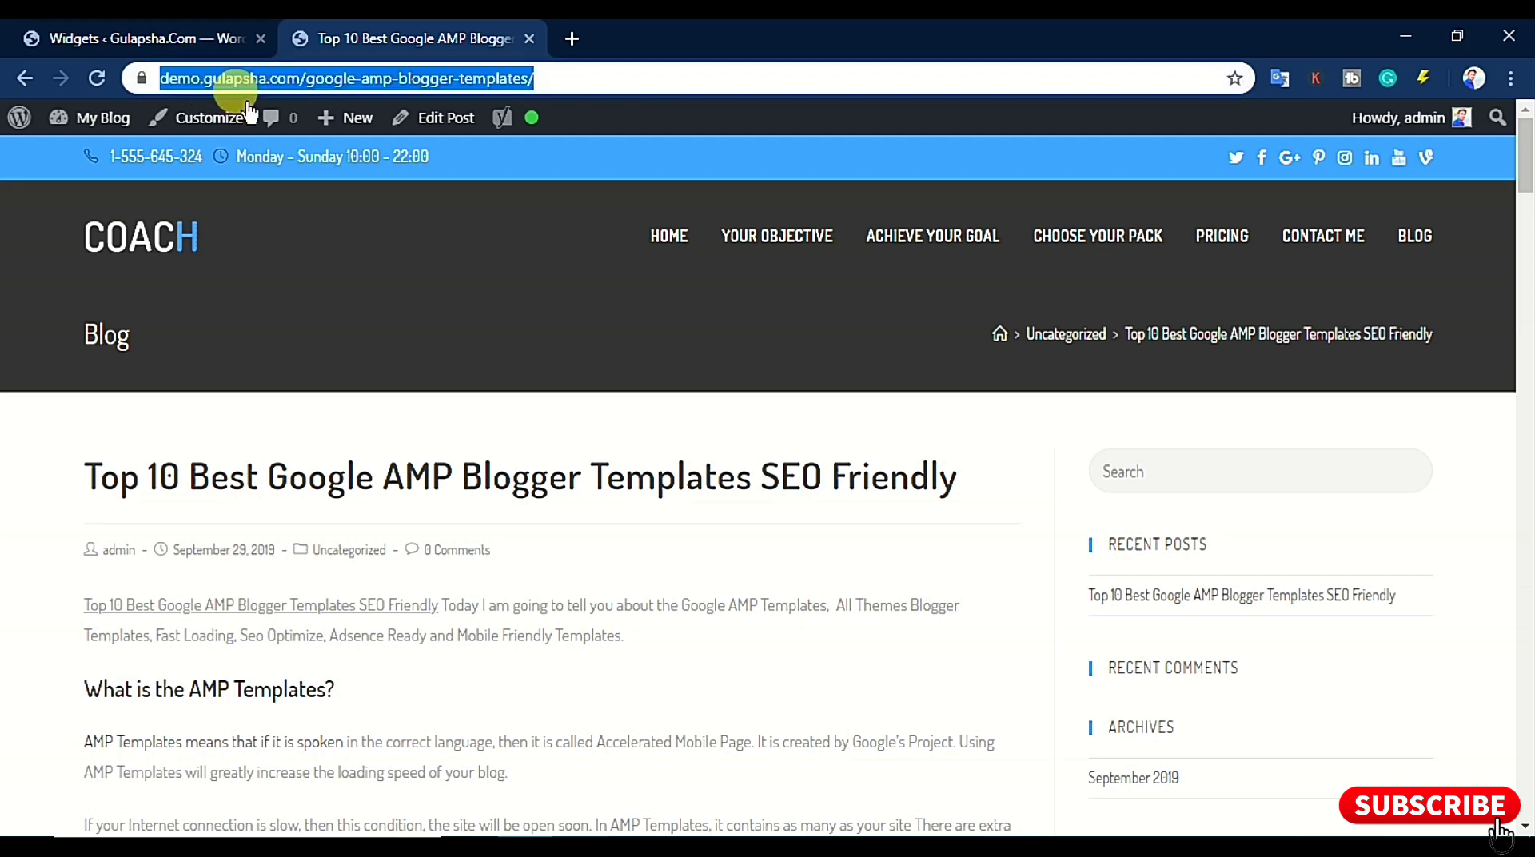
click(197, 78)
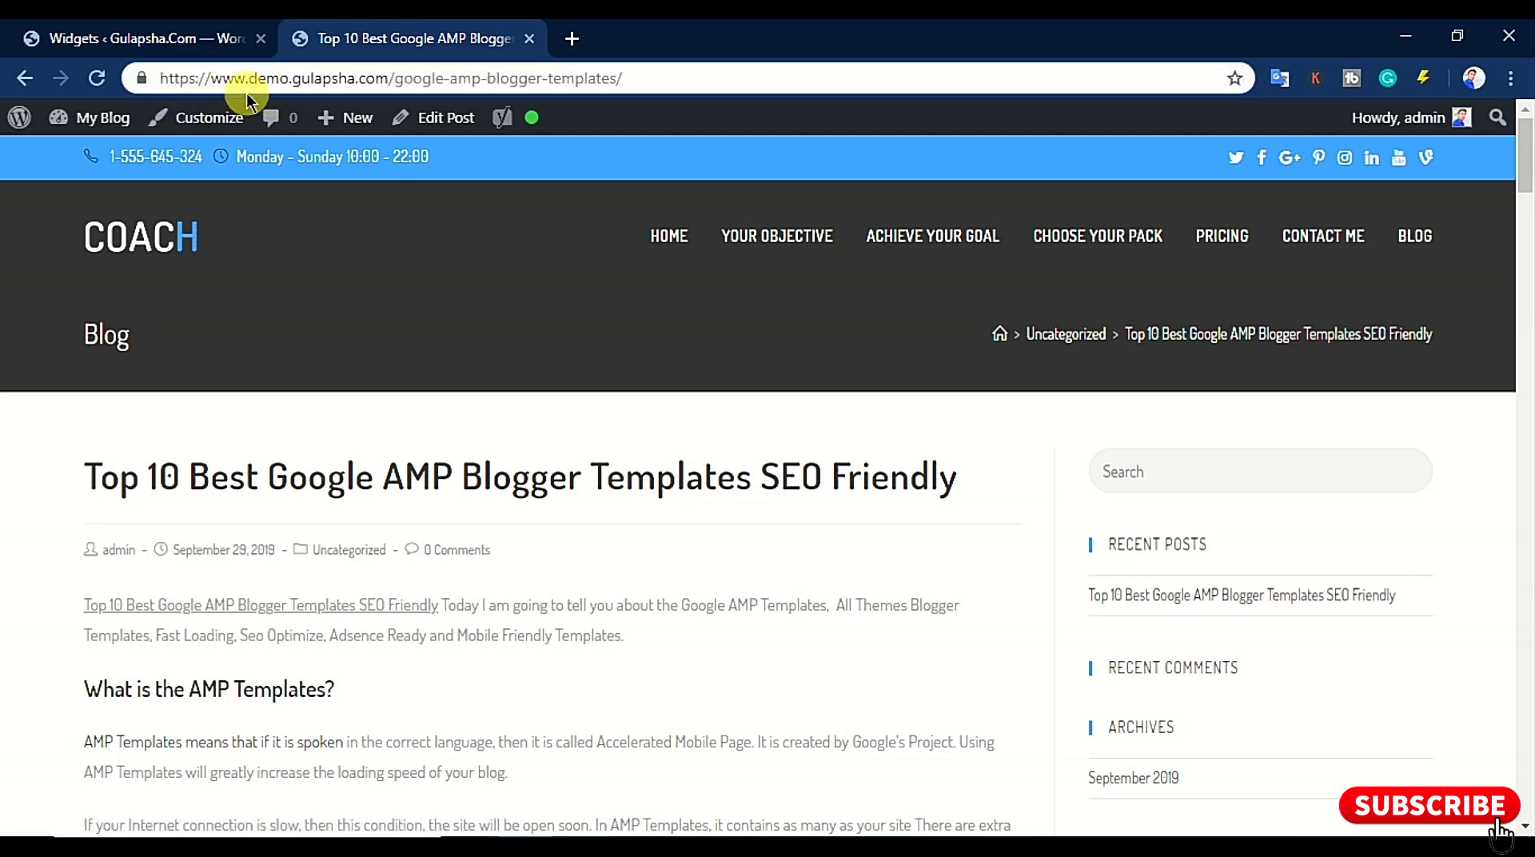
key(BackSpace)
key(BackSpace)
key(BackSpace)
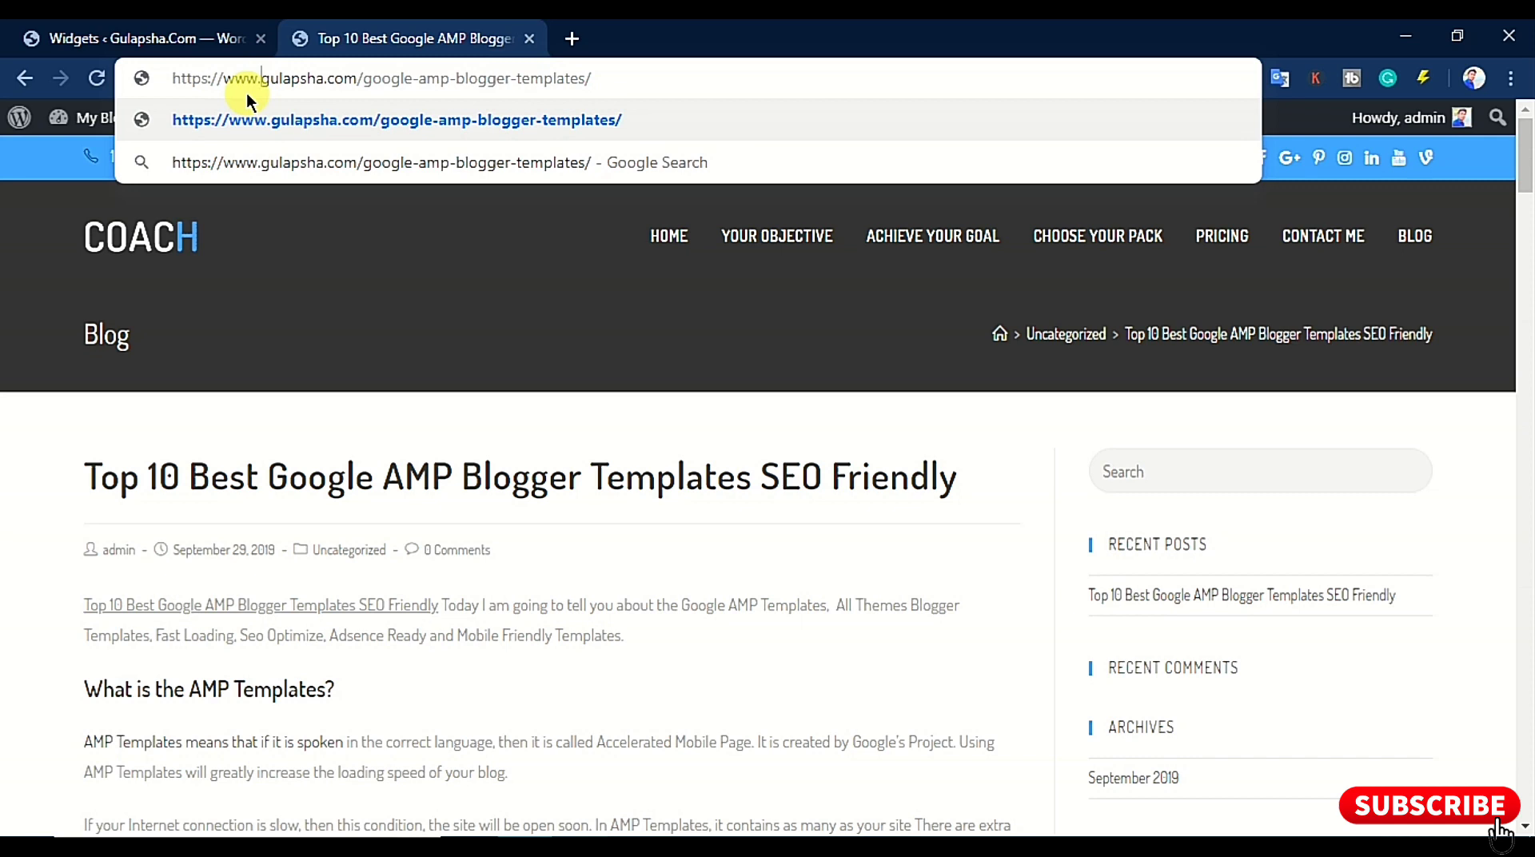
key(Return)
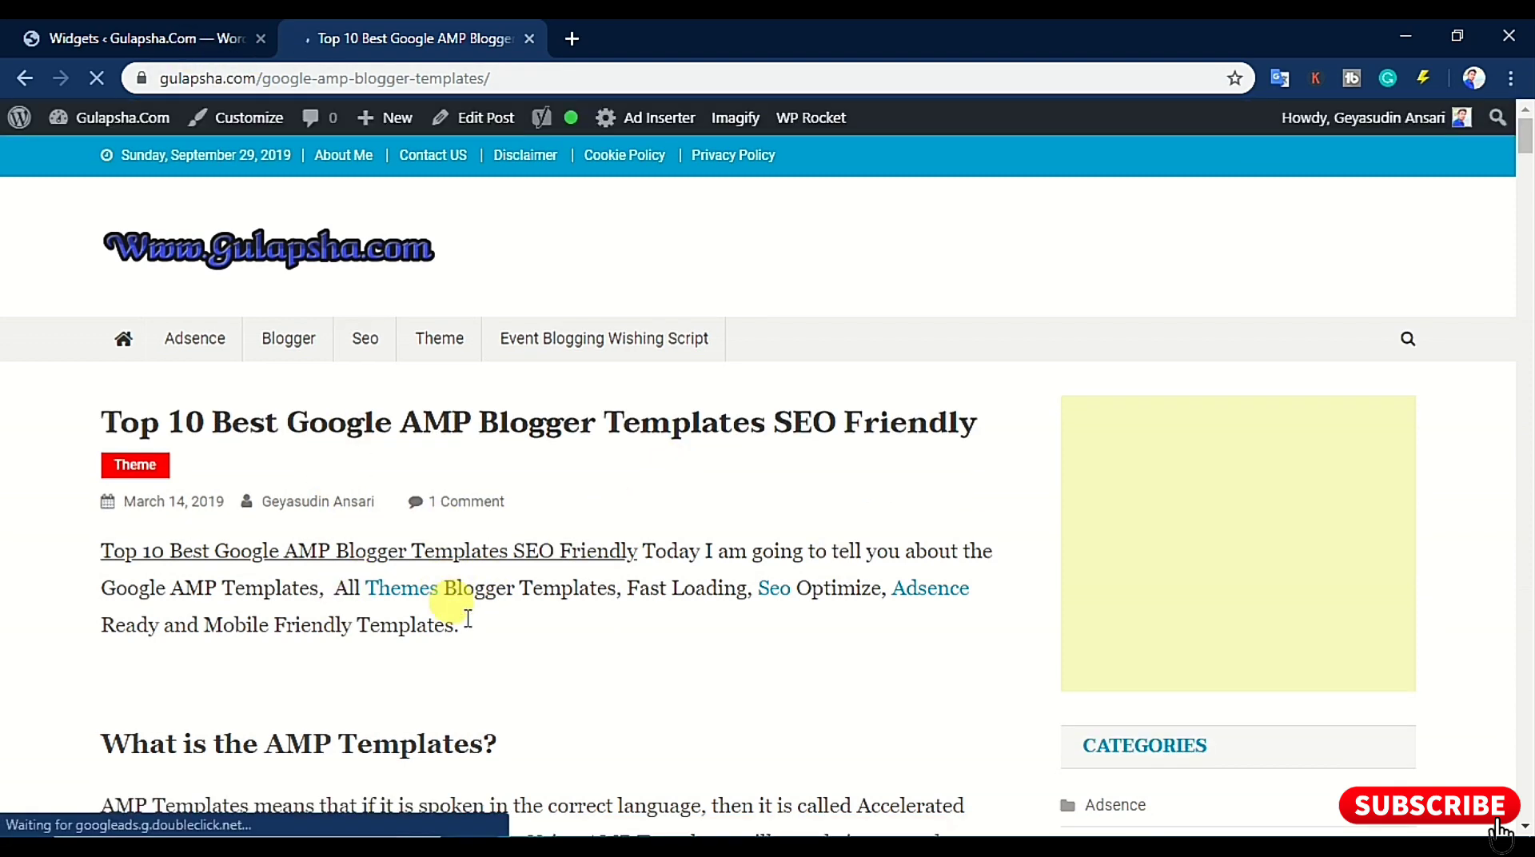
Examine the main site's version of the article, including its internal links, template screenshots, feature lists, tags and footer
scroll(467, 626, down, 5)
scroll(468, 626, down, 2)
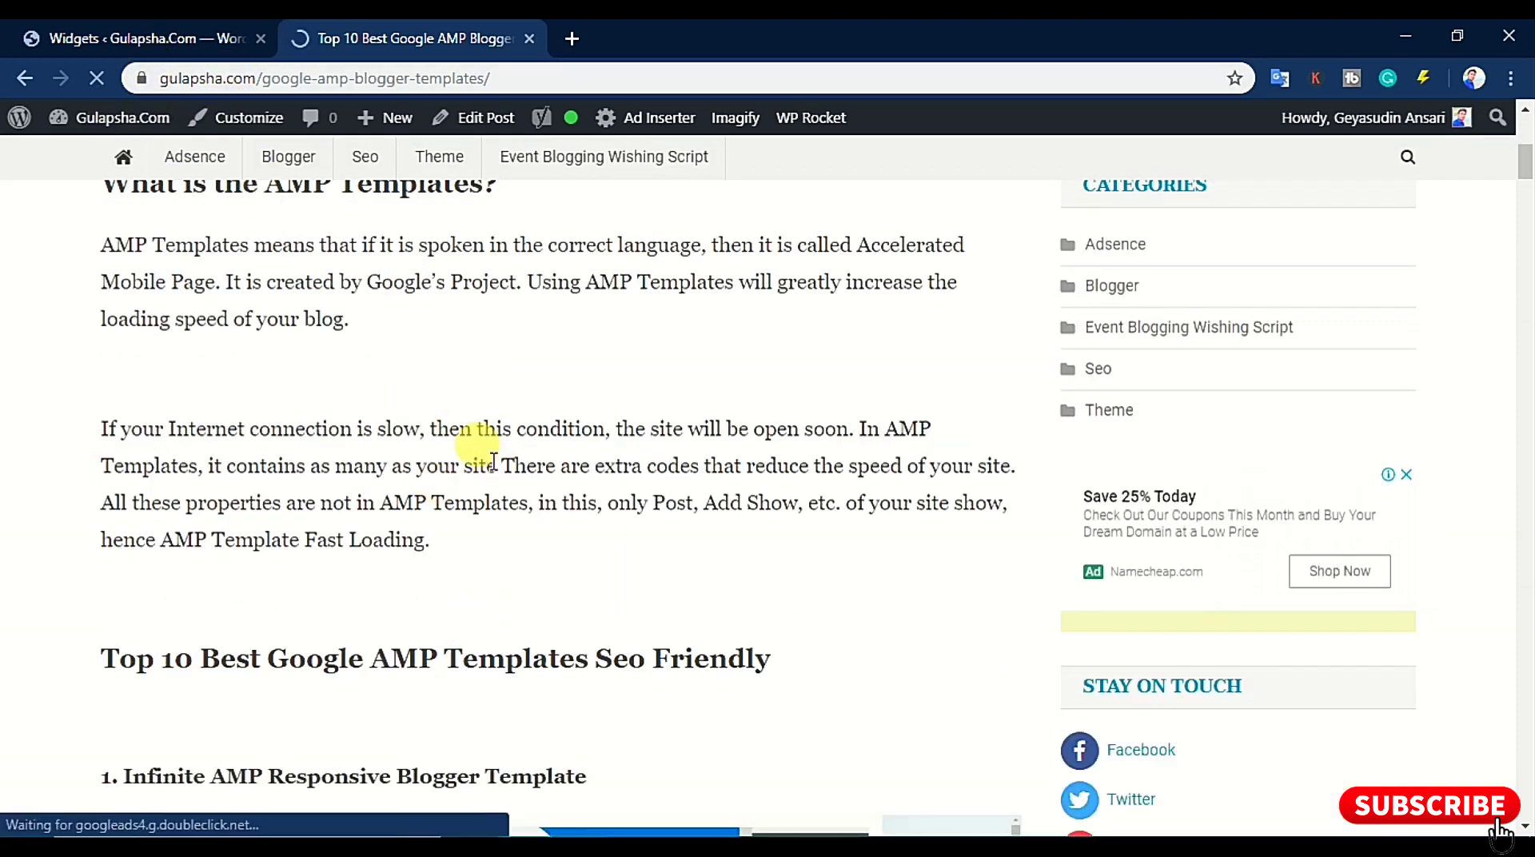
scroll(494, 462, down, 7)
scroll(495, 462, down, 10)
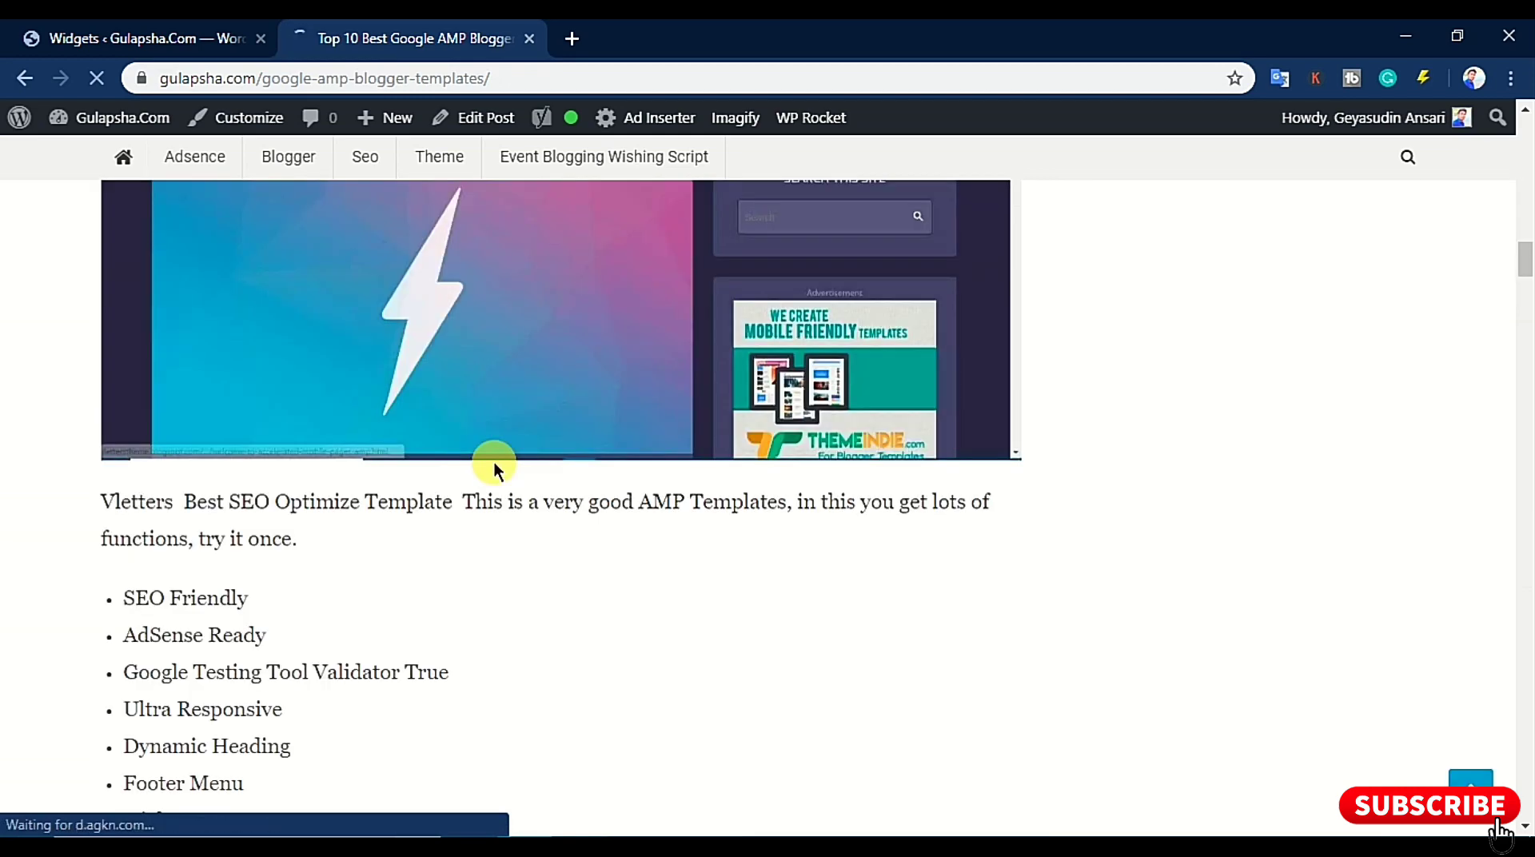
scroll(494, 463, up, 18)
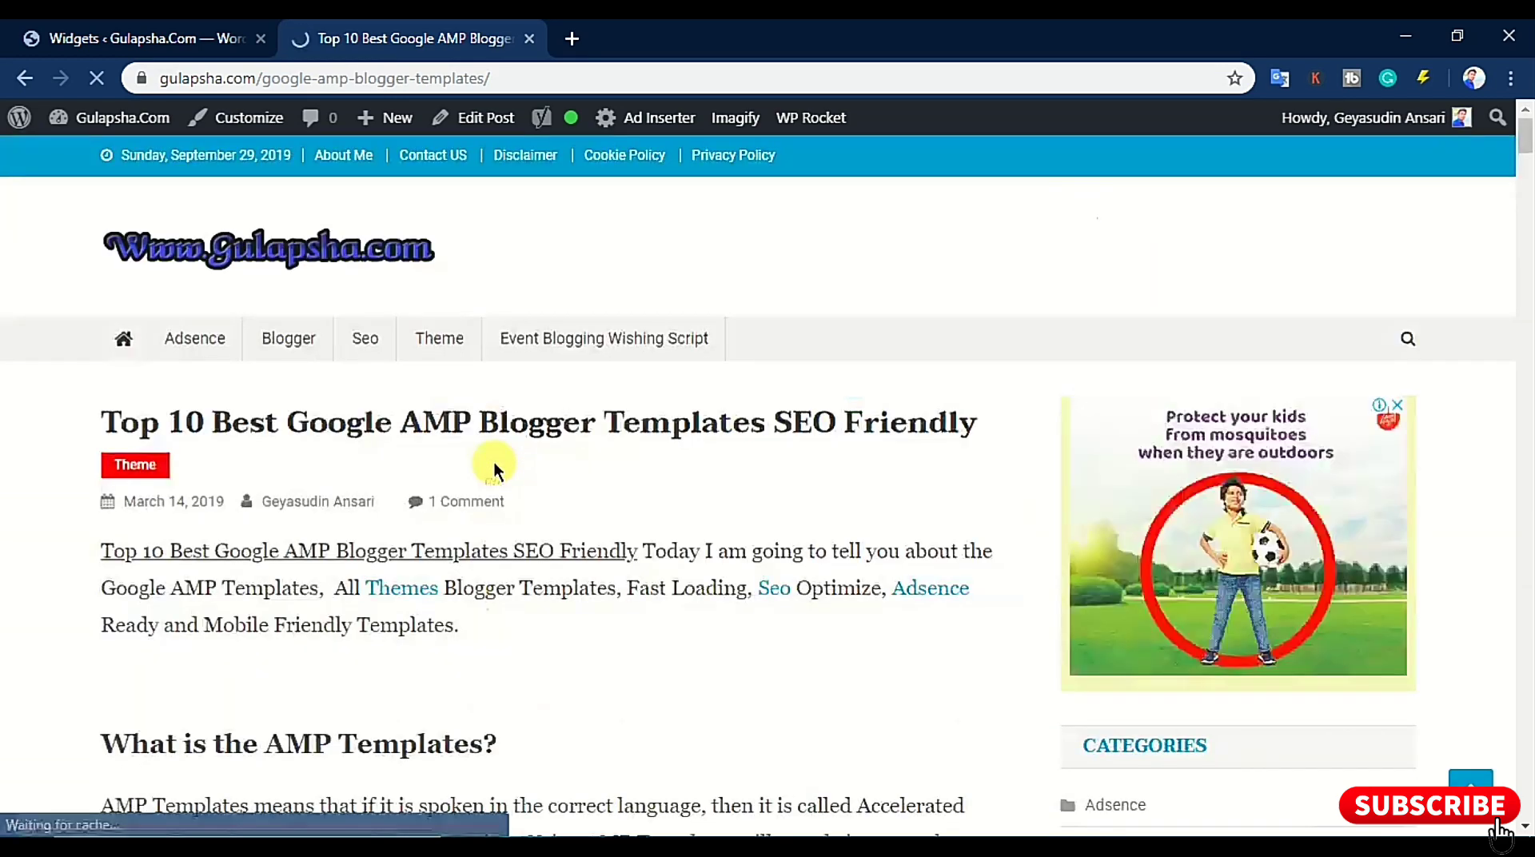
scroll(494, 484, down, 20)
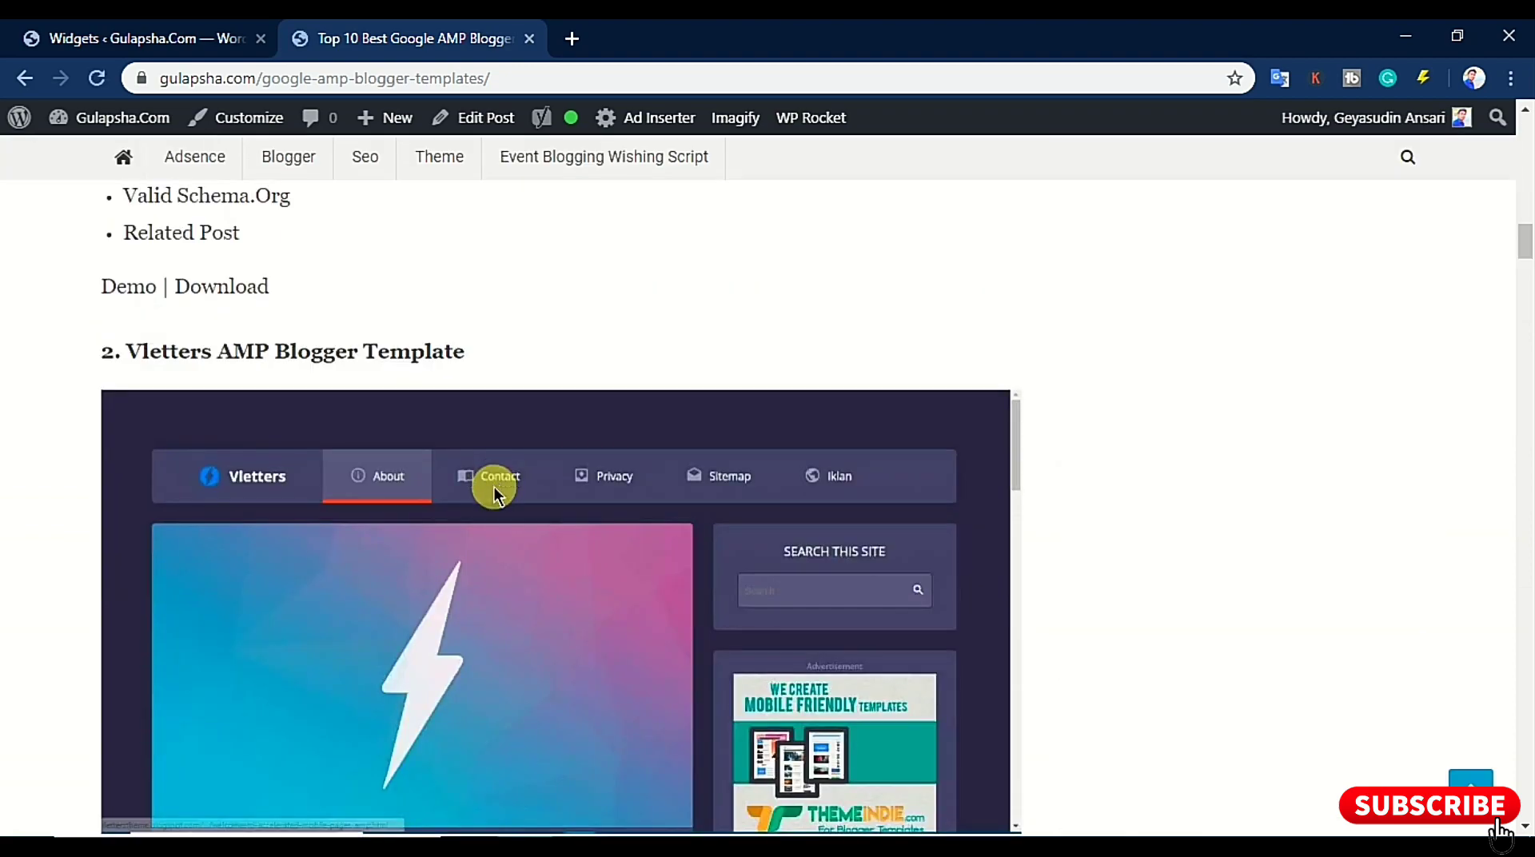
scroll(494, 529, down, 20)
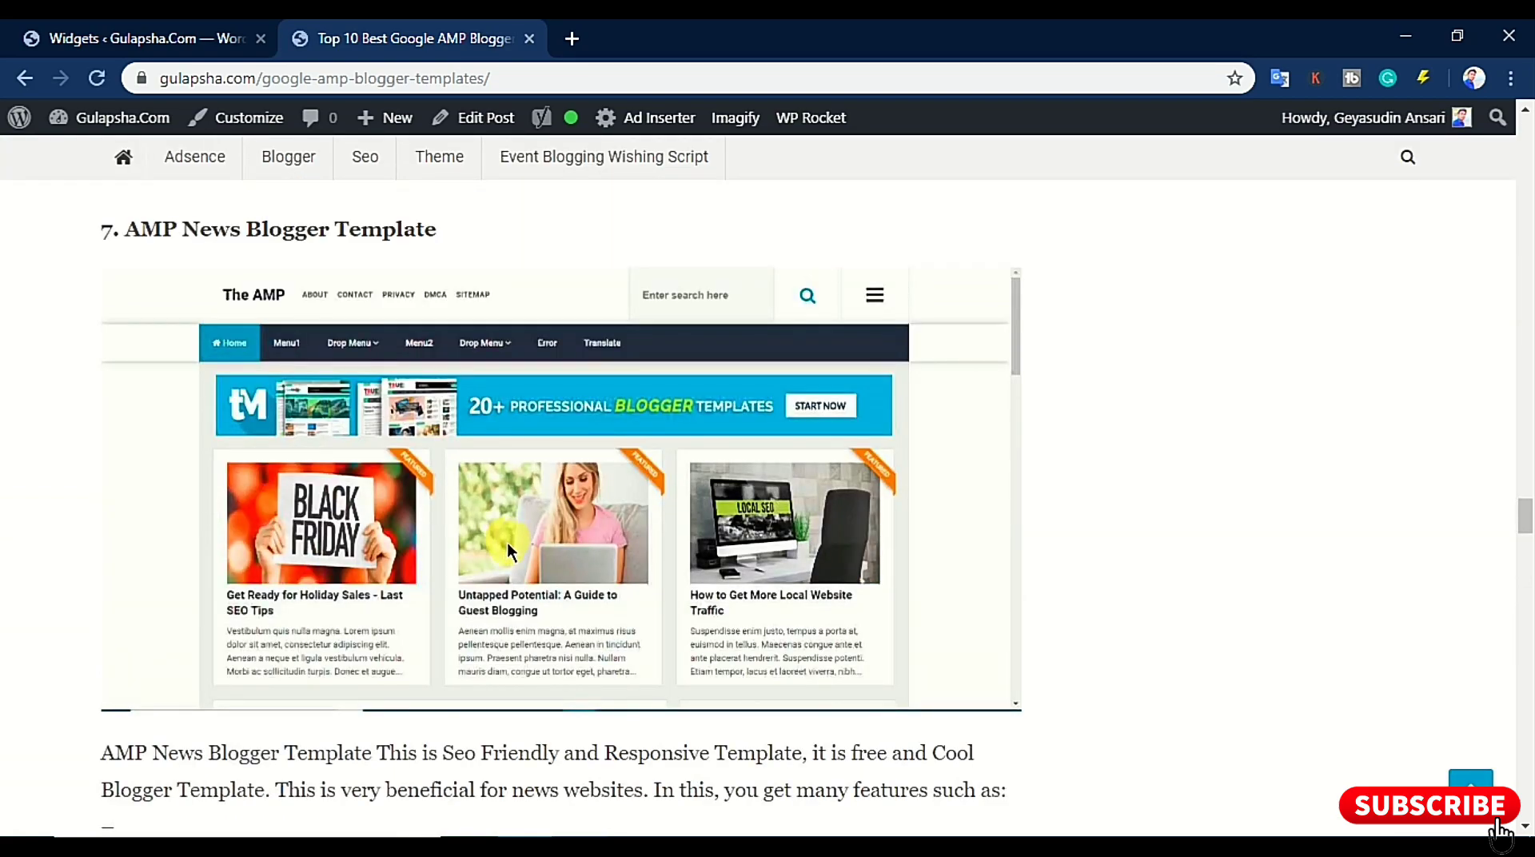
scroll(507, 546, down, 20)
scroll(510, 545, down, 20)
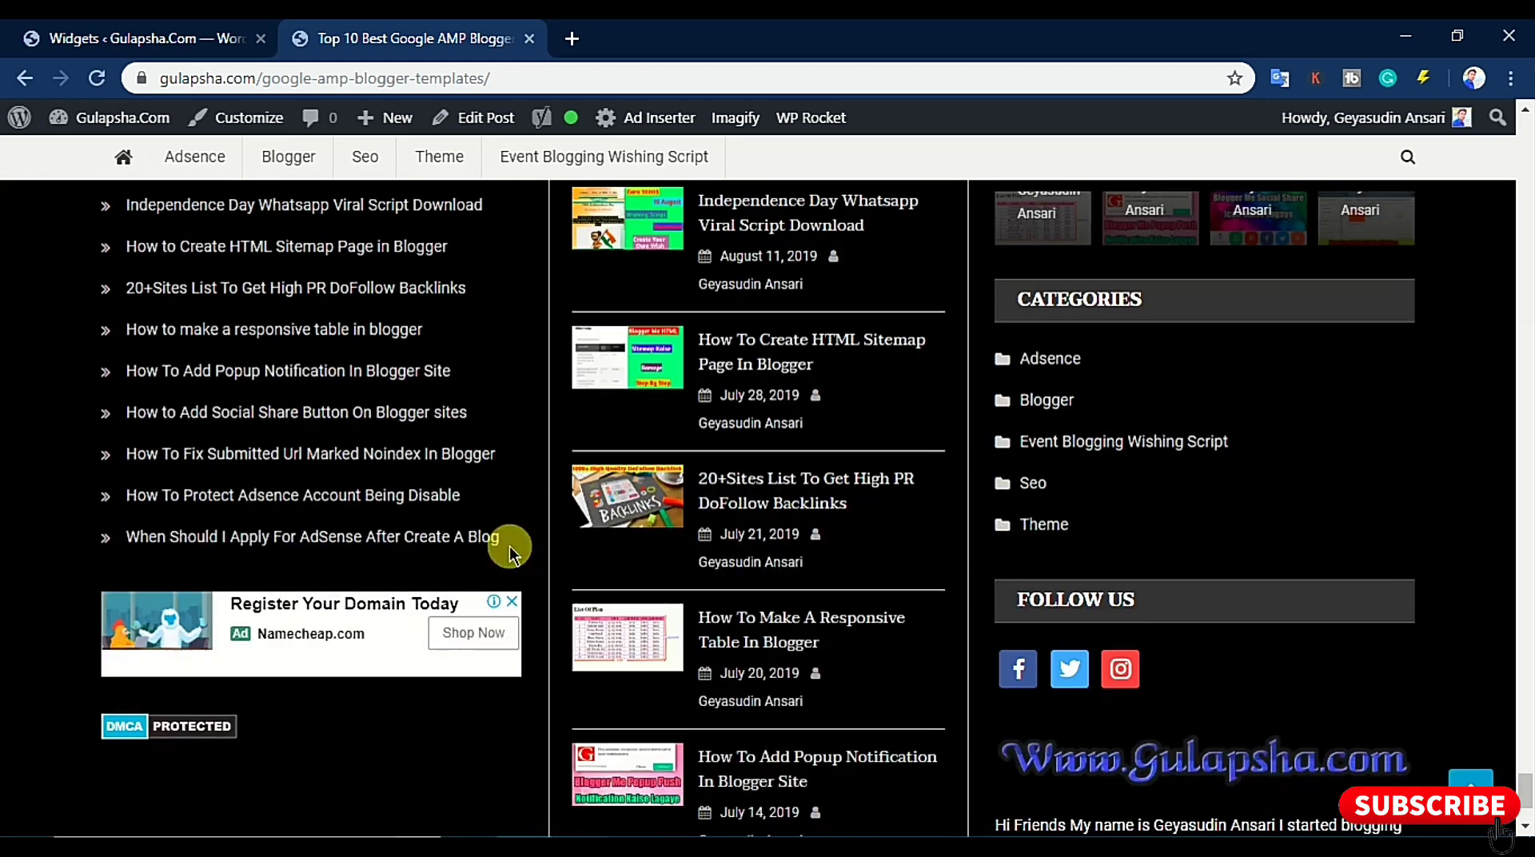
scroll(510, 547, down, 3)
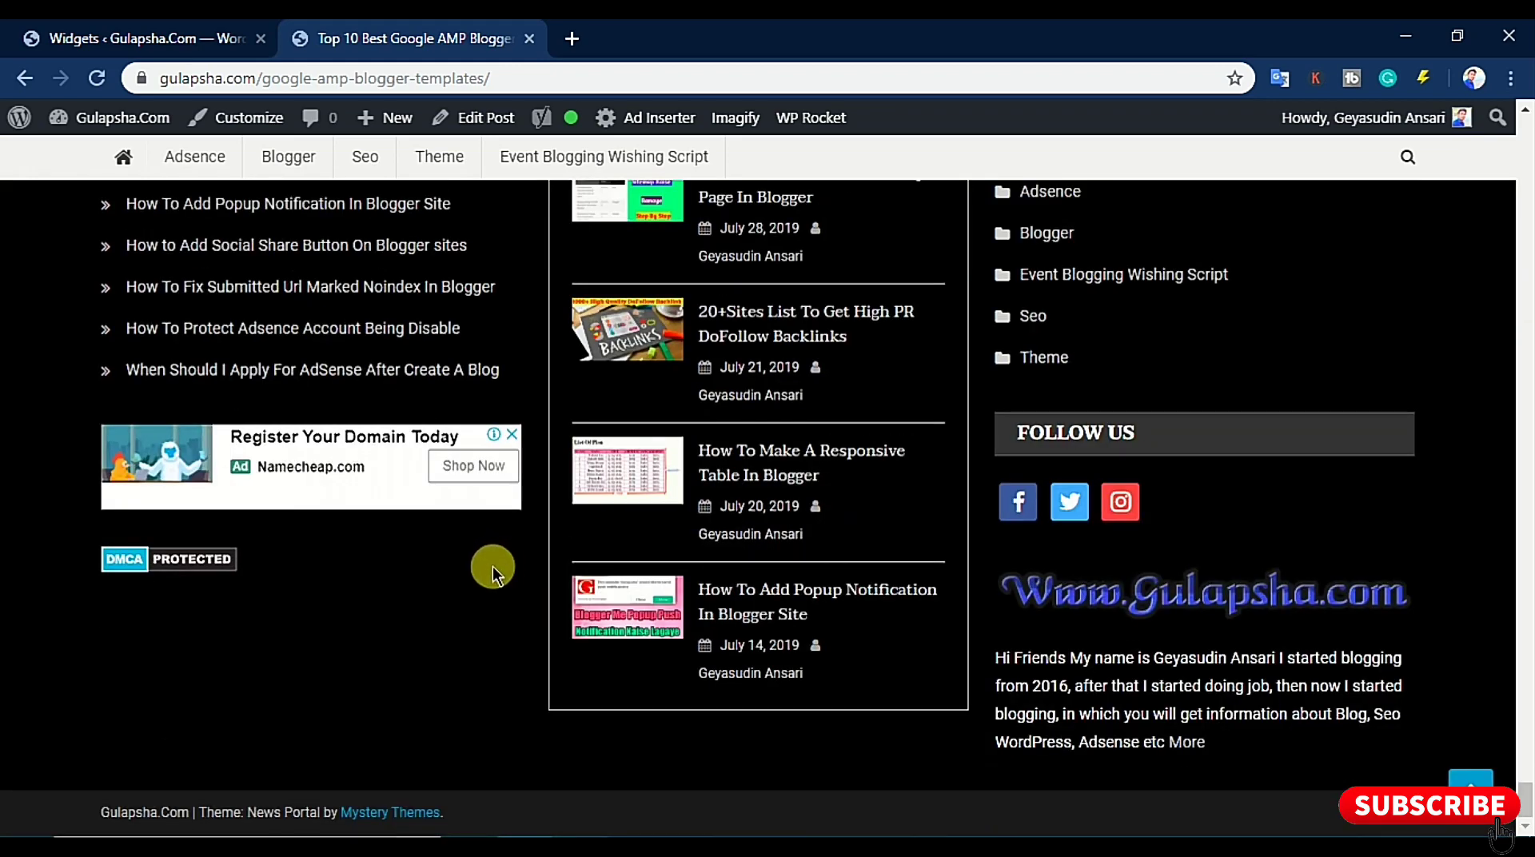
scroll(493, 566, up, 8)
scroll(493, 566, up, 10)
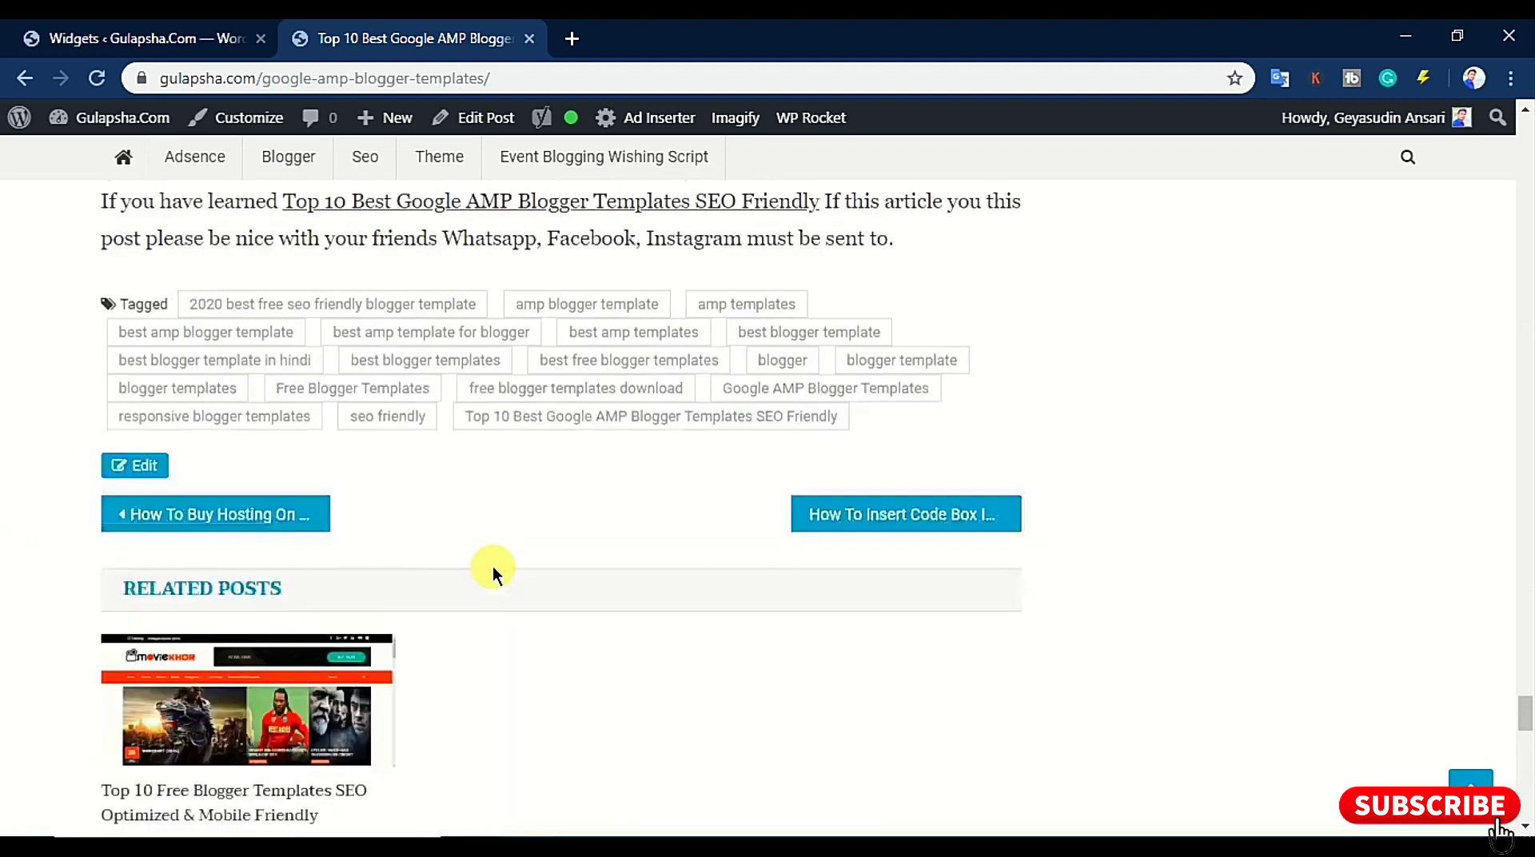